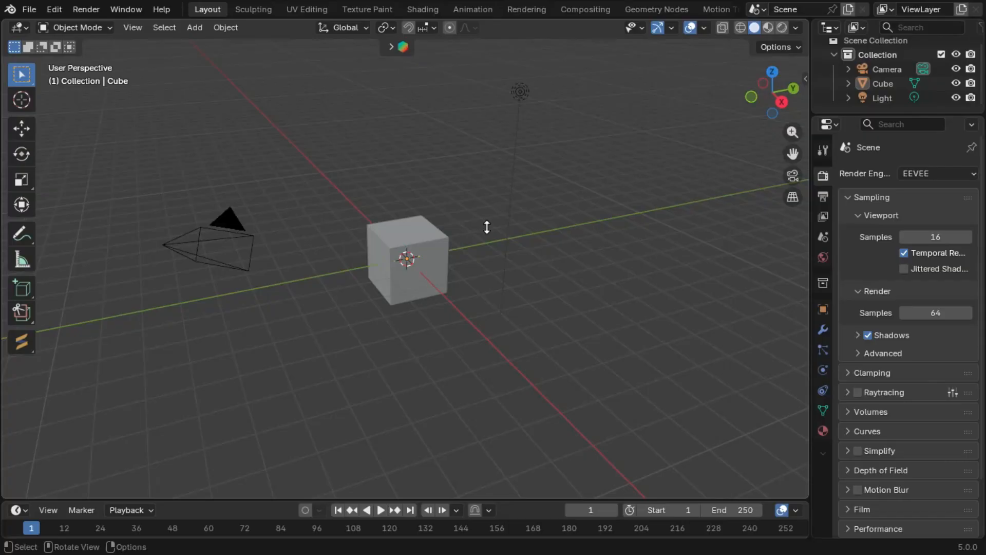
Step: Delete all the default scene objects and add a new cube at the origin
key("a")
key("x")
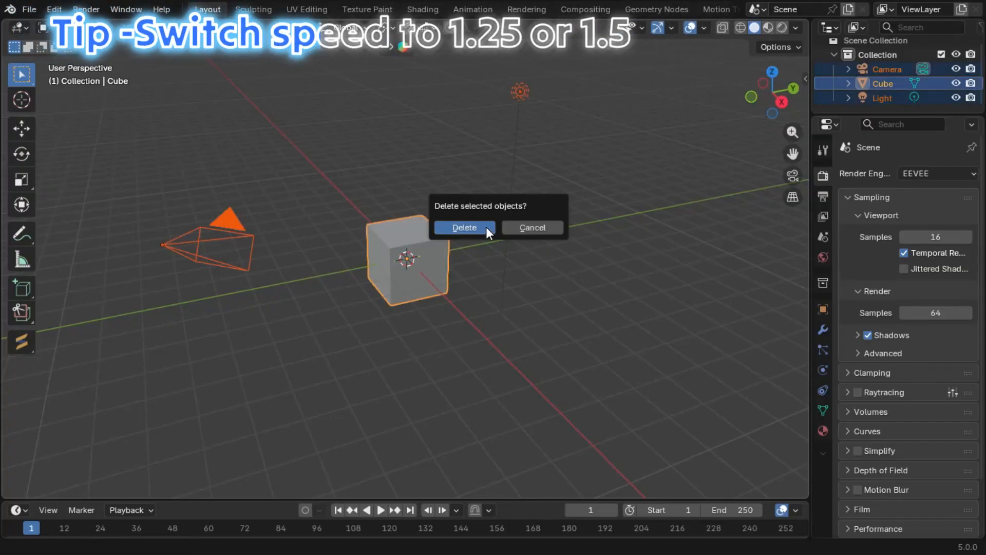
left_click(486, 227)
key("shift+a")
mouse_move(400, 199)
left_click(440, 208)
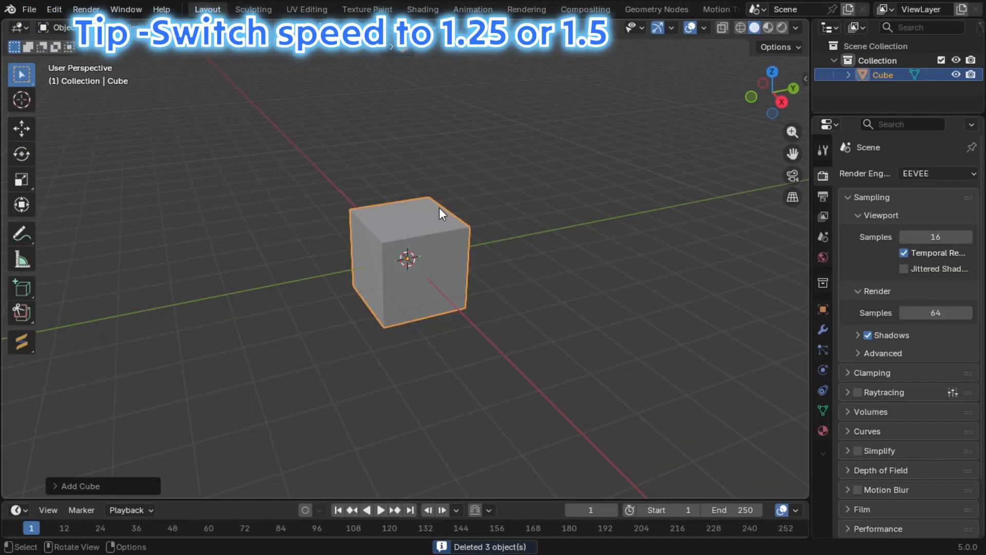
Step: Scale the cube in X and Y only to form a wide, flat slab, and apply the object's transform
key("s")
key("shift+z")
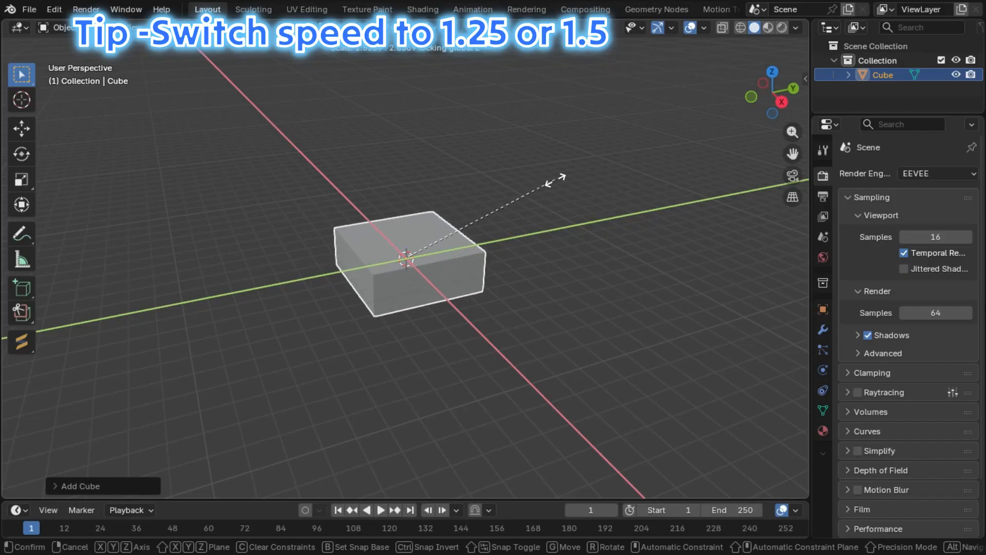
left_click(556, 179)
key("ctrl+a")
left_click(512, 216)
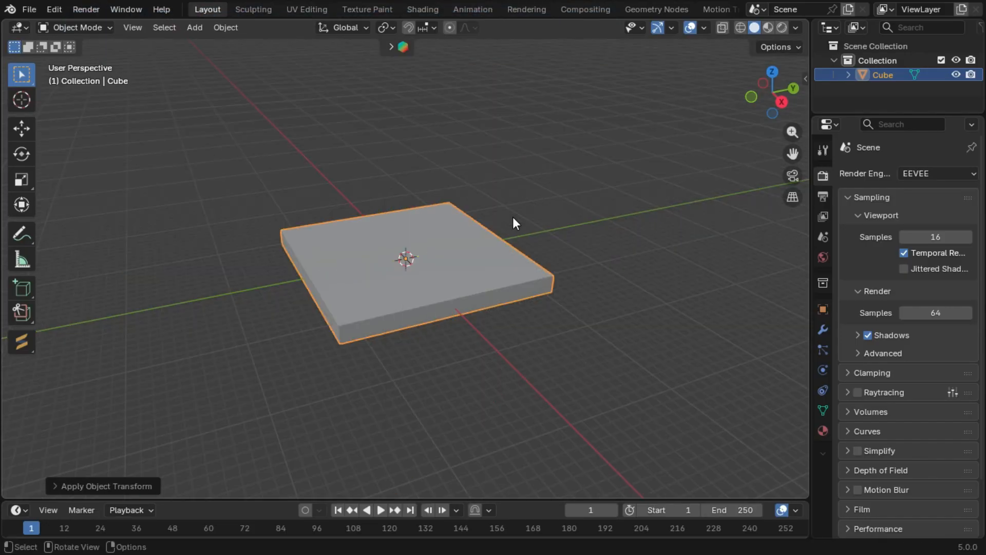
key("n")
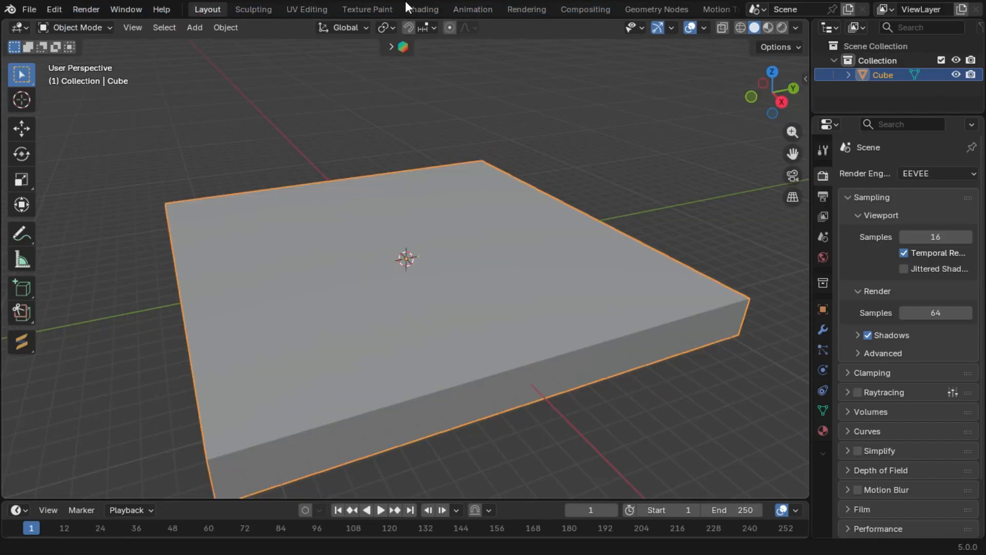
Step: Switch to the Shading workspace and extend the 3D viewport over the asset browser area beneath it
left_click(408, 9)
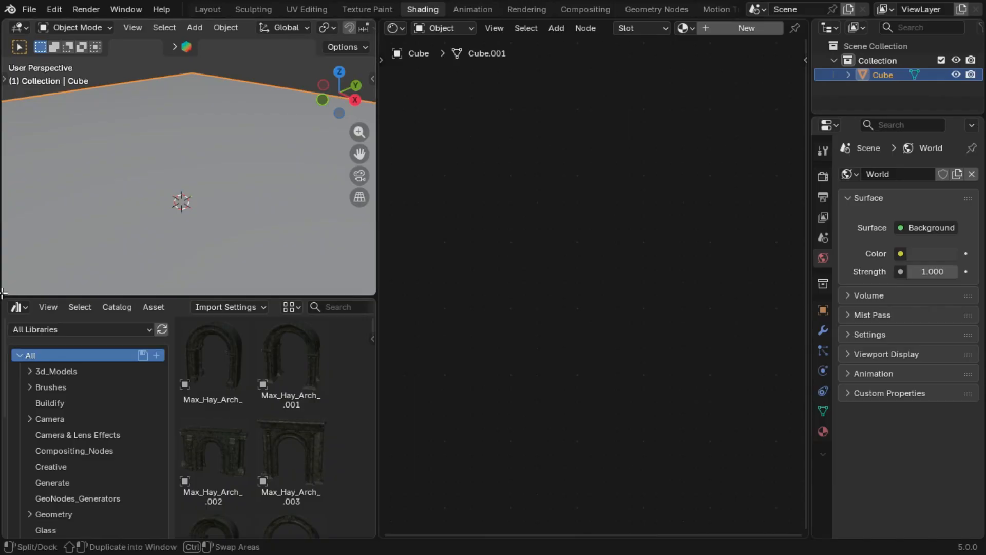
left_click_drag(4, 293, 279, 271)
Step: Add a camera, look through it and frame the slab from above one corner with the camera locked to the view
key("shift+a")
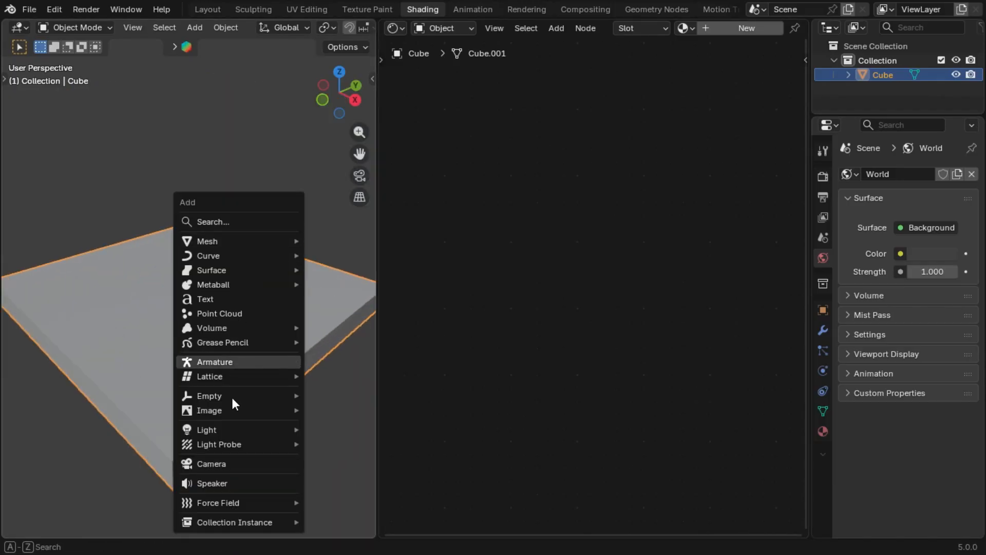
left_click(211, 463)
key("KP_0")
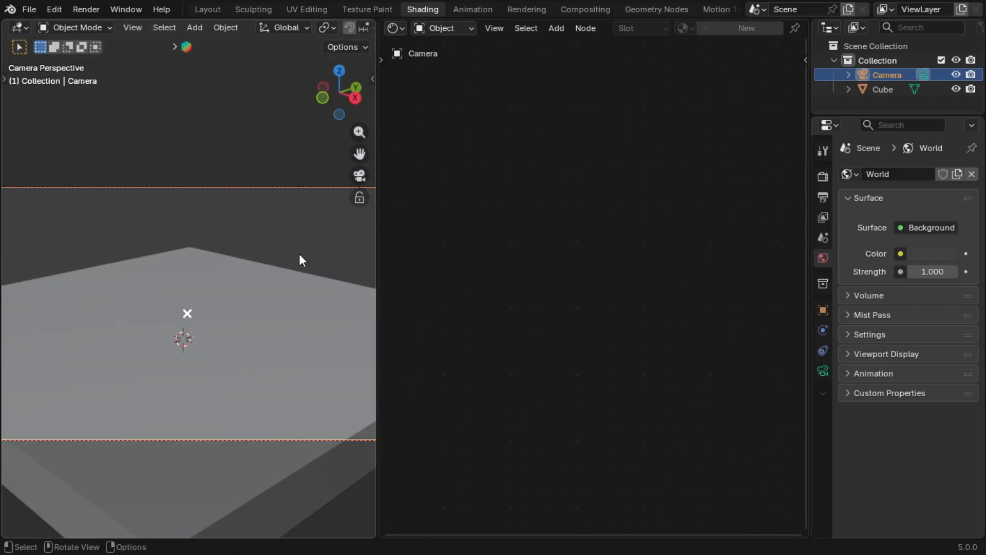
left_click(360, 197)
scroll(273, 257, "down", 3)
scroll(272, 258, "up", 1)
middle_click_drag(273, 258, 283, 313, "ctrl")
middle_click_drag(283, 312, 277, 306)
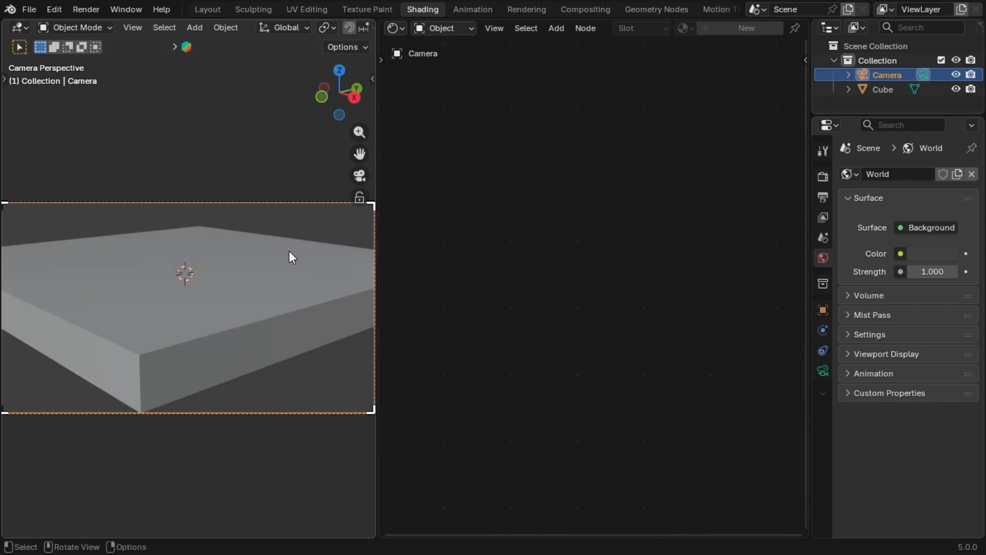
Step: Save the file with the slab selected and set the world background strength to 0
left_click(292, 256)
key("ctrl+s")
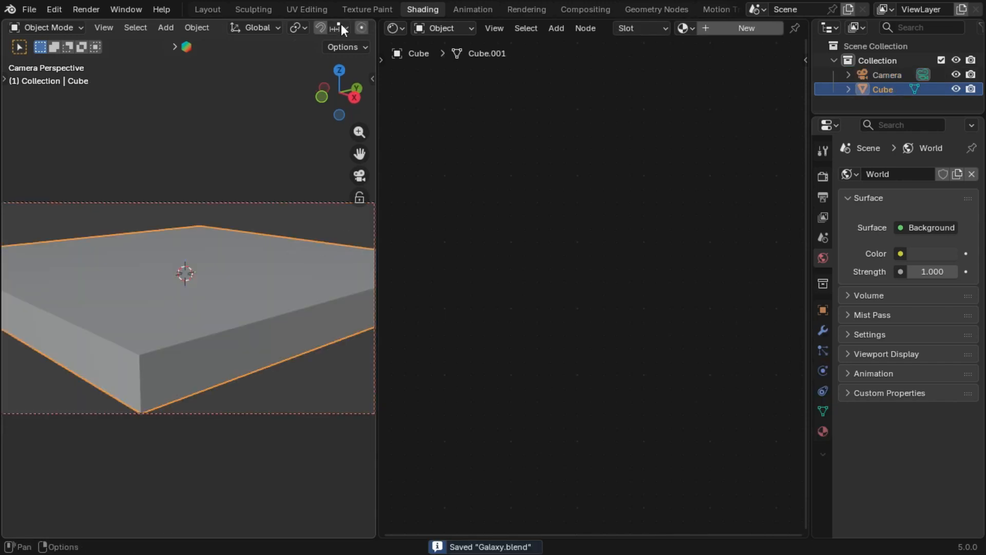
scroll(341, 24, "down", 5)
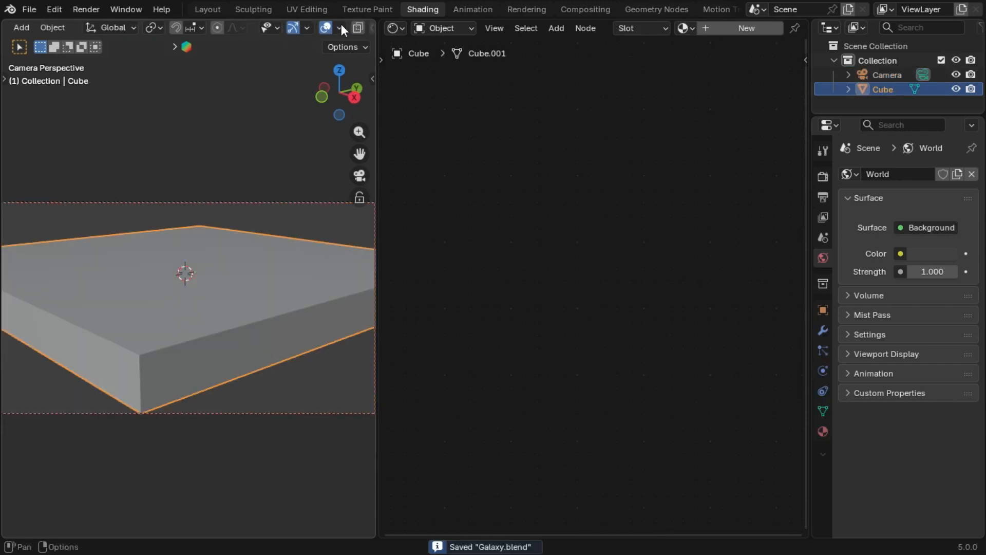
left_click(373, 79)
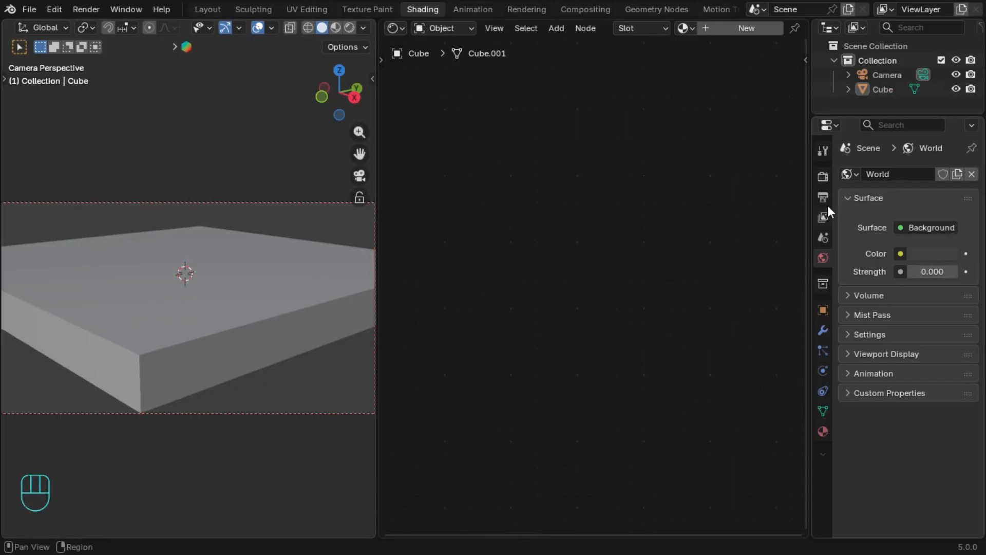
left_click(931, 253)
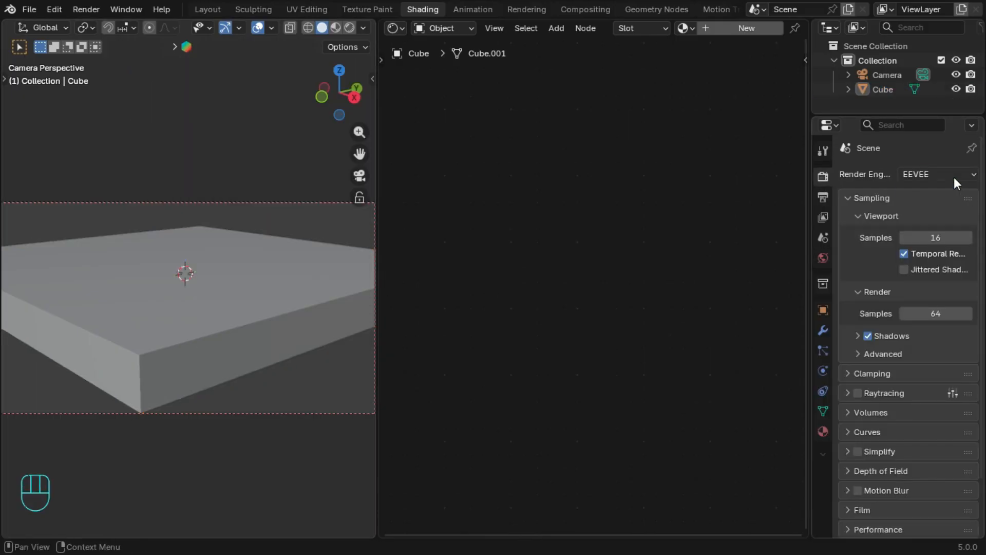
Step: Switch the render engine to Cycles and set the render maximum samples to 256
left_click(954, 177)
left_click(919, 220)
scroll(913, 213, "down", 4)
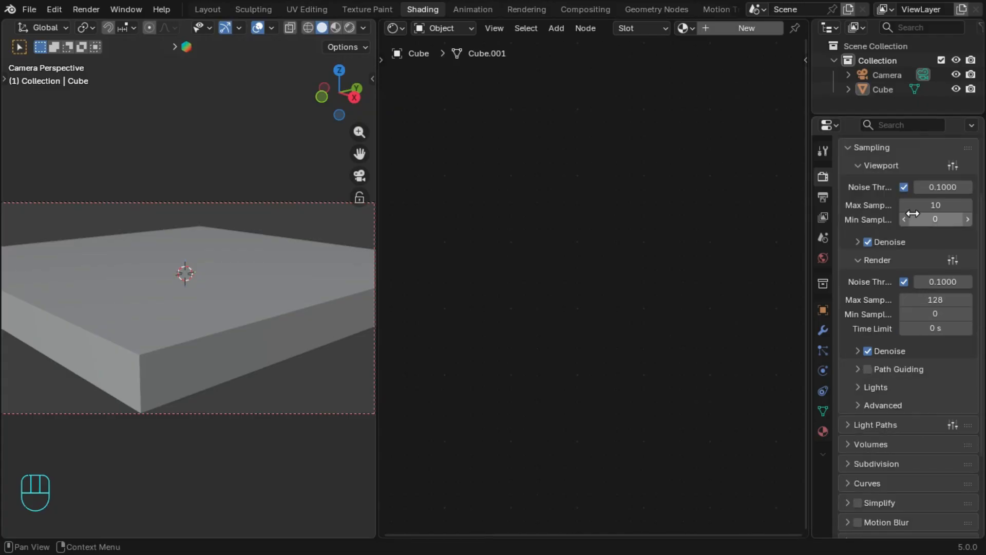
left_click(928, 300)
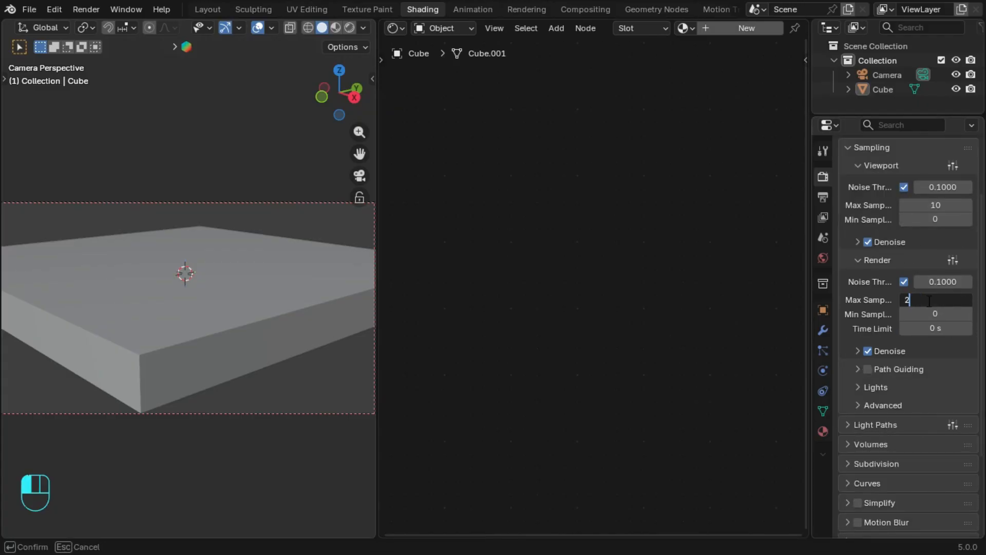
type("256")
key("Return")
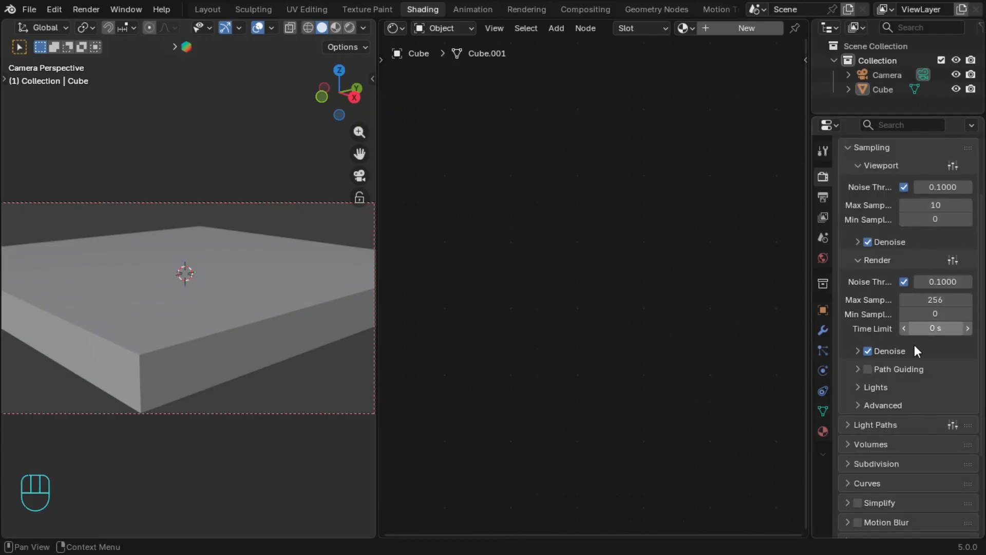
Step: Check the advanced sampling and Light Paths bounce settings, and save the file
left_click(887, 405)
left_click(887, 405)
scroll(897, 409, "down", 5)
left_click(894, 314)
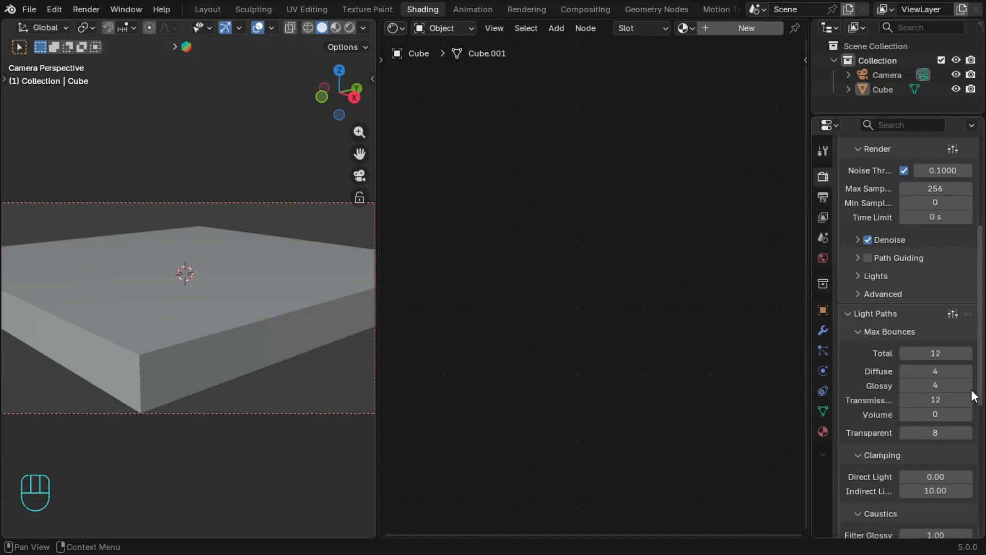
scroll(948, 262, "down", 1)
scroll(882, 285, "up", 10)
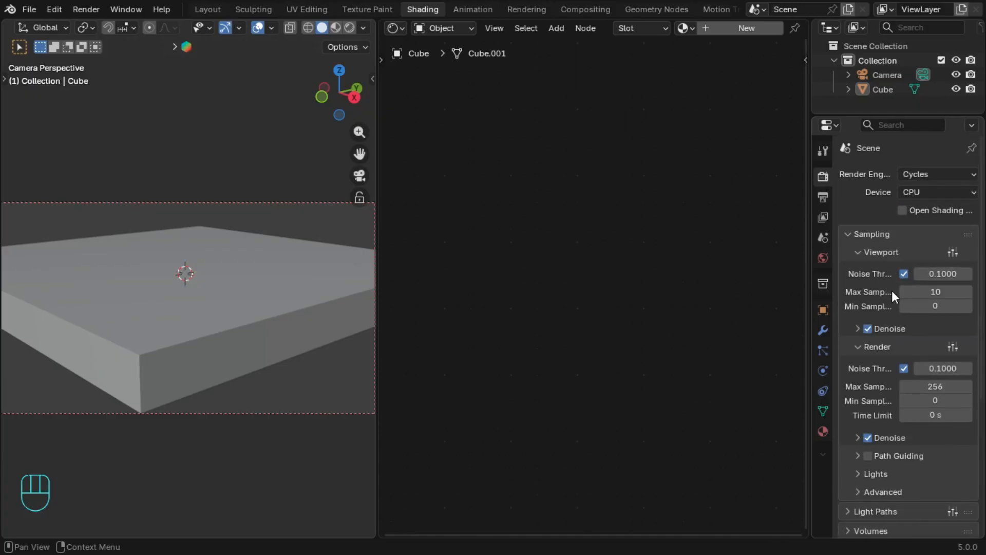
right_click(886, 287)
key("ctrl+s")
Step: Create a new material on the slab and replace its Principled BSDF with a Principled Volume connected to the Volume output
left_click(719, 29)
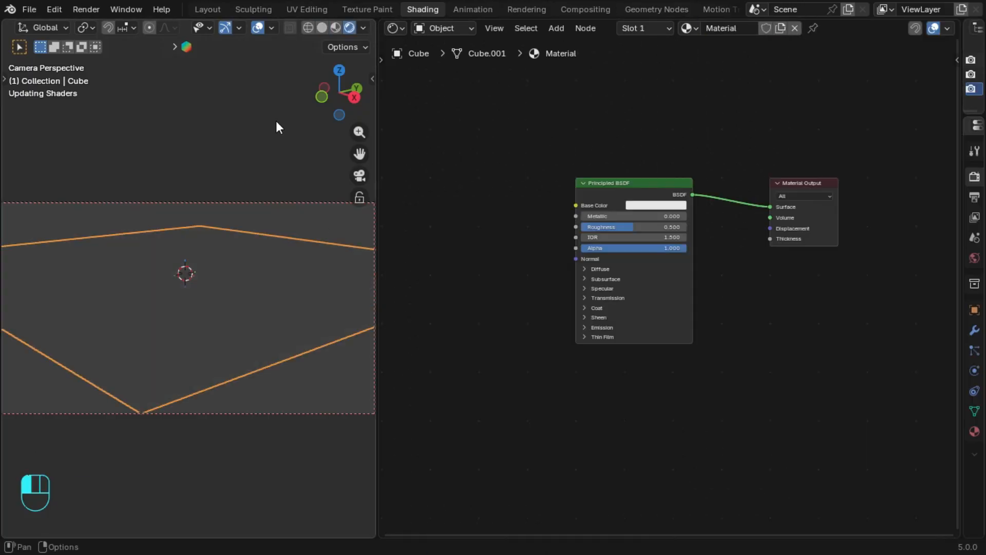
key("x")
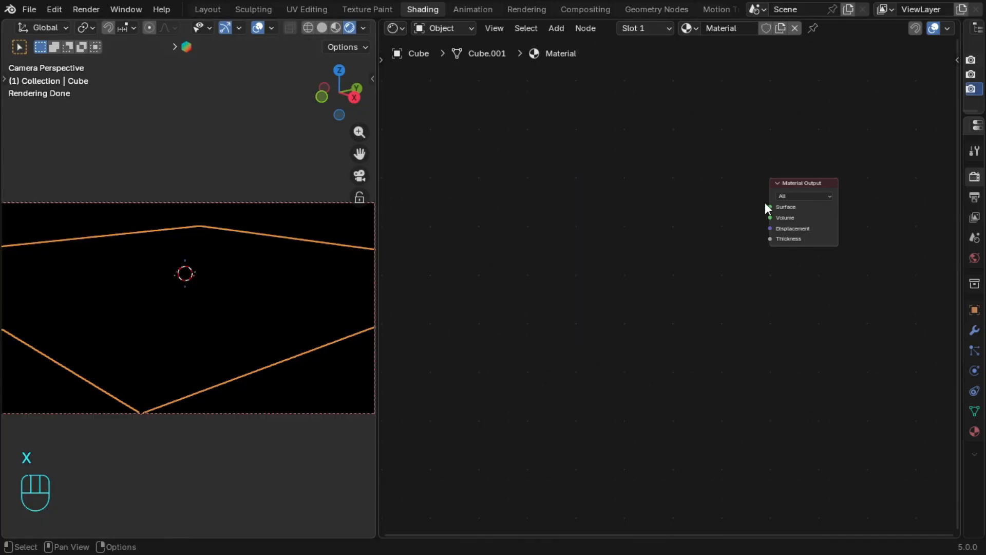
key("shift+a")
left_click(717, 184)
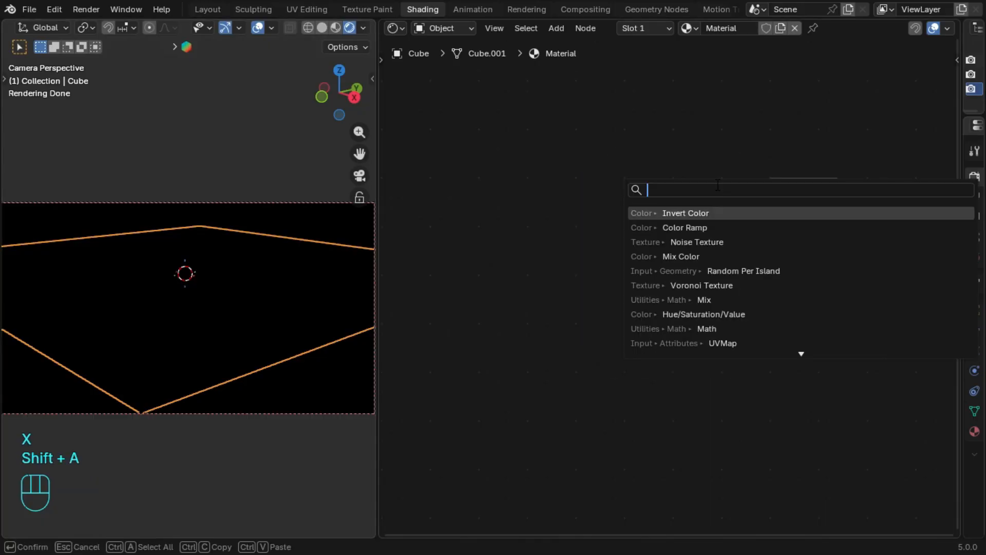
type("prin")
key("Down")
key("Return")
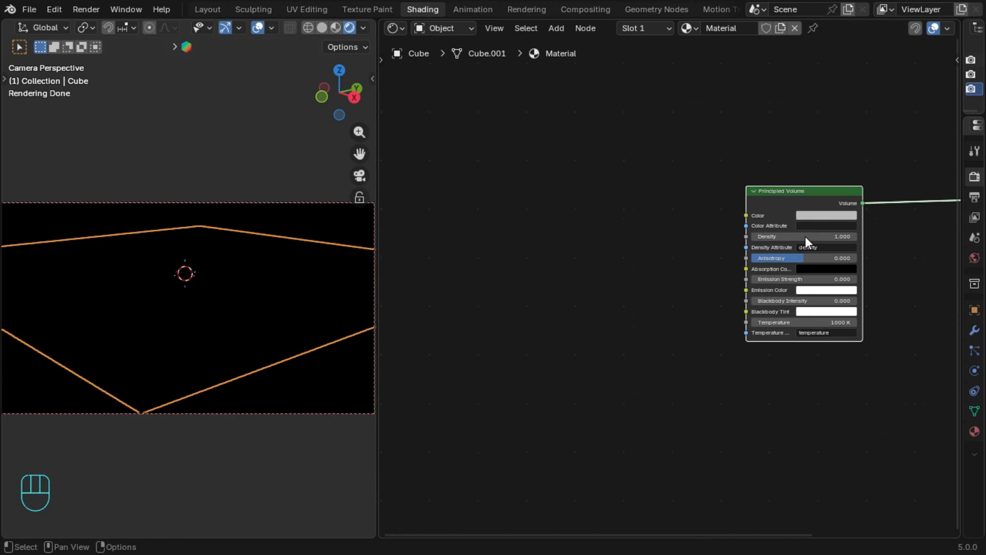
Step: Set the Principled Volume's density to 0 and its emission strength to 1
scroll(805, 236, "up", 5)
middle_click_drag(806, 236, 753, 232)
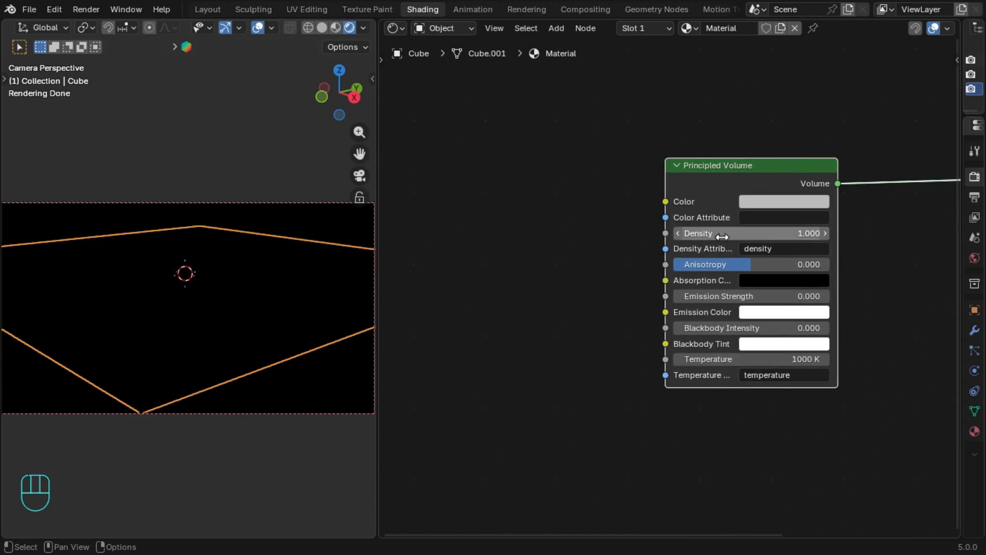
double_click(722, 234)
type("0")
key("Return")
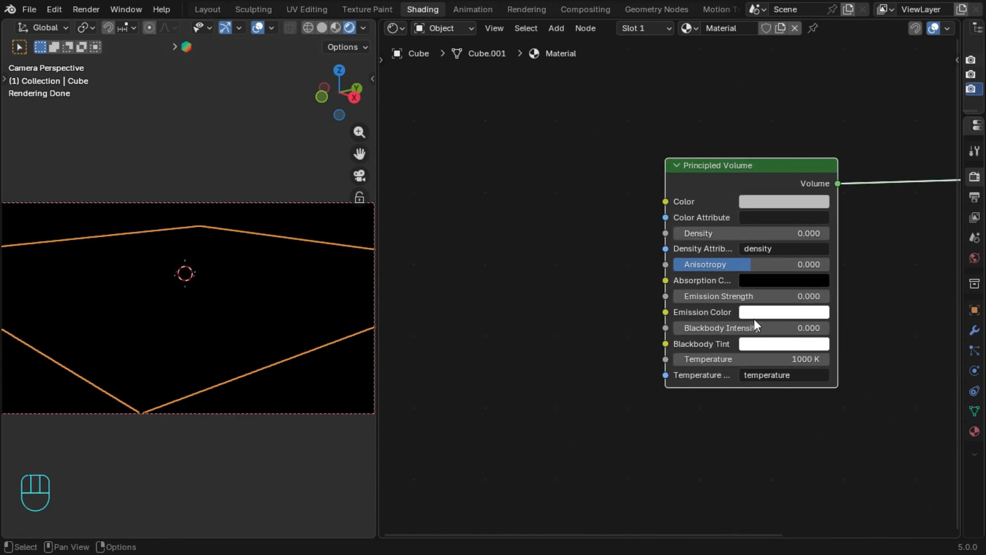
double_click(756, 296)
type("1")
key("Return")
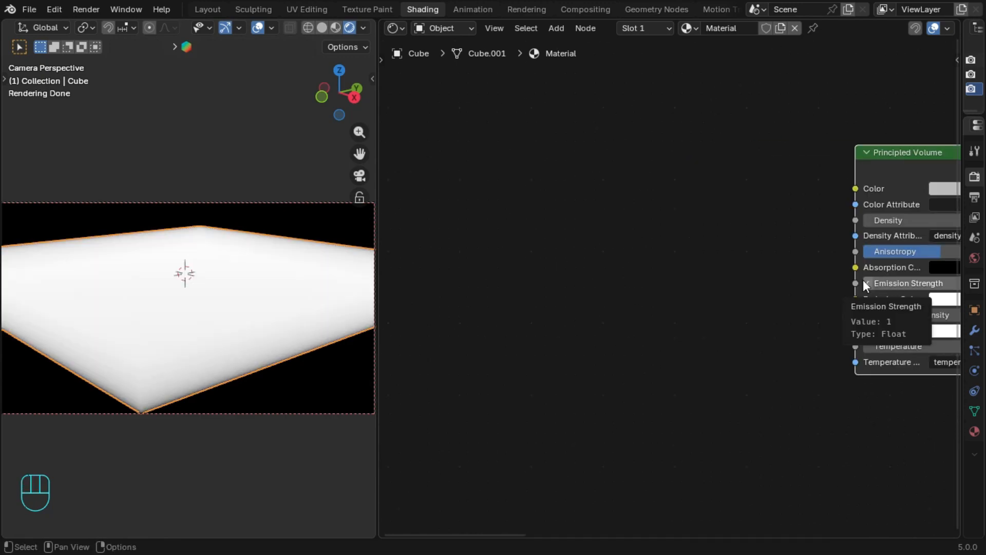
Step: Add a Gradient Texture node in the empty space well before the Principled Volume
key("shift+a")
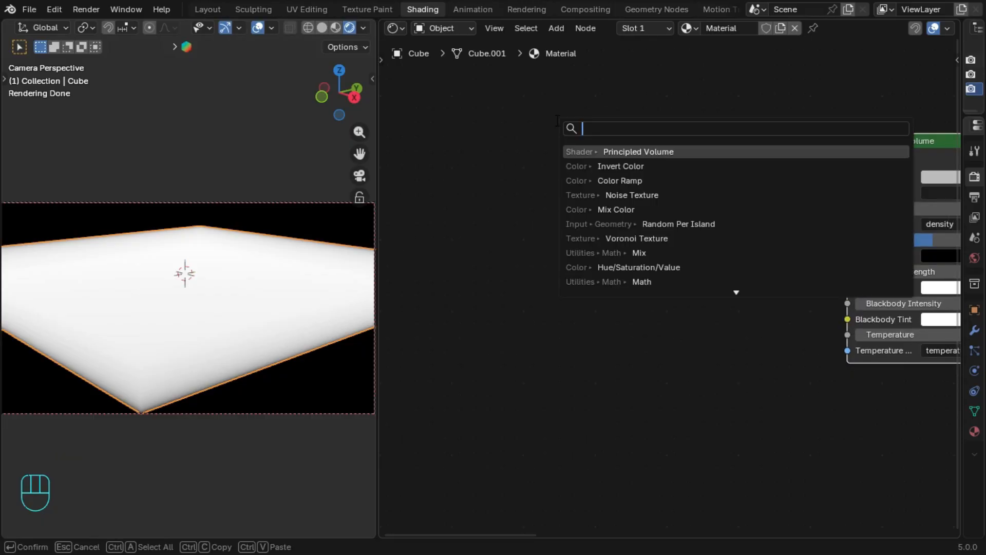
type("te")
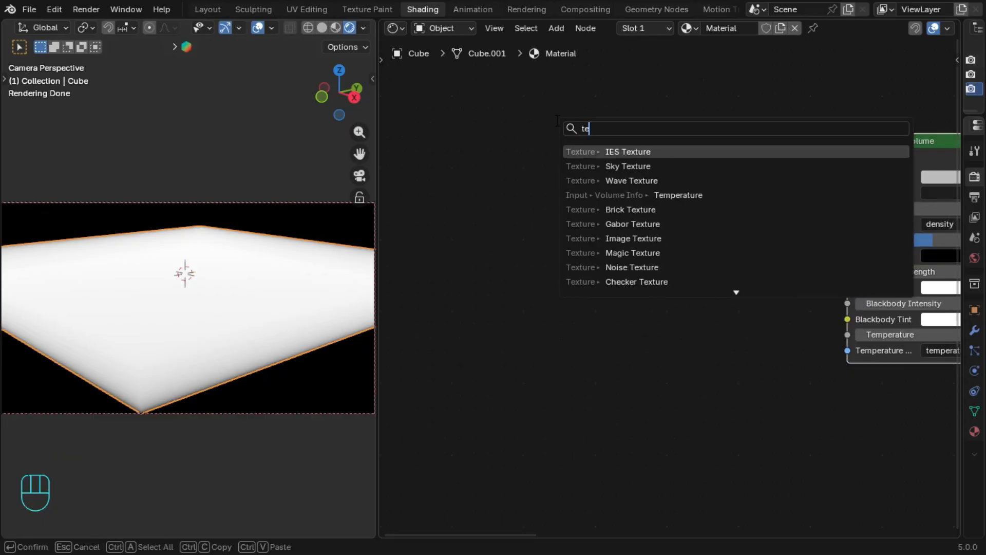
type("xt")
key("BackSpace")
key("BackSpace")
key("BackSpace")
key("BackSpace")
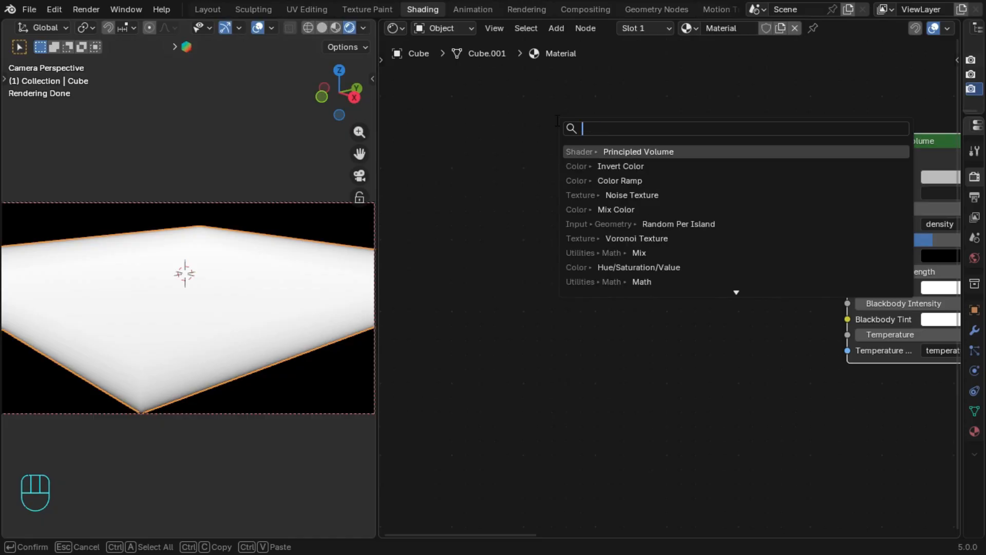
type("gra")
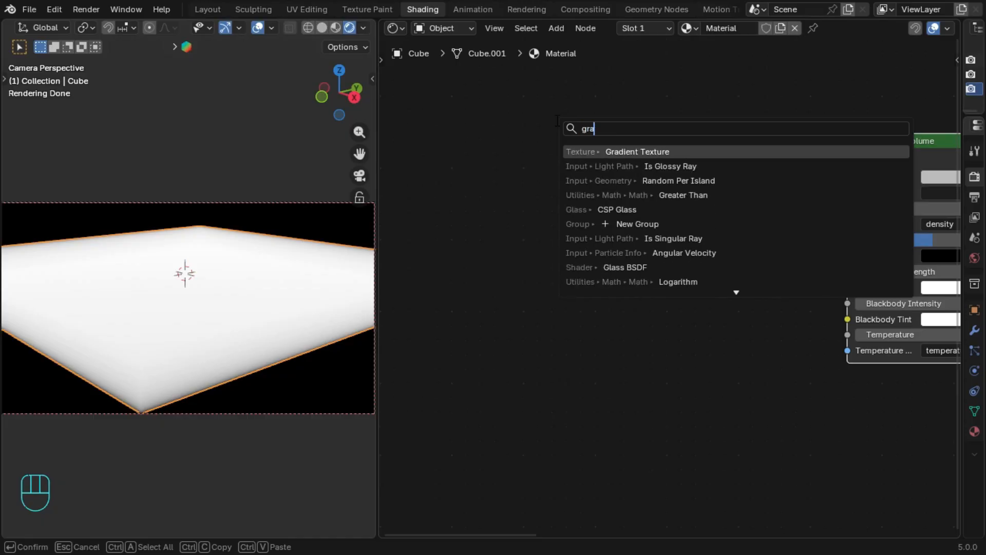
key("Return")
left_click(439, 137)
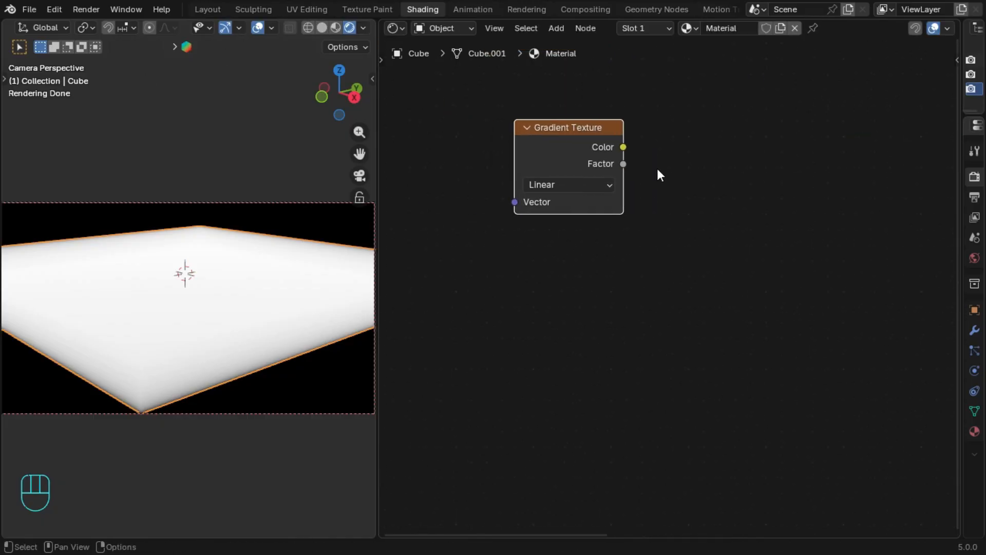
Step: Add Mapping and Texture Coordinate nodes to the Gradient Texture, feeding the mapping from the Object output
key("ctrl+t")
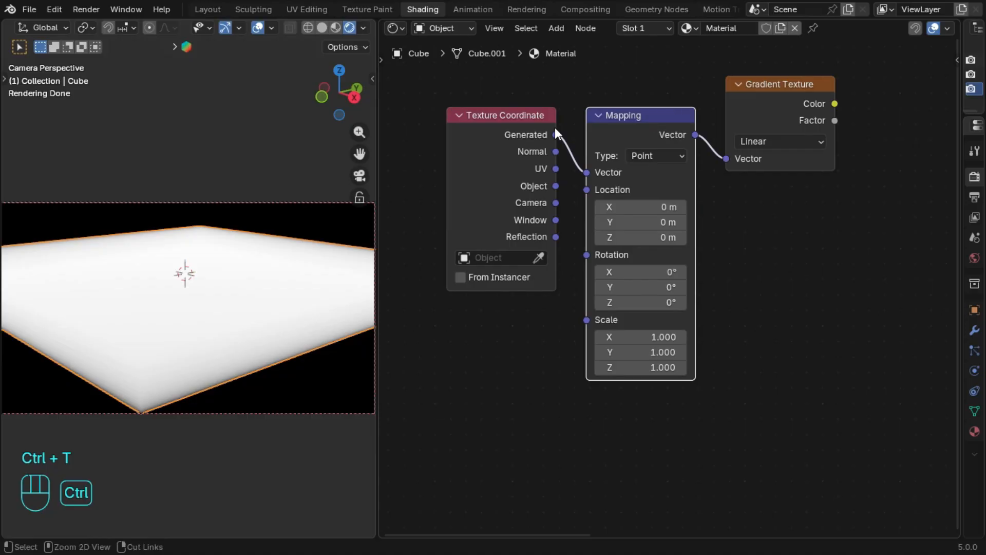
left_click_drag(556, 135, 555, 186, "ctrl")
left_click_drag(491, 160, 417, 163)
left_click(635, 155)
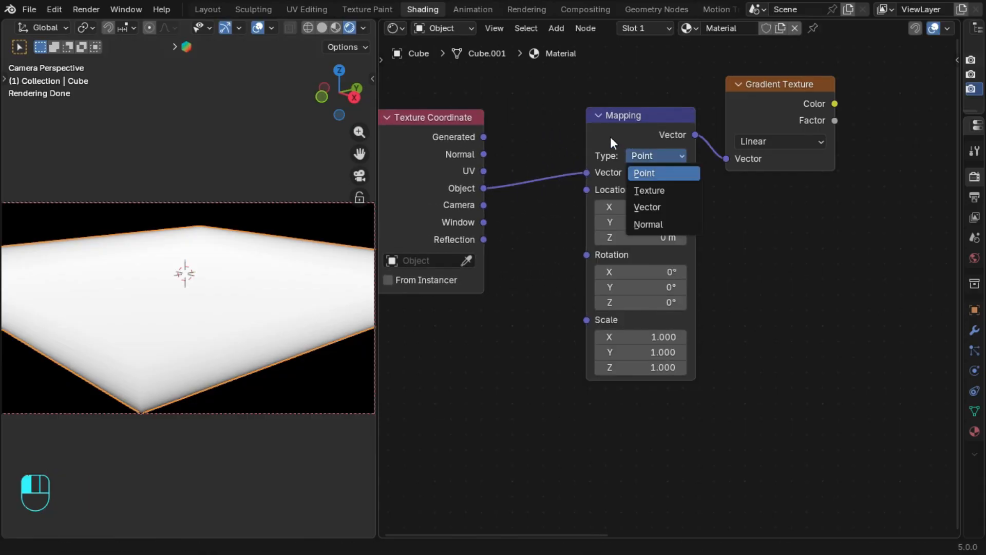
left_click(610, 135)
left_click(618, 124)
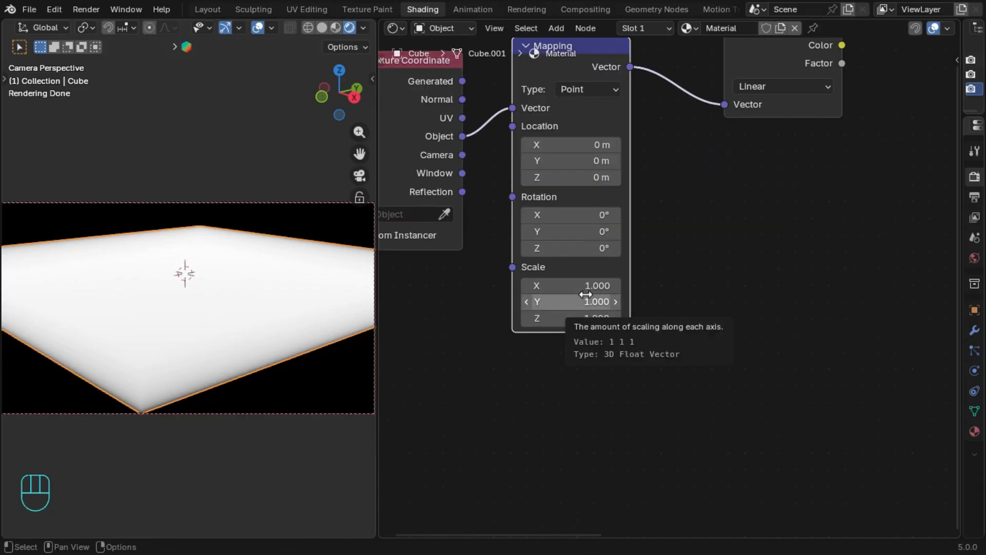
Step: Set the Mapping node's X and Y scale to 0.08
left_click(586, 295)
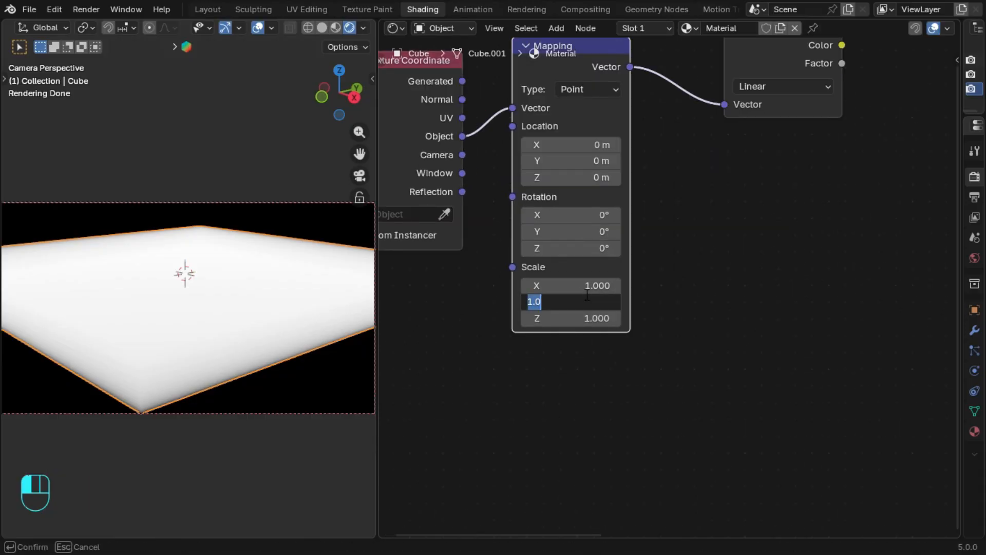
left_click(587, 293)
left_click_drag(586, 295, 591, 285)
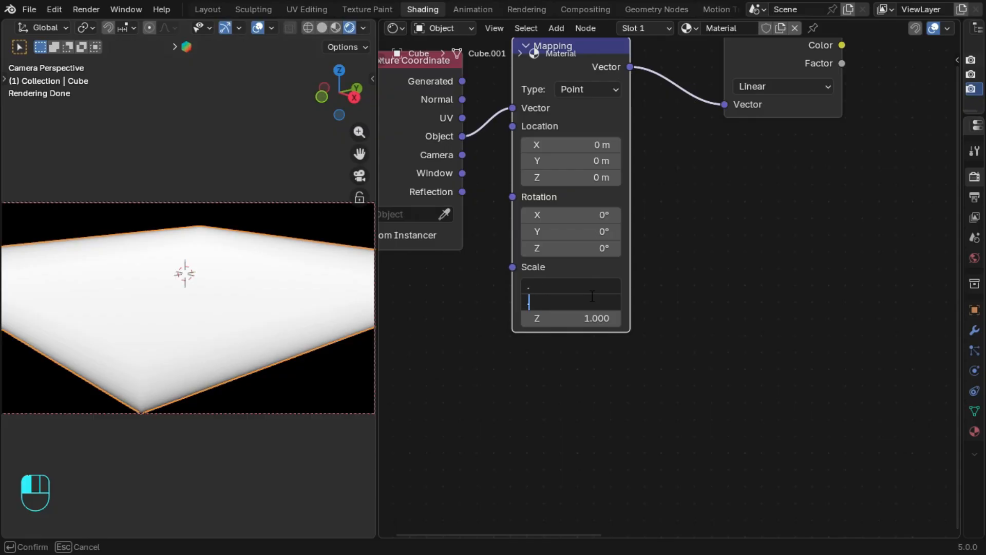
type(".08")
key("Return")
Step: Duplicate the Mapping node below the original and feed its Vector from the Texture Coordinate's Object output
key("shift+d")
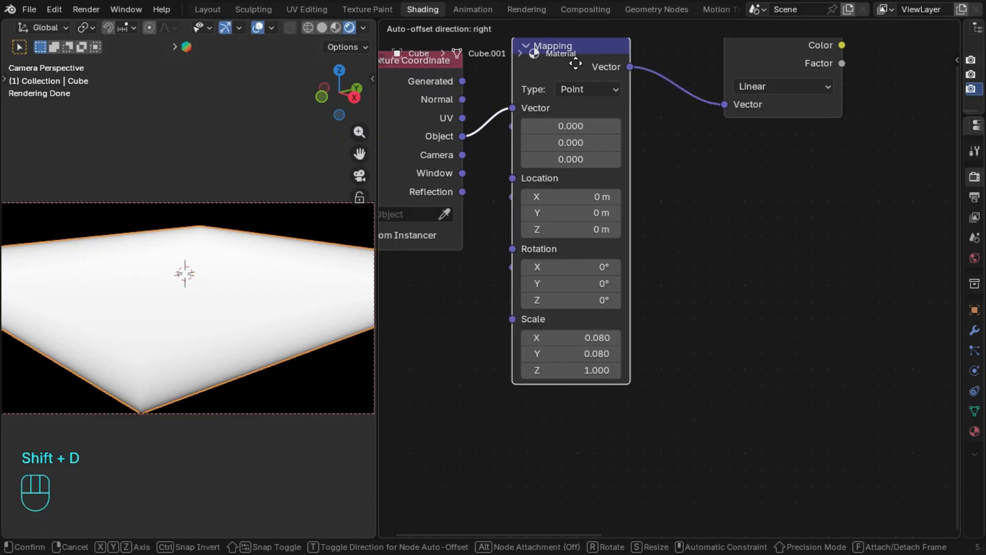
left_click(569, 373)
middle_click_drag(573, 337, 579, 314)
left_click_drag(425, 115, 610, 388)
middle_click_drag(615, 380, 538, 126)
scroll(537, 126, "up", 3)
Step: Set the duplicated lower Mapping node's X and Y scale to 0.15
left_click(624, 359)
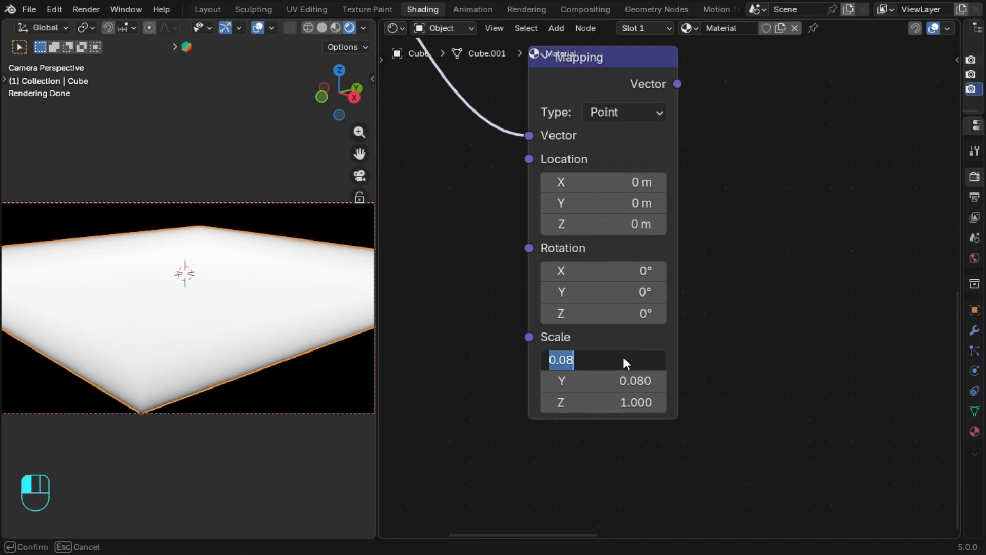
key("Escape")
left_click_drag(624, 360, 624, 381)
type("1")
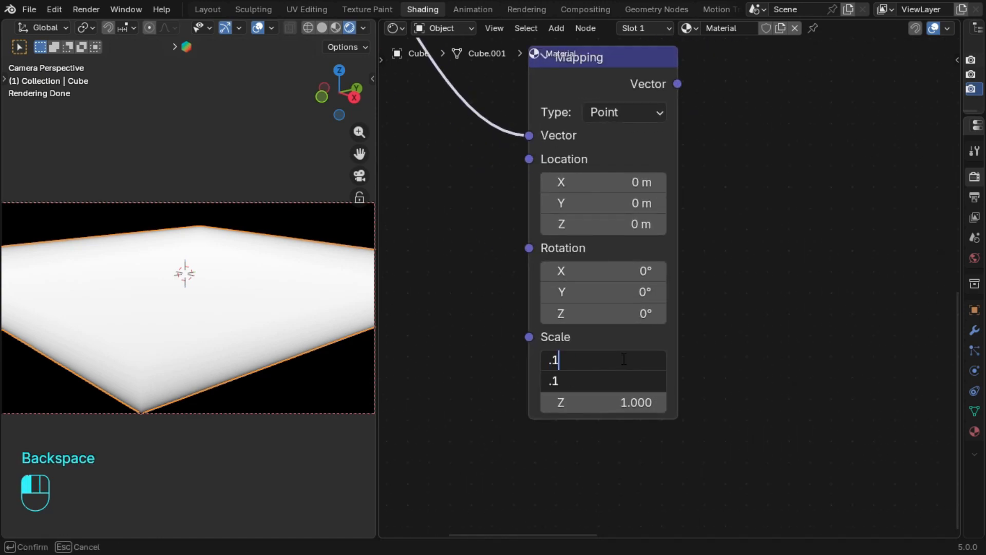
type("5")
key("Return")
Step: Add a Noise Texture node in the empty space above and before the Principled Volume
scroll(624, 329, "down", 3)
middle_click_drag(729, 92, 659, 217)
middle_click_drag(868, 172, 737, 175)
key("shift+a")
type("mn")
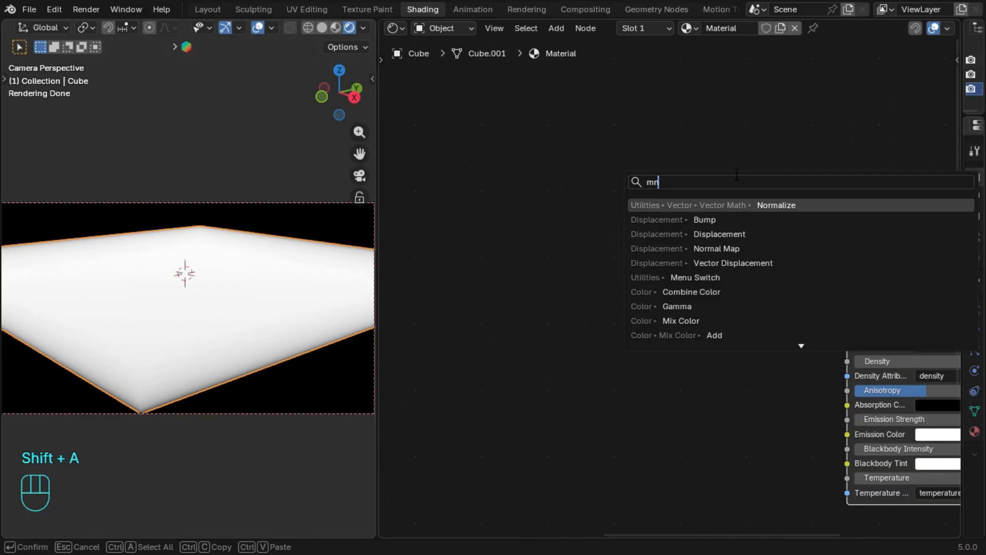
key("BackSpace")
key("BackSpace")
type("nos")
key("Return")
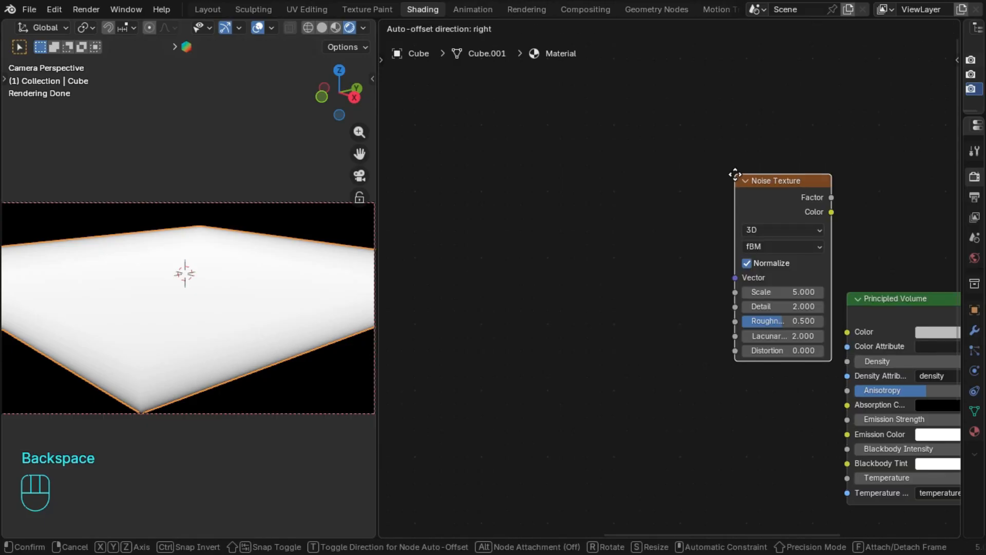
left_click(510, 70)
Step: Connect the Noise Texture's Factor output to the Principled Volume's Emission Color and shift the noise node upward
left_click_drag(605, 102, 840, 437)
scroll(710, 390, "up", 1)
left_click_drag(758, 101, 757, 88, "ctrl")
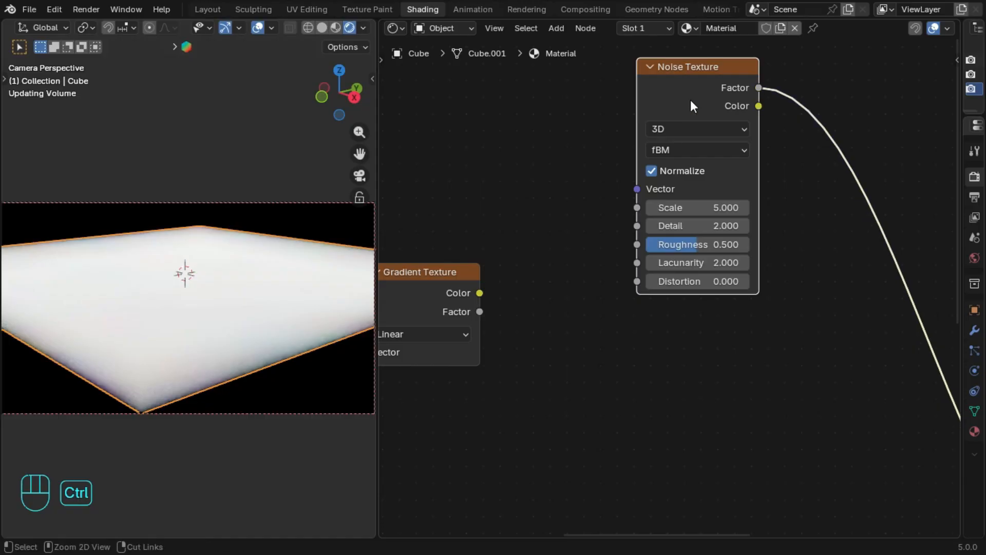
left_click_drag(679, 89, 677, 40)
left_click(568, 107)
Step: Duplicate a Mapping node in front of the Noise Texture and reset all its values to default
scroll(511, 145, "down", 1)
middle_click_drag(511, 145, 676, 245)
scroll(676, 245, "down", 4)
left_click(467, 376)
key("shift+d")
left_click(711, 119)
scroll(711, 119, "up", 2)
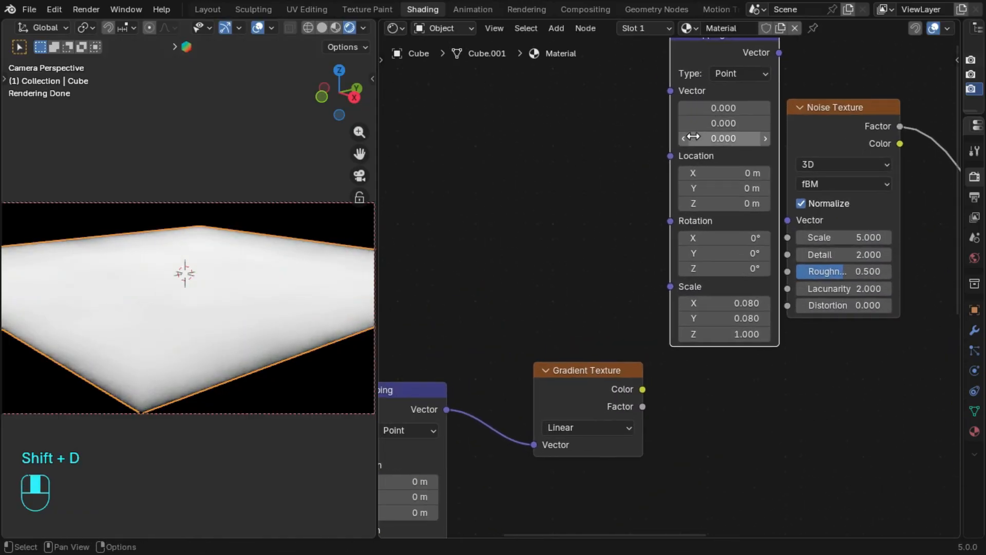
middle_click_drag(690, 113, 630, 190)
key("BackSpace")
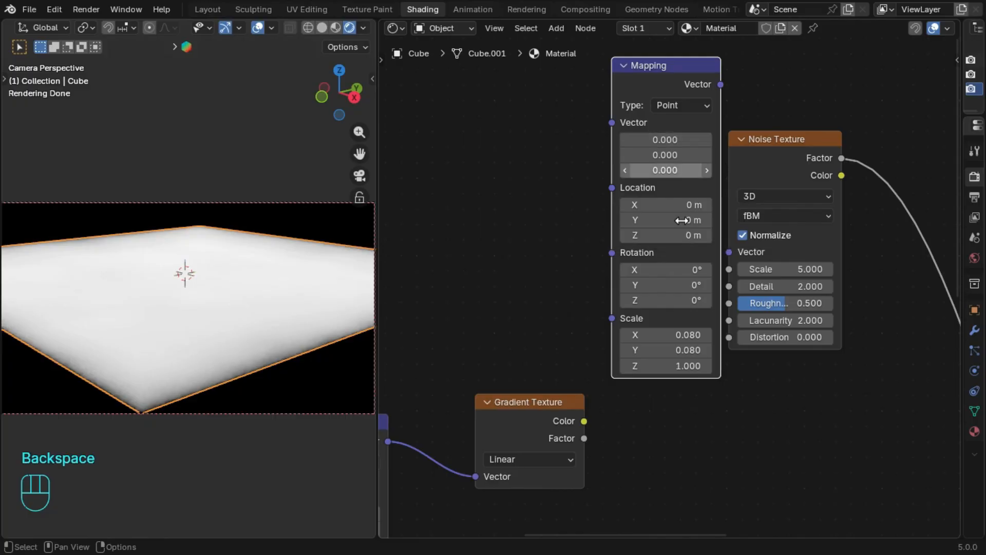
key("BackSpace")
key("BackSpace")
key("BackSpace")
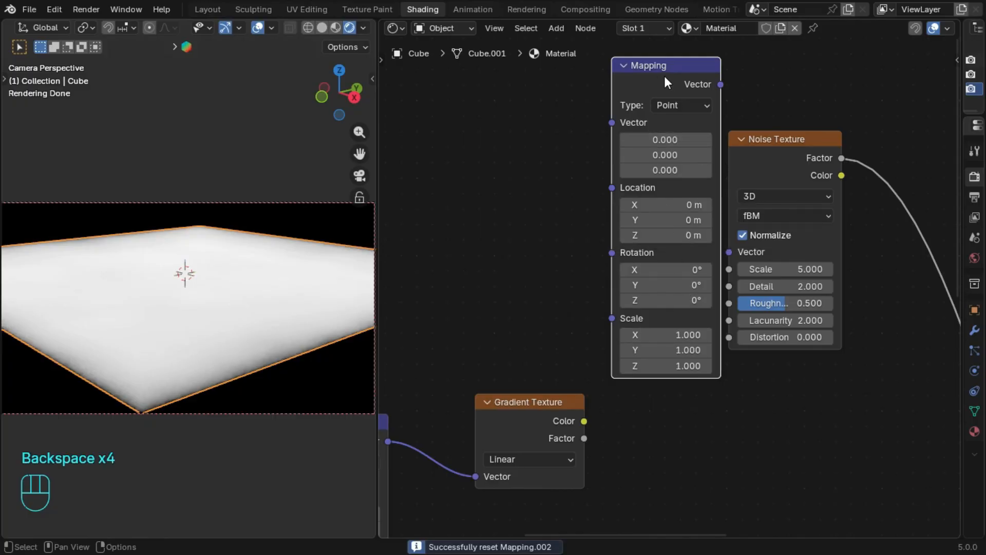
Step: Connect the new Mapping node's output to the Noise Texture's Vector and space the two nodes apart
middle_click_drag(664, 75, 649, 75)
left_click_drag(730, 153, 780, 89)
left_click_drag(706, 83, 781, 193)
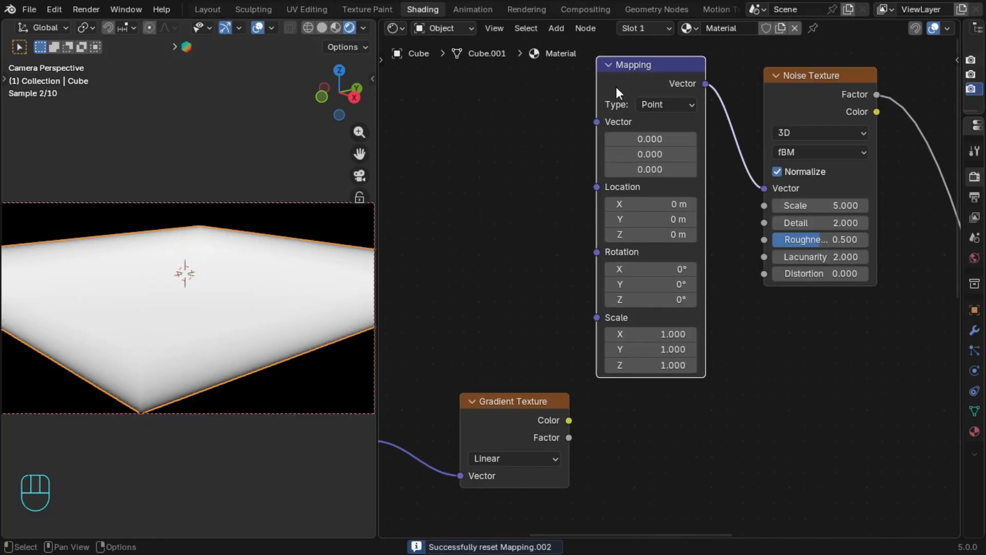
left_click_drag(615, 88, 655, 66)
Step: Connect the Gradient Texture's Color output to the Rotation input of the Mapping node beside the Noise Texture
left_click_drag(569, 420, 634, 232)
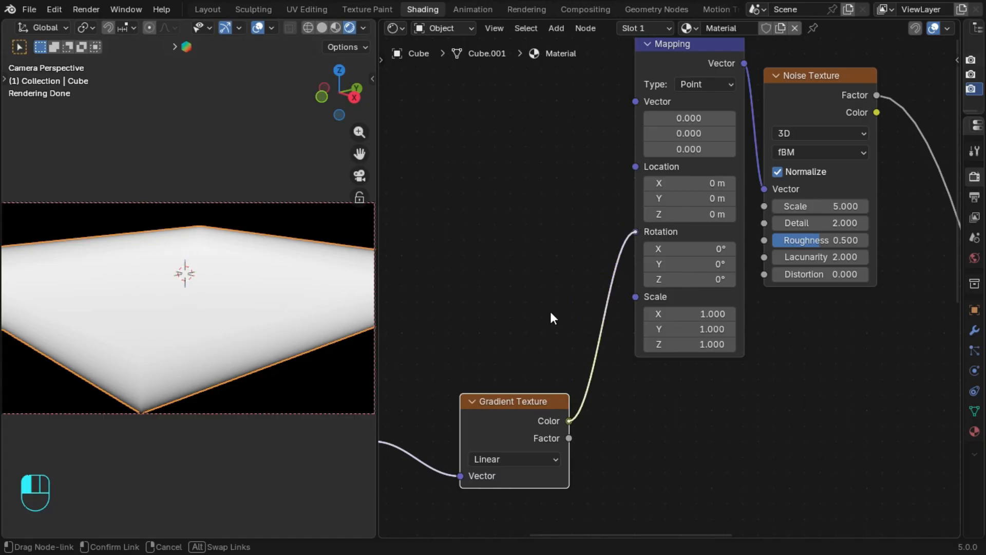
middle_click_drag(550, 318, 634, 282, "ctrl")
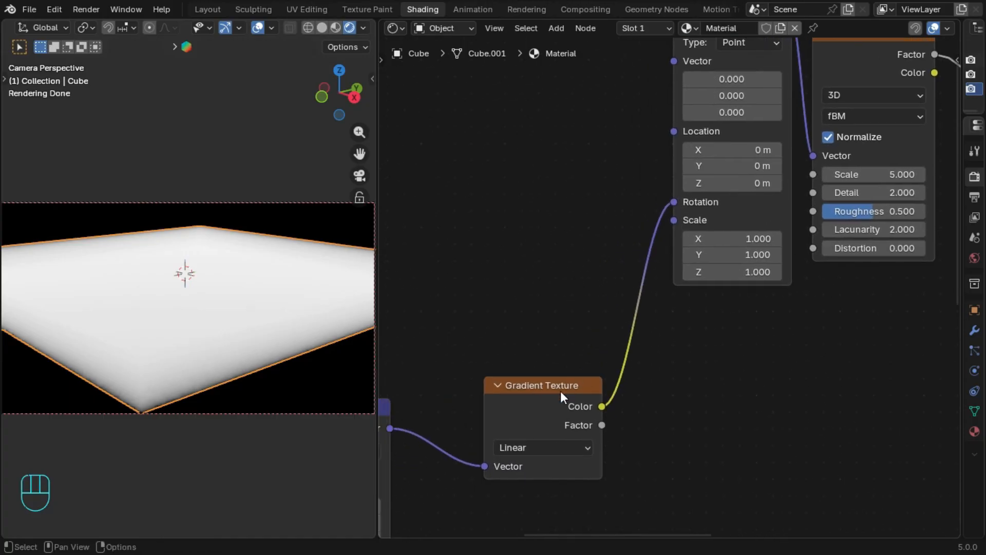
left_click_drag(558, 389, 531, 372)
scroll(532, 372, "down", 5)
middle_click_drag(531, 371, 502, 376)
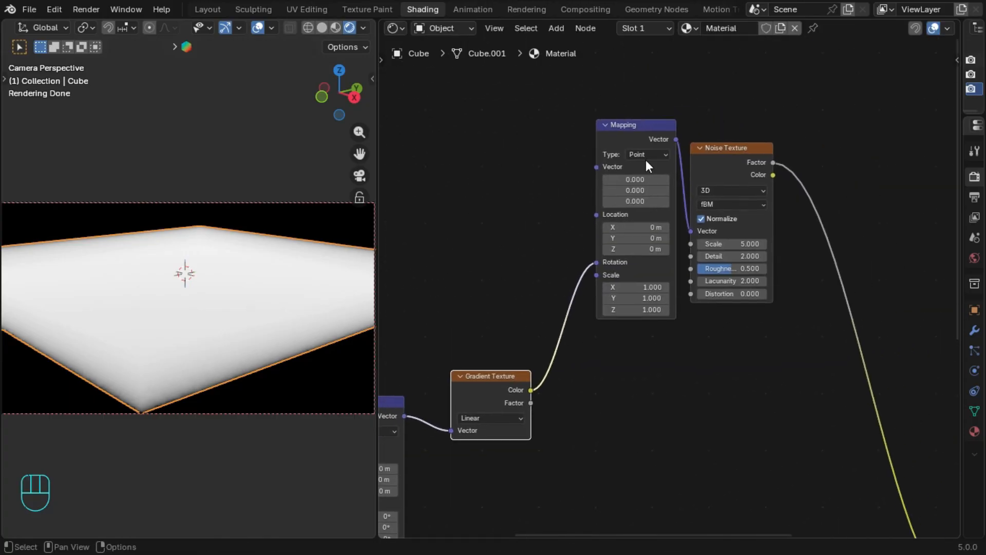
Step: Insert a Color Ramp node on the link between the Noise Texture's Factor and the Principled Volume's Emission Color
left_click_drag(581, 95, 770, 180)
middle_click_drag(786, 178, 671, 152)
key("shift+a")
type("colo")
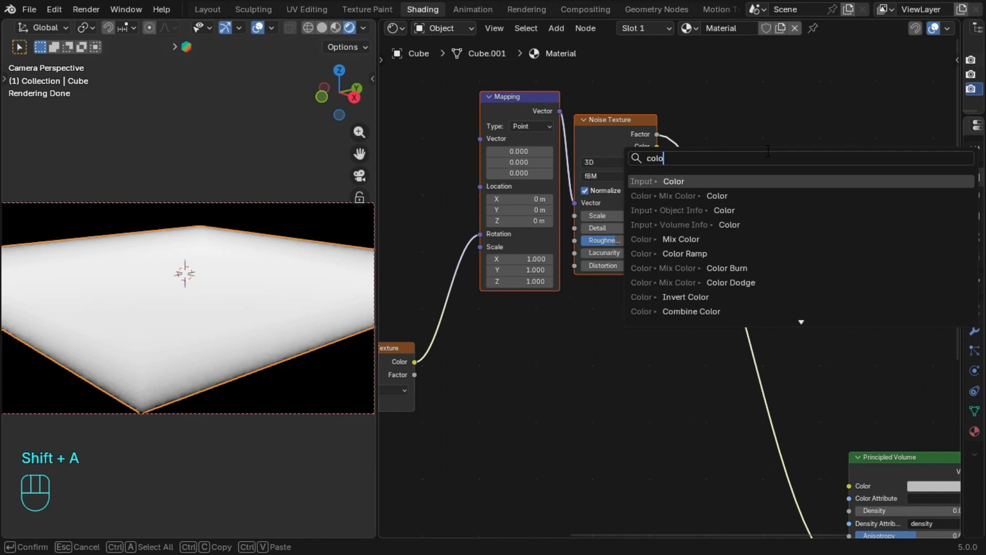
type("rr")
key("Return")
left_click(768, 199)
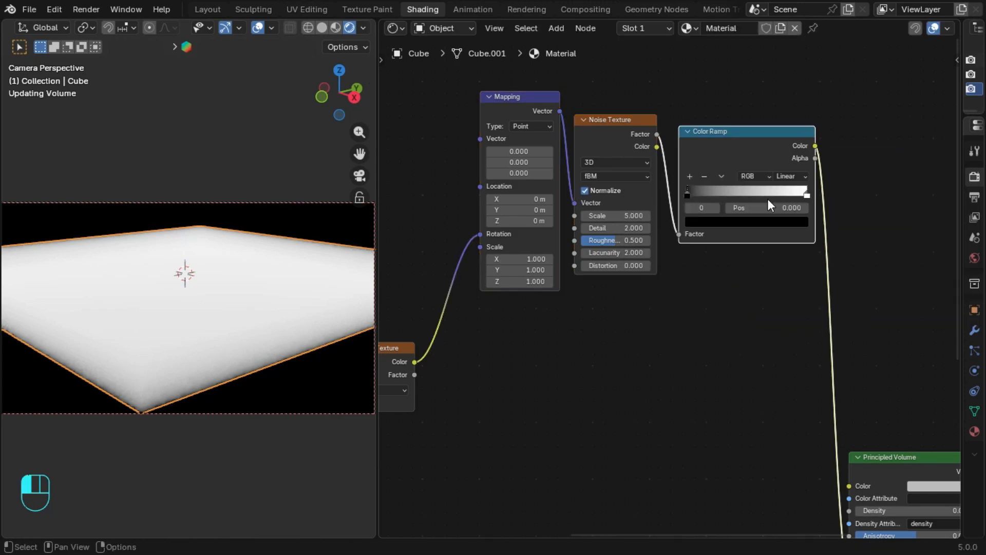
Step: Roughly move the Color Ramp's black stop to about 0.377 and its white stop to about 0.591
left_click_drag(787, 211, 744, 208)
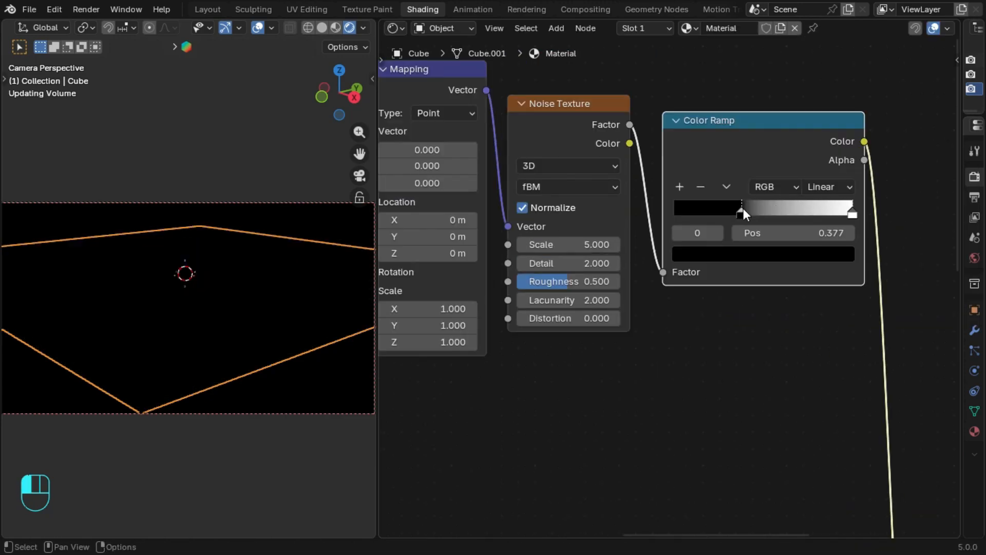
left_click_drag(858, 209, 771, 202)
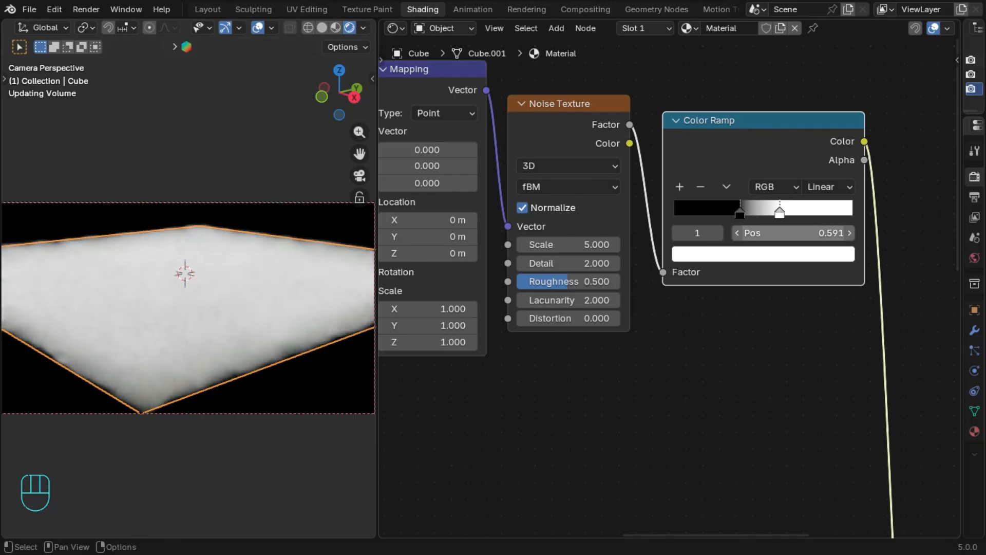
double_click(809, 226)
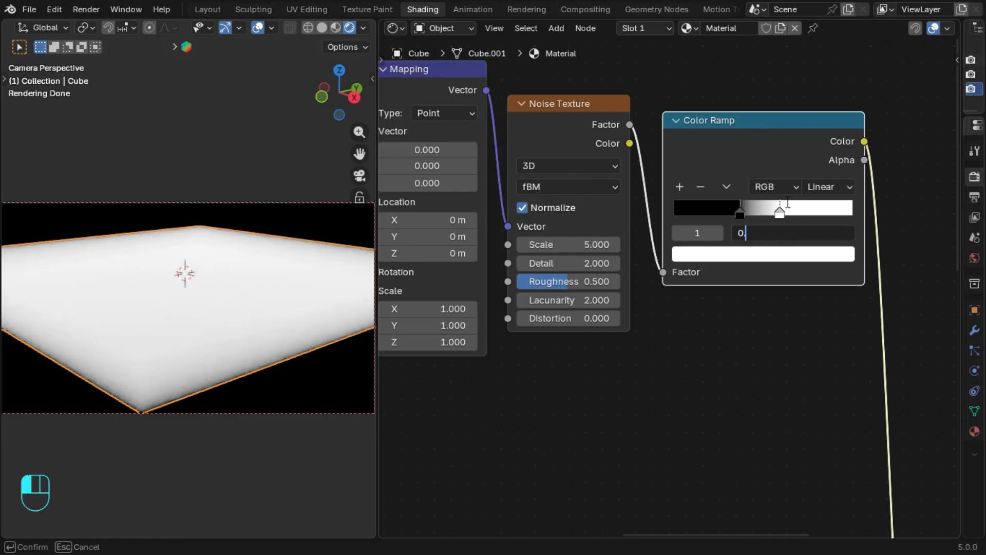
key("Escape")
Step: Set the Color Ramp's black stop position to 0.4 and the white stop position to 0.6
left_click(740, 203)
double_click(802, 234)
key("ctrl+BackSpace")
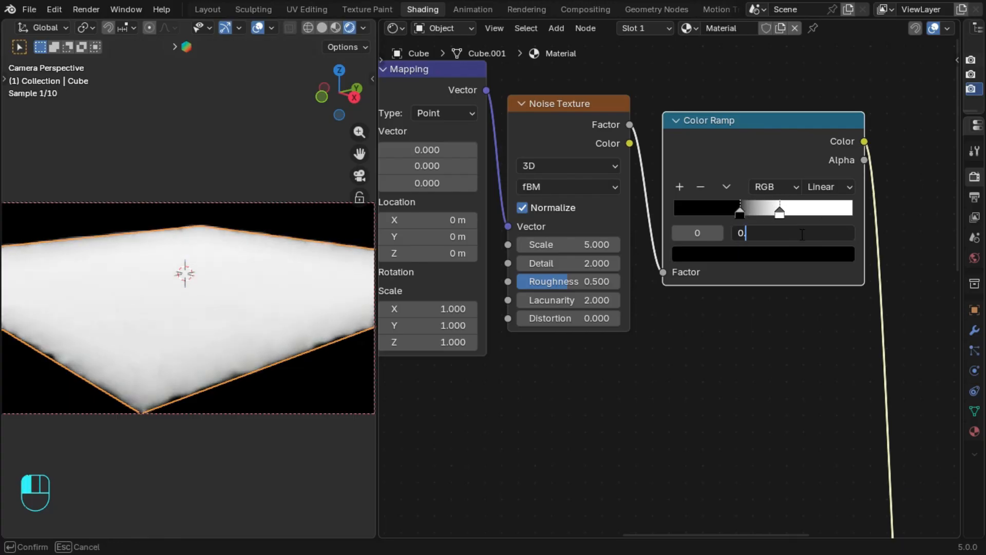
type("4")
key("Return")
left_click(780, 211)
double_click(824, 235)
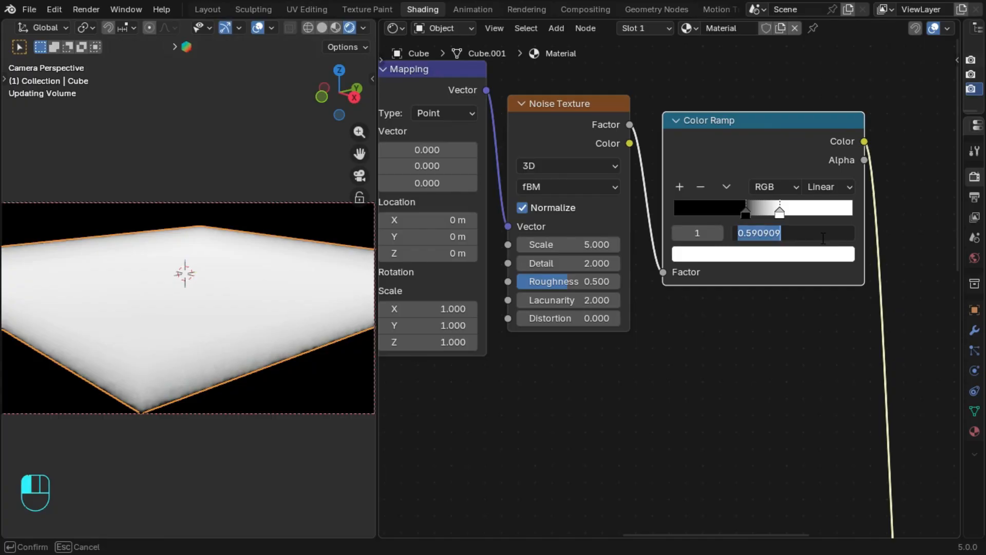
key("ctrl+BackSpace")
type("6")
key("Return")
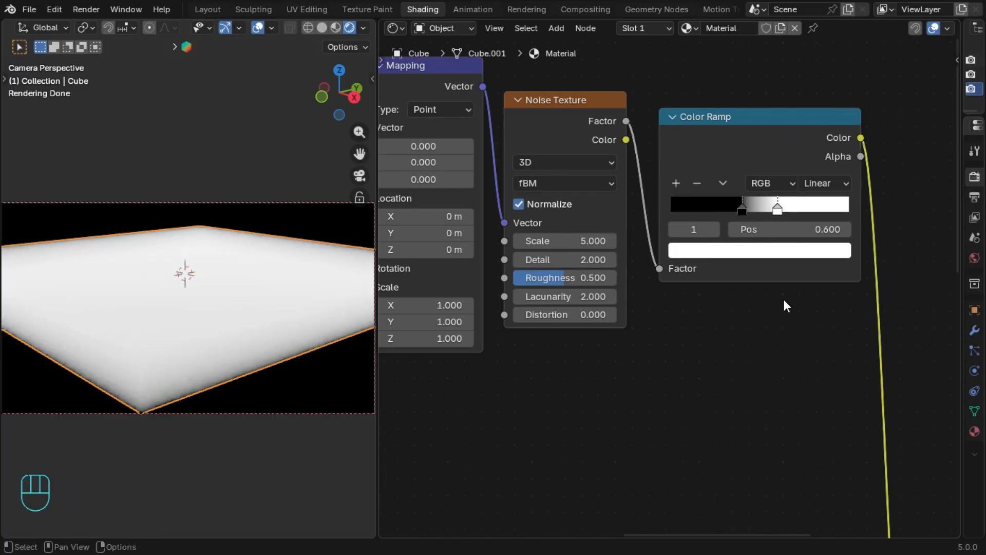
Step: Set the Noise Texture's scale to 0.5 and its detail to 12
middle_click_drag(784, 300, 858, 272)
scroll(839, 266, "down", 1)
middle_click_drag(766, 271, 770, 302)
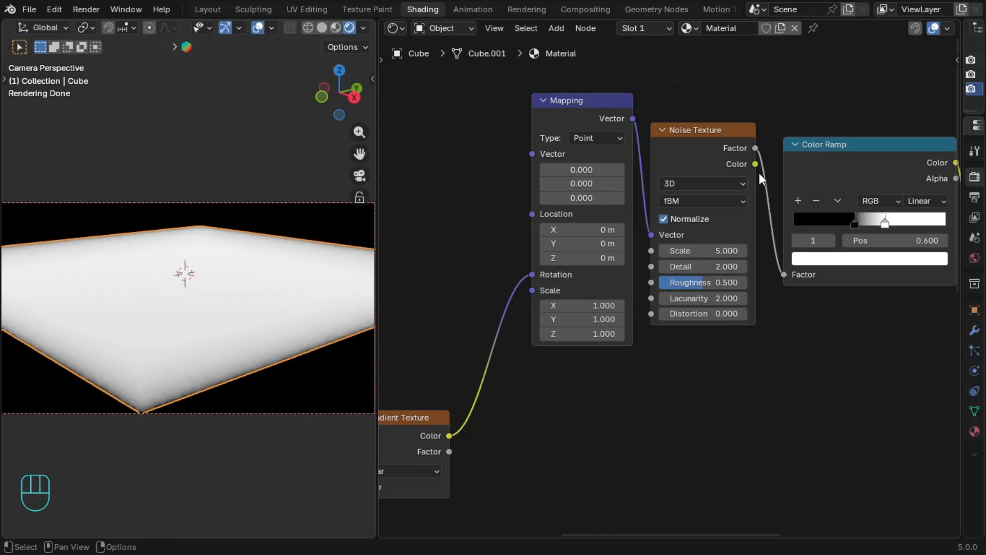
middle_click_drag(663, 288, 756, 247)
scroll(766, 285, "up", 2)
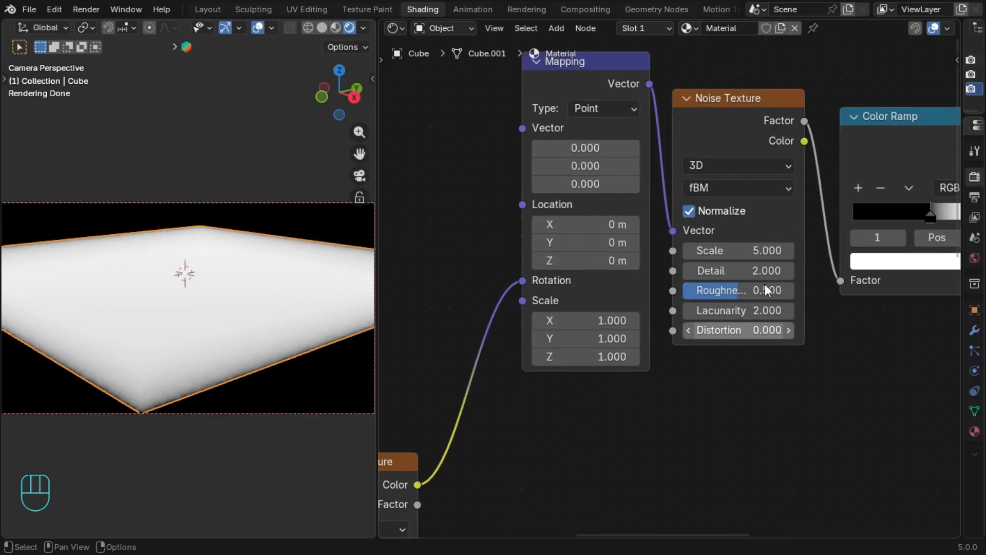
double_click(749, 296)
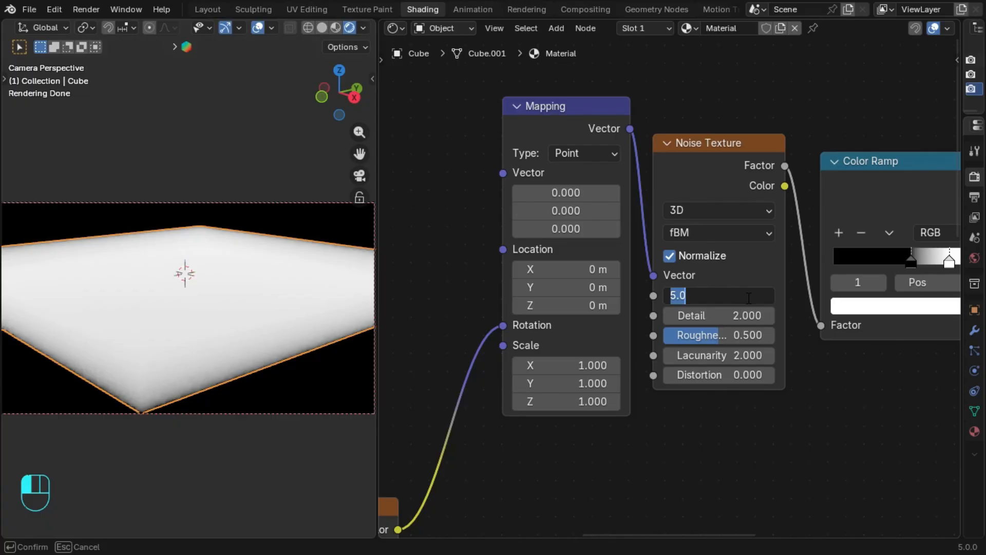
type(".5")
key("Return")
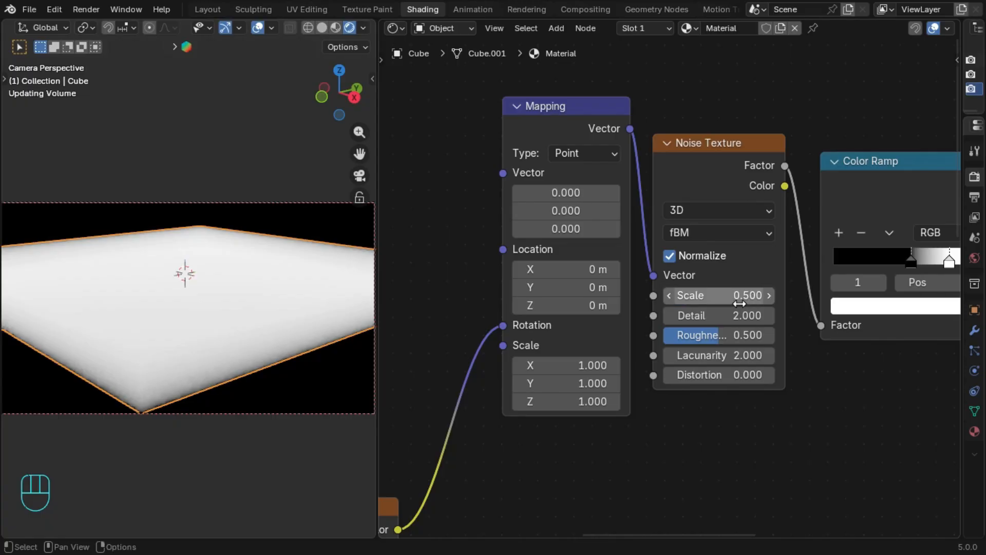
left_click_drag(749, 316, 731, 303)
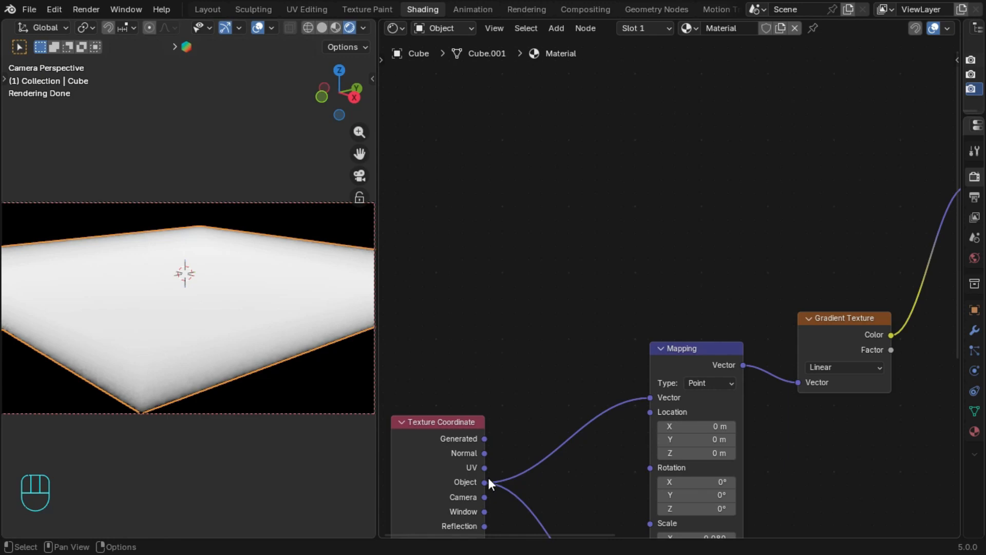
Step: Feed the Object coordinates into the Vector of the Mapping before the Noise Texture, and switch the noise to 4D
left_click_drag(485, 482, 907, 75)
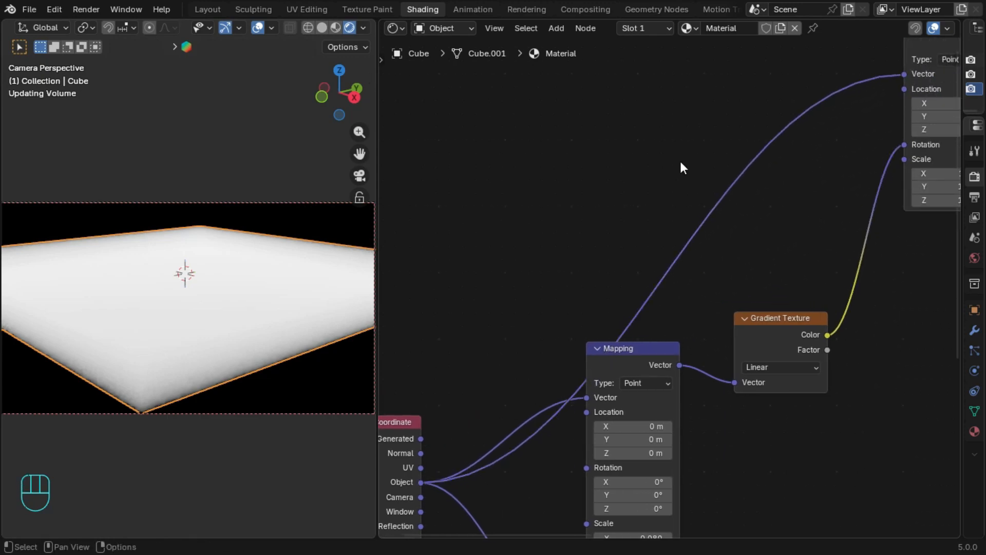
middle_click_drag(680, 162, 656, 169)
left_click(786, 234)
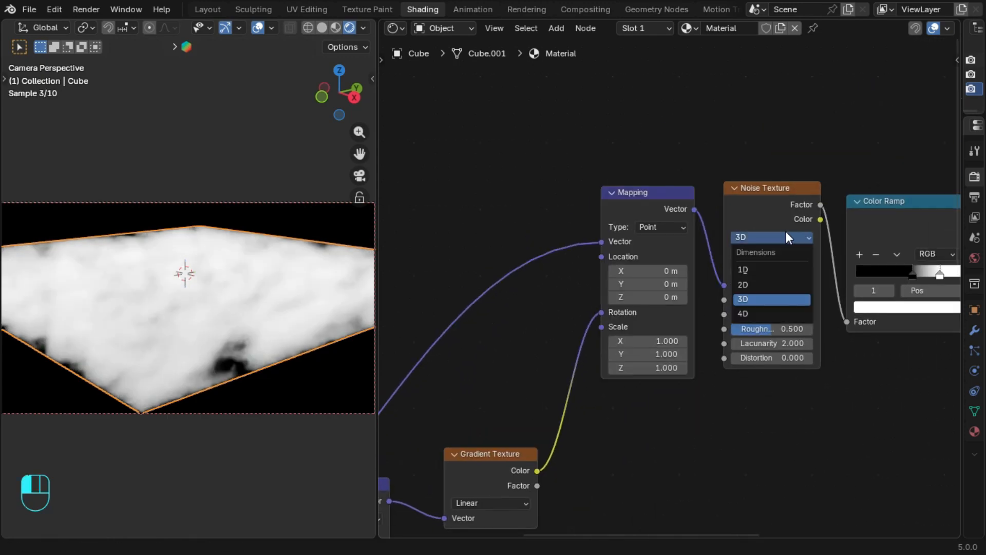
left_click(767, 313)
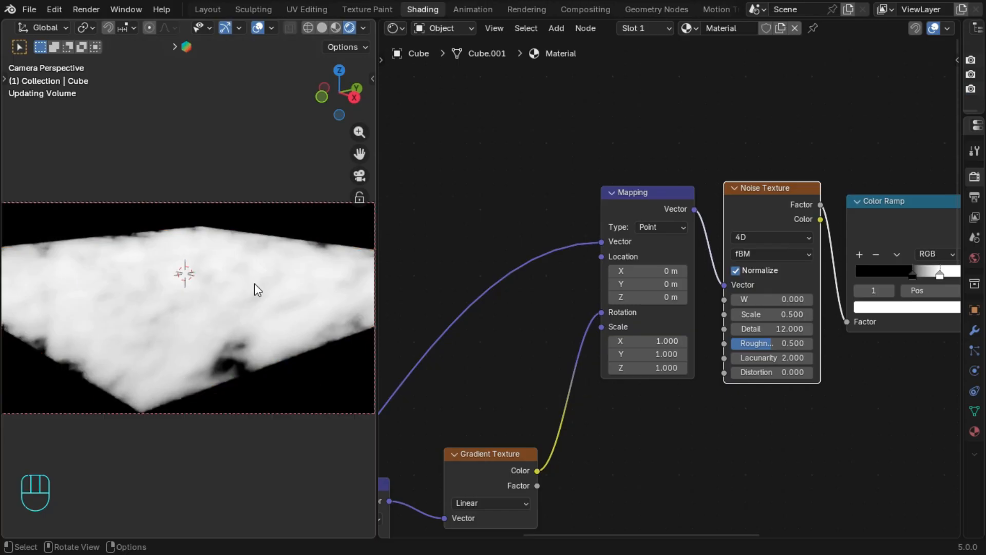
Step: Reframe the camera so it looks at the slab from slightly higher and closer
left_click(316, 291)
middle_click_drag(327, 327, 332, 341)
middle_click_drag(311, 239, 309, 251, "ctrl")
middle_click_drag(310, 251, 303, 270)
left_click(360, 197)
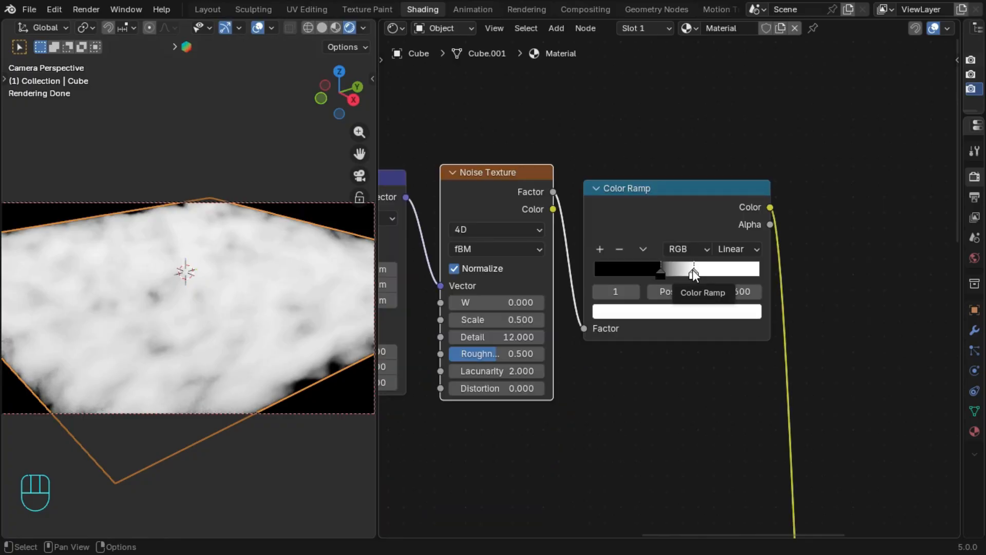
left_click(833, 294)
key("ctrl+z")
key("ctrl+z")
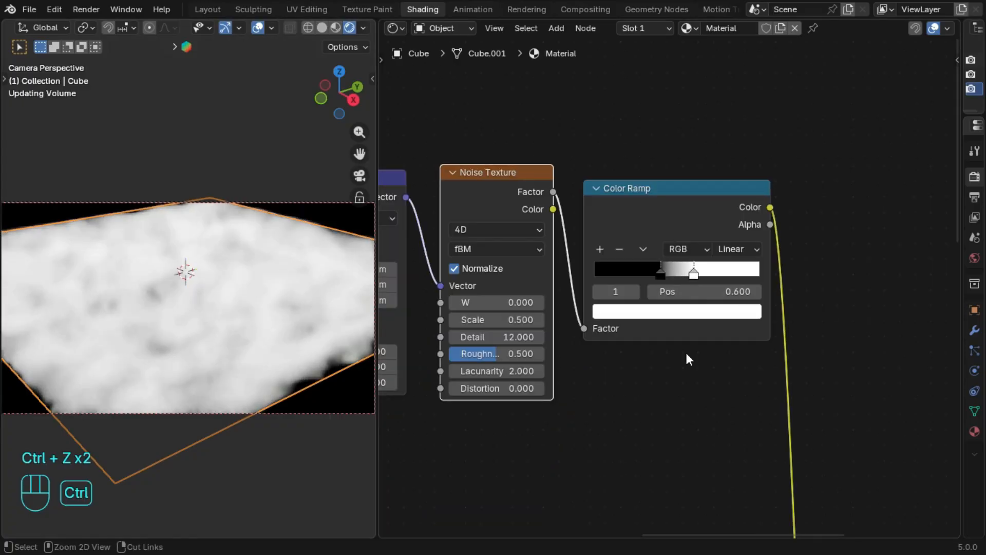
Step: Add a Math node after the Gradient Texture, on the link from its Color to the Mapping's Rotation
scroll(771, 320, "down", 1)
scroll(455, 299, "up", 3)
middle_click_drag(456, 298, 835, 212)
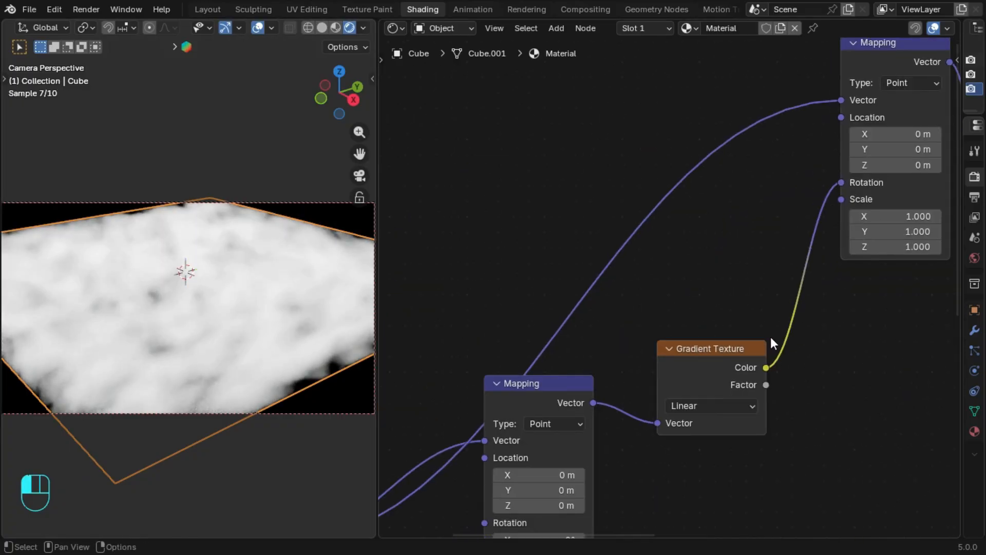
left_click(680, 350)
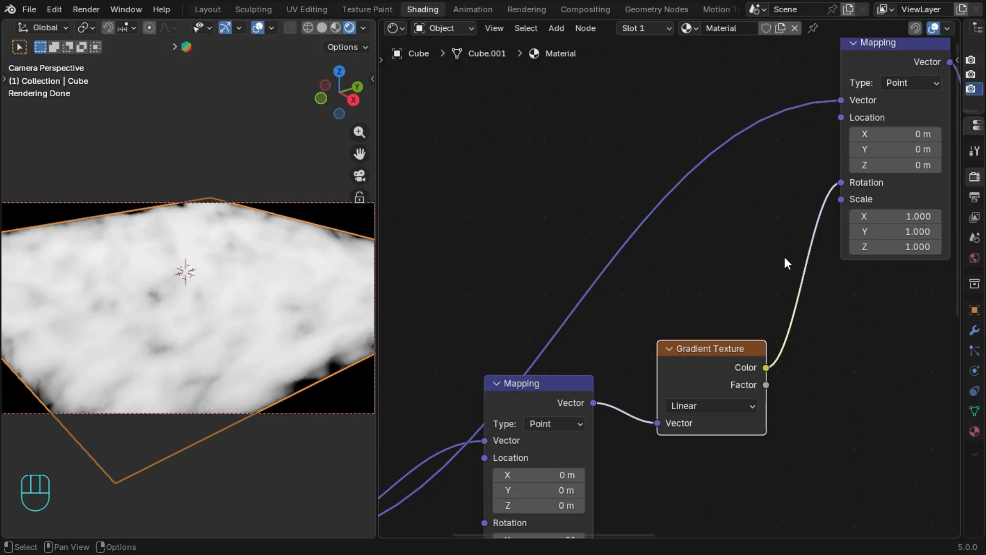
middle_click_drag(781, 257, 747, 230)
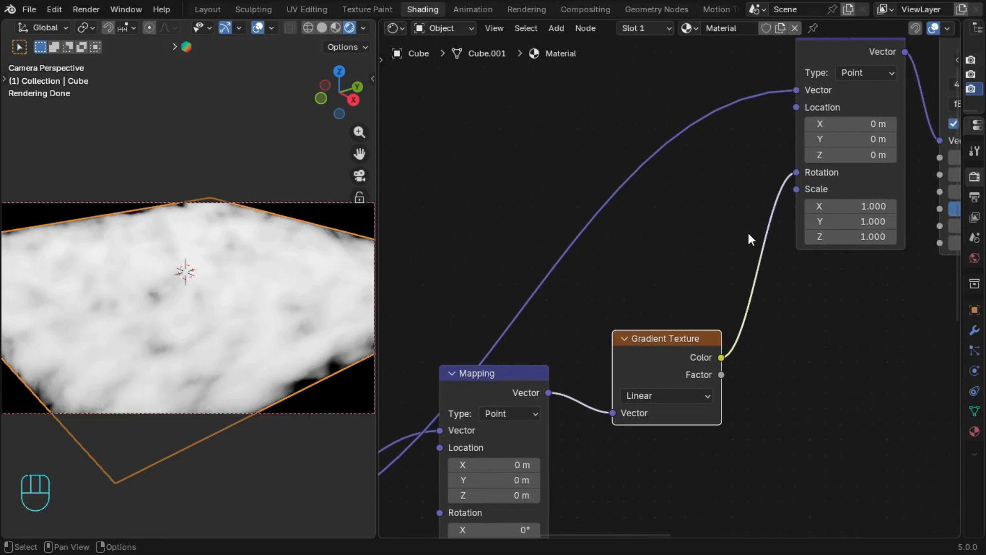
middle_click_drag(862, 280, 792, 310)
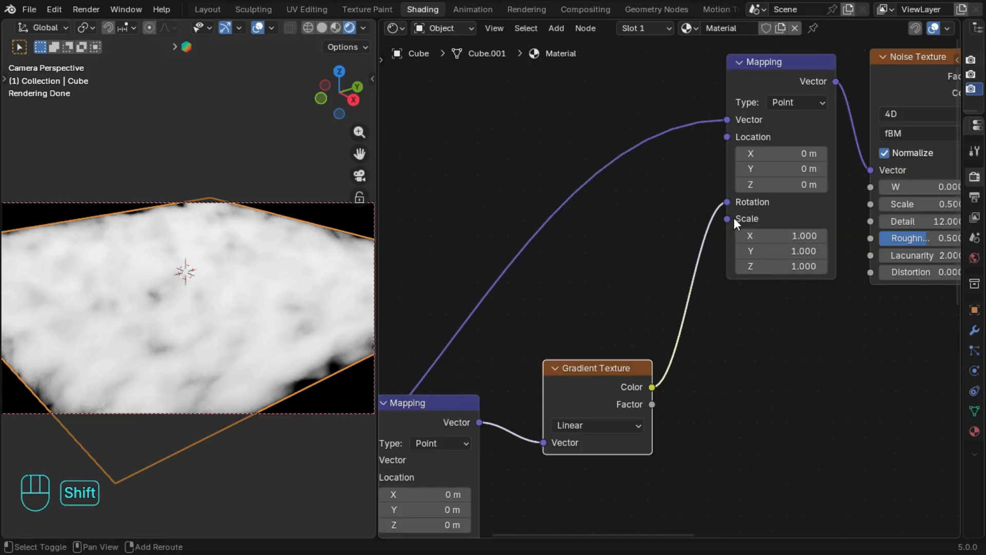
key("shift+a")
left_click(724, 268)
type("math")
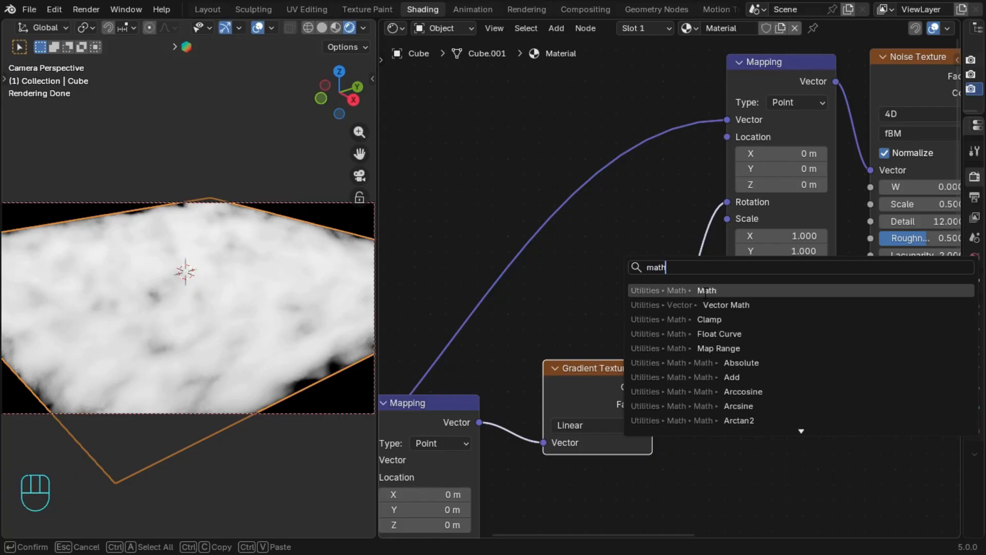
left_click(705, 291)
left_click(762, 380)
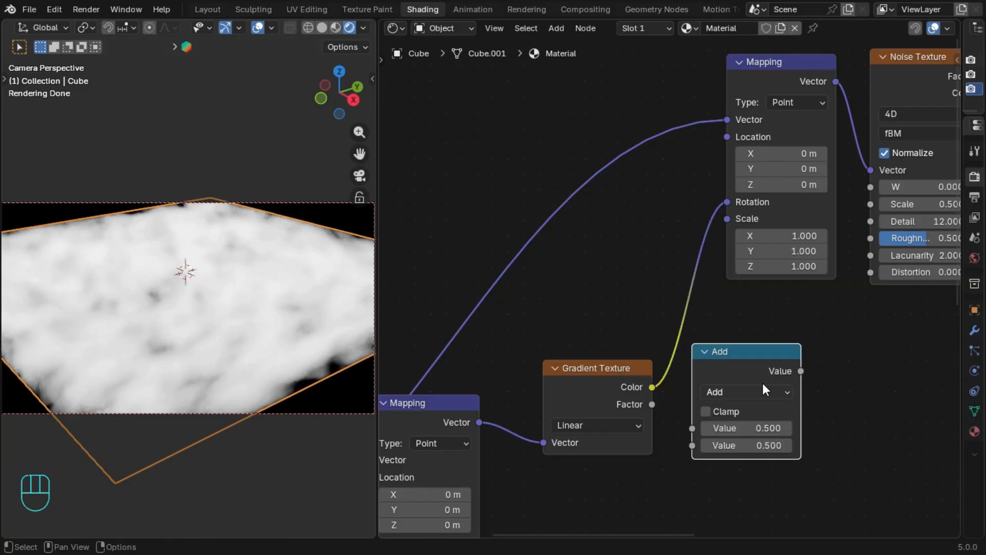
middle_click_drag(763, 381, 611, 276)
Step: Switch the Math node's operation to Power and set its exponent to 2
left_click(630, 321)
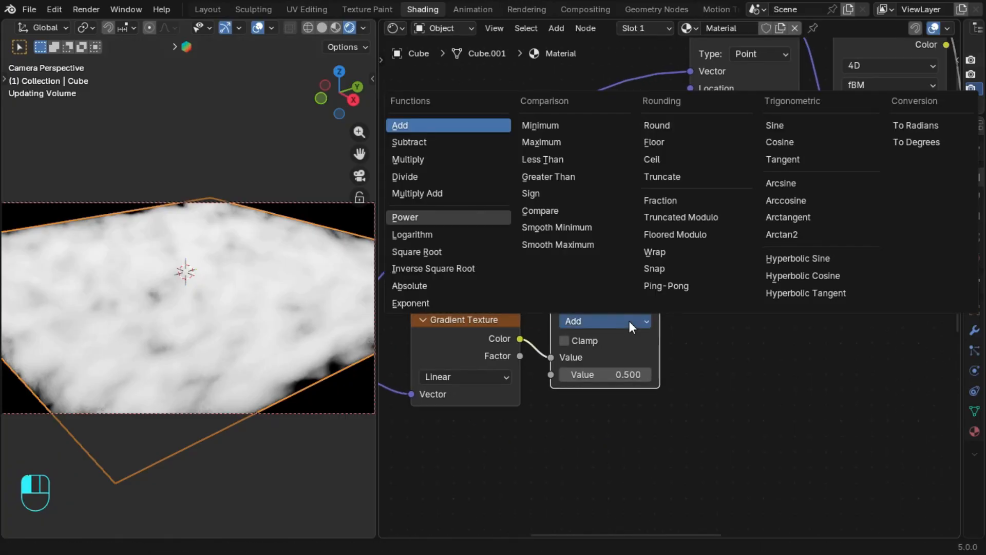
left_click(411, 218)
left_click(607, 374)
type("2")
key("Return")
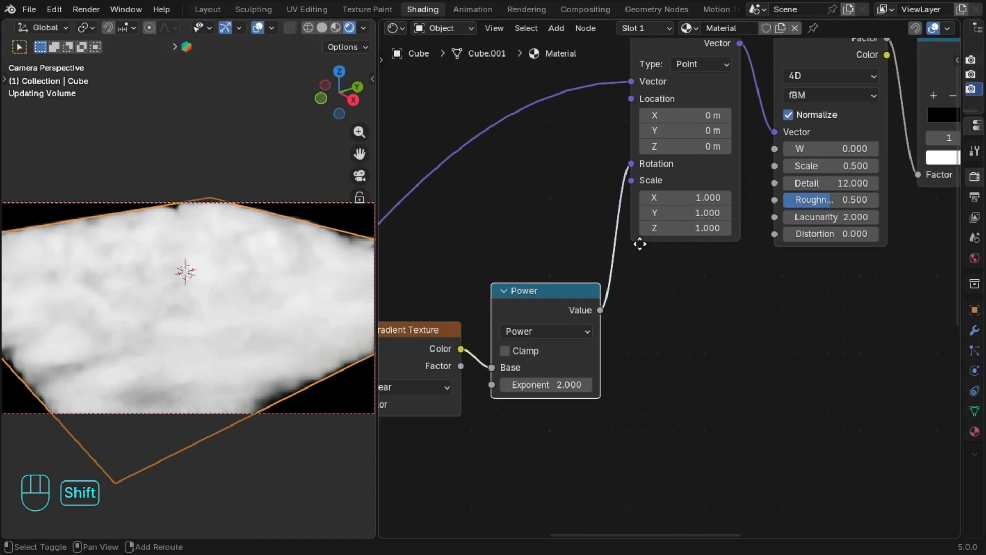
Step: Duplicate the Power node onto the link into the Mapping's Rotation, switch the copy to Multiply, and set its value to 4.8
key("shift+d")
left_click(522, 302)
left_click(532, 303)
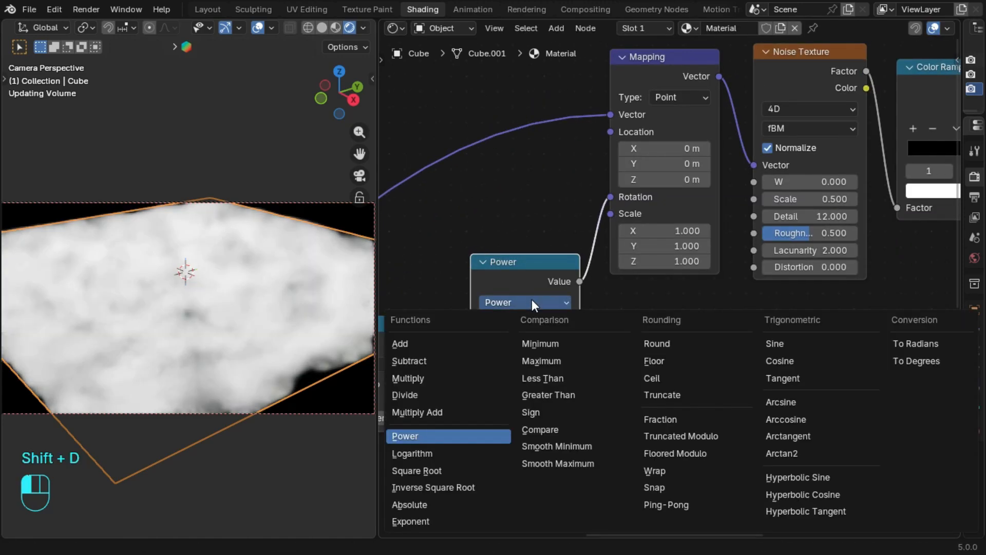
left_click(408, 379)
left_click(545, 332)
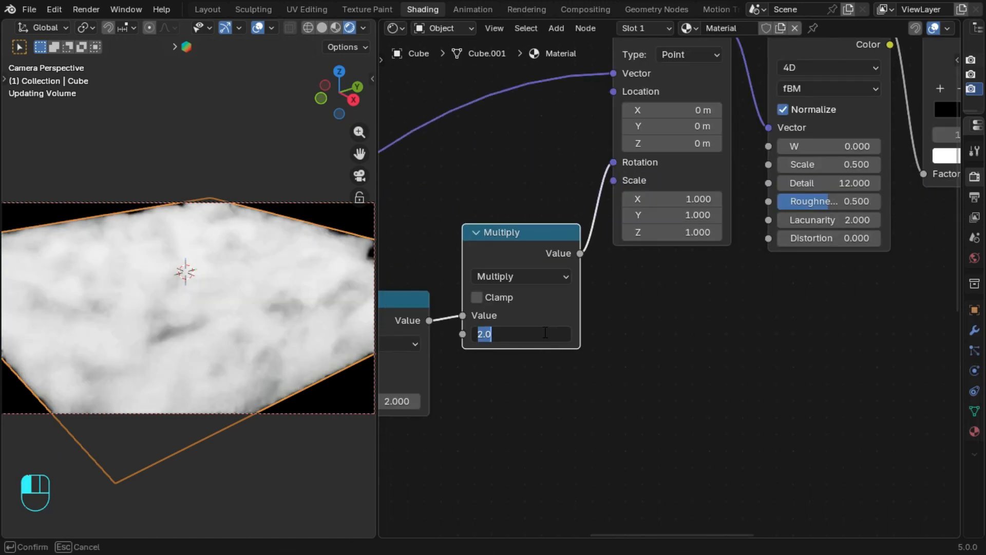
type("4")
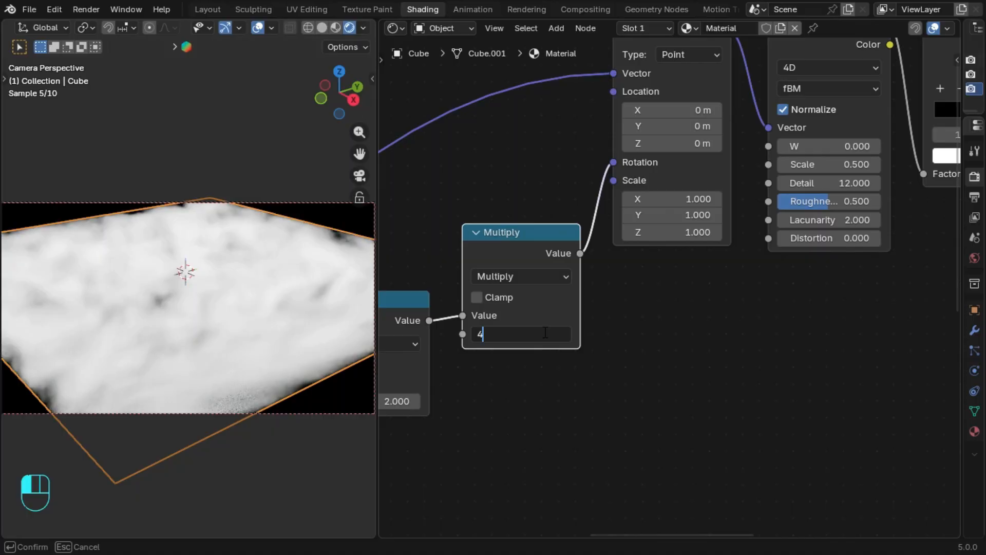
type(".68")
key("BackSpace")
key("BackSpace")
type("8")
key("Return")
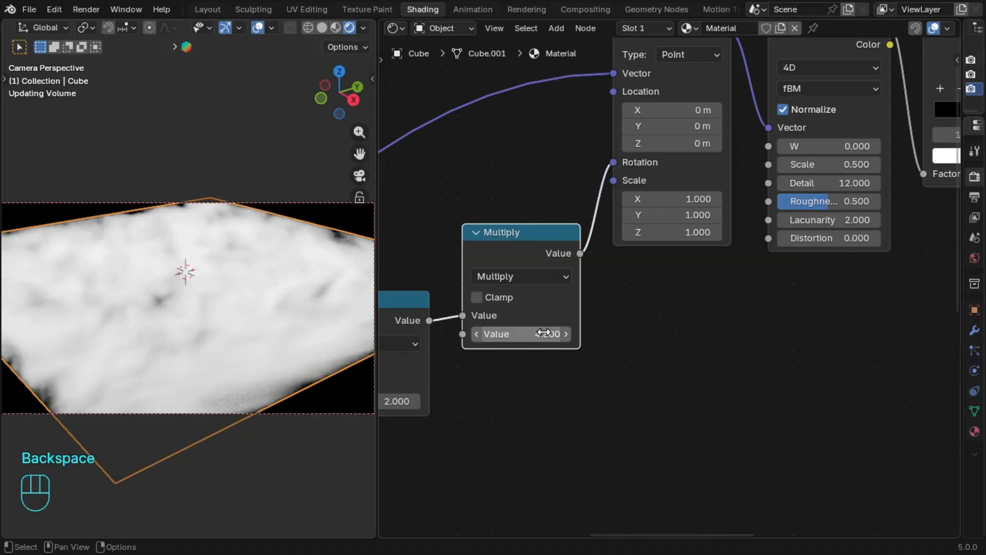
scroll(610, 215, "up", 1)
middle_click_drag(611, 216, 537, 238)
key("shift+s")
key("shift+d")
left_click(626, 227)
middle_click_drag(725, 311, 634, 315)
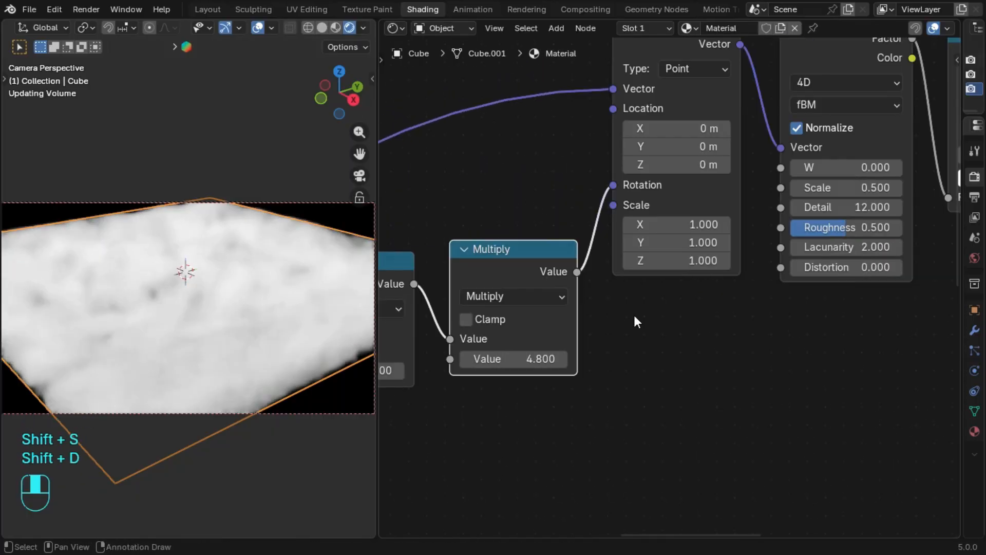
scroll(634, 315, "up", 1)
left_click(514, 289)
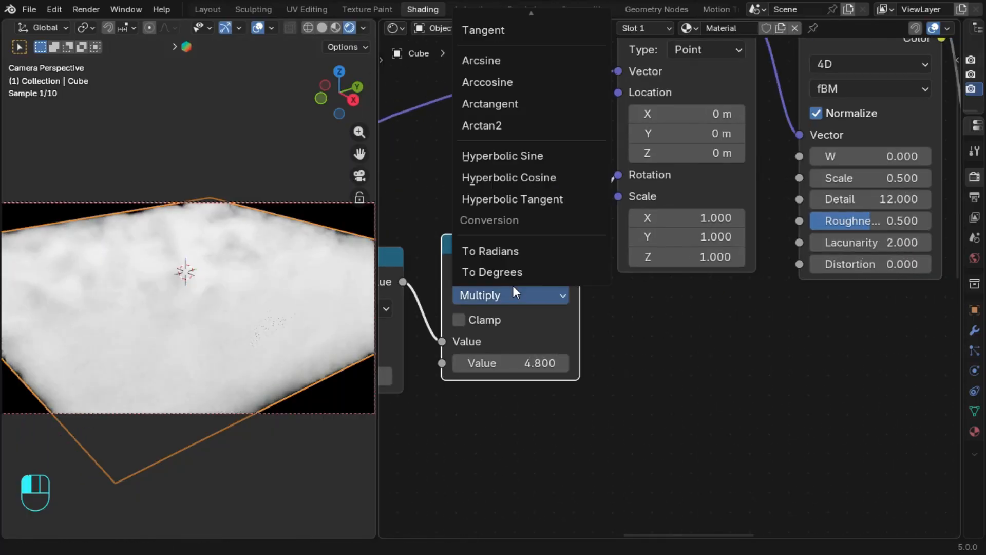
left_click(473, 288)
scroll(522, 251, "down", 1)
key("x")
Step: Add a Combine XYZ node before the Mapping's Rotation, with the Multiply node's value feeding its Z input
key("shift+a")
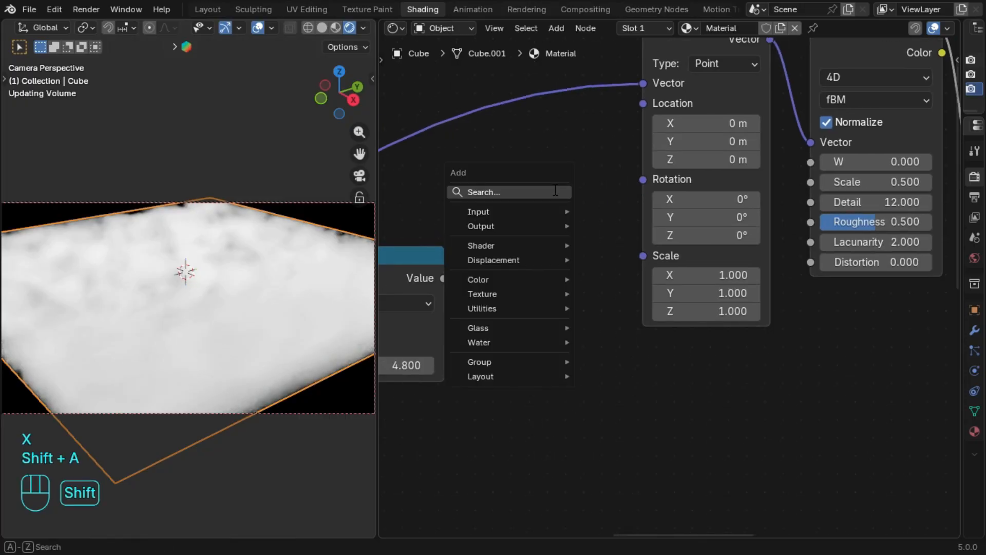
type("combine")
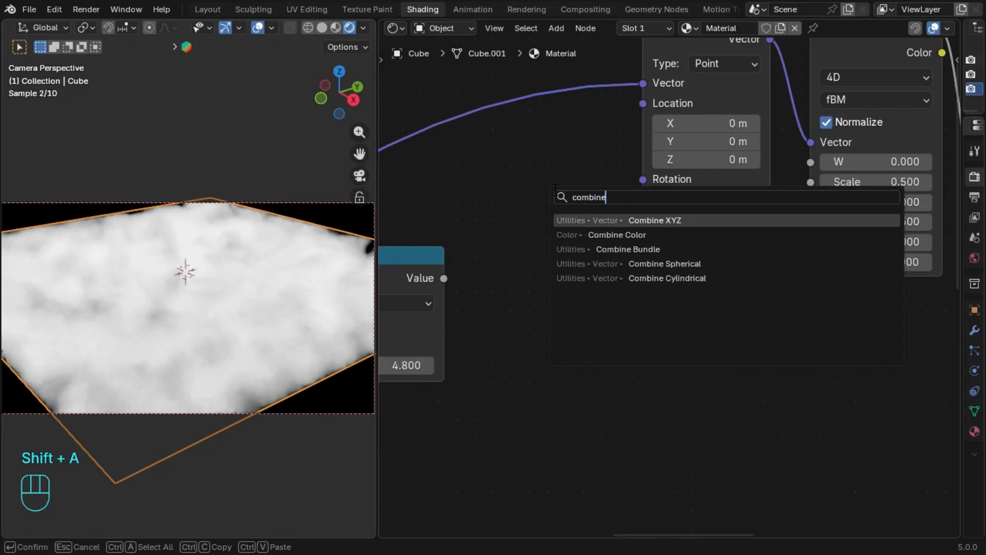
key("Return")
left_click(492, 208)
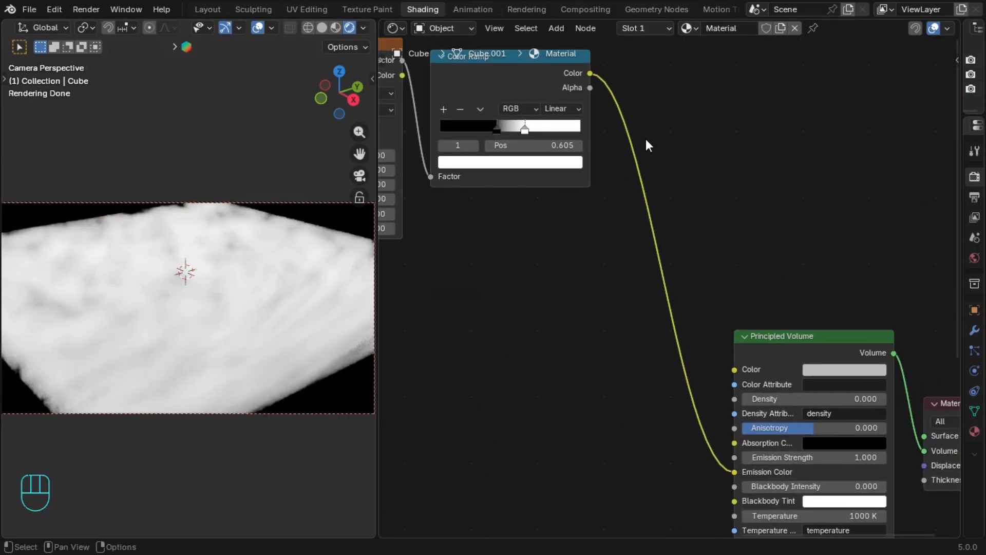
Step: Insert a Mix Color node set to Multiply between the Color Ramp and the Principled Volume's Emission Color
key("shift+a")
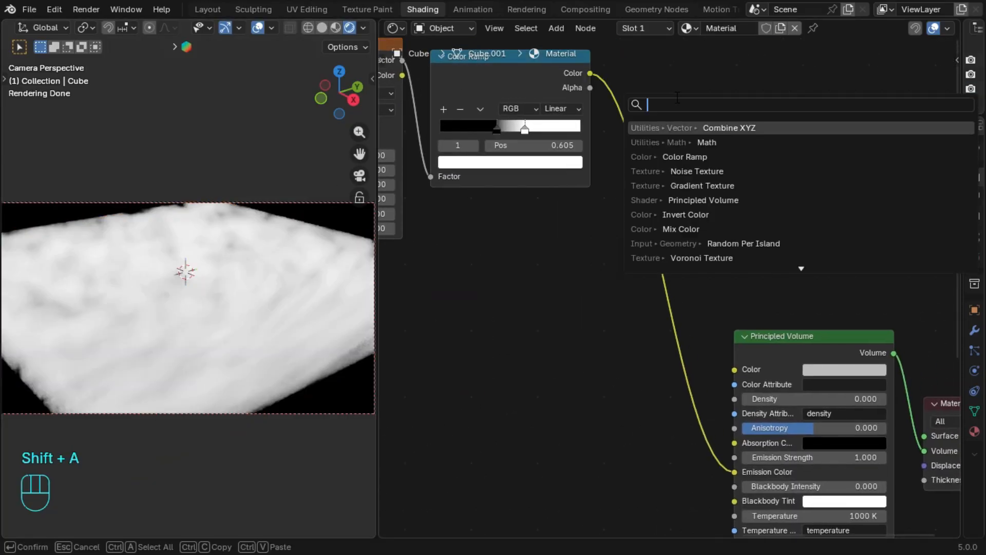
type("mul")
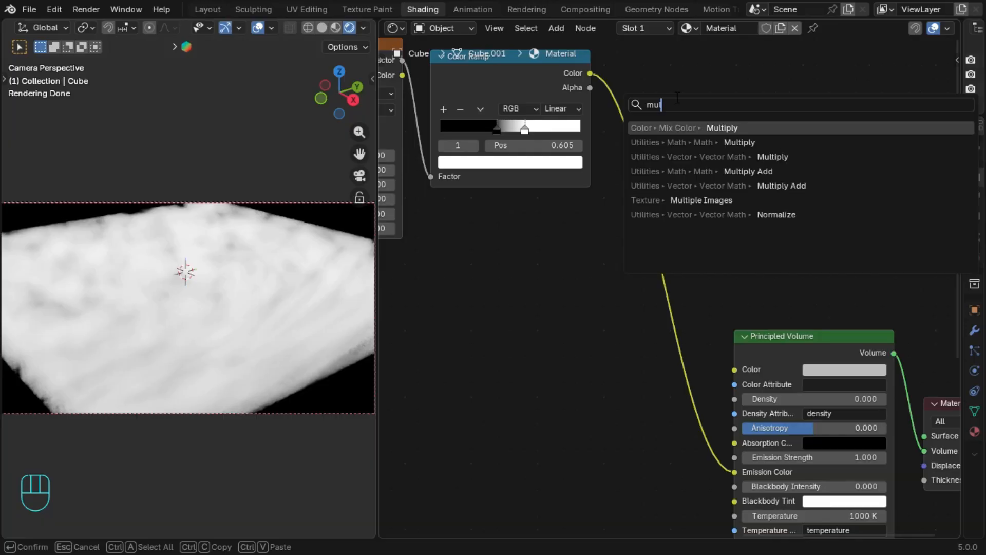
key("Return")
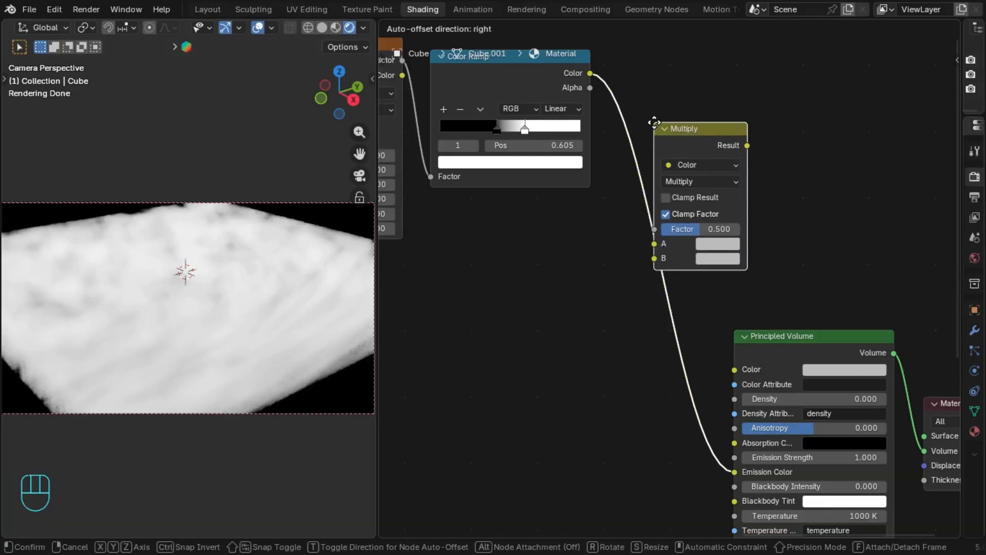
left_click(654, 122)
Step: Shift the Principled Volume and Material Output nodes horizontally away from the Multiply node to make room
scroll(863, 101, "down", 3)
scroll(461, 158, "down", 2)
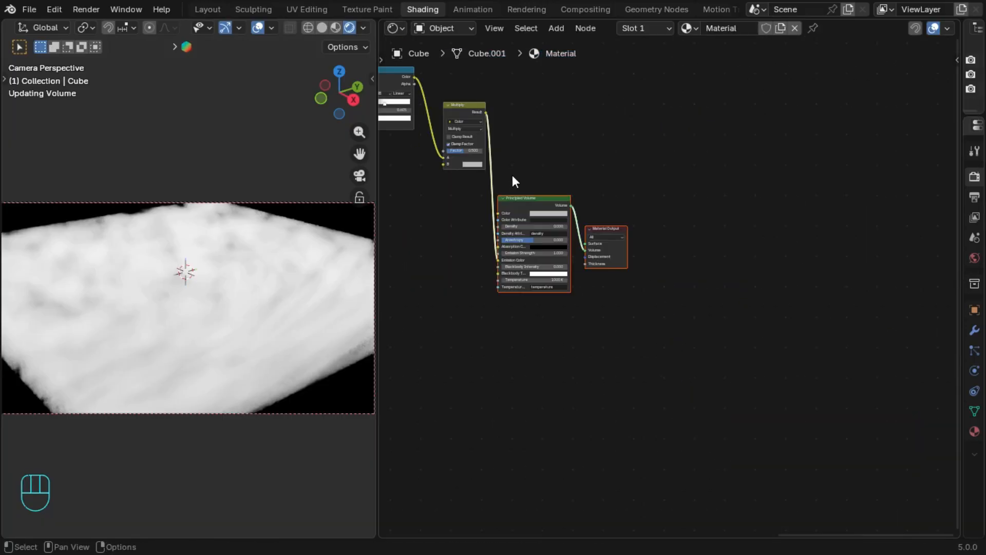
key("g")
key("x")
left_click(803, 203)
Step: Feed the Gradient Texture's Color into the B input of the Multiply color node and set its factor to 1
scroll(729, 203, "up", 4)
mouse_move(720, 203)
middle_mouse_down()
mouse_move(750, 241)
mouse_move(823, 214)
middle_mouse_up()
middle_click_drag(692, 231, 765, 217)
left_click_drag(489, 180, 523, 176)
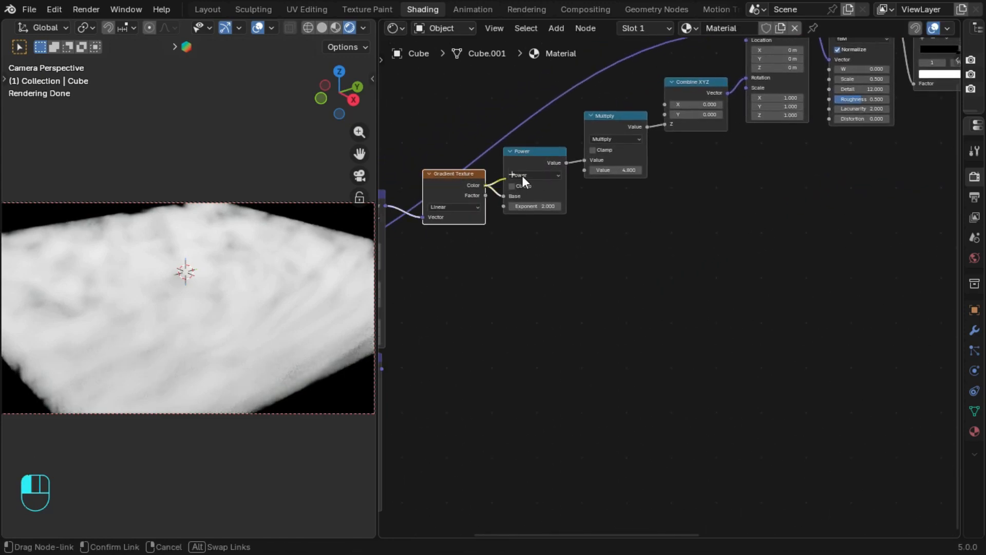
left_click_drag(460, 167, 829, 149)
scroll(664, 203, "up", 2)
middle_click_drag(867, 149, 635, 191)
left_click(584, 136)
middle_click_drag(629, 137, 566, 223)
left_click(624, 166)
Step: Insert a Color Ramp between the Multiply color node and the Principled Volume's Emission Color
scroll(694, 160, "up", 1)
scroll(697, 164, "up", 1)
key("shift+a")
type("c")
key("Return")
left_click(699, 144)
scroll(714, 159, "up", 2)
scroll(566, 223, "up", 2)
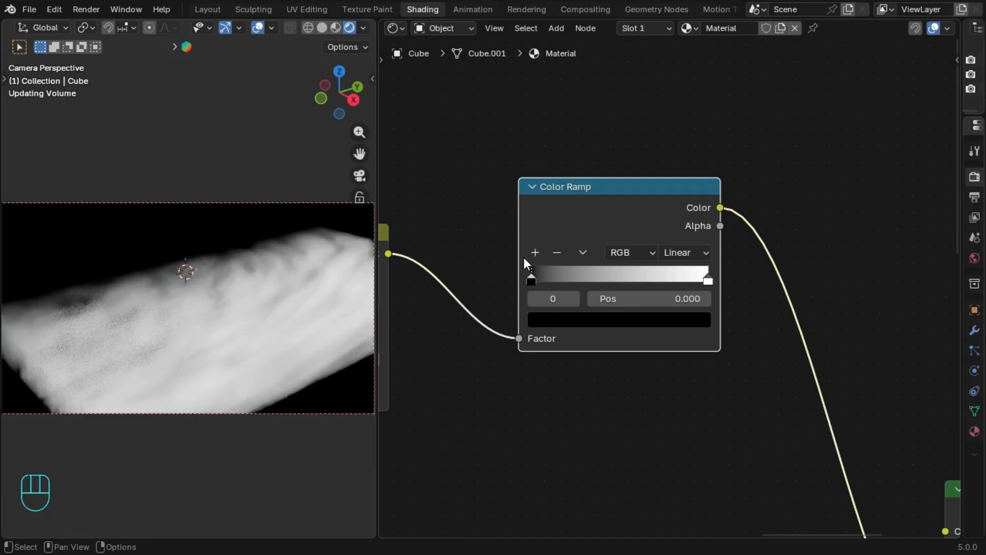
Step: Move the new Color Ramp's black stop to about 0.286 and set its interpolation to B-Spline
left_click_drag(530, 272, 589, 264)
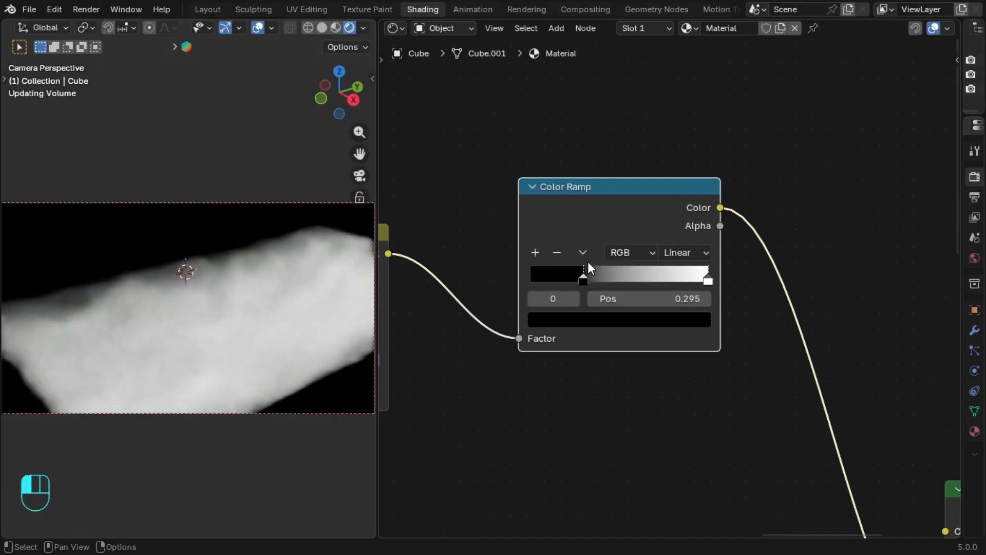
left_click(686, 252)
left_click(679, 349)
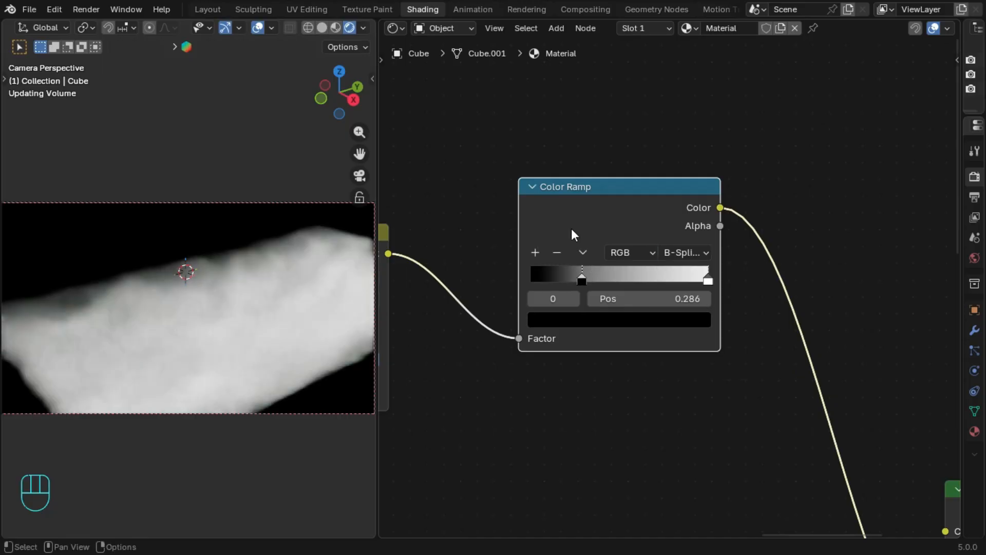
Step: Select the slab and apply its object transforms
scroll(565, 224, "down", 3)
middle_click_drag(541, 208, 678, 193)
middle_click_drag(619, 211, 712, 210)
left_click(266, 254)
key("ctrl+a")
left_click(216, 293)
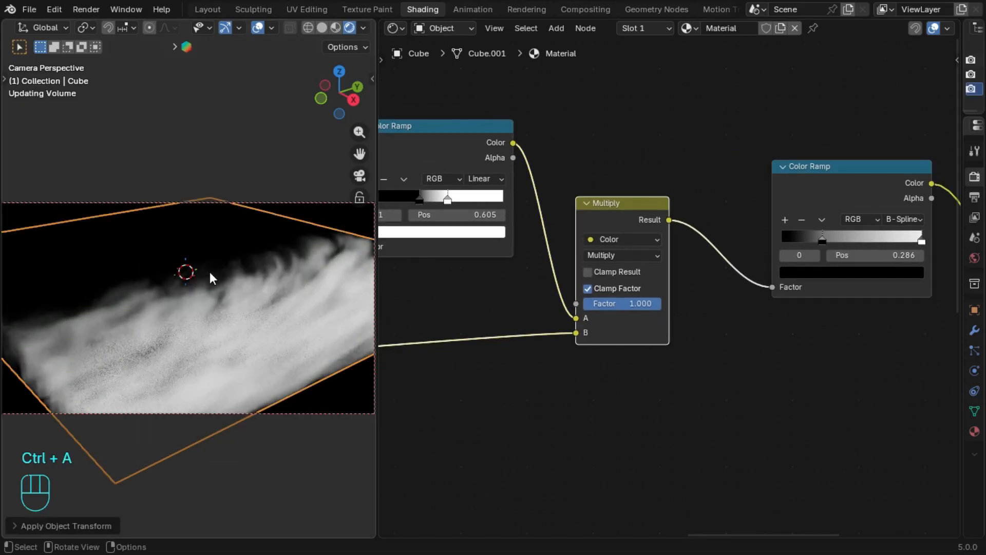
key("ctrl+a")
left_click(210, 272)
Step: Move the Mapping, Noise Texture and Color Ramp nodes upward together, and lower the Mapping slightly beside the noise
middle_click_drag(484, 233, 823, 226)
left_click(817, 299)
scroll(732, 267, "down", 1)
middle_click_drag(730, 267, 712, 281)
scroll(709, 275, "down", 1)
middle_click_drag(599, 266, 610, 236)
left_click_drag(574, 100, 846, 196)
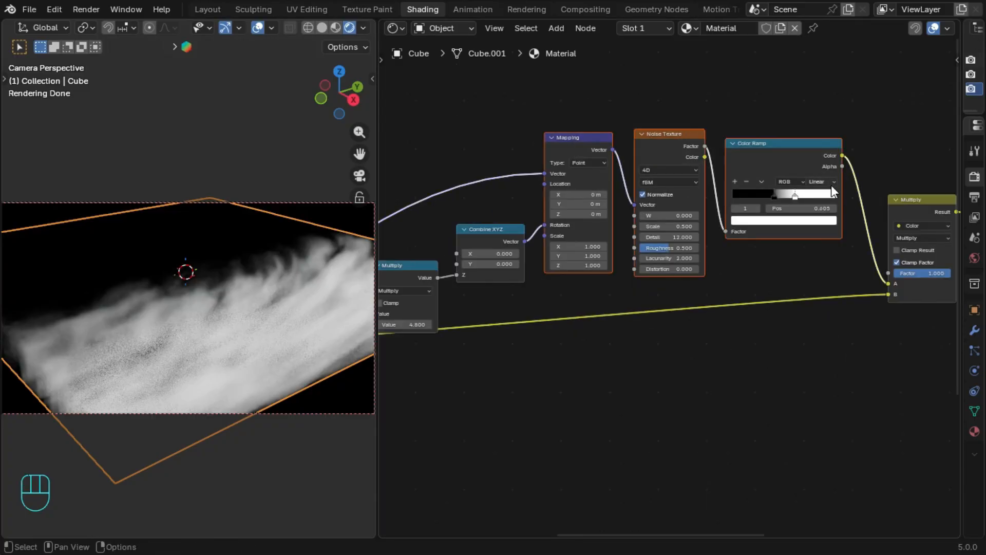
key("g")
left_click(826, 91)
left_click_drag(592, 50, 586, 87)
Step: Duplicate the Noise Texture with its input link, place the copy below the original, and reset it to default settings
middle_click_drag(679, 77, 614, 135)
scroll(615, 124, "up", 1)
left_click(615, 121)
key("ctrl+shift+d")
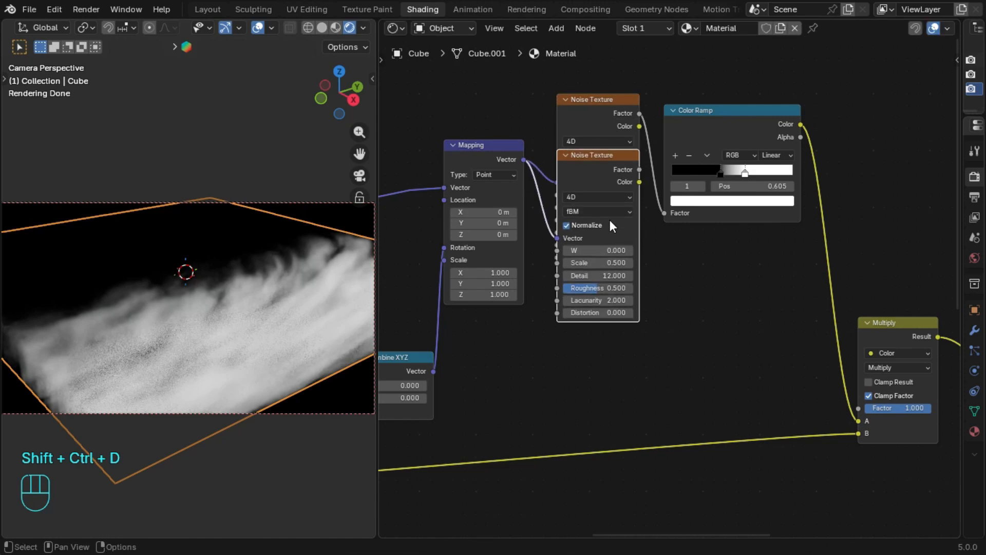
left_click(605, 291)
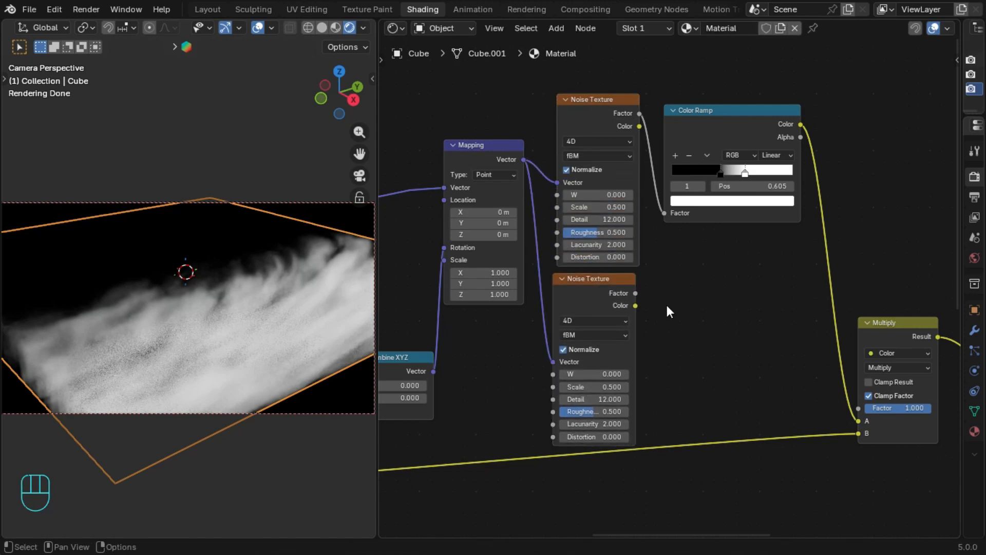
scroll(666, 303, "up", 2)
key("BackSpace")
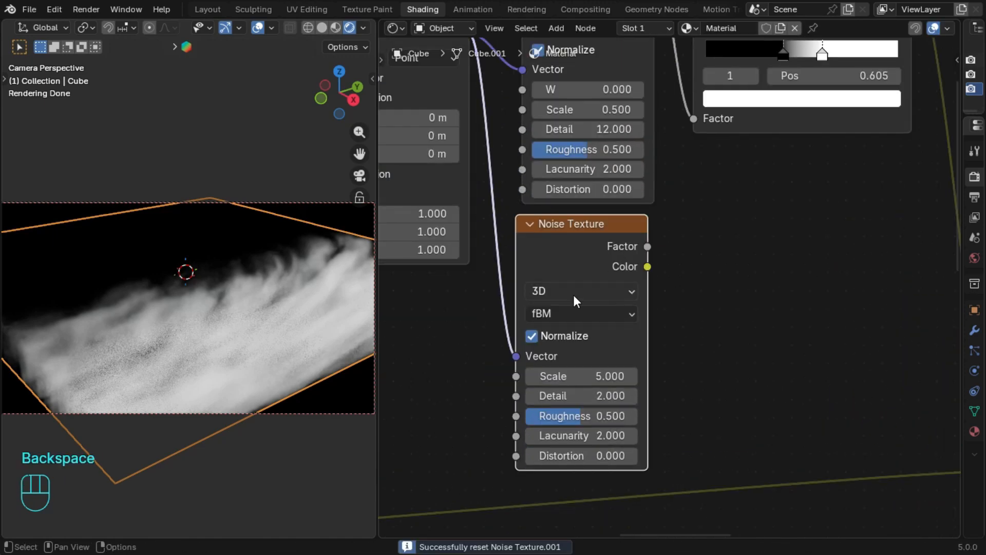
Step: Switch the second Noise Texture to 4D and set its detail to 12
middle_click_drag(574, 294, 571, 254)
left_click(571, 257)
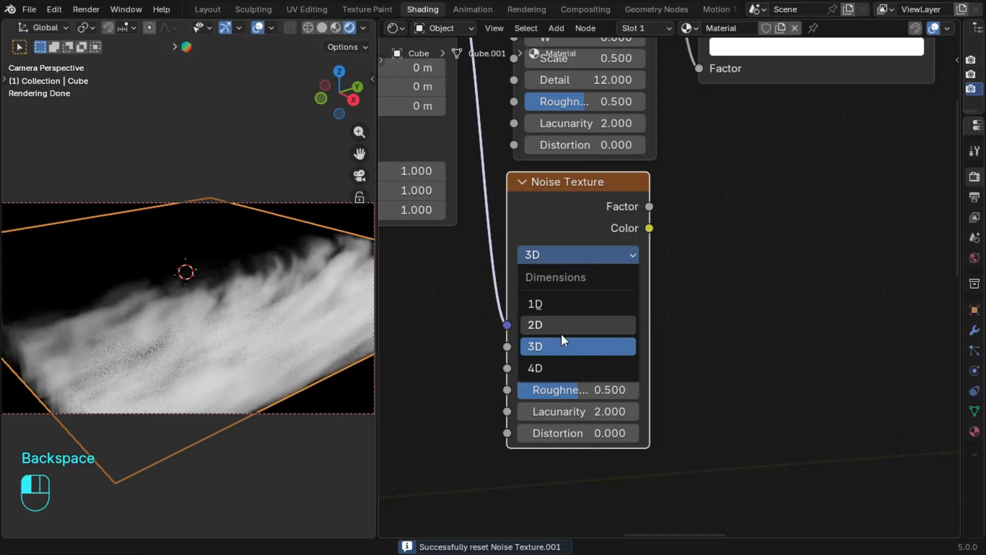
left_click(565, 368)
middle_click_drag(670, 326, 675, 273)
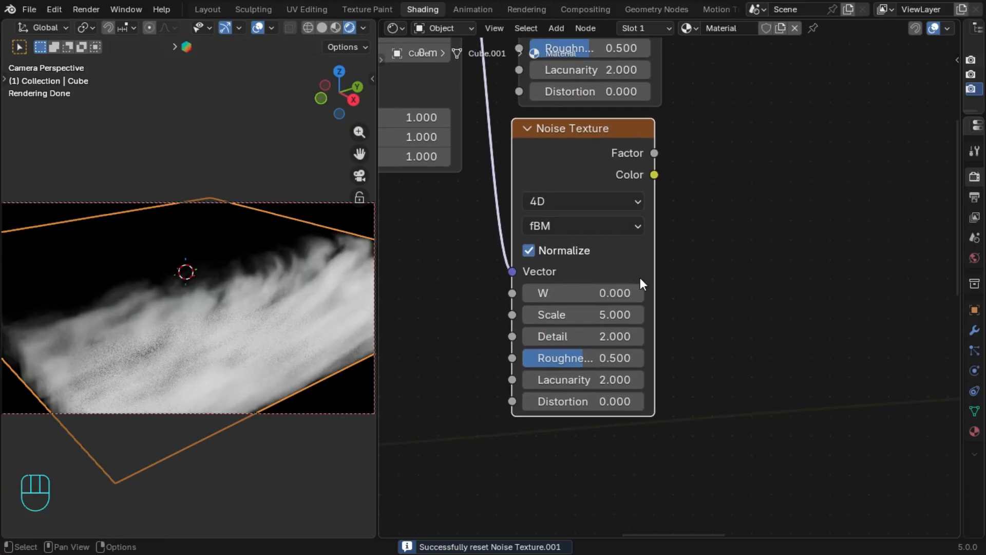
left_click(605, 329)
type("12")
key("Return")
Step: Add a Color Ramp fed by the second Noise Texture's Factor and move its black stop to about 0.623
middle_click_drag(753, 276, 614, 366)
scroll(501, 239, "up", 2)
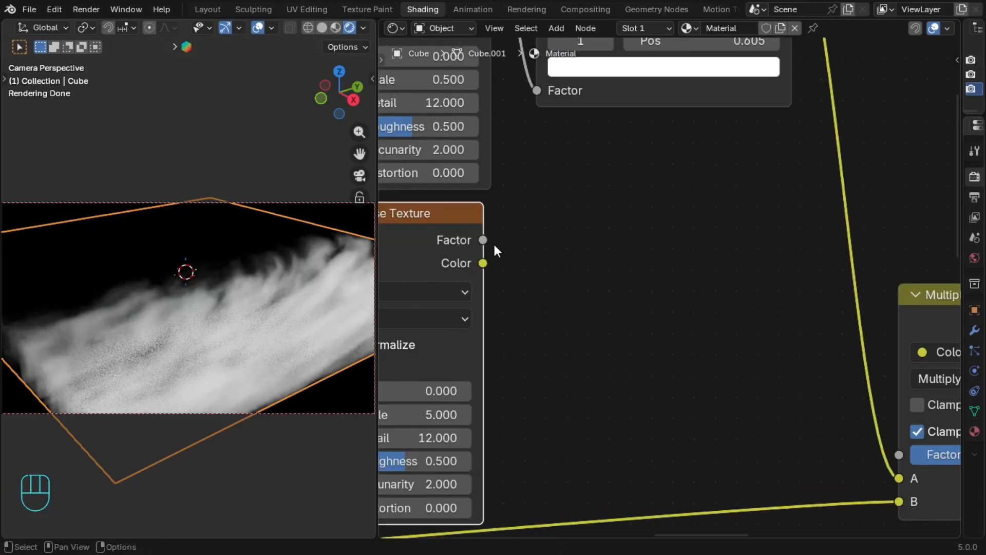
left_click_drag(484, 239, 604, 228)
type("colo")
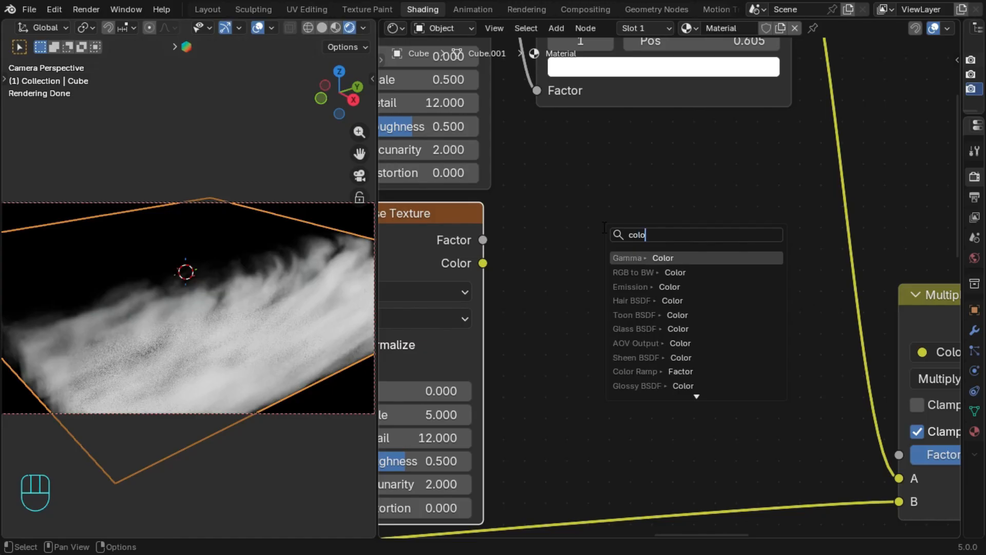
type("rr")
key("BackSpace")
type("ramp")
key("Return")
left_click(523, 220)
scroll(525, 231, "up", 1)
left_click_drag(537, 329, 686, 311)
Step: Insert an Overlay mix after the first noise's Color Ramp, link the second noise's ramp to its B input, and set its factor to 1.000
scroll(738, 248, "down", 2)
key("shift+a")
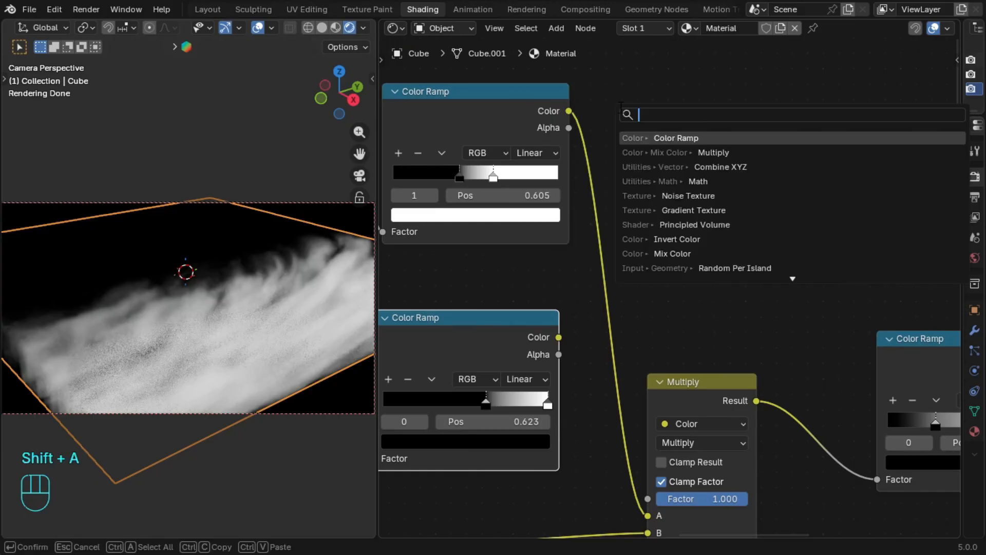
type("over")
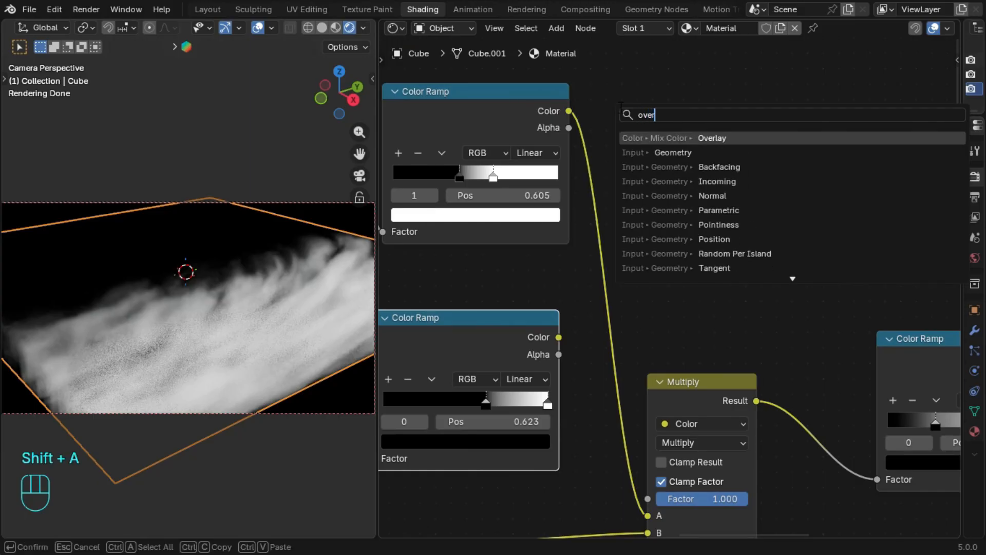
key("Return")
left_click(610, 140)
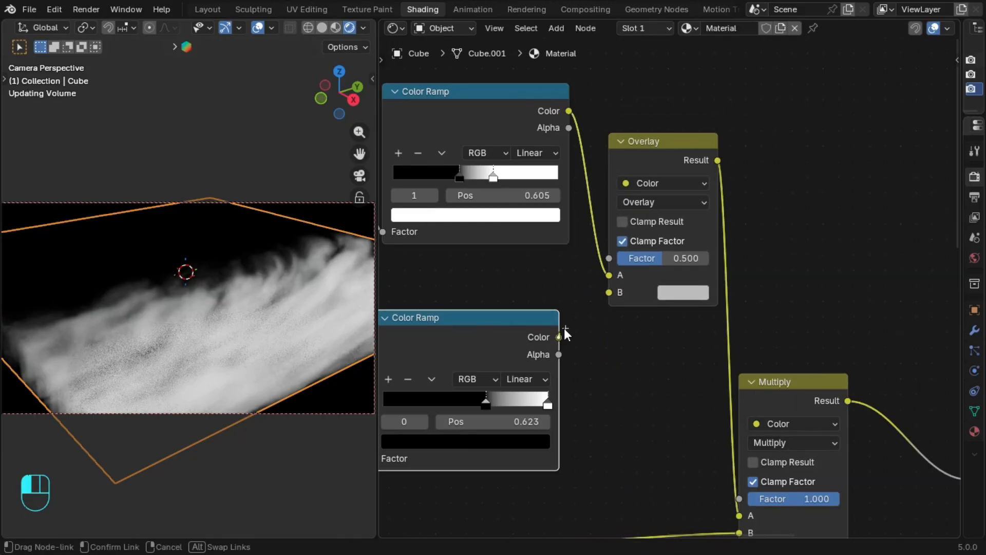
left_click_drag(559, 337, 609, 292)
middle_click_drag(674, 183, 543, 140)
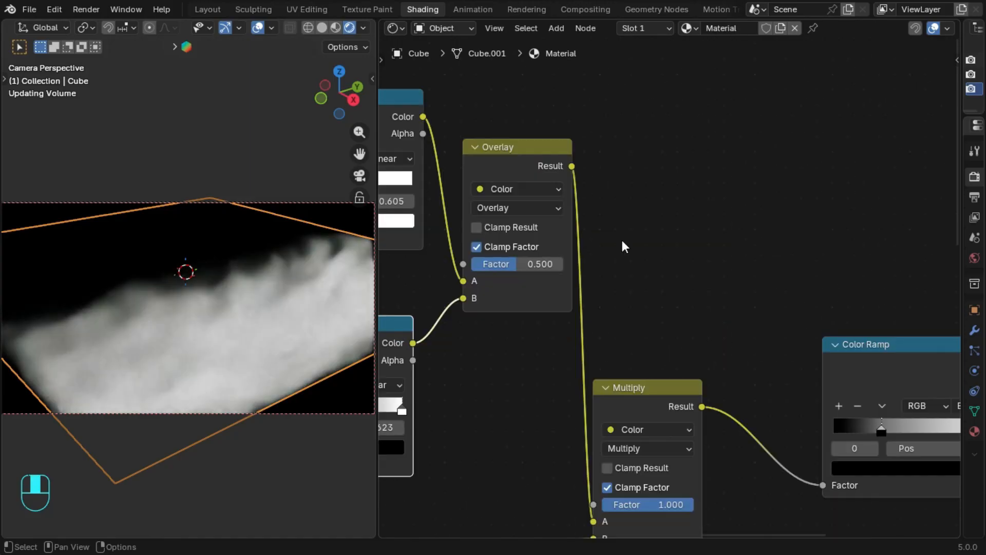
double_click(555, 215)
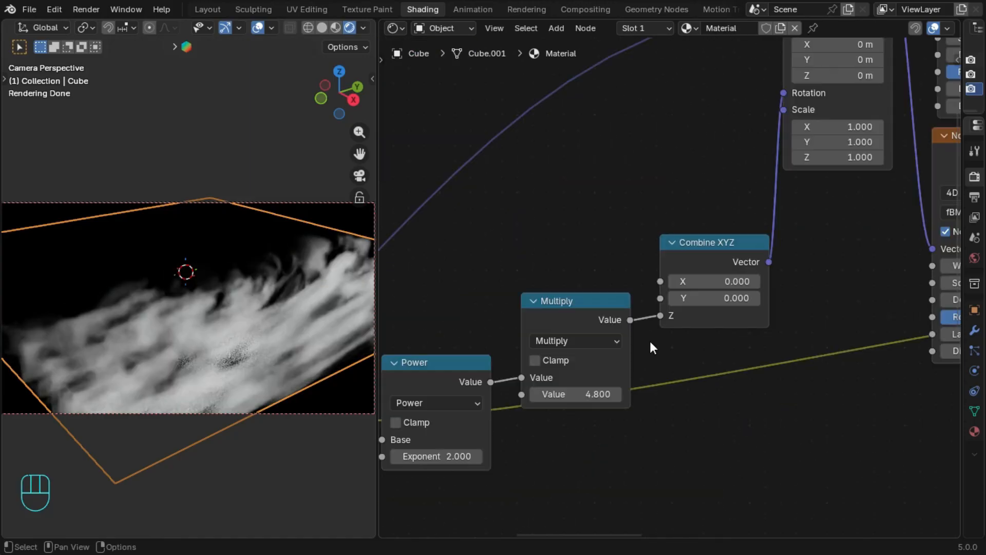
Step: Duplicate the Gradient Texture, place the copy below the original, and feed it with the lower Mapping's Vector
middle_click_drag(649, 341, 777, 310)
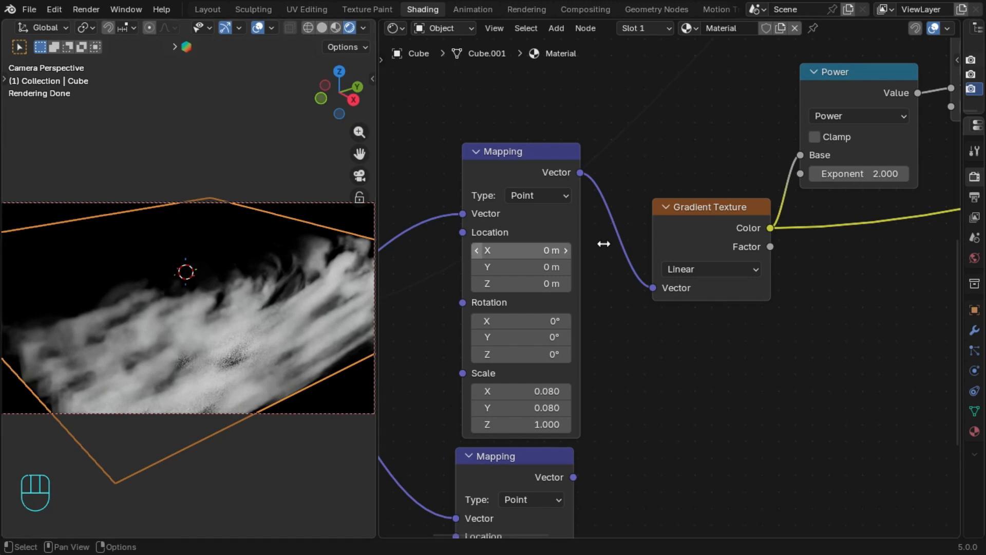
scroll(637, 257, "down", 3)
left_click(653, 163)
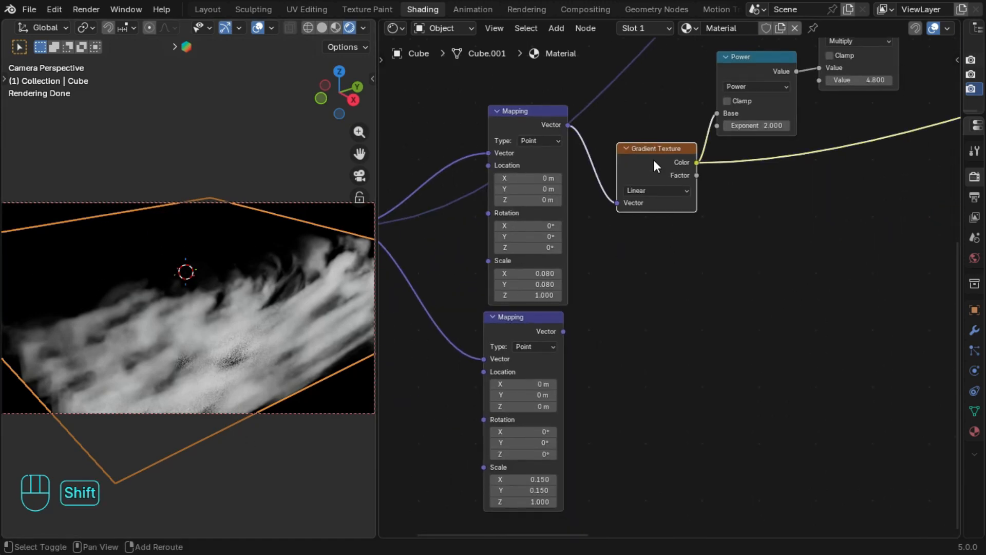
key("shift+d")
left_click(654, 303)
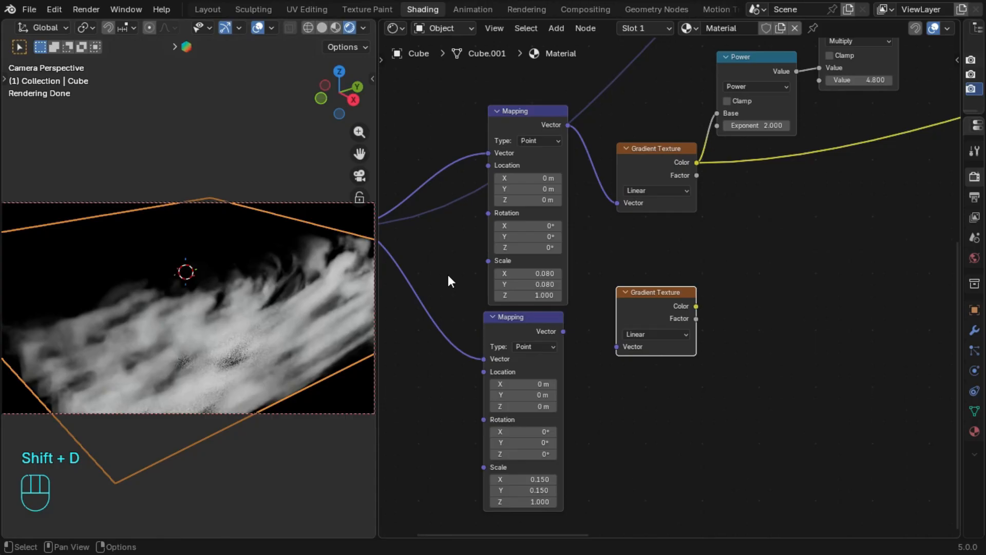
left_click(538, 320)
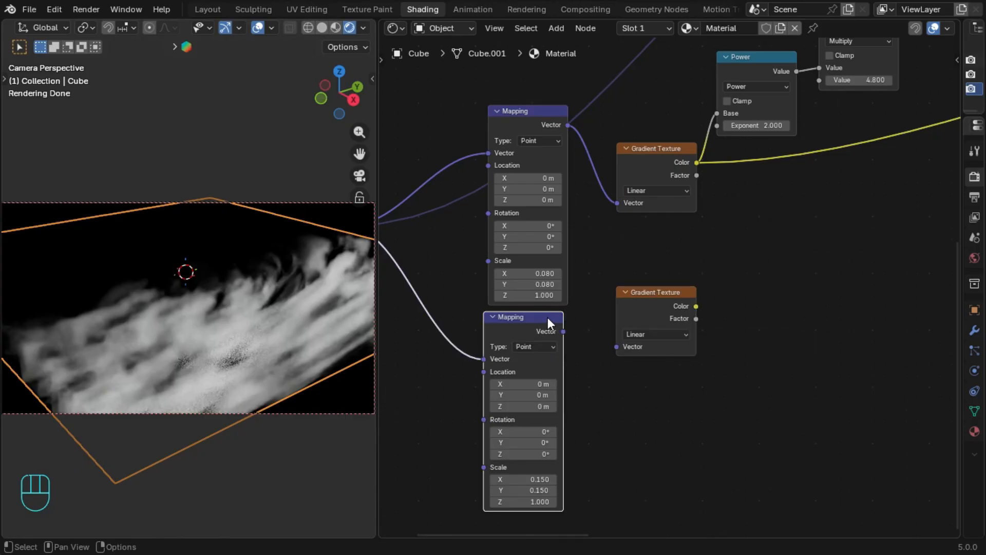
left_click_drag(565, 331, 615, 347)
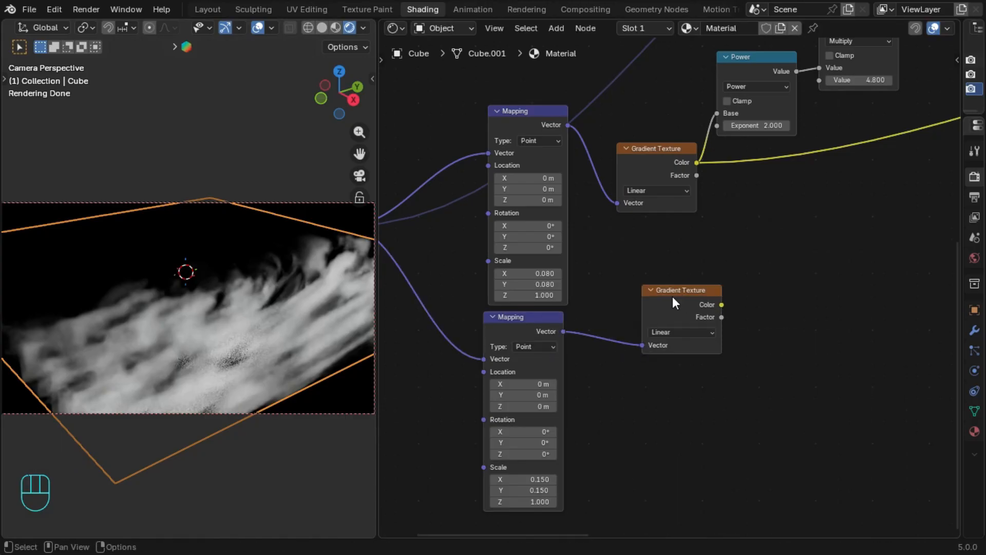
scroll(537, 341, "up", 5)
scroll(542, 374, "down", 1)
middle_click_drag(542, 373, 608, 343)
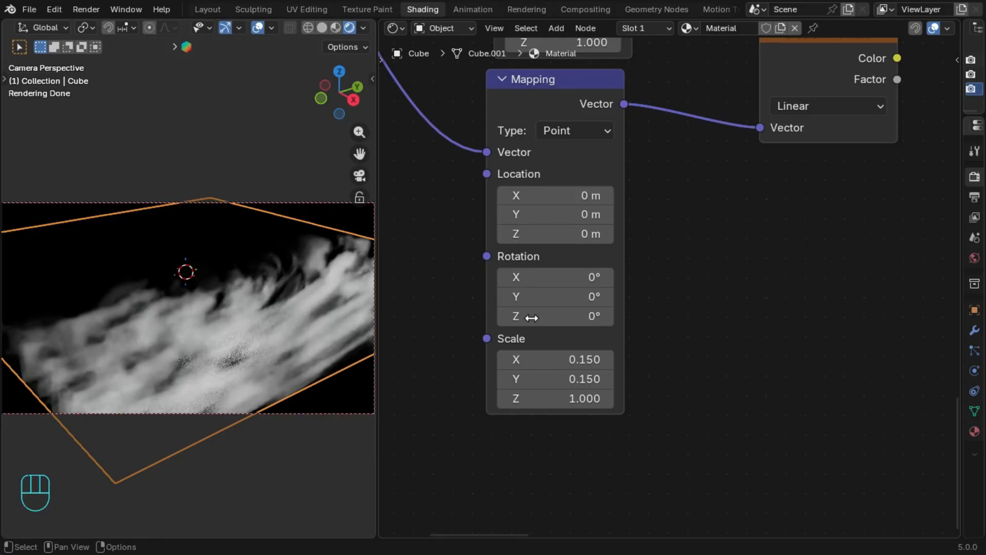
scroll(669, 290, "up", 2)
Step: Add a Color Ramp beside the lower Gradient Texture and connect the gradient's Color output to its Factor
middle_click_drag(739, 209, 769, 267)
scroll(814, 198, "down", 2)
middle_click_drag(816, 195, 431, 442)
scroll(434, 439, "down", 7)
left_click_drag(488, 382, 571, 381)
type("colorrr")
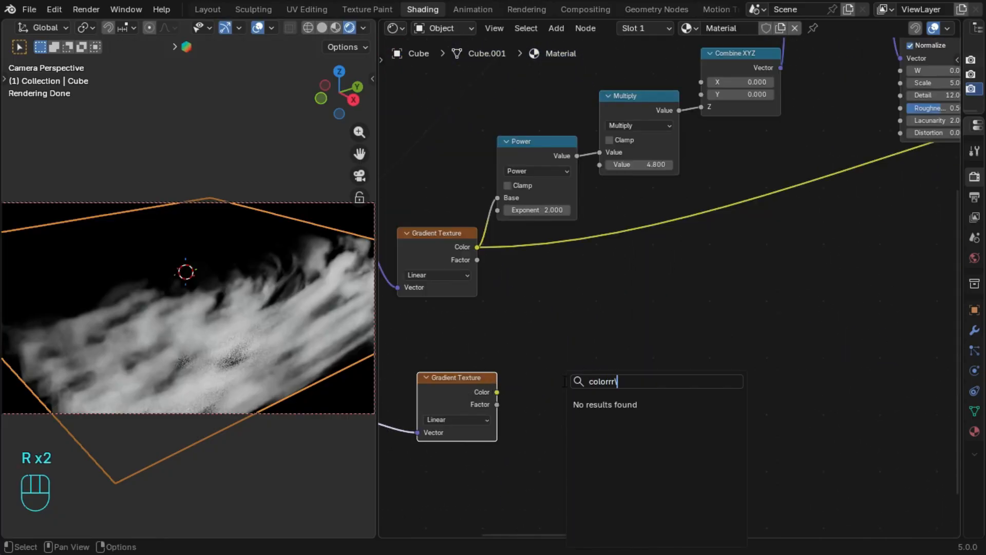
key("BackSpace")
key("shift+a")
type("c")
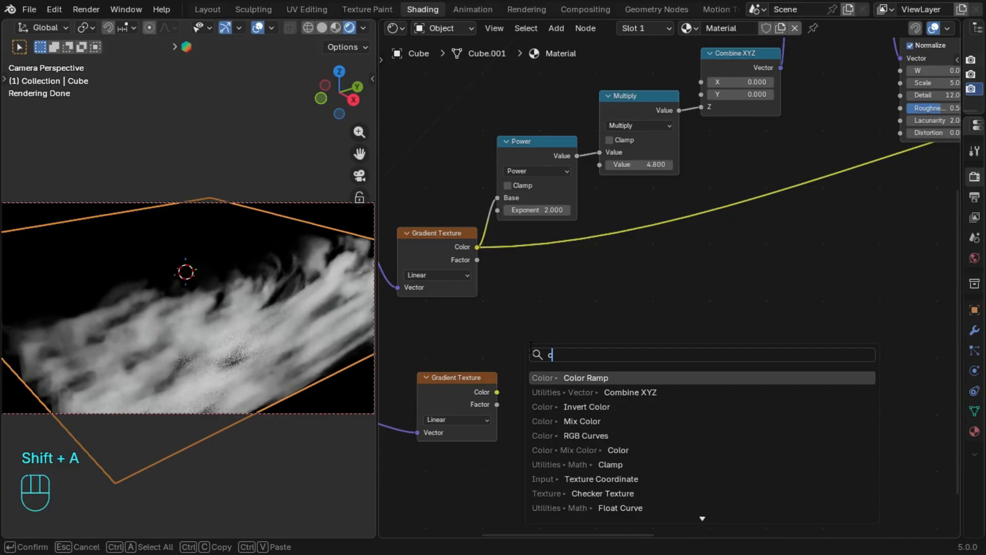
key("Return")
left_click(593, 336)
left_click_drag(497, 392, 581, 439)
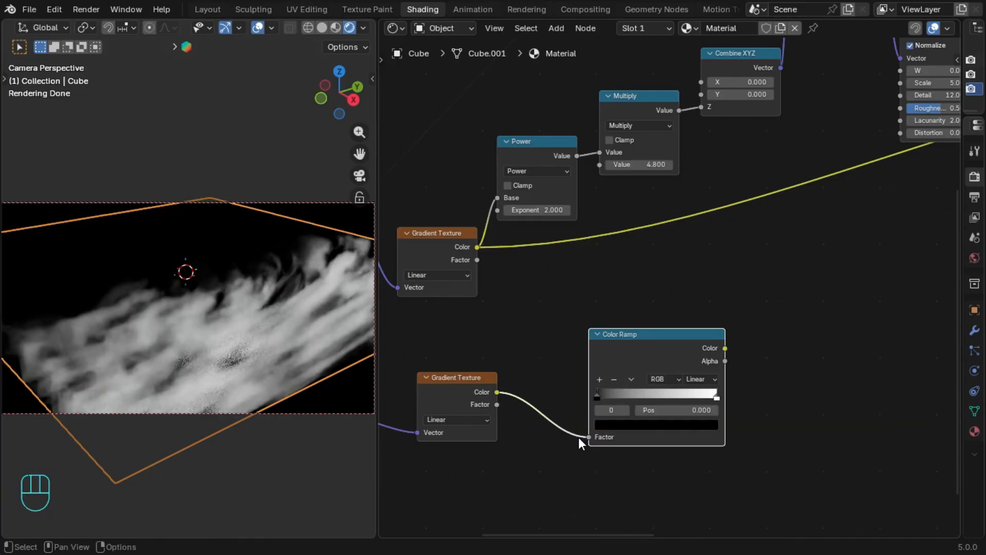
Step: Duplicate the Multiply color mix, insert the copy between the original and the final Color Ramp, and set its blend mode to Add
left_click(863, 349)
scroll(863, 345, "up", 1)
middle_click_drag(863, 345, 715, 332)
scroll(662, 318, "down", 5)
middle_click_drag(660, 317, 454, 399)
scroll(632, 313, "down", 3)
middle_click_drag(911, 152, 829, 128)
scroll(829, 129, "up", 4)
left_click(696, 140)
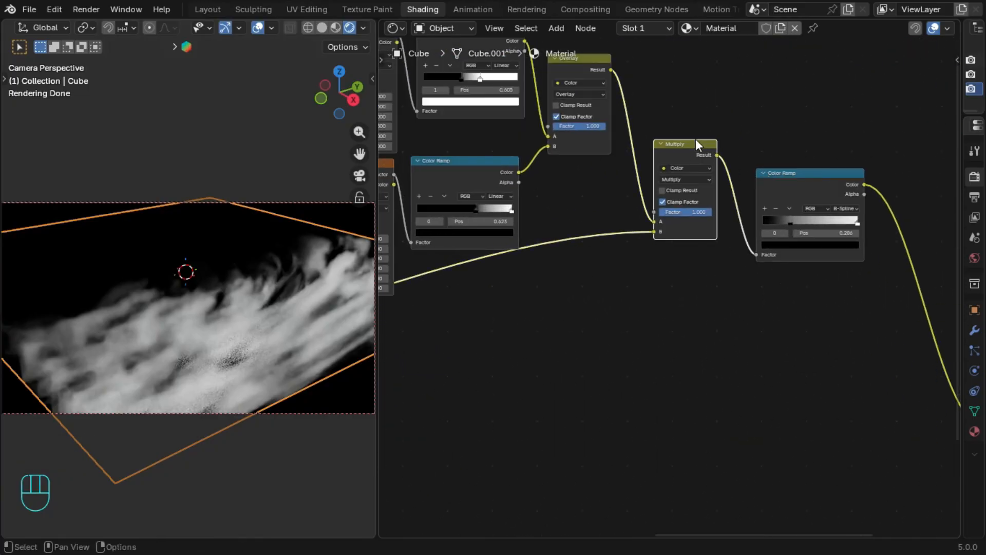
middle_click_drag(697, 139, 640, 183)
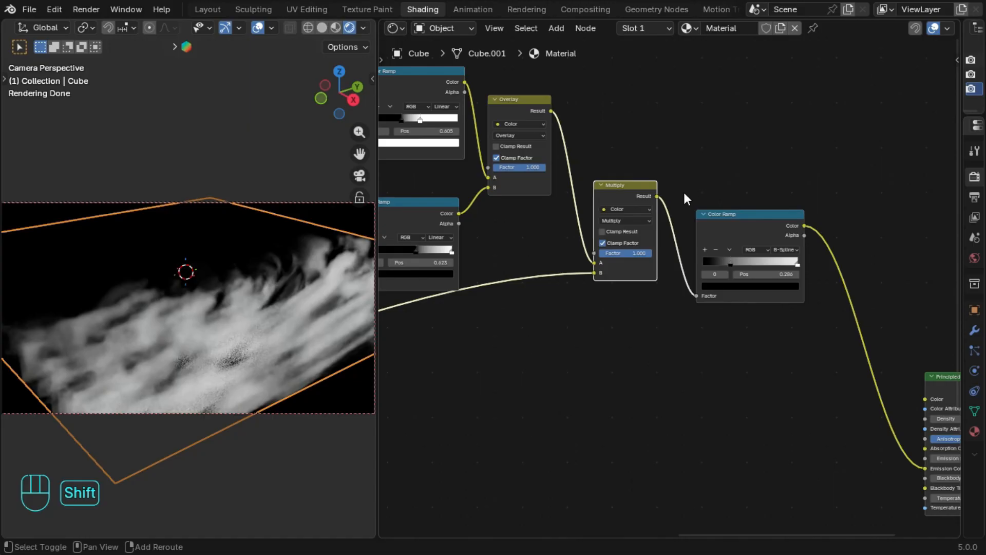
key("shift+d")
left_click(698, 235)
left_click(706, 246)
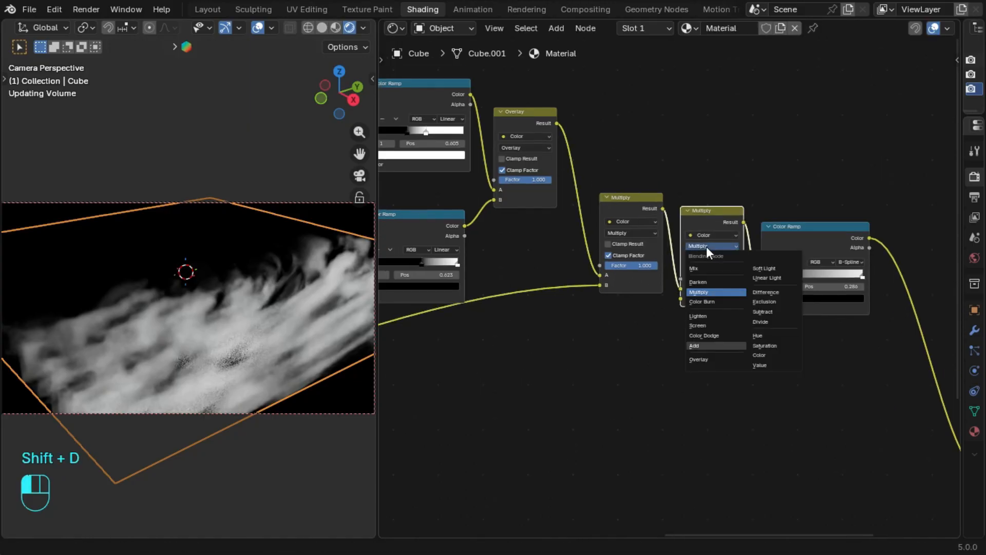
left_click(706, 273)
Step: Connect the lower gradient's Color Ramp output to the B input of the Add mix
scroll(532, 405, "down", 3)
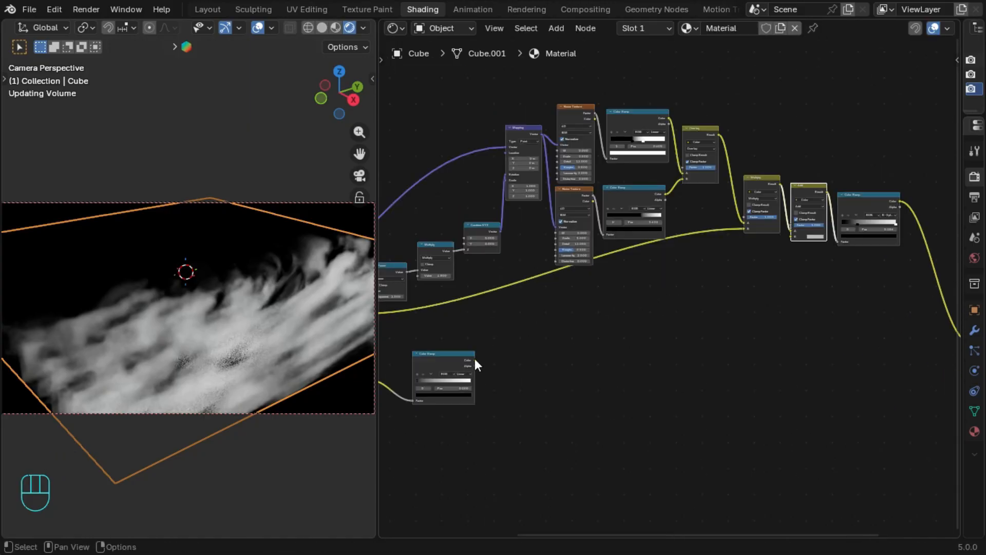
left_click_drag(475, 360, 792, 236)
middle_click_drag(722, 287, 955, 249)
scroll(723, 315, "up", 14)
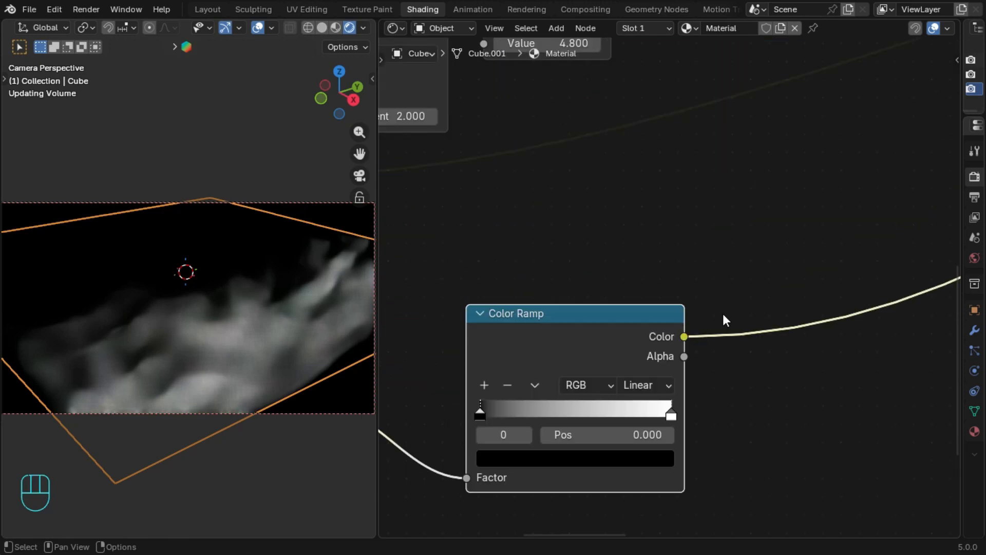
scroll(553, 382, "up", 2)
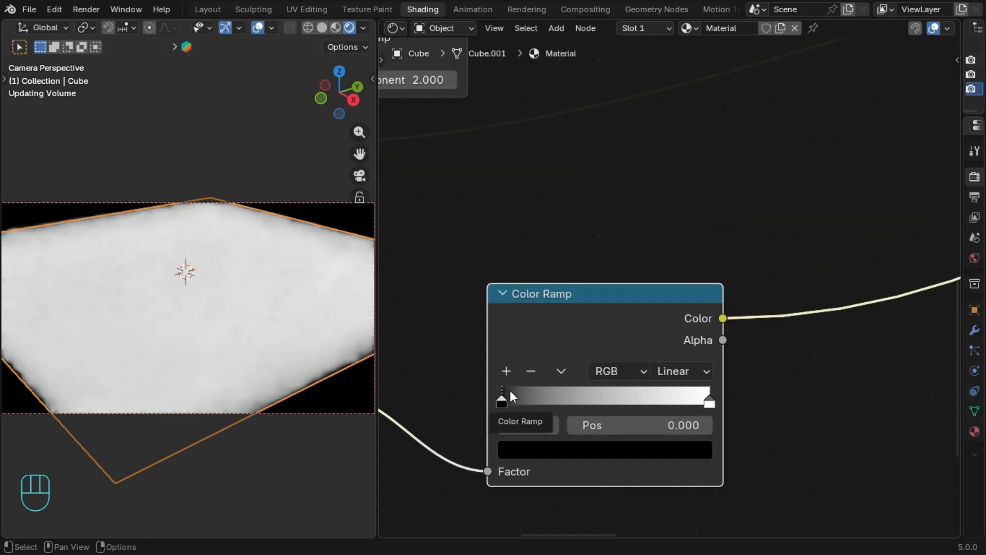
Step: On the lower gradient's Color Ramp, move the black stop to 0.741, add another stop at about 0.432, and use B-Spline interpolation
left_click_drag(510, 390, 652, 386)
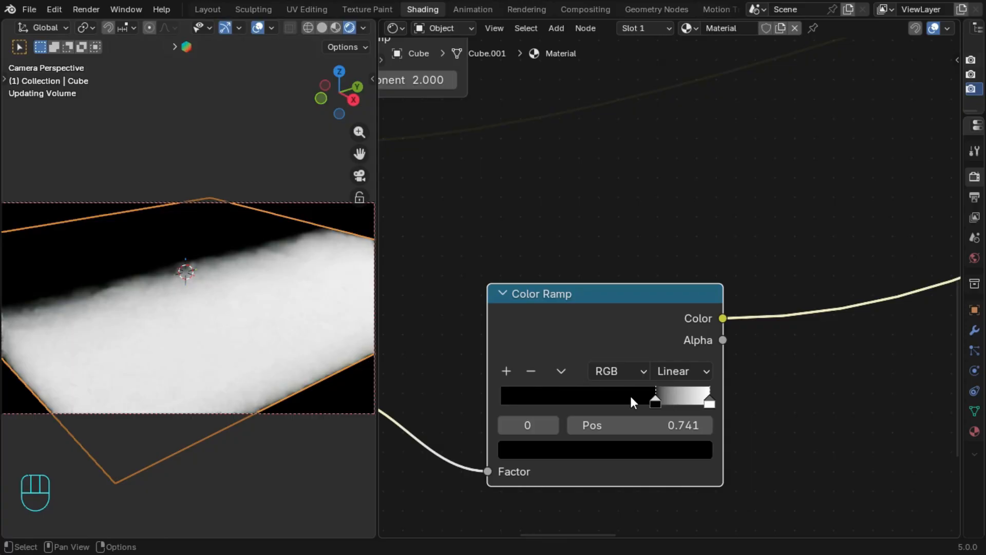
left_click(599, 396, "ctrl")
left_click_drag(588, 398, 578, 399)
left_click(677, 371)
left_click(692, 491)
Step: Lighten the lower gradient ramp's stop at 0.741 to dark grey #2C2C2C
left_click(670, 446)
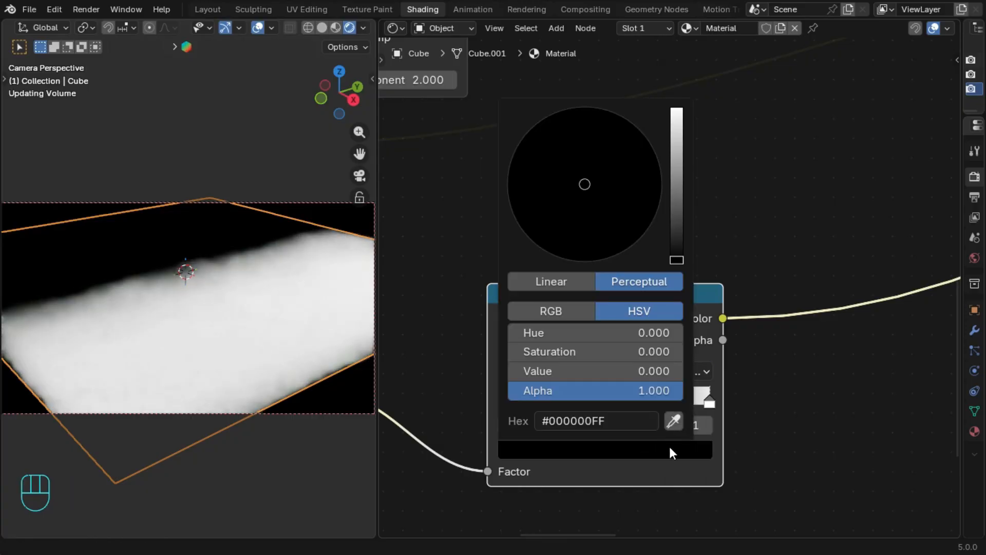
left_click_drag(676, 254, 676, 235)
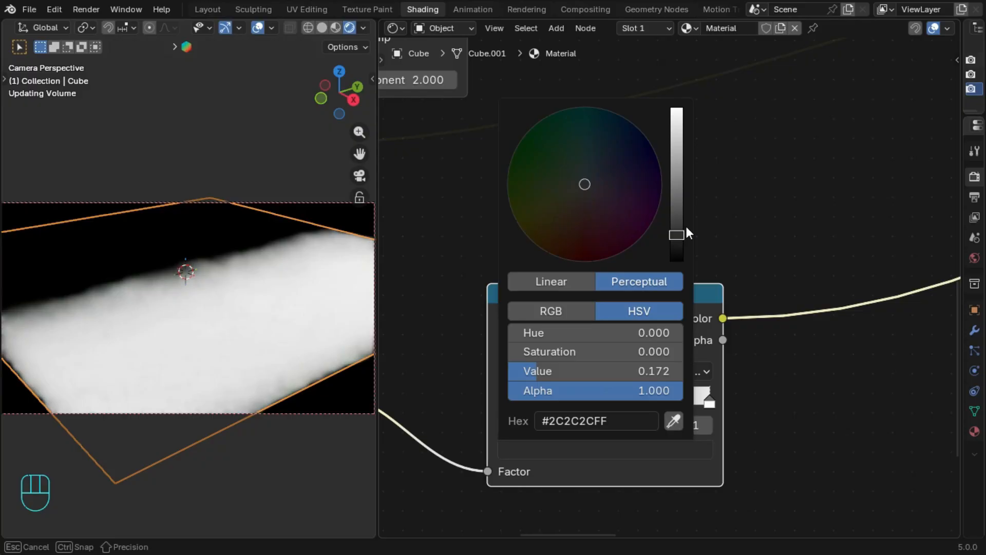
left_click(589, 399)
left_click(603, 277)
Step: Switch both Gradient Textures from Linear to Spherical
middle_click_drag(437, 359, 694, 359)
scroll(591, 403, "down", 1)
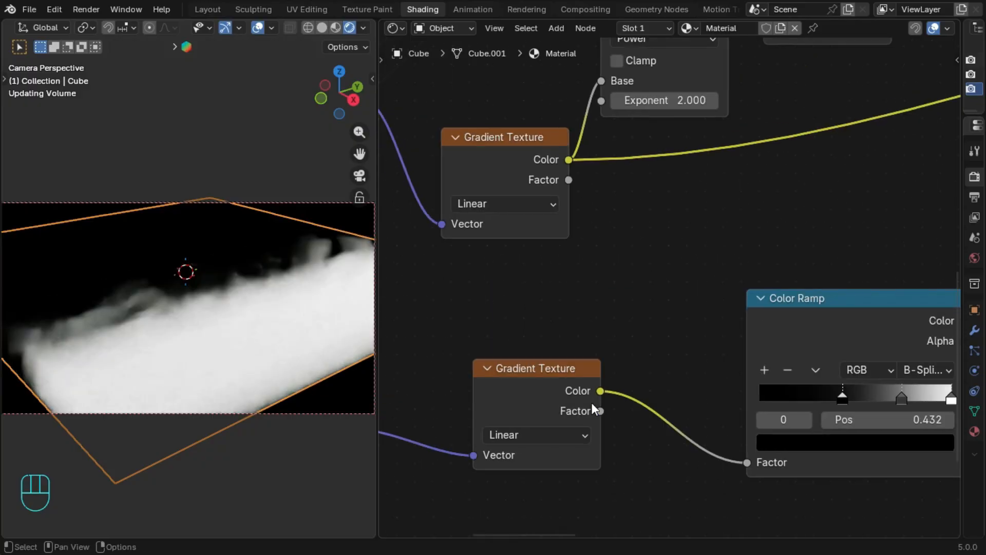
left_click(501, 205)
left_click(508, 328)
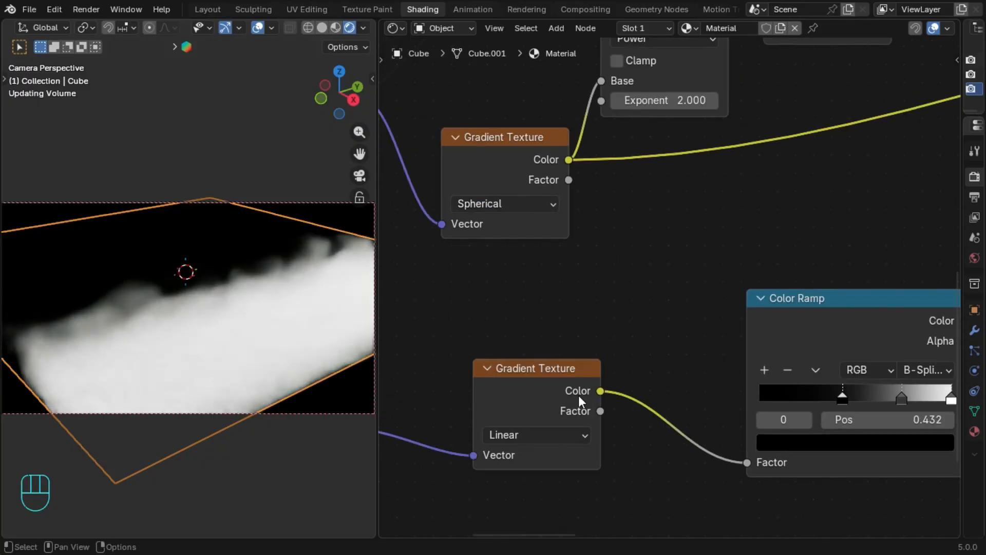
left_click(546, 434)
left_click(535, 374)
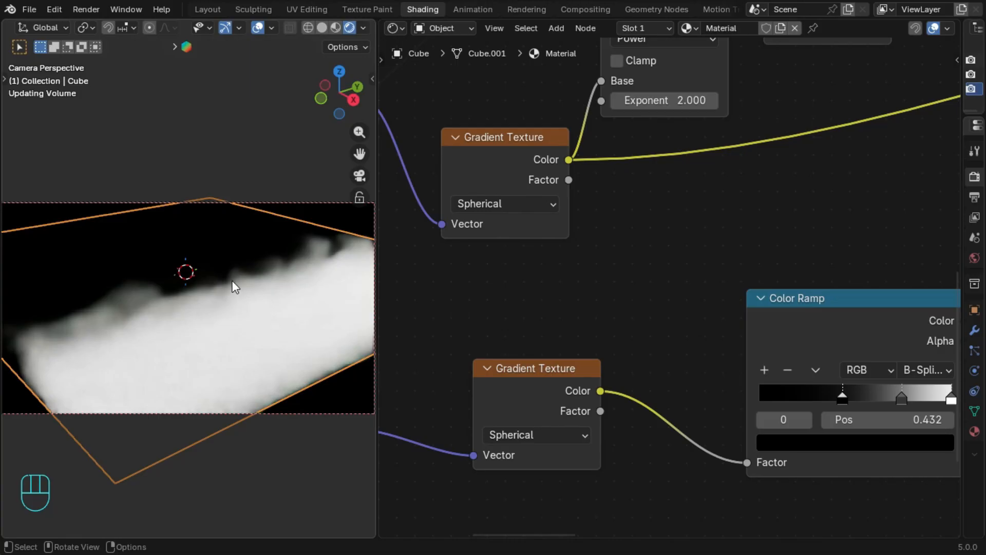
Step: Deselect the cube and move the upper Gradient Texture down, closer to its duplicate
left_click(146, 248)
middle_click_drag(387, 261, 439, 266)
left_click(573, 159)
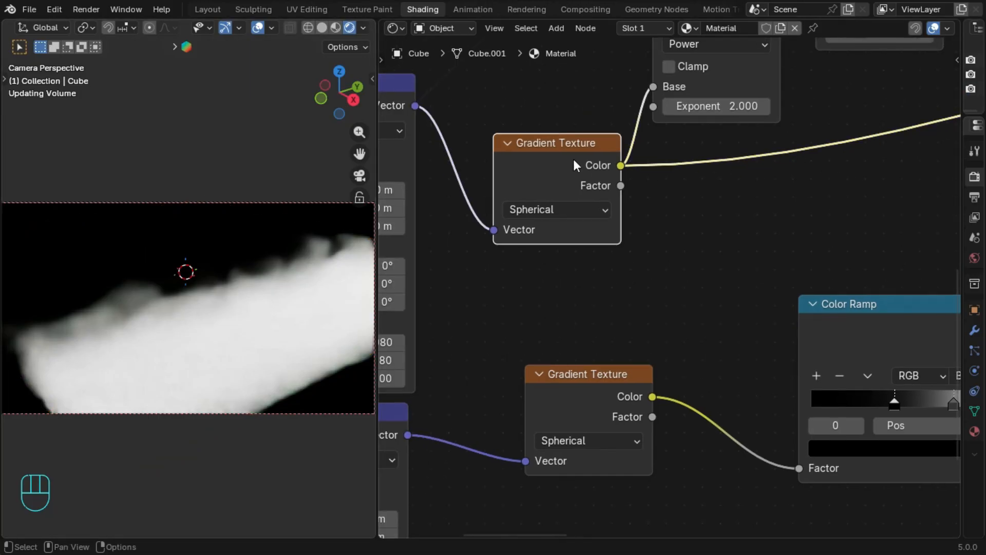
left_click_drag(573, 159, 609, 234)
left_click(572, 325)
middle_click_drag(571, 303, 563, 298)
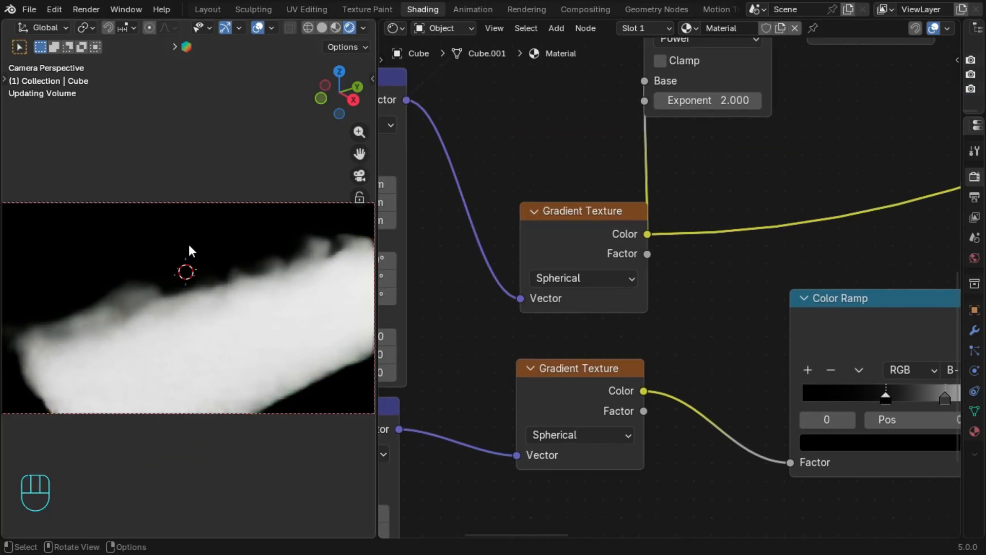
Step: Inspect the galaxy volume up close in the rendered camera preview
left_click_drag(159, 248, 198, 282, "ctrl")
left_click(100, 256)
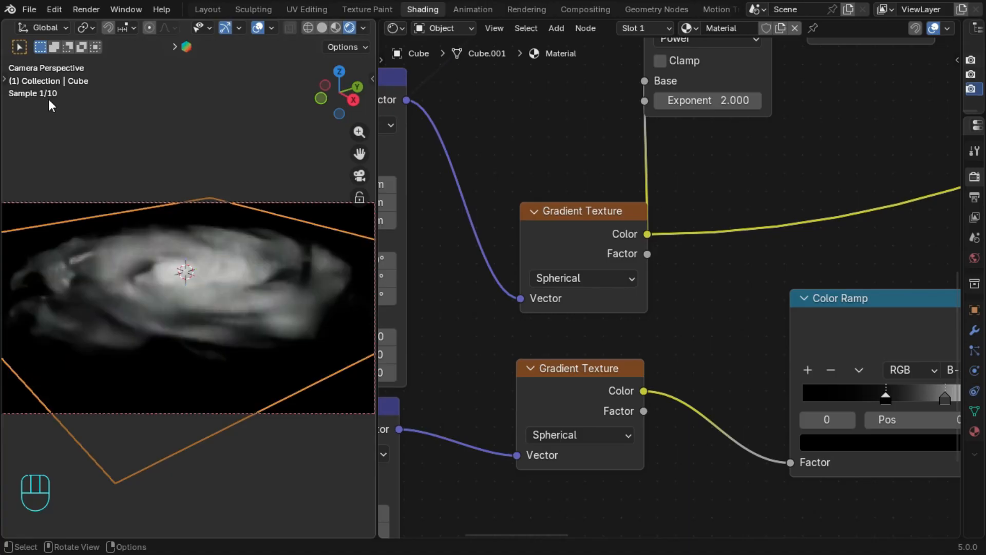
left_click_drag(332, 346, 215, 291, "ctrl")
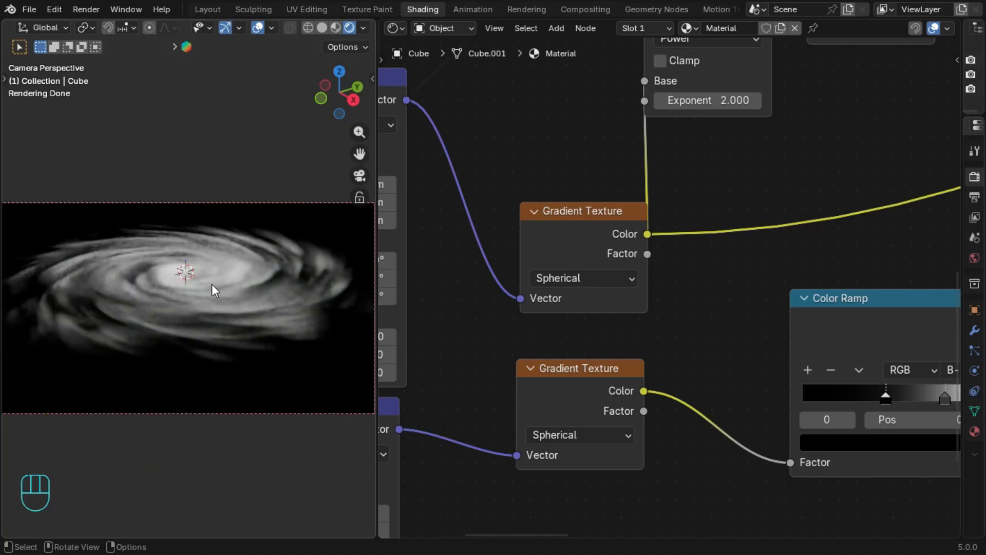
scroll(203, 277, "up", 1)
Step: Review the two spherical Gradient Textures and the Color Ramp fed by the lower one
left_click_drag(572, 240, 572, 194)
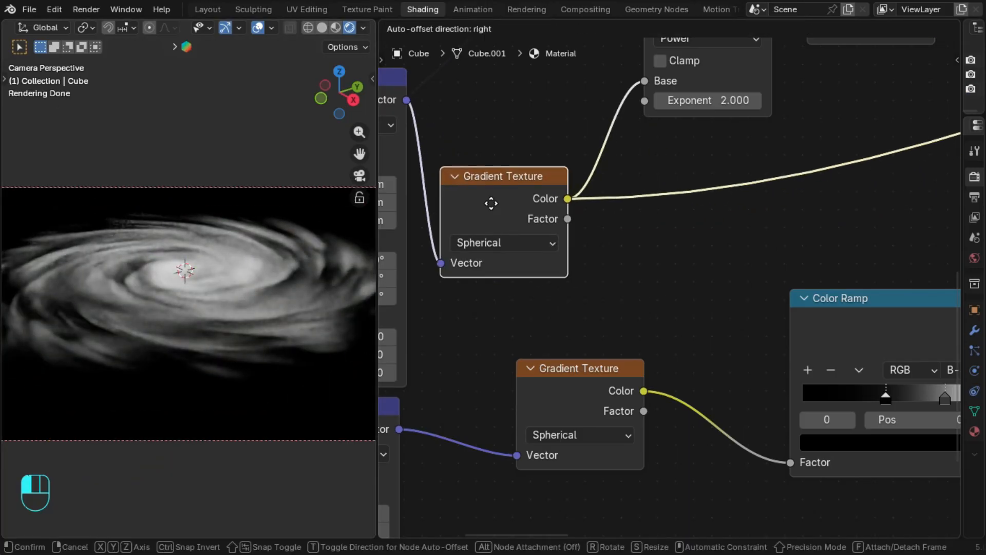
right_click(572, 194)
scroll(557, 190, "down", 2)
middle_click_drag(863, 265, 774, 207)
scroll(558, 191, "up", 1)
scroll(686, 194, "up", 1)
scroll(690, 188, "down", 1)
scroll(760, 203, "up", 1)
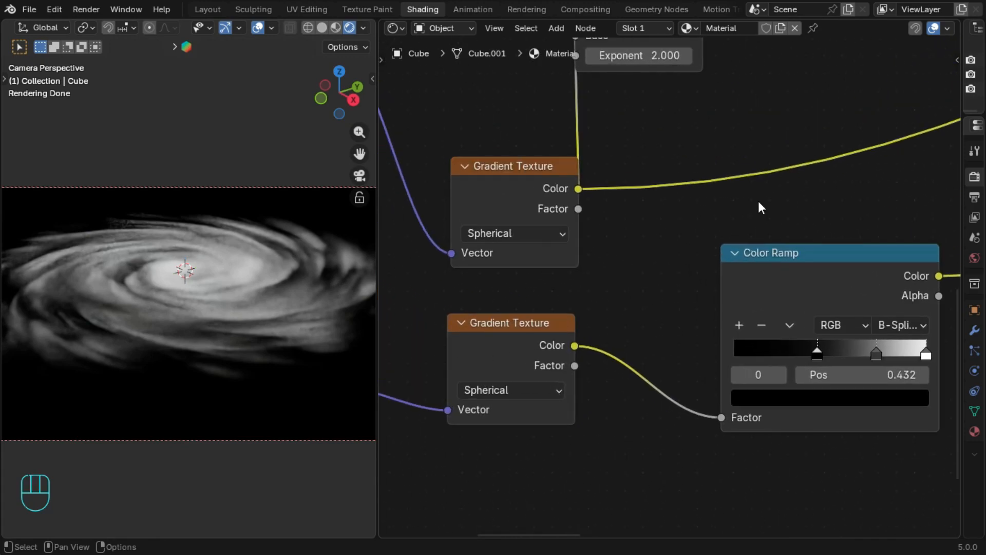
scroll(758, 201, "up", 3)
middle_click_drag(466, 238, 573, 181)
left_click(548, 148)
left_click(584, 339)
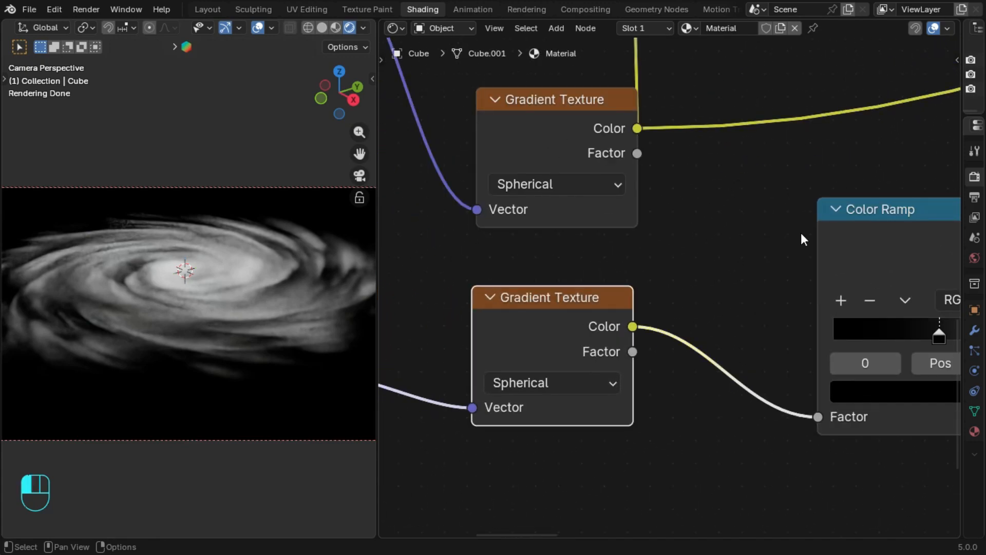
left_click(801, 233)
scroll(812, 221, "down", 2)
scroll(852, 189, "down", 2)
middle_click_drag(852, 189, 500, 388)
middle_click_drag(583, 383, 906, 359)
middle_click_drag(802, 340, 641, 369)
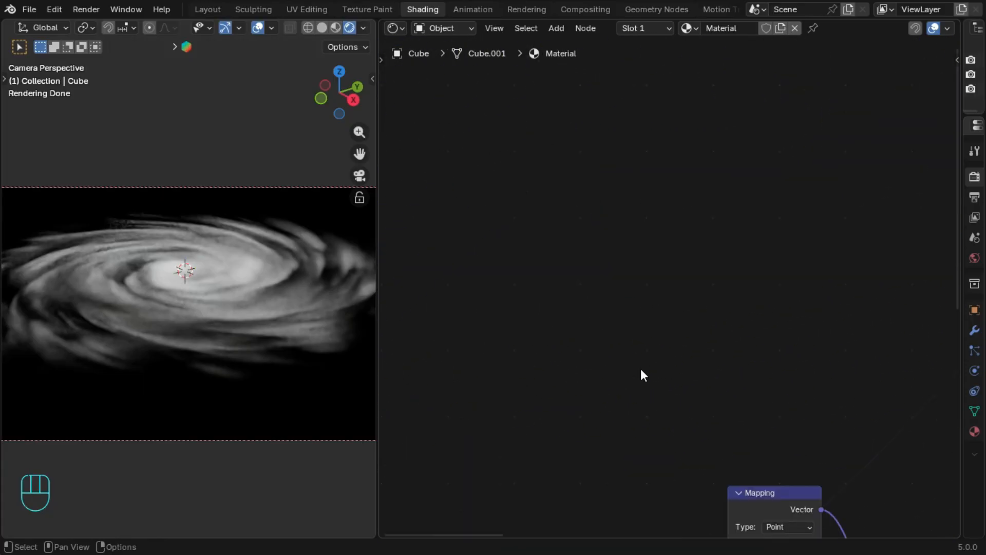
middle_click_drag(599, 312, 689, 233)
scroll(688, 233, "down", 4)
key("shift+a")
left_click(634, 137)
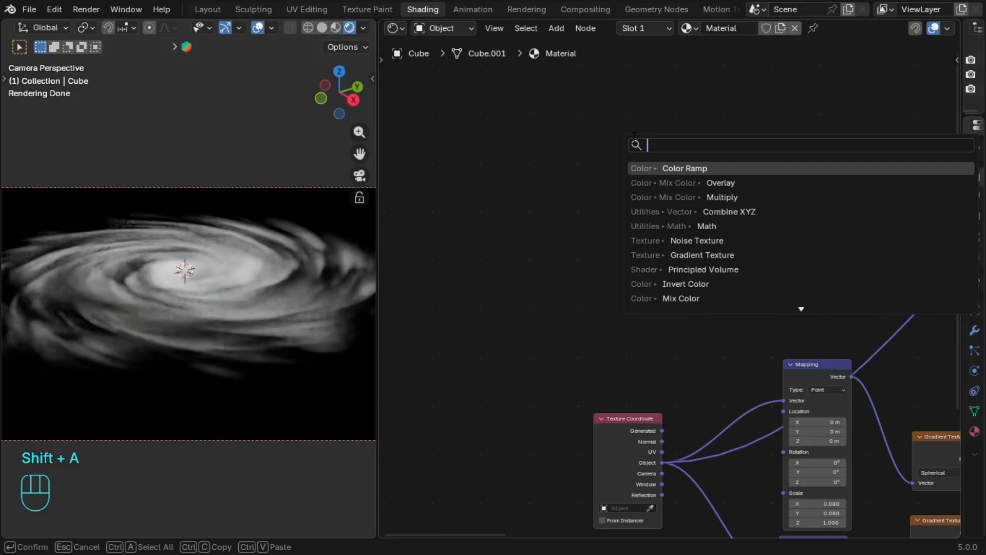
type("tex")
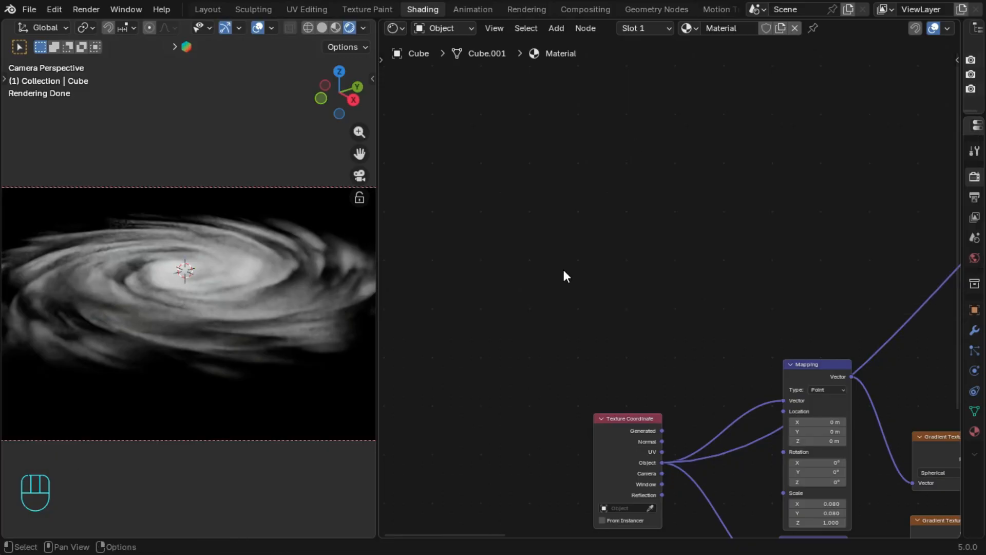
Step: Duplicate the Texture Coordinate node above the node tree and feed its Object output into a new Noise Texture's Vector
left_click(631, 420)
key("shift+d")
scroll(580, 206, "up", 3)
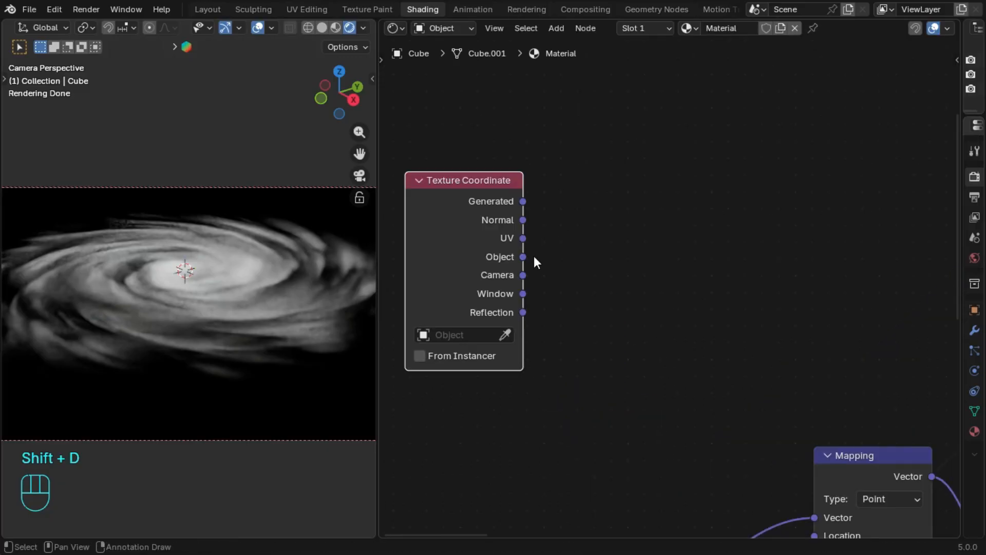
key("shift+a")
type("noisee")
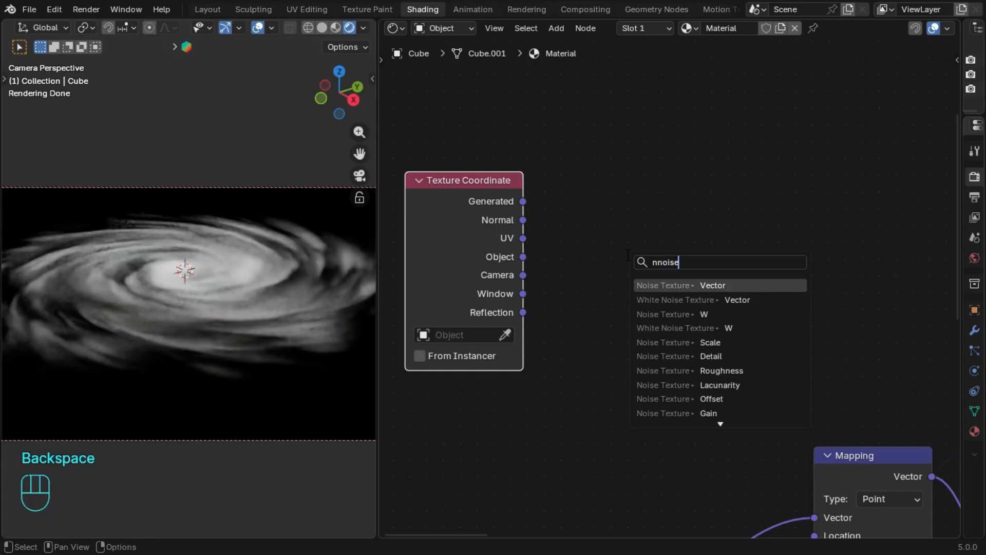
key("ctrl+BackSpace")
type("n")
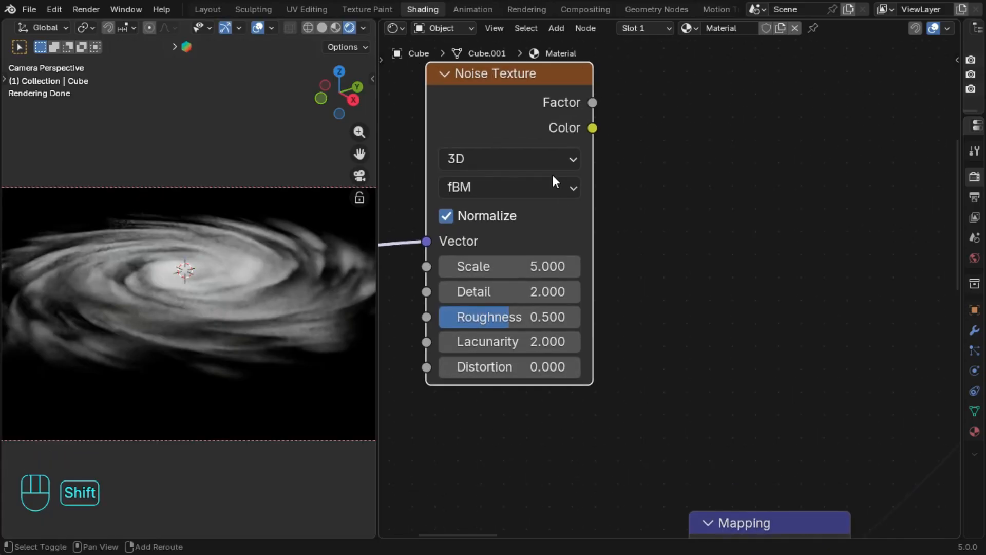
Step: Duplicate the new Noise Texture beside it and connect the first one's Color output to the duplicate's Vector input
key("shift+d")
left_click(793, 182)
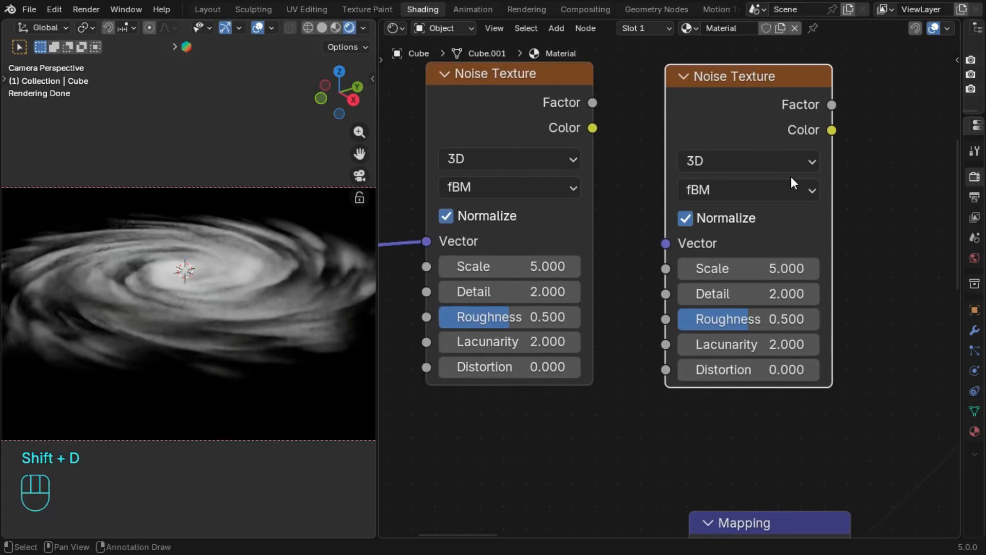
scroll(771, 190, "up", 3)
middle_click_drag(760, 195, 757, 229)
left_click_drag(556, 130, 640, 273)
Step: Set the first new Noise Texture's scale to 2 and its distortion to 0.2
middle_click_drag(600, 265, 661, 231)
scroll(661, 247, "up", 2)
left_click(535, 273)
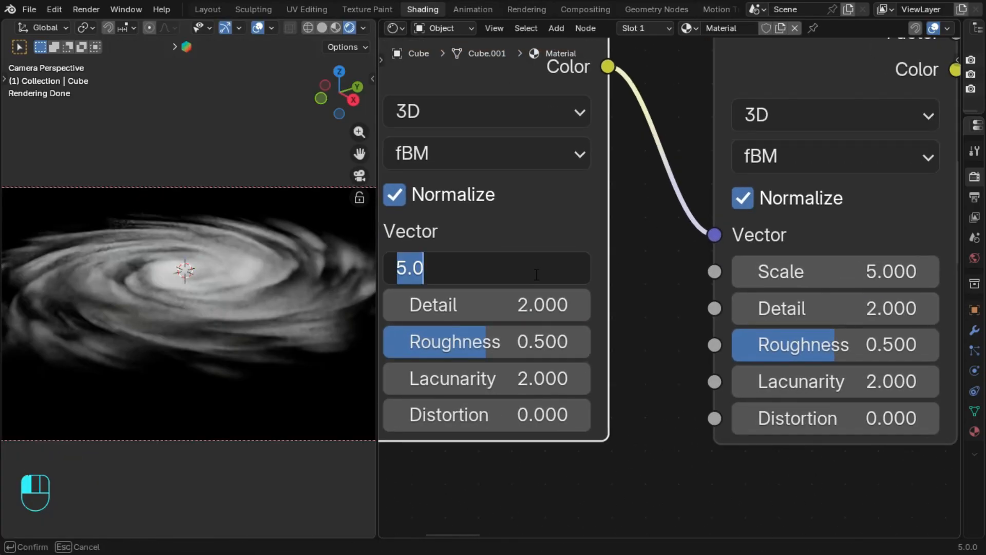
type("2")
key("Return")
middle_click_drag(627, 245, 645, 238)
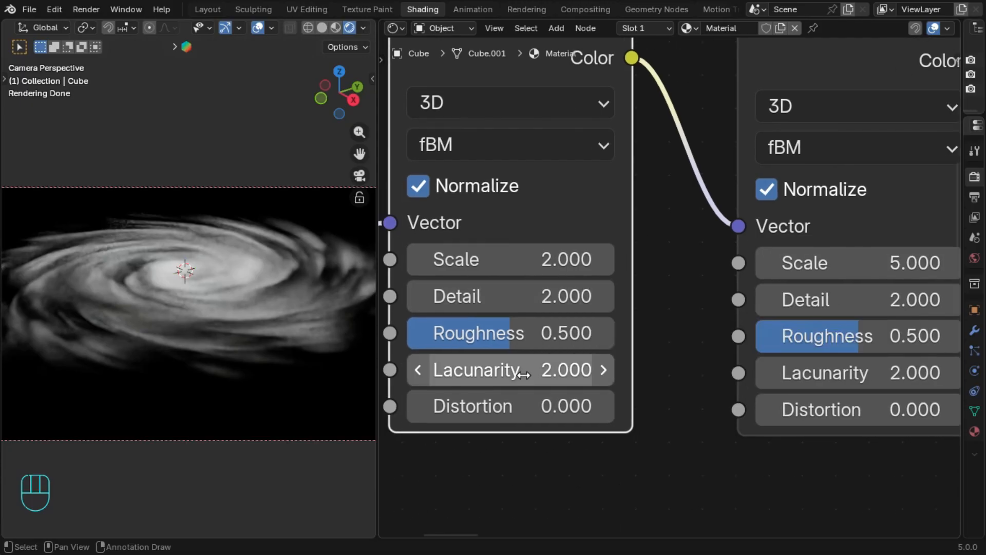
left_click_drag(597, 405, 597, 405)
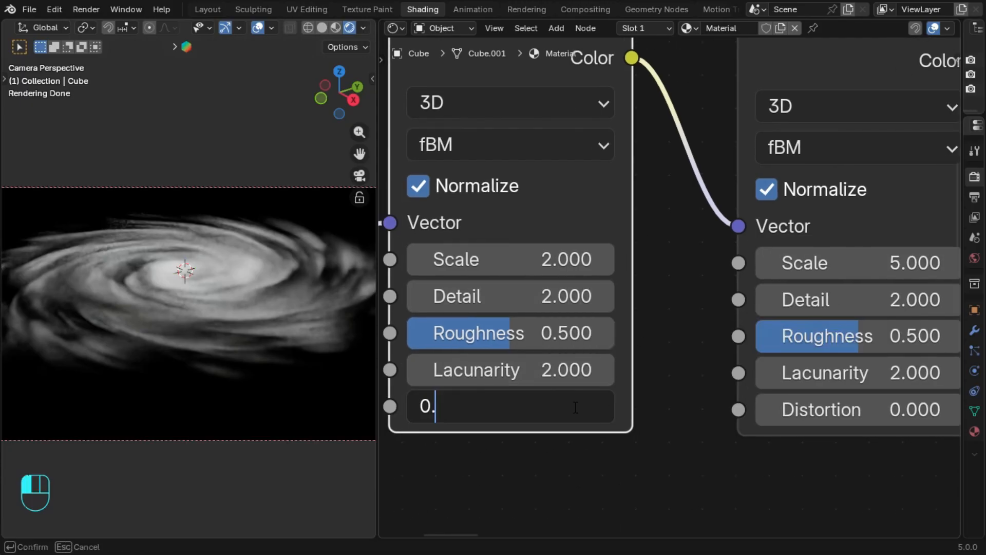
type("2")
key("Return")
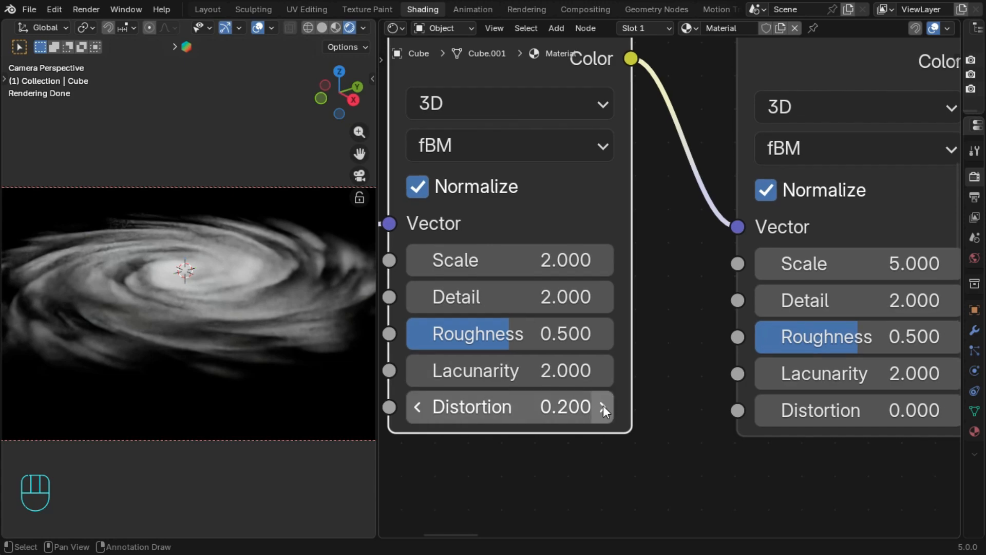
Step: Set the second new Noise Texture's scale to 2.5 and its detail to 12
middle_click_drag(957, 474, 848, 462)
middle_click_drag(824, 360, 646, 417)
left_click(624, 313)
type("2")
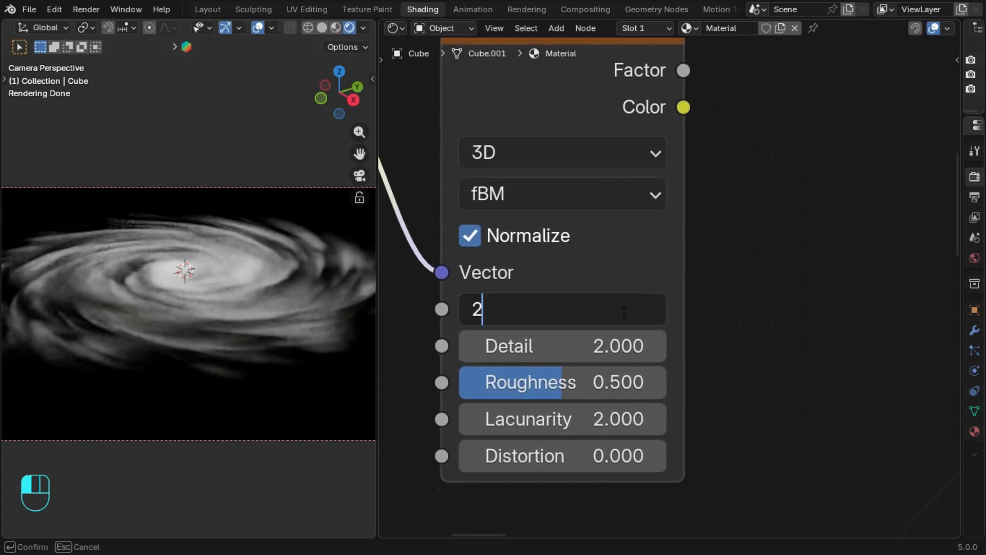
type(".5")
key("Return")
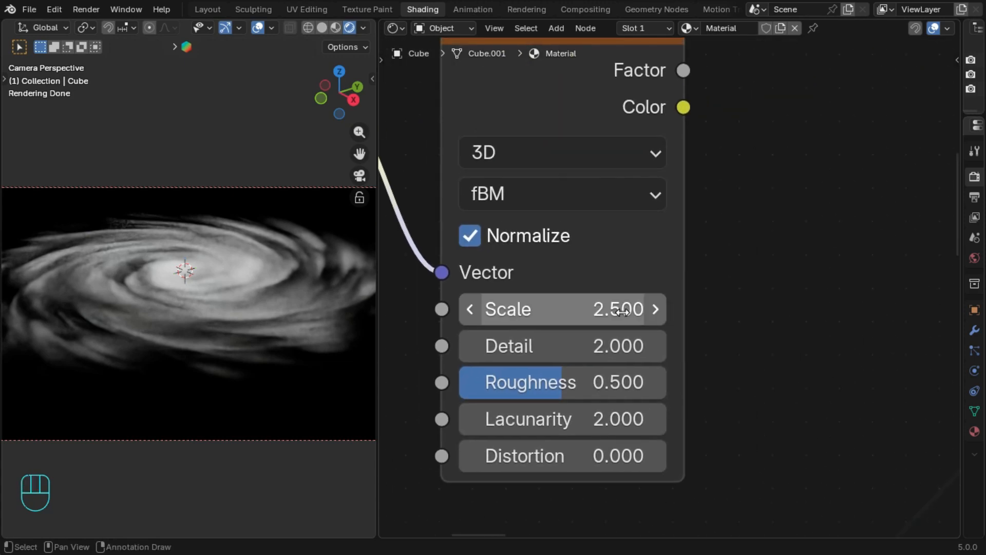
left_click(583, 331)
type("12")
key("Return")
middle_click_drag(609, 289, 579, 290)
scroll(572, 272, "down", 2)
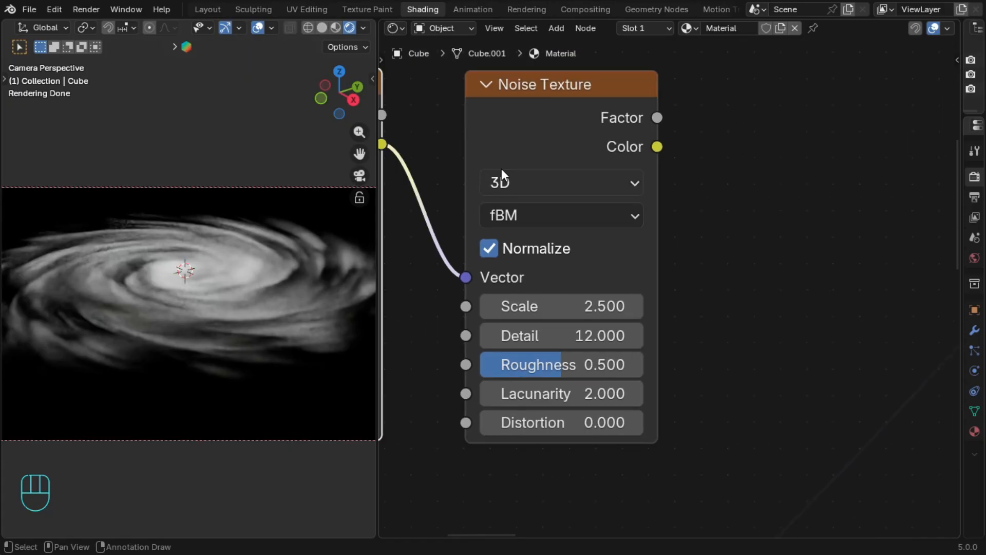
Step: Add an Overlay color mix on the link between the upper Mapping node and the upper spherical Gradient Texture
middle_click_drag(681, 192, 609, 227)
scroll(606, 205, "down", 4)
middle_click_drag(645, 180, 522, 165)
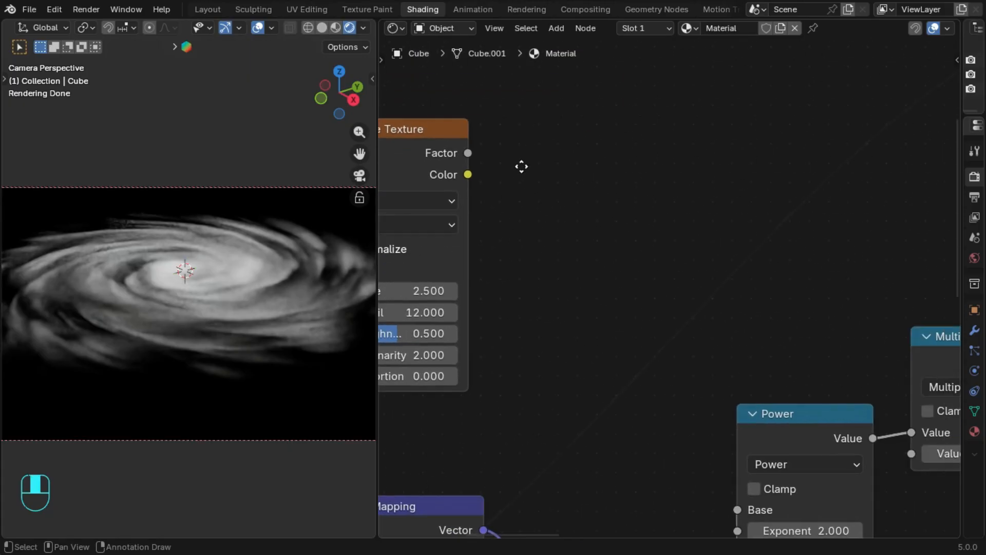
scroll(522, 167, "down", 6)
middle_click_drag(540, 267, 815, 200)
middle_click_drag(769, 178, 730, 131)
key("shift+a")
left_click(715, 129)
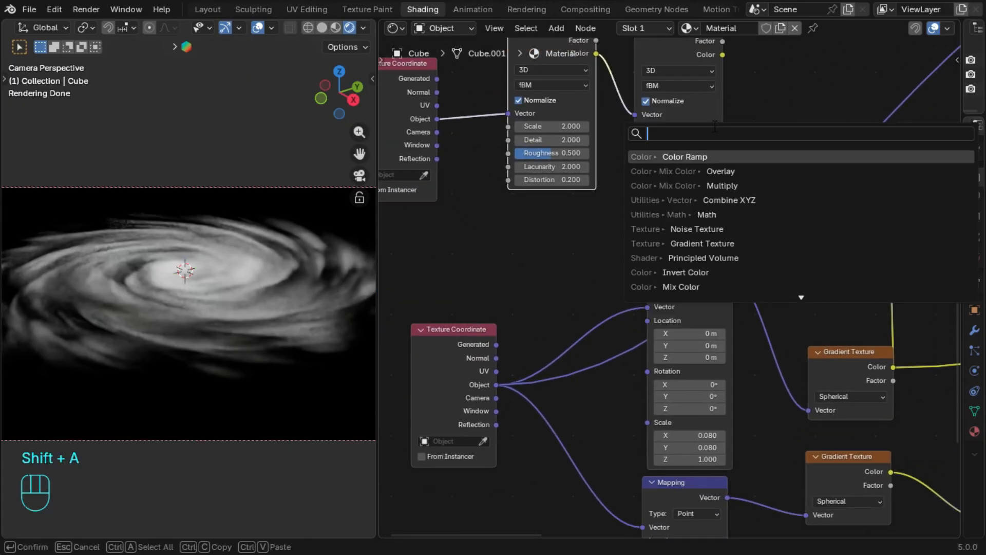
type("over")
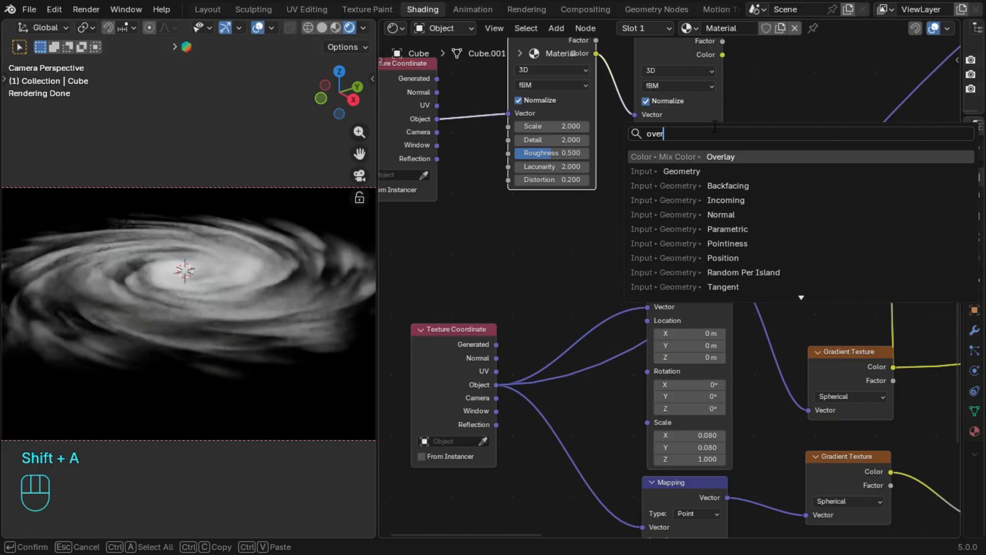
key("Return")
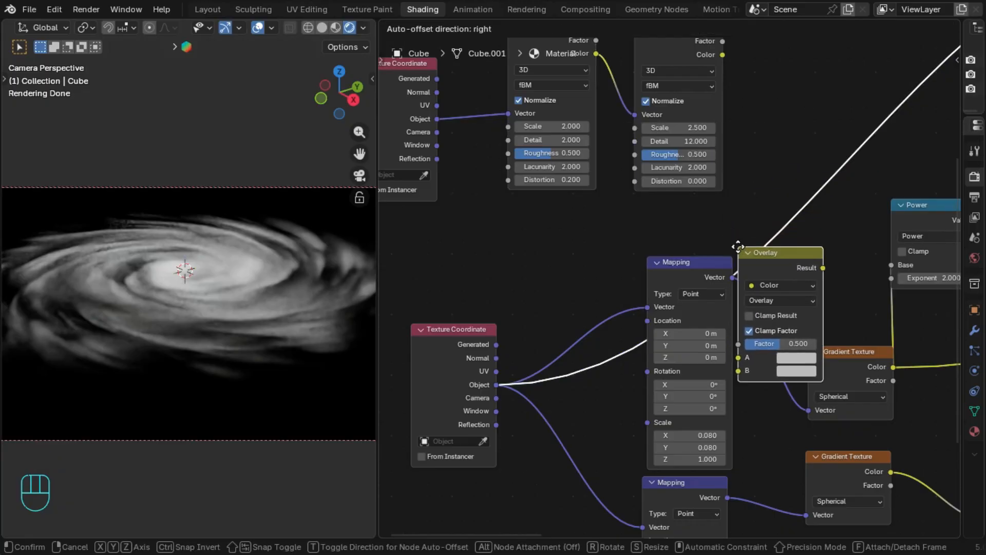
left_click(759, 256)
Step: Duplicate the Overlay node between the lower Mapping and lower Gradient Texture, with the Mapping vector feeding input A
scroll(781, 303, "up", 1)
middle_click_drag(788, 322, 676, 252)
key("shift+d")
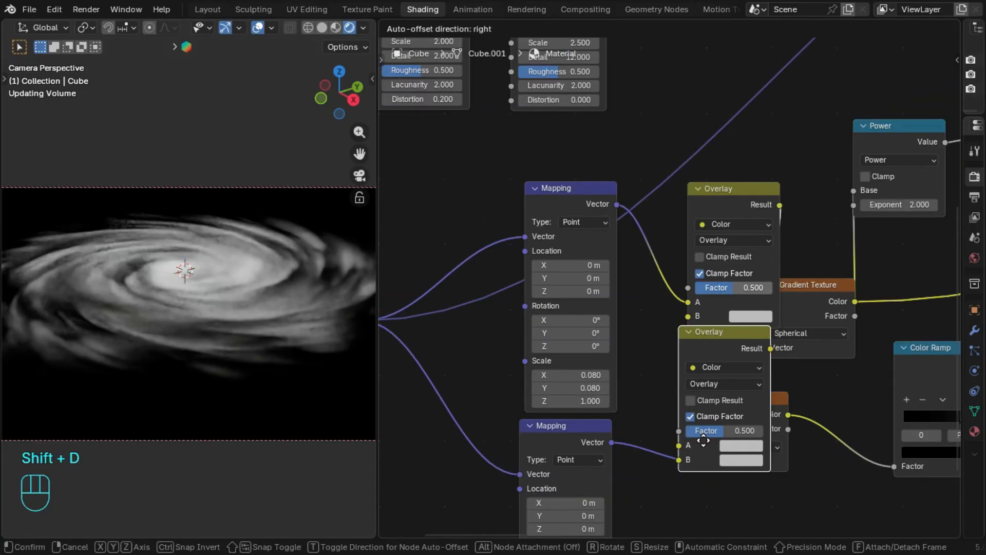
left_click(699, 453)
left_click_drag(683, 352, 725, 342)
Step: Connect the second new Noise Texture's Factor output to the B inputs of both Overlay nodes
scroll(720, 328, "down", 3)
middle_click_drag(589, 86, 605, 150)
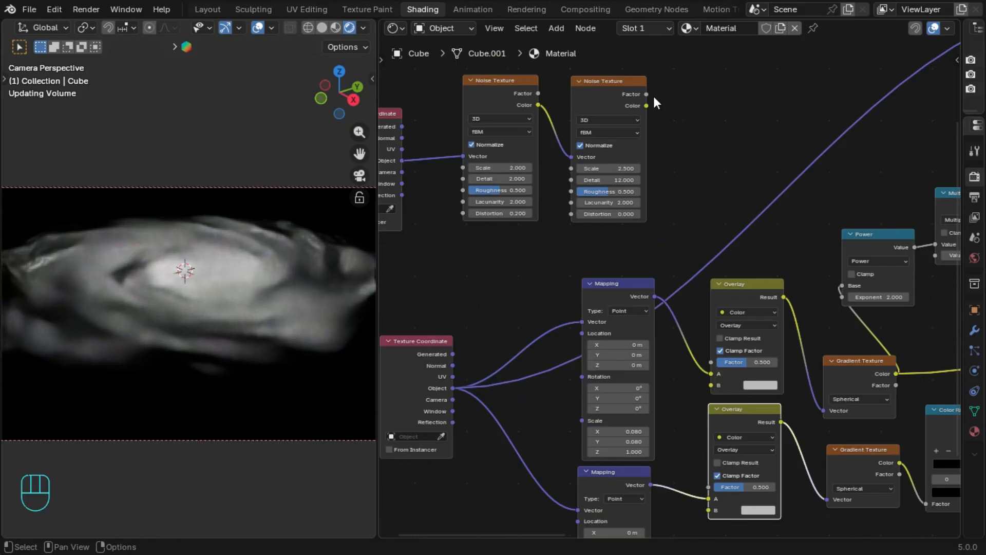
left_click_drag(647, 94, 712, 514)
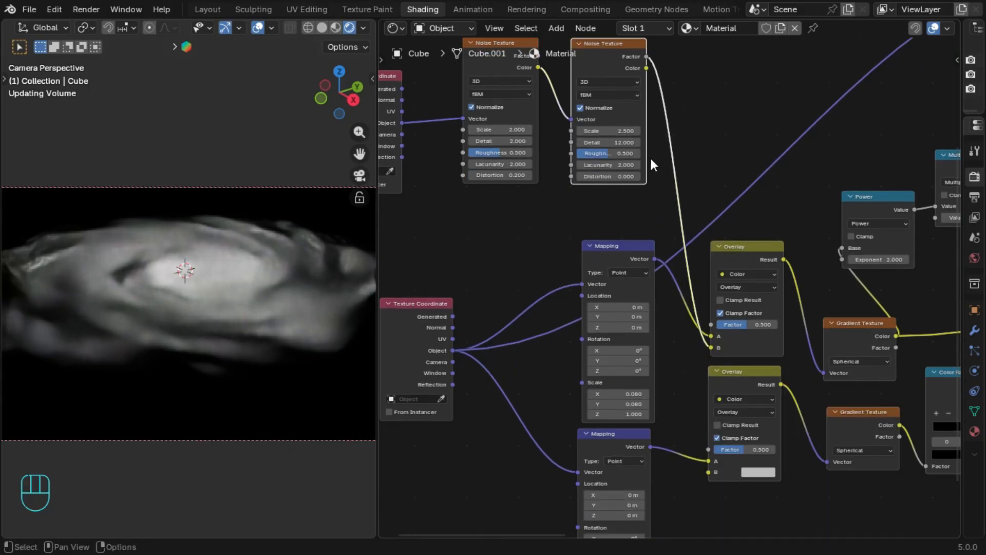
Step: Set the upper Overlay node's mix factor to 0.14
scroll(815, 351, "up", 2)
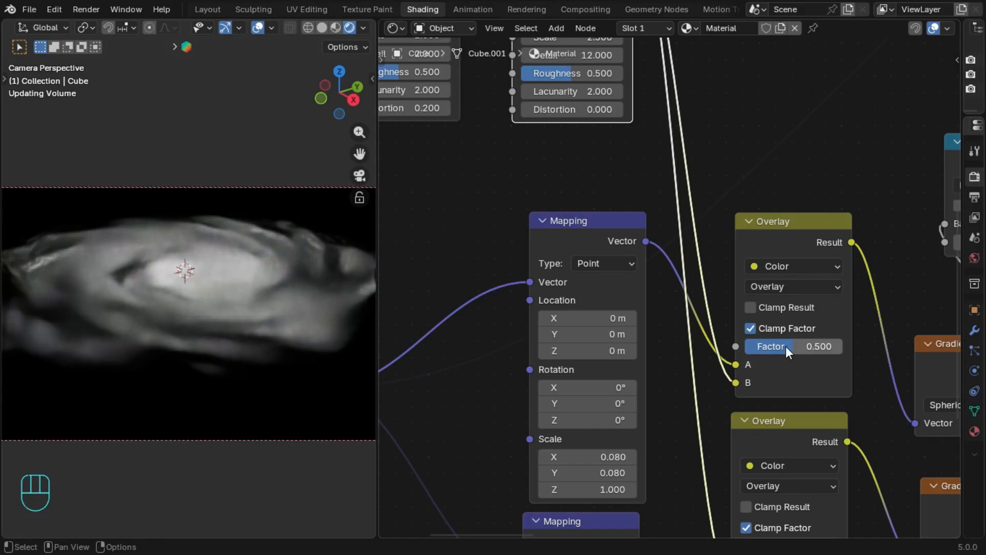
left_click_drag(788, 353, 793, 379)
middle_click_drag(793, 378, 621, 238)
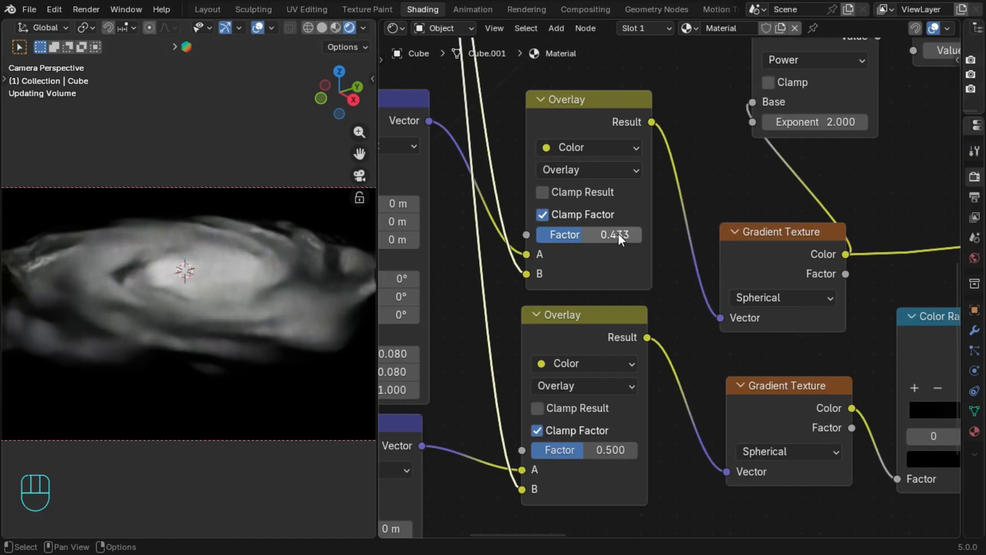
left_click(618, 235)
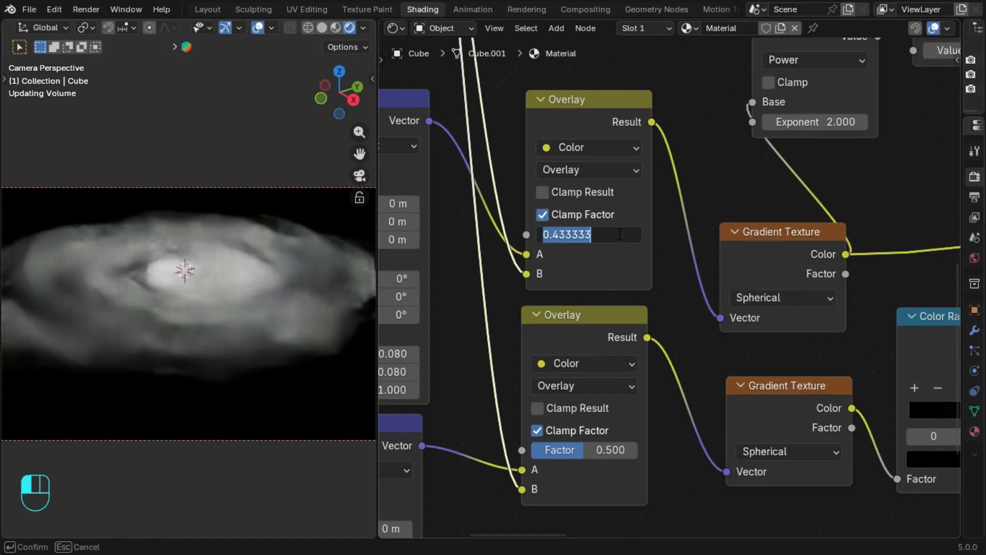
left_click(619, 234)
type("0.1")
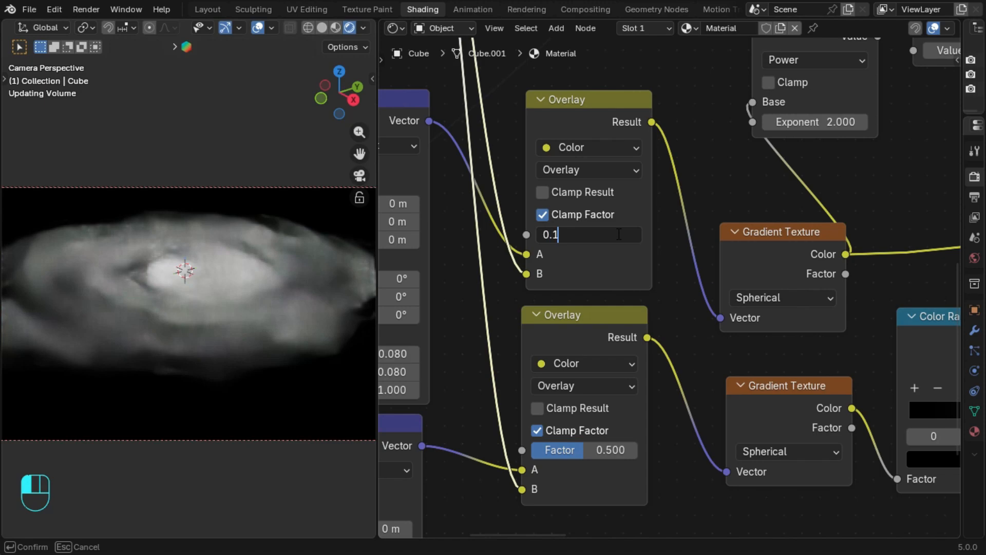
type("4")
key("Return")
Step: Set the lower Overlay node's mix factor to 0.35
double_click(620, 449)
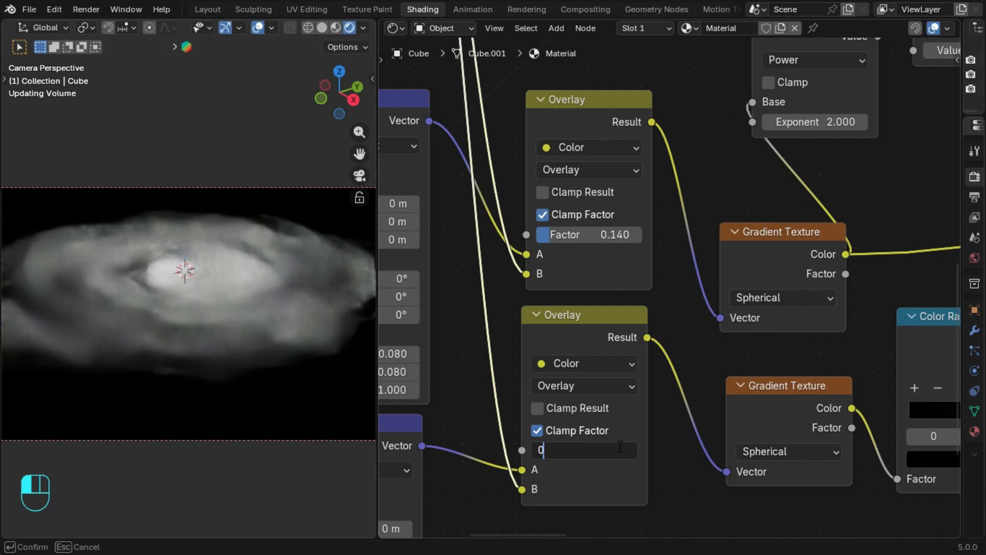
type(".35")
key("Return")
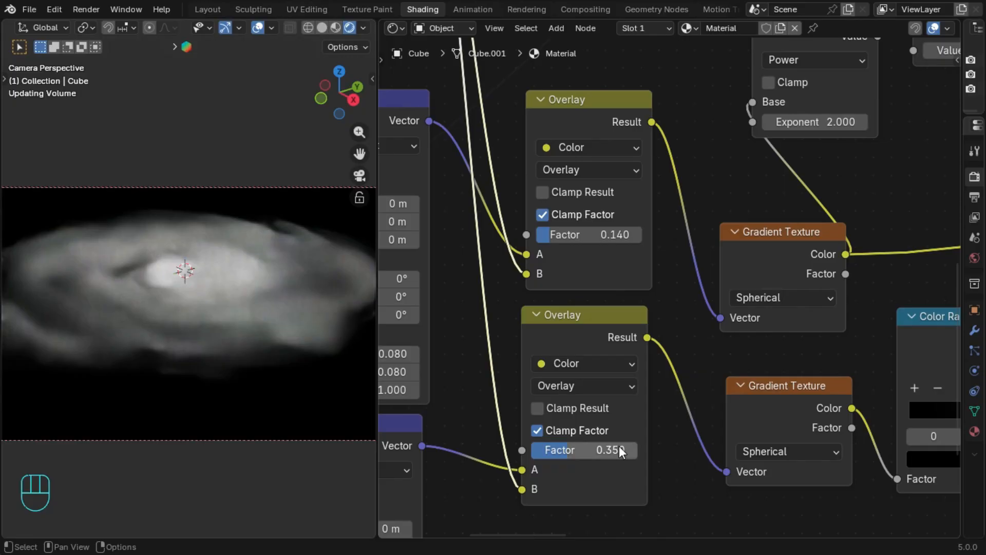
scroll(619, 445, "down", 1)
left_click(141, 252)
left_click(44, 97)
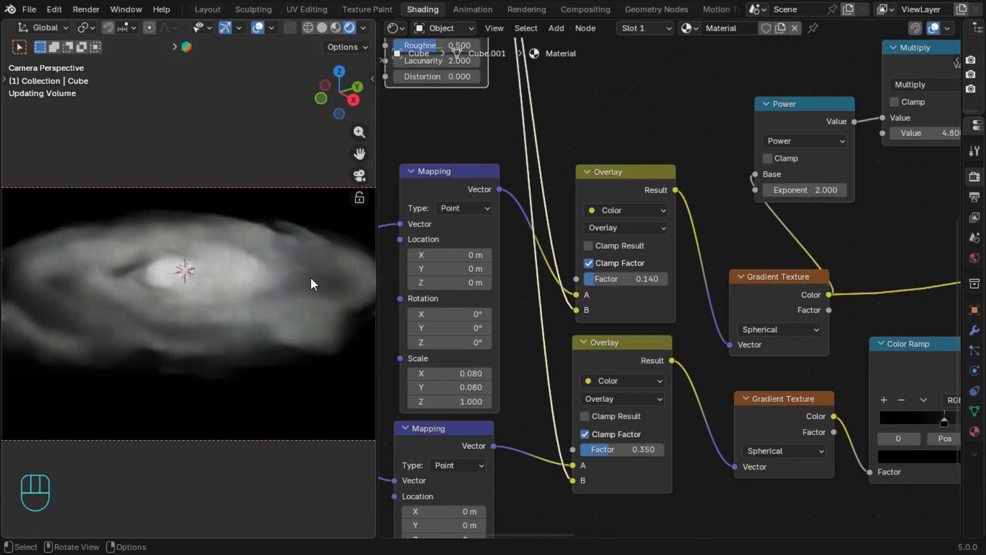
Step: Arrange the Power, Multiply and Combine XYZ nodes in an evenly spaced row above the upper Gradient Texture
middle_click_drag(776, 106, 528, 109)
left_click_drag(529, 110, 621, 176)
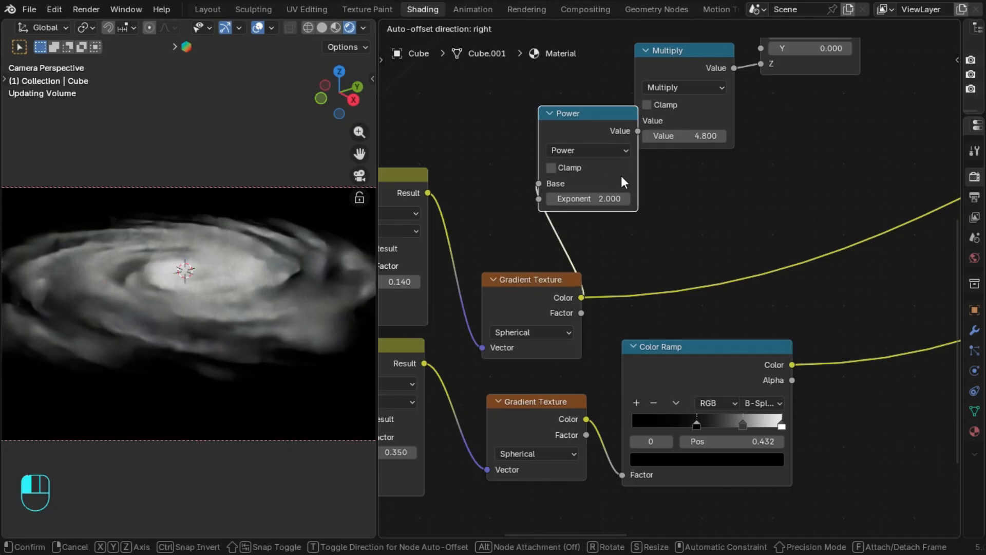
scroll(600, 248, "down", 4)
middle_click_drag(622, 180, 644, 298)
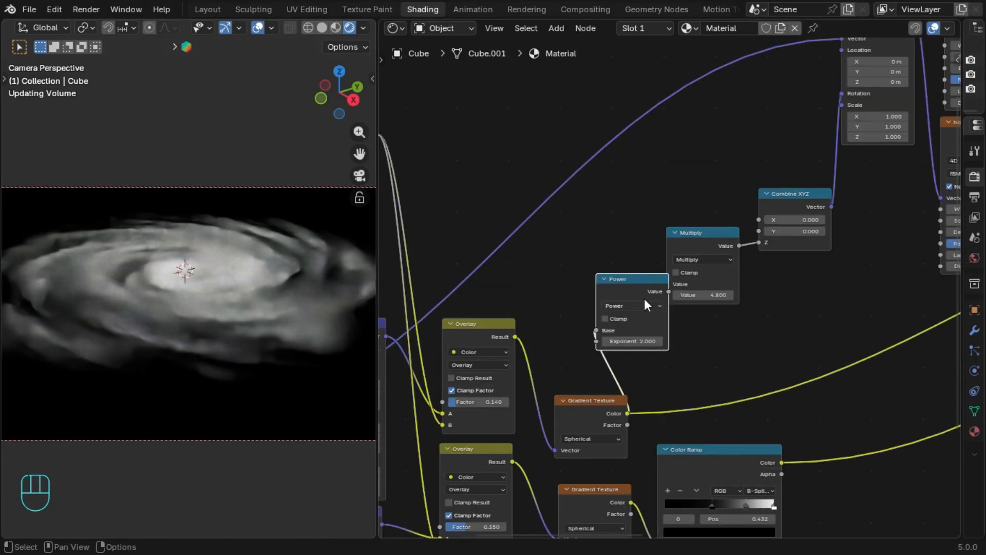
left_click_drag(634, 278, 626, 240)
left_click_drag(625, 240, 625, 238)
key("shift+equal")
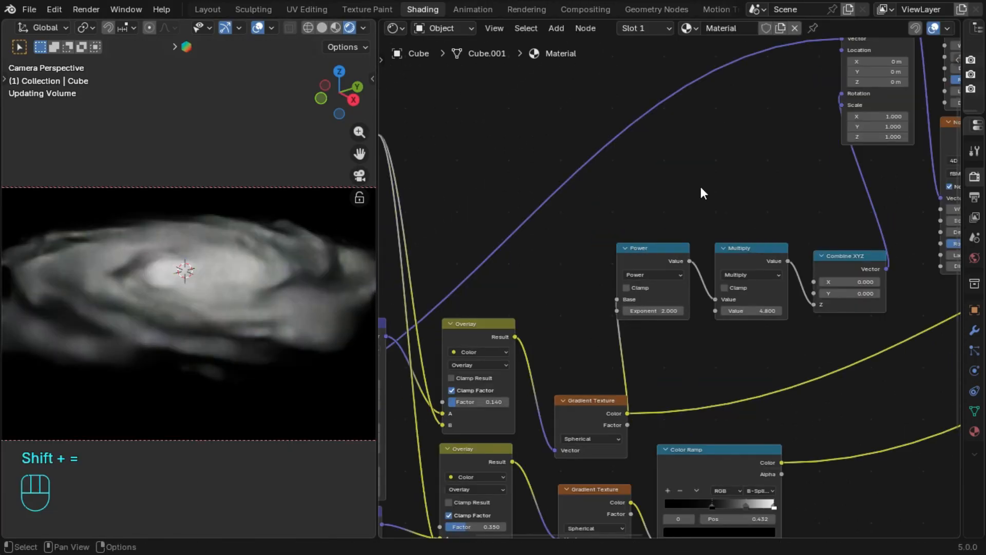
Step: Select the duplicated Texture Coordinate and its two Noise Textures and arrange them in an evenly spaced row
scroll(701, 187, "down", 4)
middle_click_drag(571, 132, 664, 171)
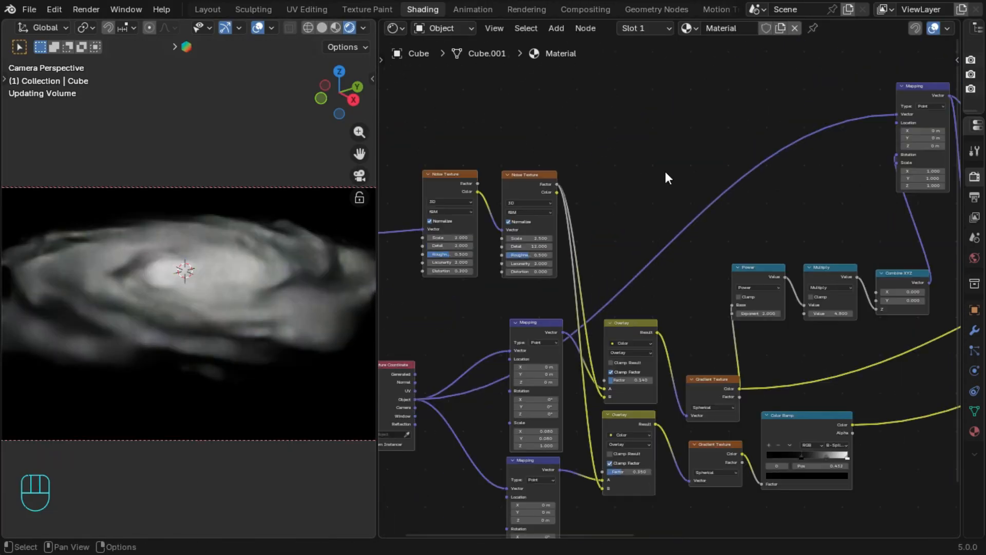
middle_click_drag(572, 169, 797, 236)
left_click_drag(557, 194, 791, 266)
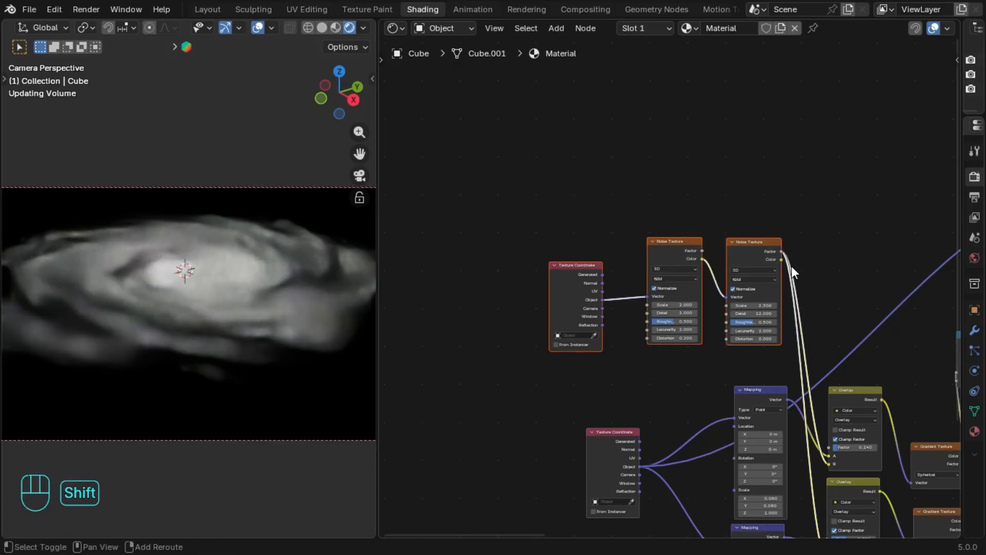
key("shift+equal")
Step: Enclose the Texture Coordinate and the two chained Noise Textures in a frame labelled Detailing
left_click(523, 240)
left_click_drag(535, 217, 781, 282)
key("f")
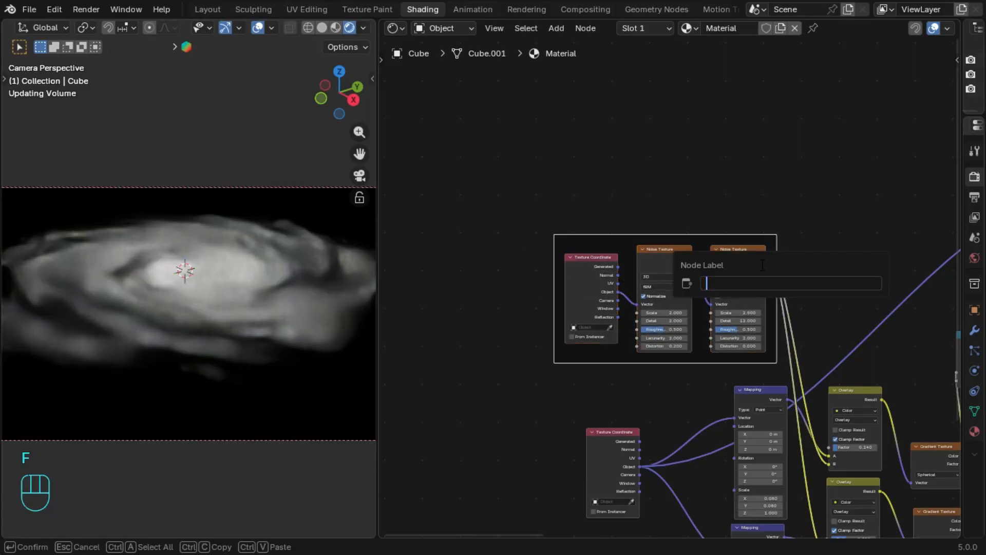
type("Detailing")
key("Return")
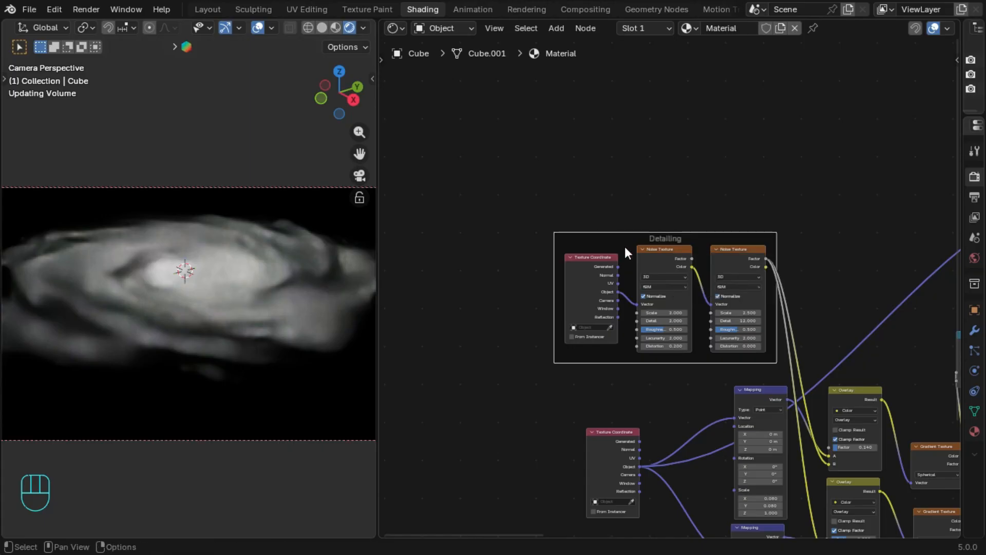
Step: Enclose the lower Texture Coordinate and its two Mapping nodes in a frame labelled Coord
left_click_drag(577, 178, 733, 282)
left_click(692, 209)
left_click(684, 232)
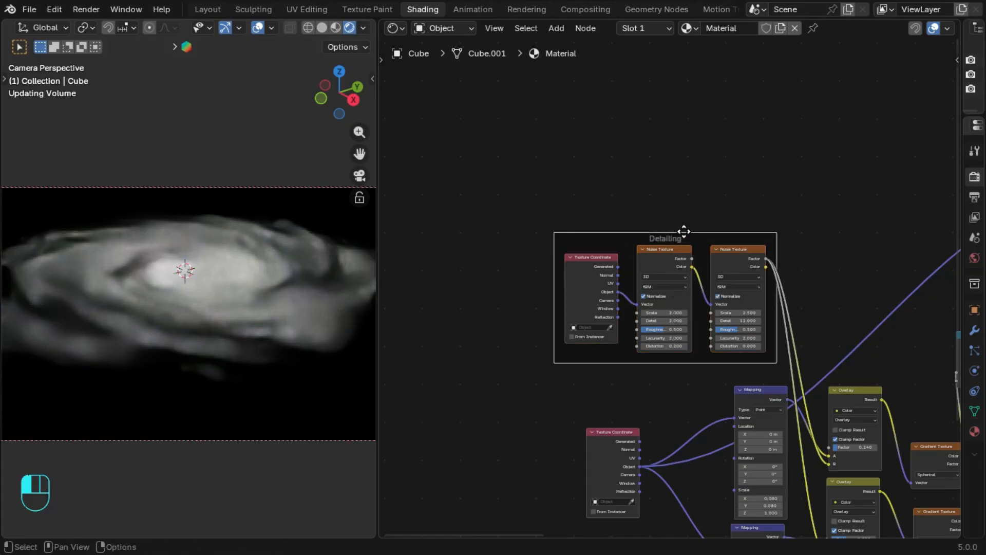
left_click(712, 217)
scroll(711, 246, "up", 5)
scroll(709, 267, "down", 4)
middle_click_drag(696, 367, 618, 212)
left_click_drag(465, 256, 686, 504)
key("f")
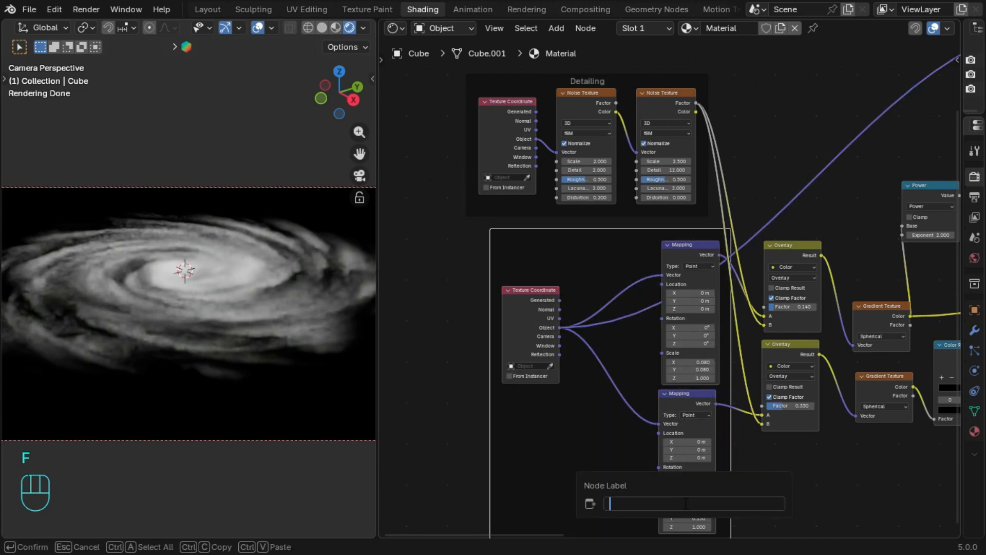
type("Coord")
key("Return")
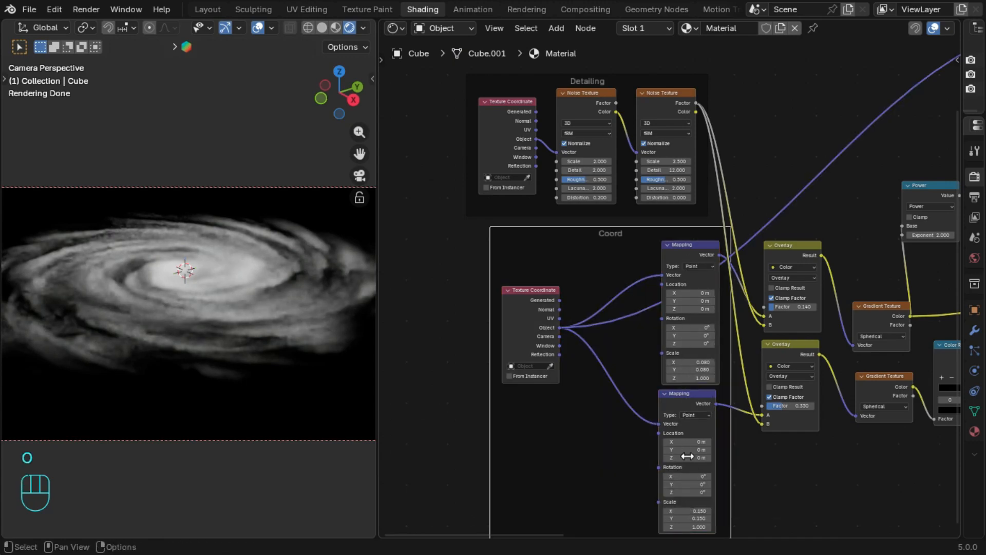
left_click(561, 243)
Step: Enclose both Overlay nodes, the Gradient Textures, their Color Ramp and the Power, Multiply and Combine XYZ nodes in a frame labelled Masling
middle_click_drag(526, 244, 261, 208)
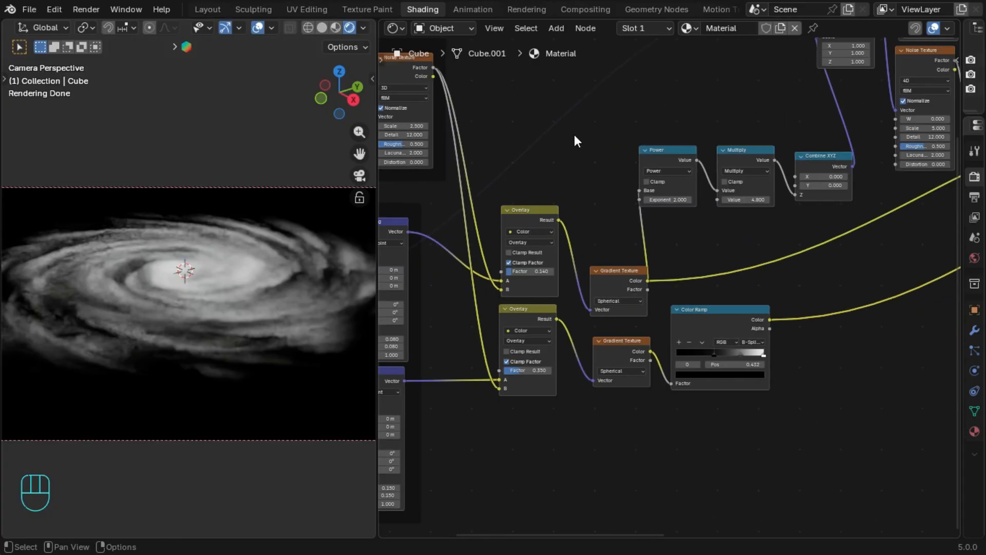
scroll(575, 136, "down", 3)
left_click_drag(535, 169, 784, 416)
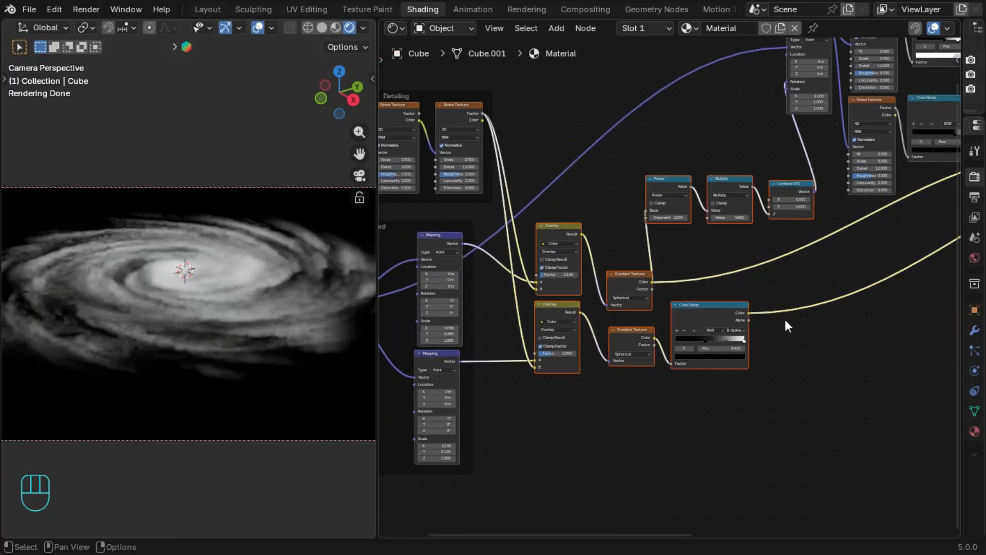
key("ctrl+j")
key("F2")
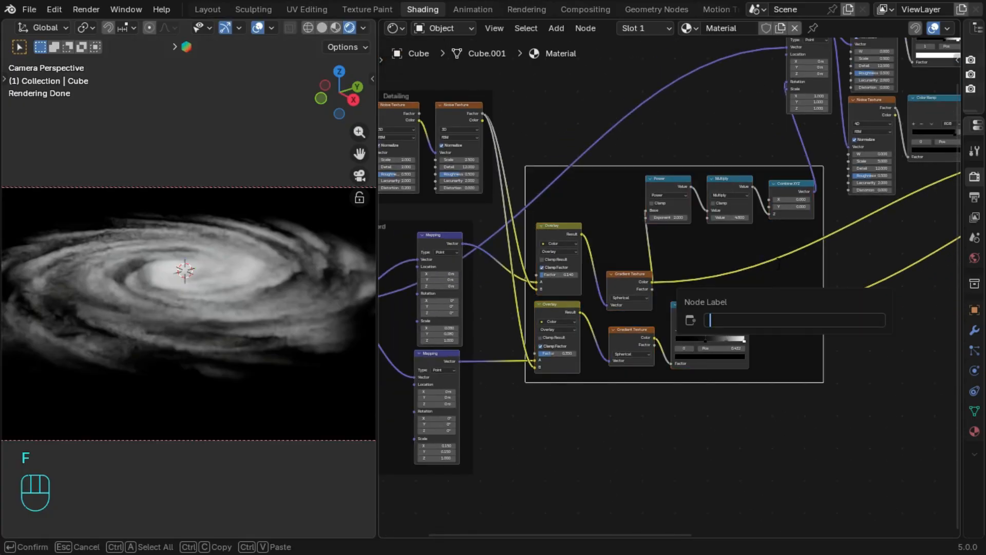
type("Masling")
key("Return")
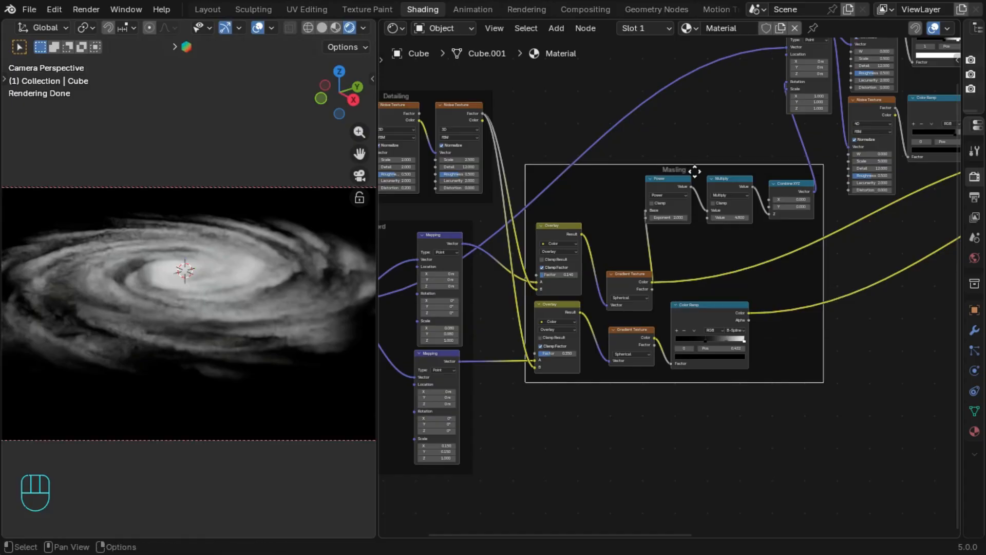
Step: Correct the frame's label from Masling to Masking
key("F2")
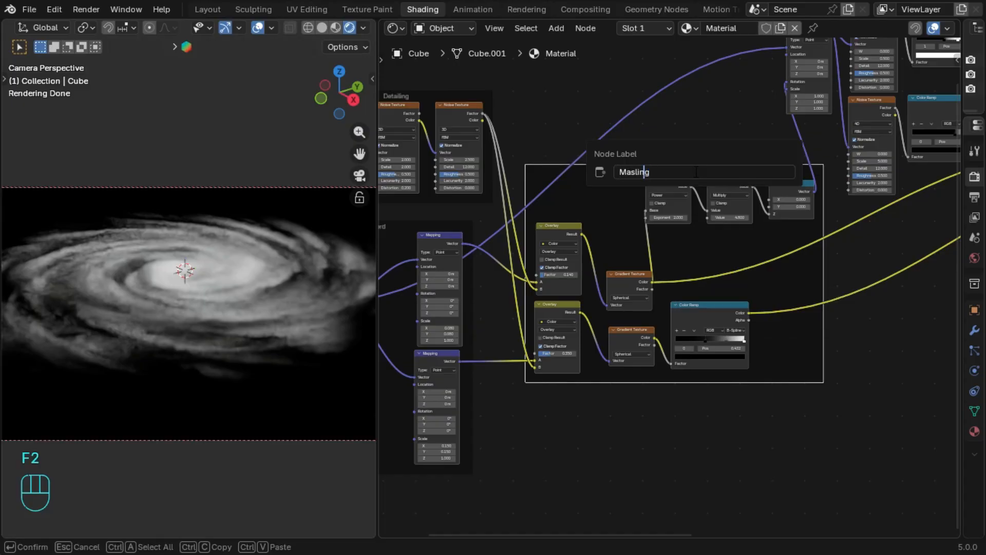
key("Left")
key("Left")
key("BackSpace")
type("k")
key("Return")
Step: Enclose the upper Mapping, both 4D Noise Textures, their Color Ramps and the Overlay node in a frame labelled Sperical spin
middle_click_drag(695, 172, 386, 362)
left_click_drag(432, 138, 717, 325)
middle_click_drag(717, 325, 716, 314)
scroll(703, 265, "up", 2)
key("g")
left_click(701, 192)
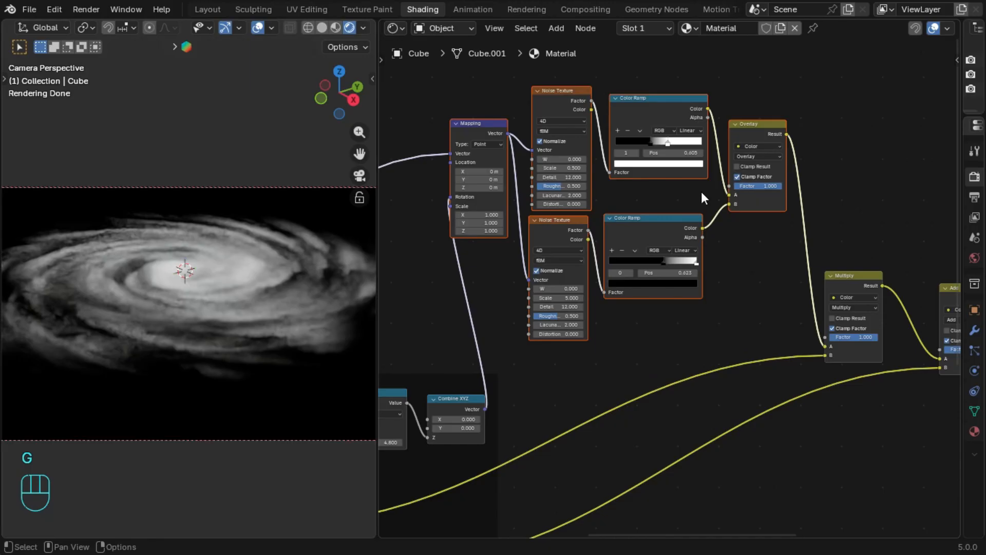
key("f")
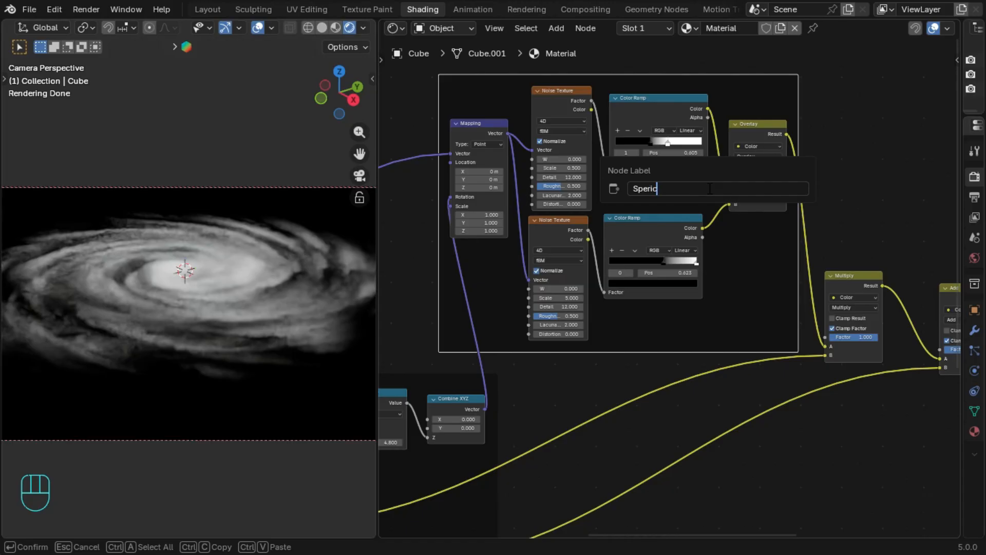
type("Sperical spin")
key("Return")
Step: Select the final Multiply, Add and Color Ramp nodes and arrange them in an evenly spaced row
scroll(708, 188, "up", 1)
middle_click_drag(707, 188, 614, 193)
left_click(774, 290)
left_click(747, 238)
scroll(687, 175, "up", 2)
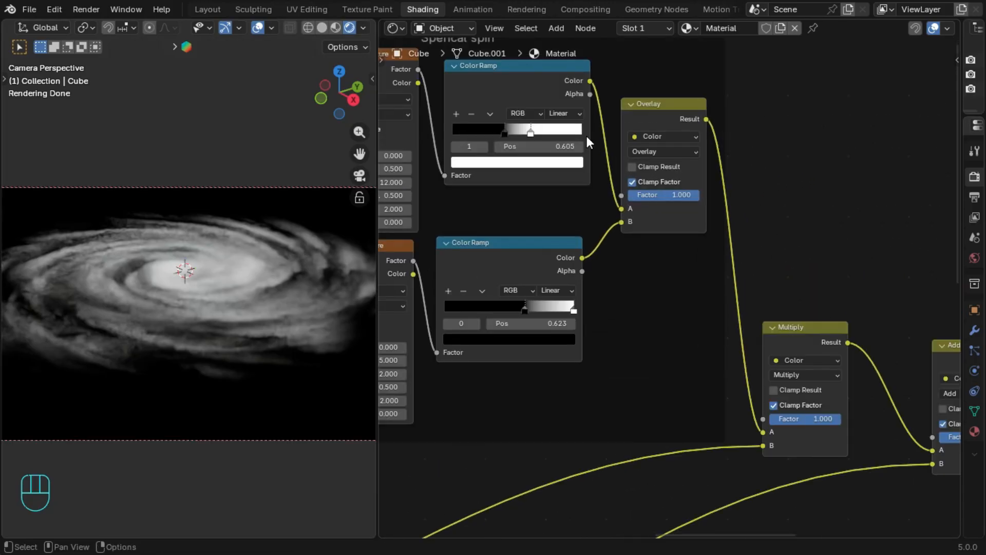
middle_click_drag(669, 195, 329, 54)
scroll(433, 147, "down", 1)
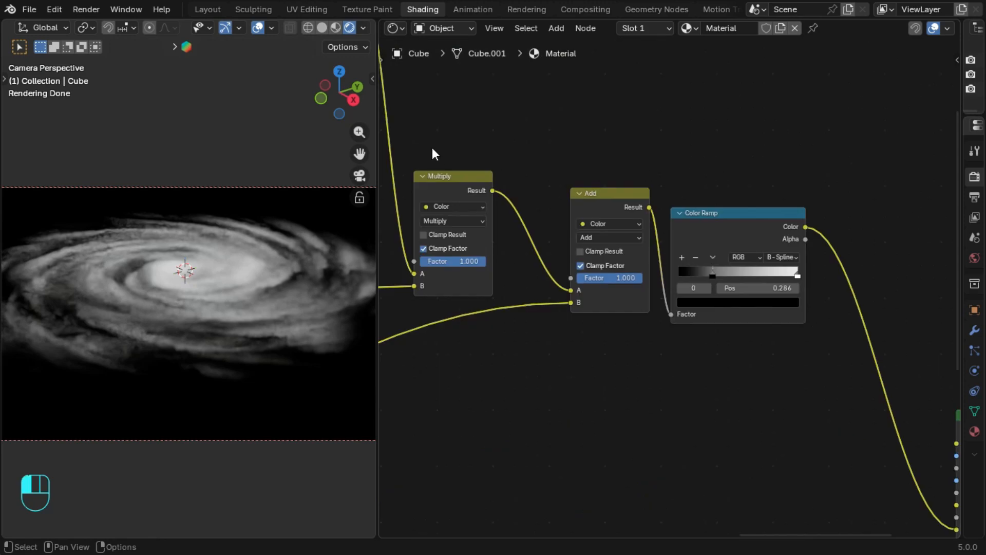
left_click_drag(433, 147, 935, 390)
key("shift+equal")
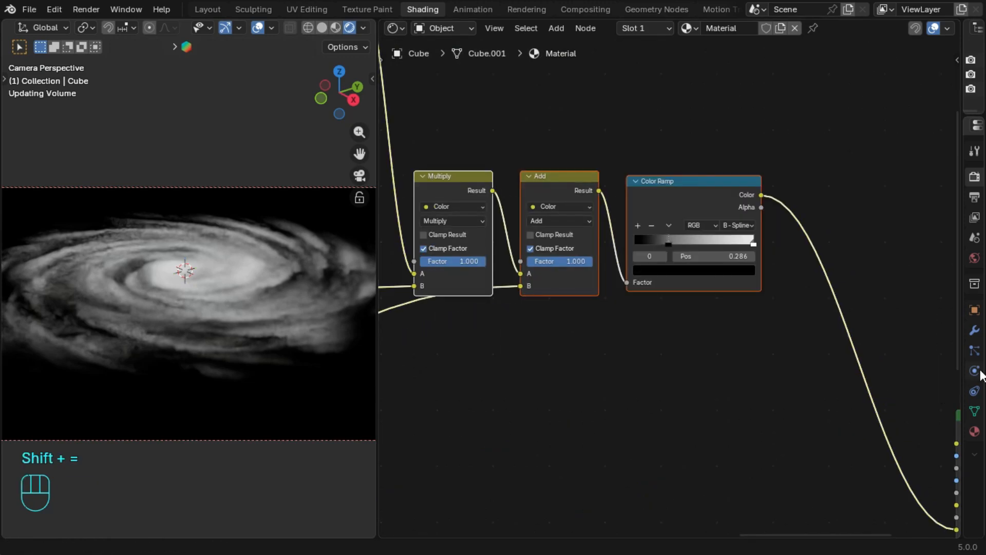
Step: Enclose the final Multiply, Add and Color Ramp nodes in a frame labelled Endpart
middle_click_drag(695, 144, 877, 166)
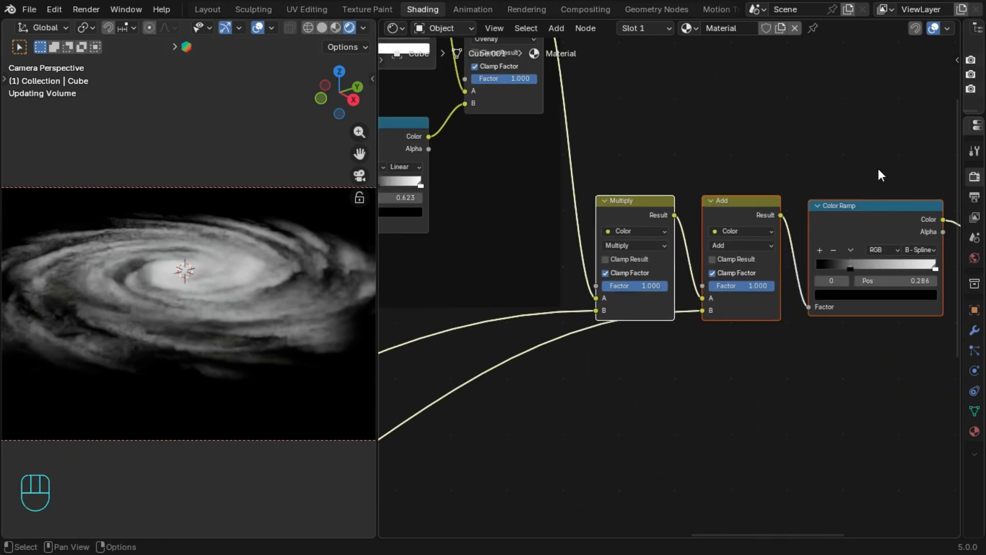
key("ctrl+j")
key("F2")
type("En")
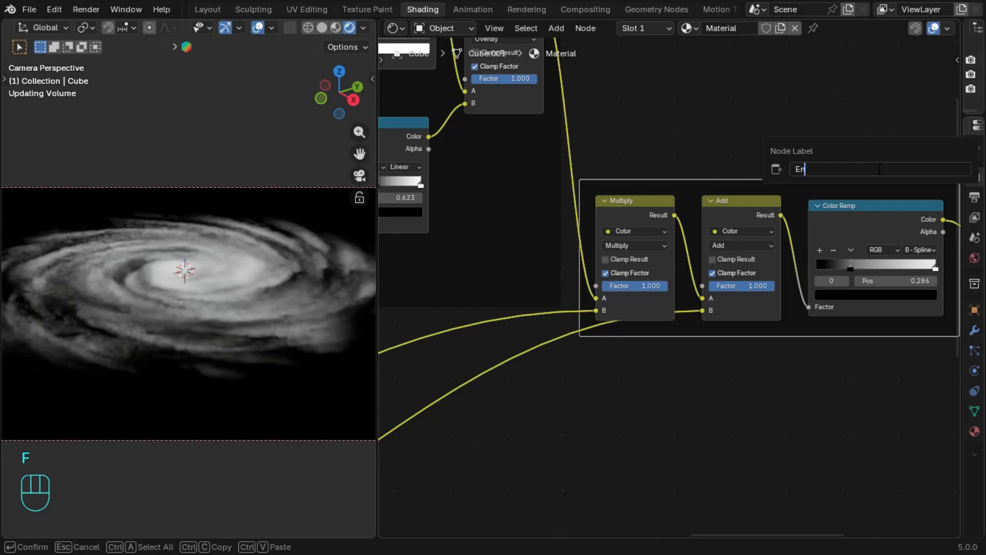
type("dpoint")
key("Return")
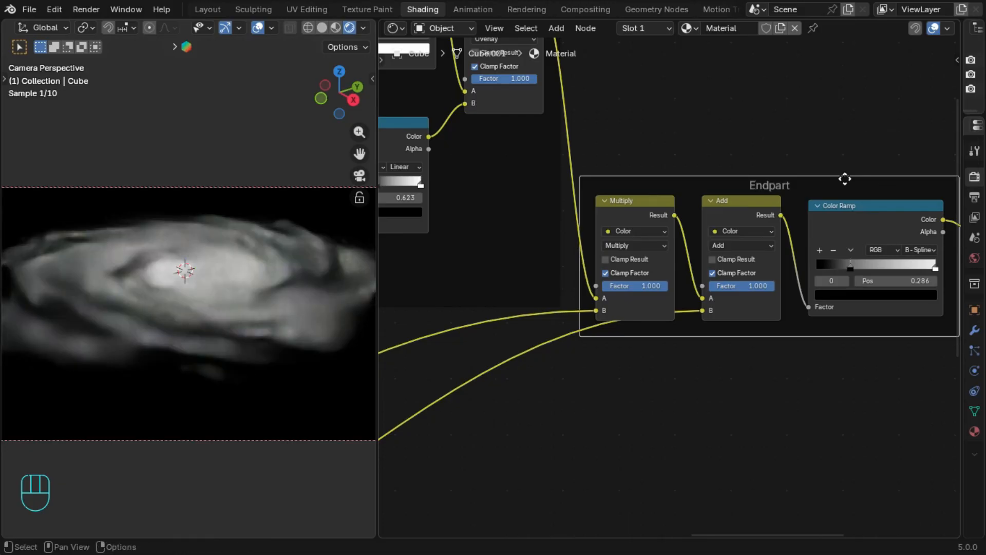
Step: Enclose all the framed groups before the Principled Volume in one outer frame labelled Galaxy system
key("Home")
left_click_drag(454, 170, 796, 407)
key("ctrl+j")
key("F2")
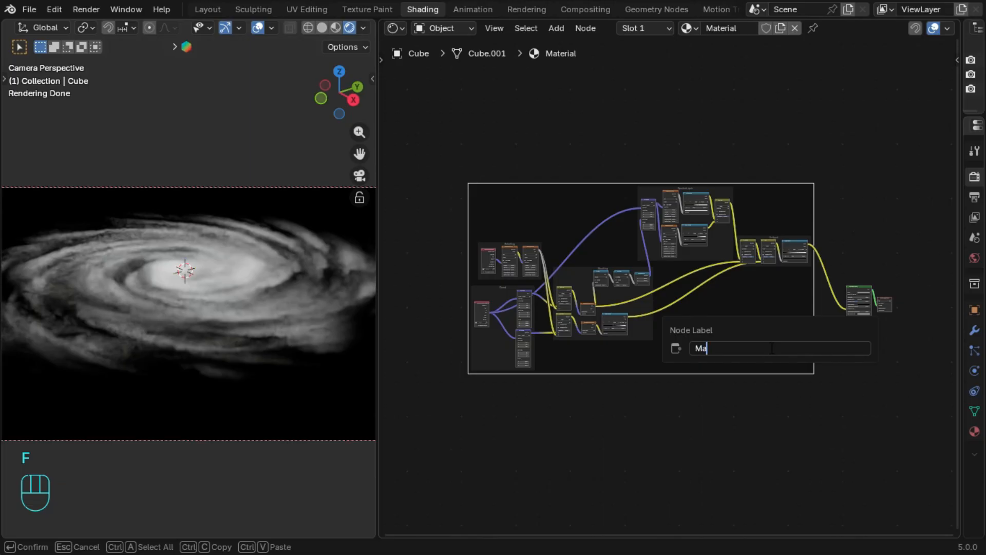
type("Galaxy system")
key("Return")
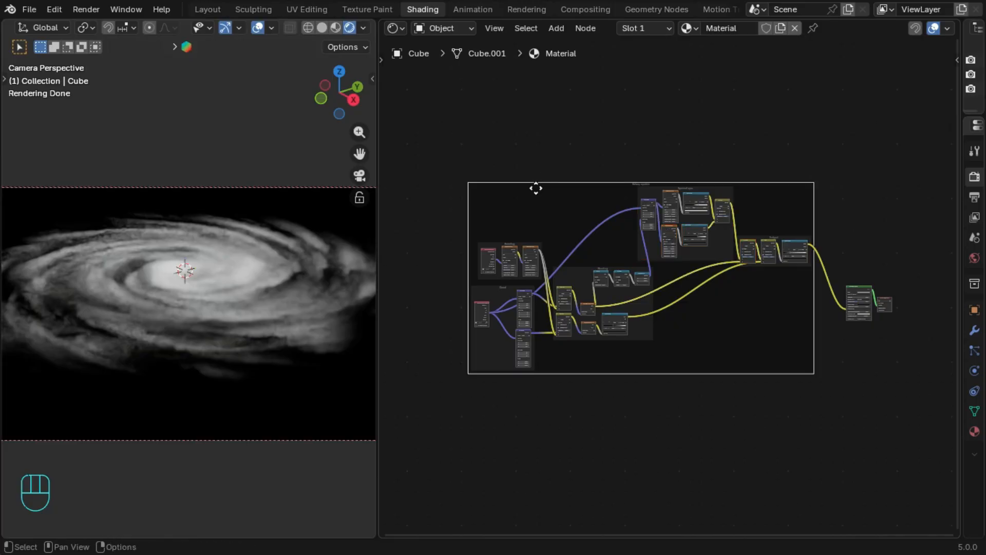
Step: Move the outer frame with its whole node network up and away from the Principled Volume
left_click_drag(536, 189, 481, 103)
scroll(889, 266, "up", 3)
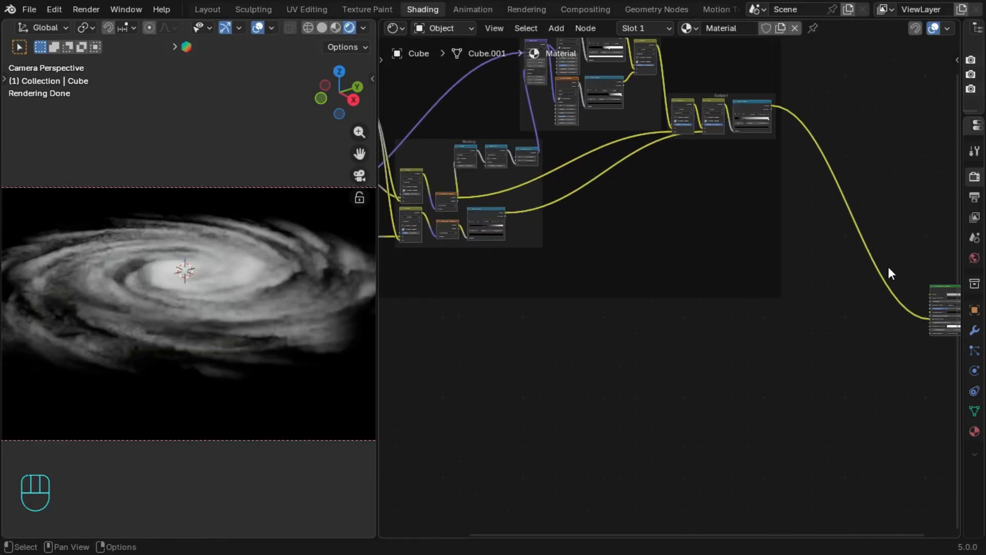
middle_click_drag(565, 329, 769, 234)
scroll(318, 283, "up", 1)
scroll(663, 281, "up", 1)
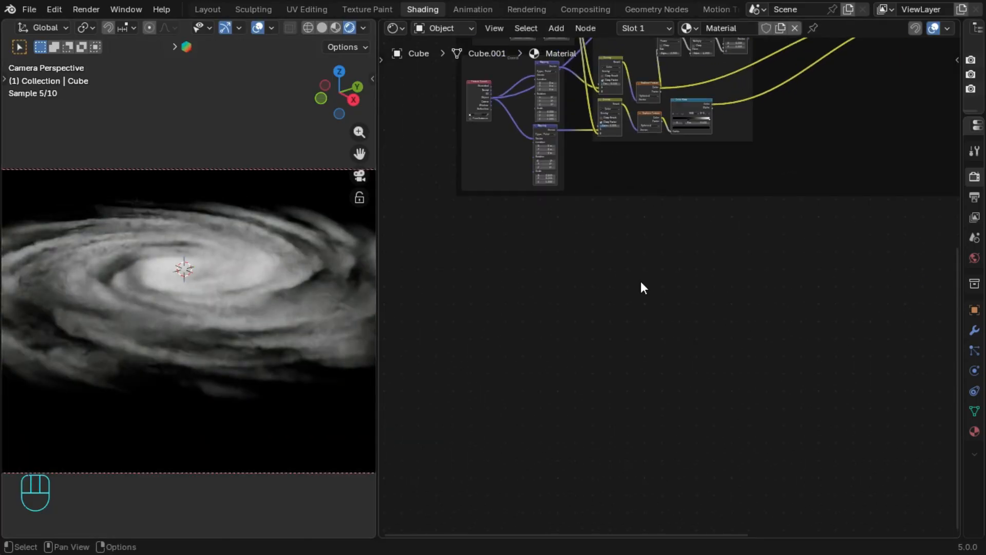
scroll(668, 270, "up", 2)
middle_click_drag(690, 261, 728, 238)
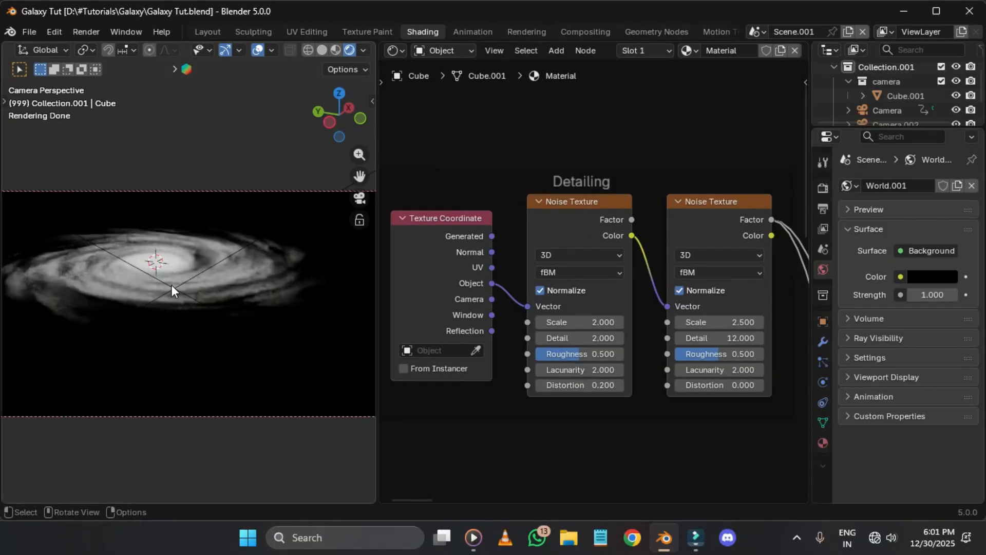
Step: Examine the Detailing frame's Texture Coordinate link and the settings of its two chained Noise Textures
scroll(265, 236, "down", 1)
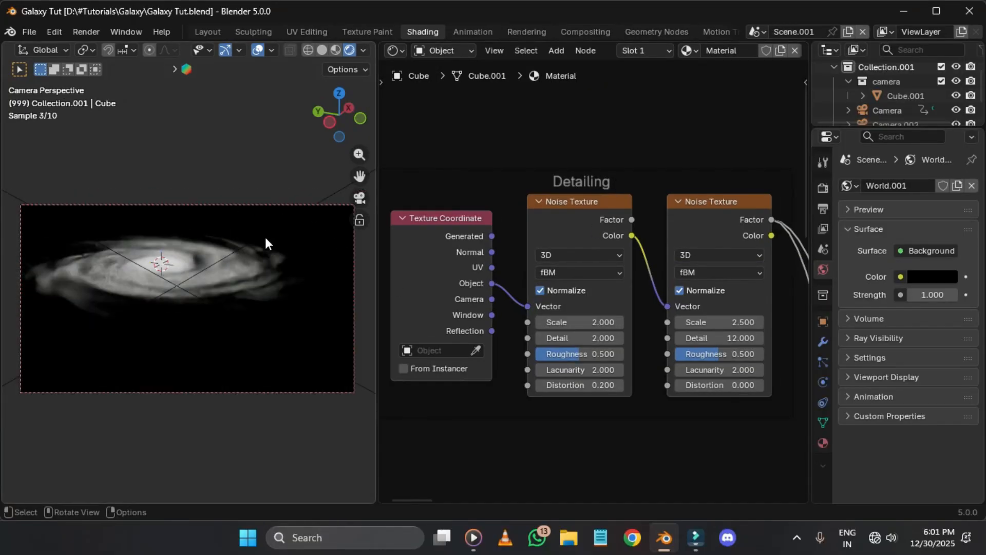
scroll(265, 236, "up", 1)
scroll(581, 256, "up", 1)
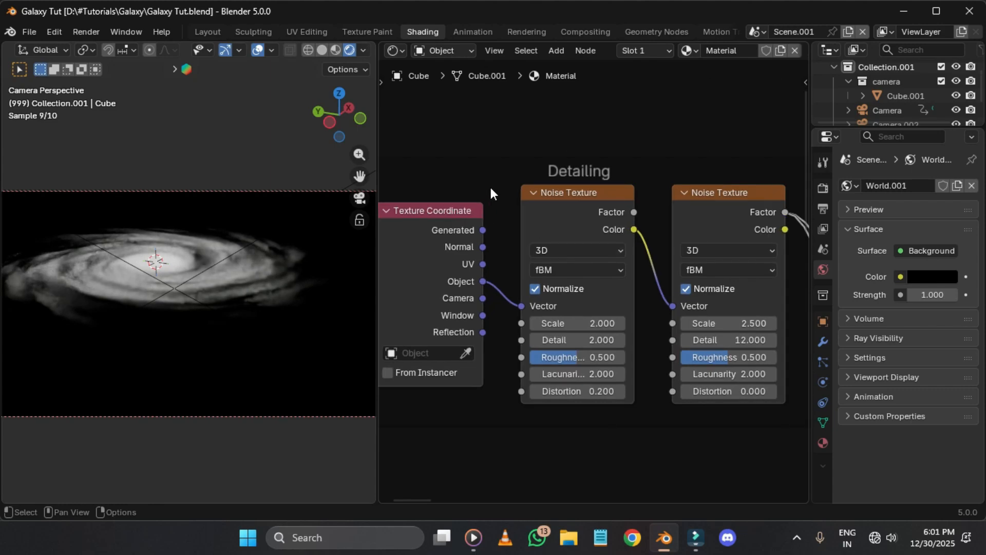
middle_click_drag(520, 159, 546, 119)
scroll(607, 169, "down", 4)
scroll(607, 168, "up", 3)
scroll(607, 169, "up", 1)
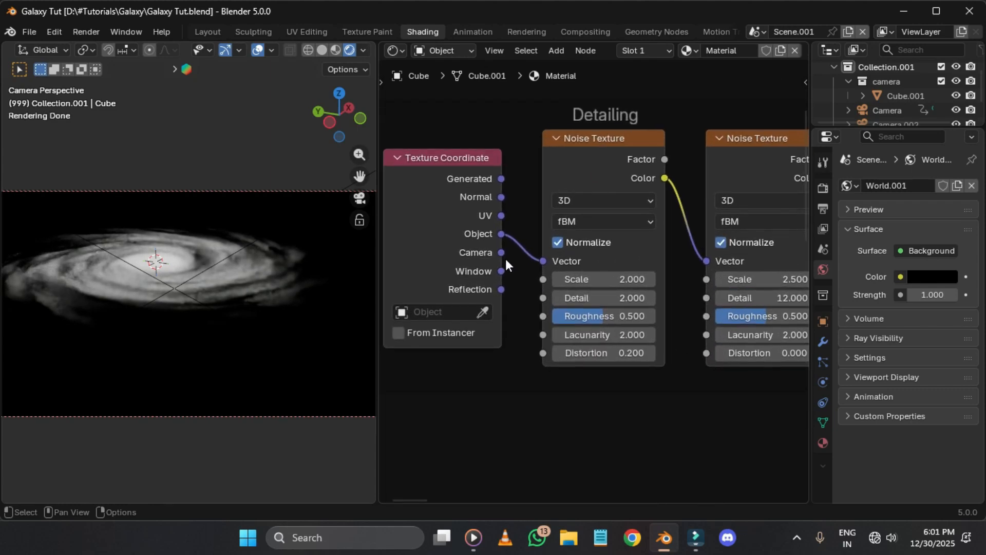
scroll(503, 125, "down", 4)
middle_click_drag(644, 456, 799, 205)
scroll(732, 272, "down", 3)
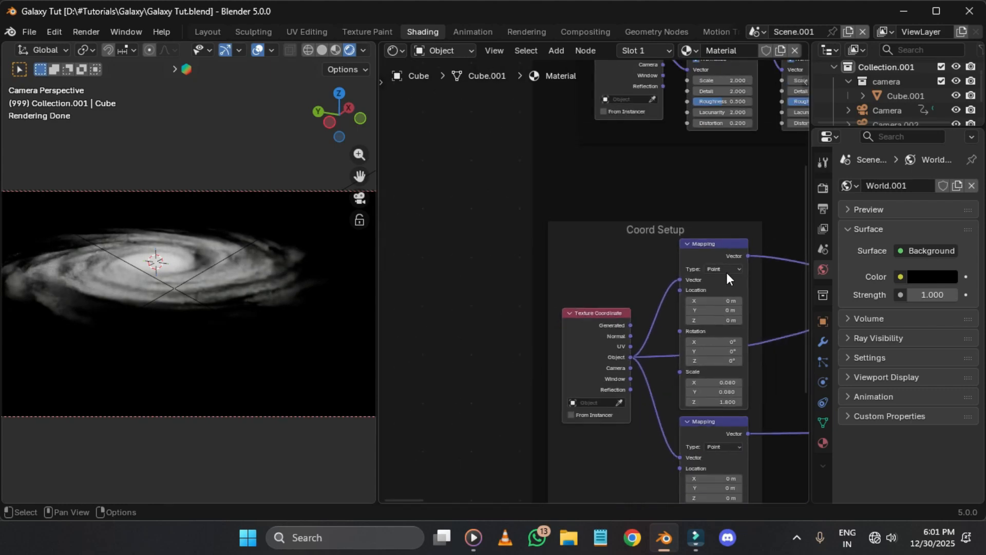
scroll(720, 275, "up", 4)
middle_click_drag(693, 275, 550, 389)
scroll(652, 308, "up", 2)
middle_click_drag(652, 309, 591, 456)
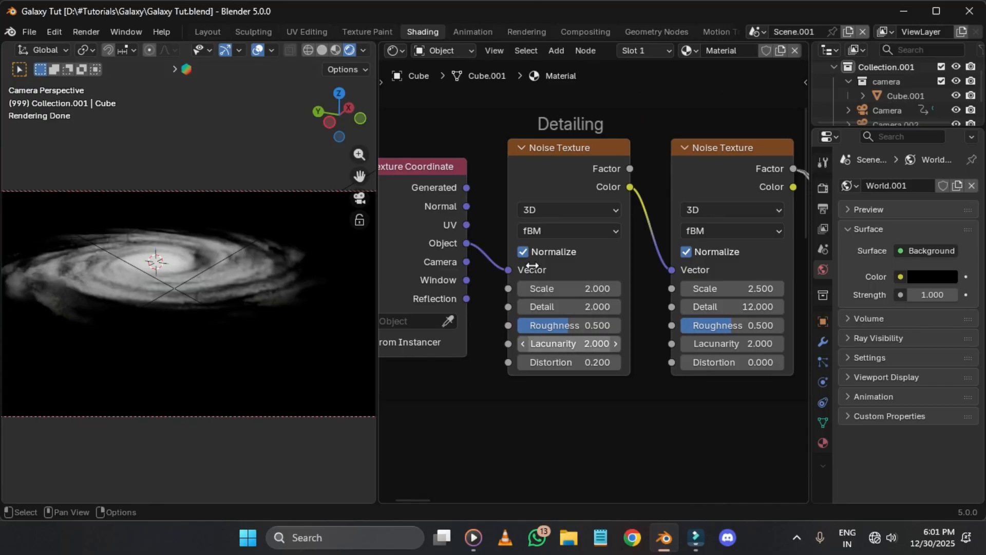
left_click_drag(424, 123, 649, 255)
right_click(650, 255)
scroll(576, 185, "down", 1)
scroll(591, 191, "up", 2)
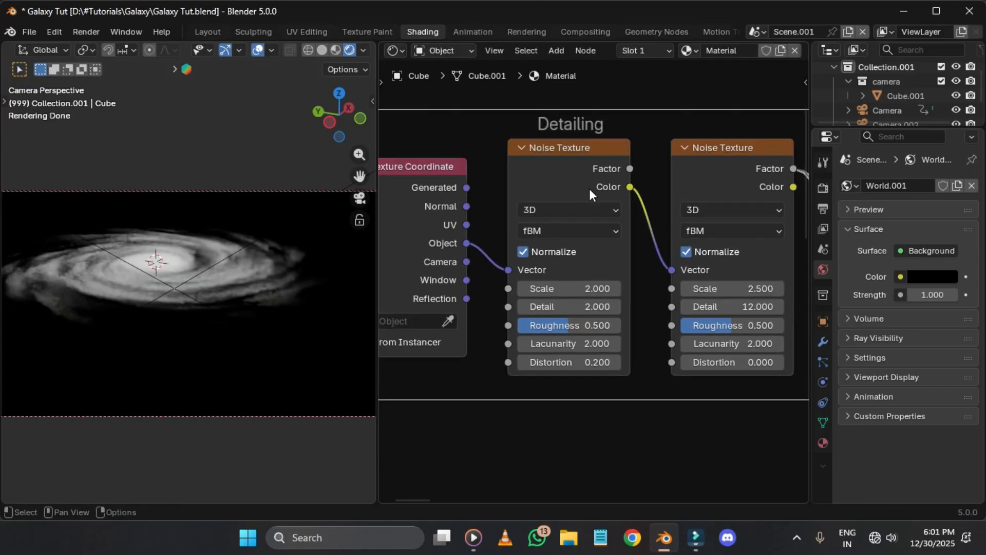
middle_click_drag(582, 200, 582, 193)
scroll(582, 193, "down", 1)
scroll(237, 292, "down", 2)
scroll(599, 127, "up", 3)
scroll(236, 292, "up", 2)
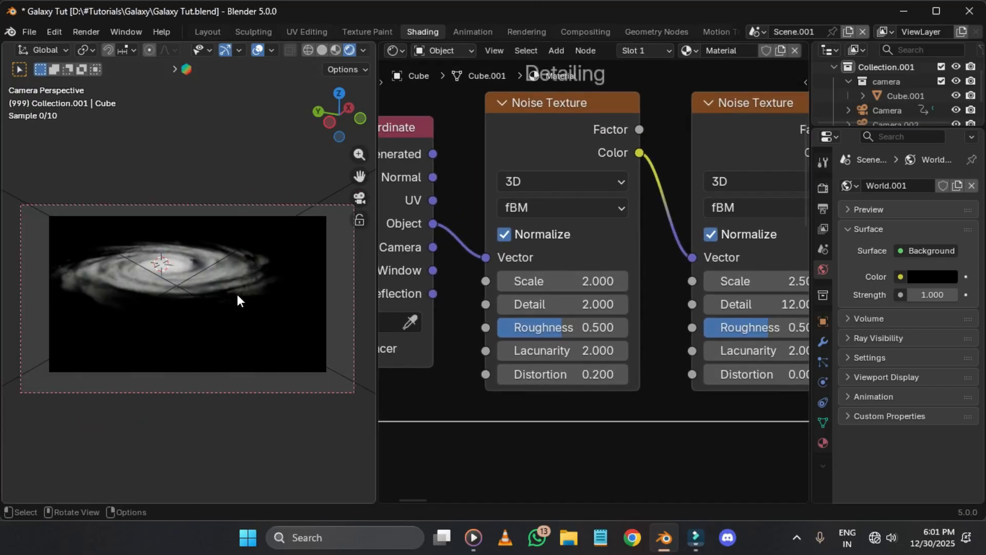
scroll(600, 189, "down", 1)
scroll(601, 277, "down", 3)
Step: Examine the Mapping scales in the Coord Setup frame and the Overlay and Gradient Texture nodes in the Masking frame
middle_click_drag(625, 374, 615, 65)
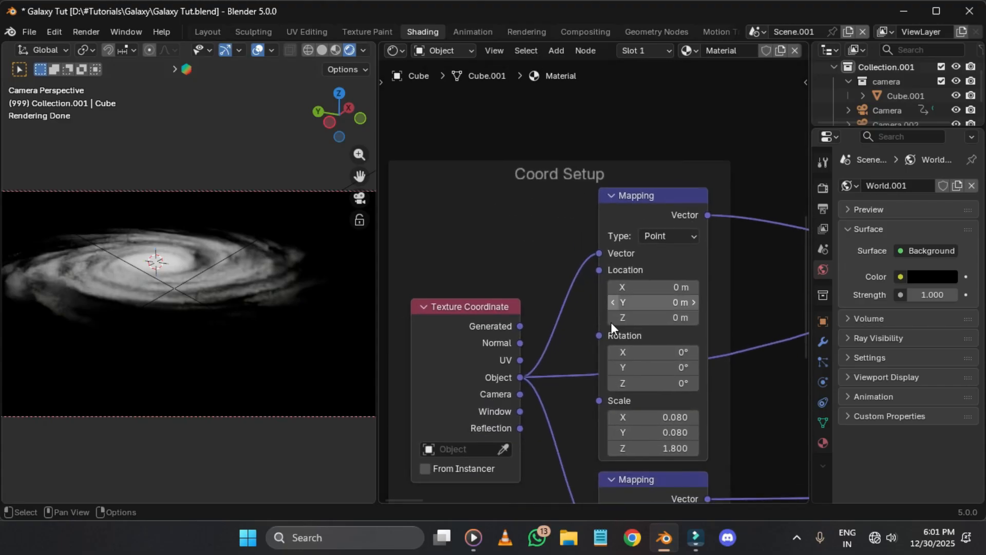
middle_click_drag(610, 319, 592, 165)
middle_click_drag(517, 330, 482, 202)
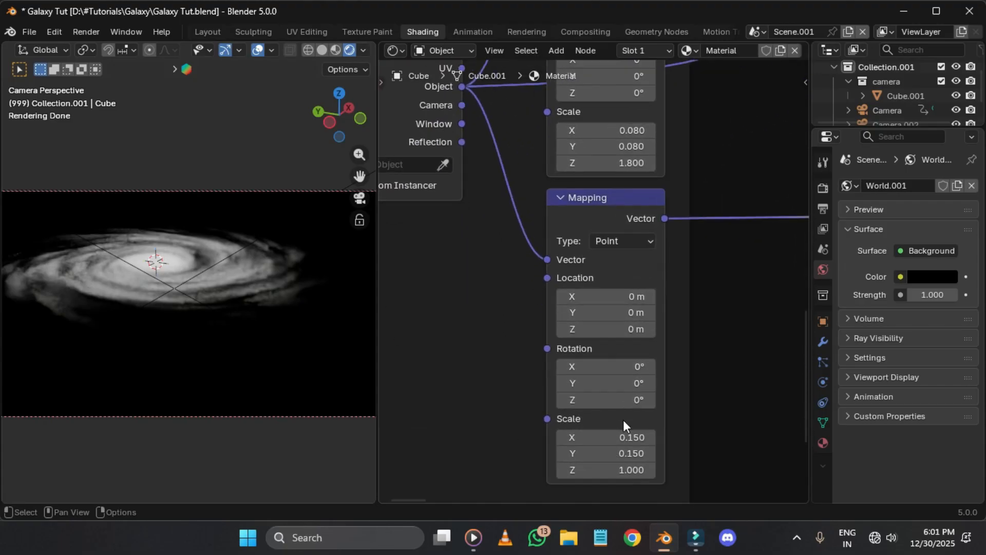
middle_click_drag(719, 169, 437, 375)
scroll(763, 167, "down", 1)
middle_click_drag(763, 167, 391, 146)
middle_click_drag(455, 171, 551, 248)
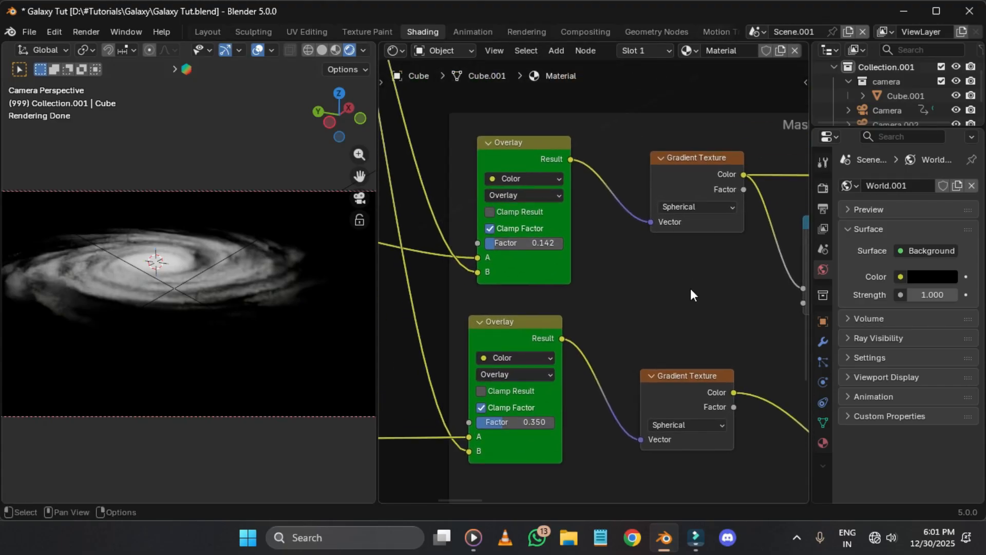
mouse_move(699, 299)
middle_mouse_down()
mouse_move(517, 290)
mouse_move(581, 352)
mouse_move(553, 106)
mouse_move(571, 97)
mouse_move(570, 77)
middle_mouse_up()
scroll(579, 149, "up", 3)
mouse_move(632, 134)
middle_mouse_down()
mouse_move(552, 65)
mouse_move(798, 228)
mouse_move(797, 326)
mouse_move(743, 120)
mouse_move(600, 209)
mouse_move(468, 256)
mouse_move(467, 139)
middle_mouse_up()
scroll(715, 208, "down", 6)
Step: Examine the Multiply, Add and Color Ramp nodes in the End Part frame and the Principled Volume in the Output frame
middle_click_drag(793, 285, 559, 160)
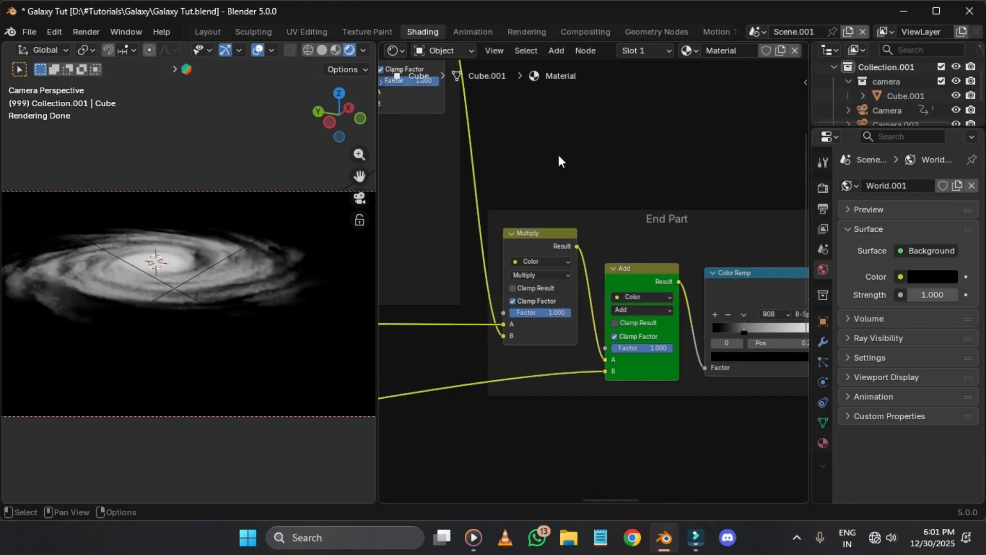
scroll(587, 272, "up", 5)
scroll(725, 186, "down", 1)
middle_click_drag(766, 207, 431, 155)
scroll(564, 161, "up", 1)
scroll(665, 214, "down", 4)
middle_click_drag(666, 214, 491, 194)
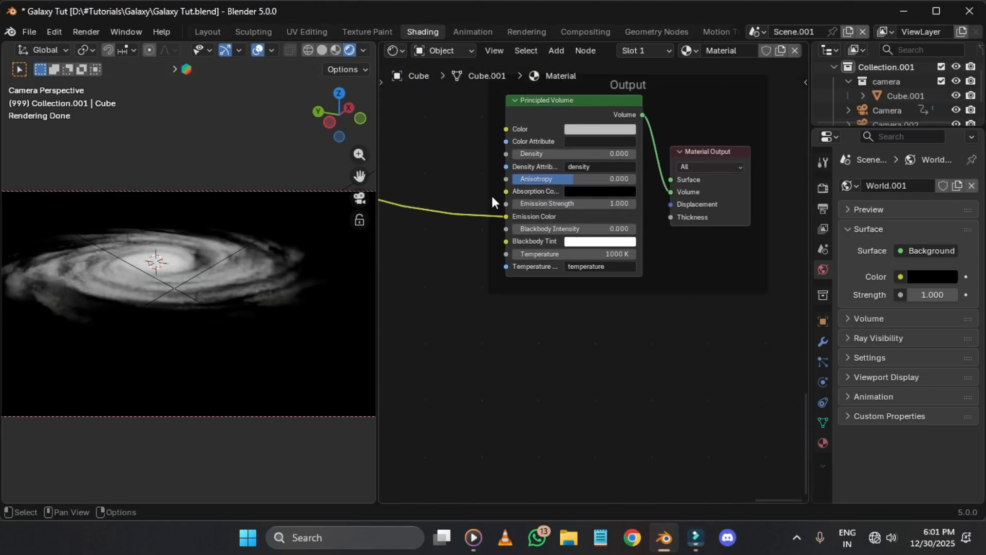
middle_click_drag(571, 174, 627, 143)
left_click(578, 324, "ctrl")
left_click(581, 235)
Step: Add a Texture Coordinate node in the empty space below the Coord Setup and Masking frames
scroll(580, 235, "down", 8)
middle_click_drag(581, 235, 634, 157)
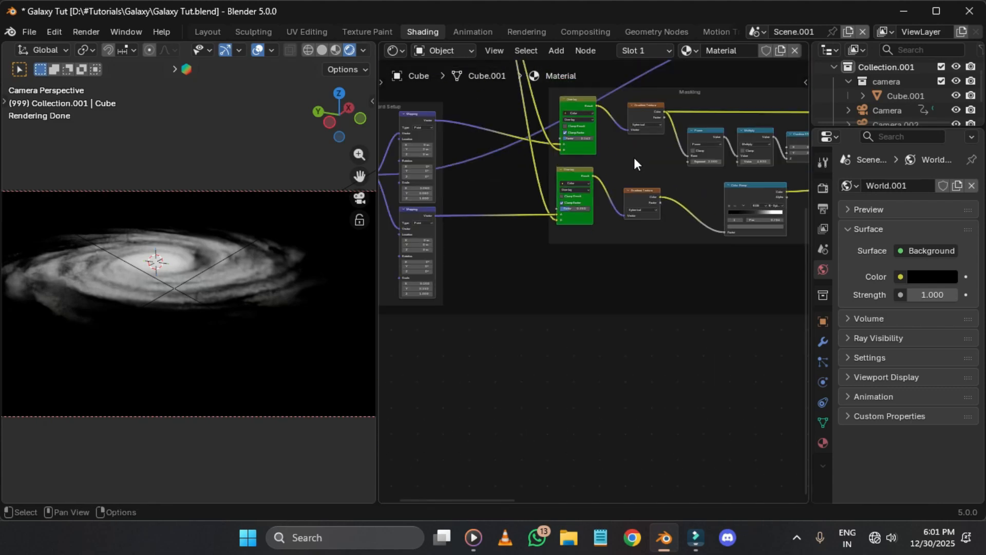
scroll(598, 285, "up", 4)
middle_click_drag(536, 404, 678, 246)
scroll(609, 219, "up", 1)
key("shift+a")
left_click(680, 229)
type("text")
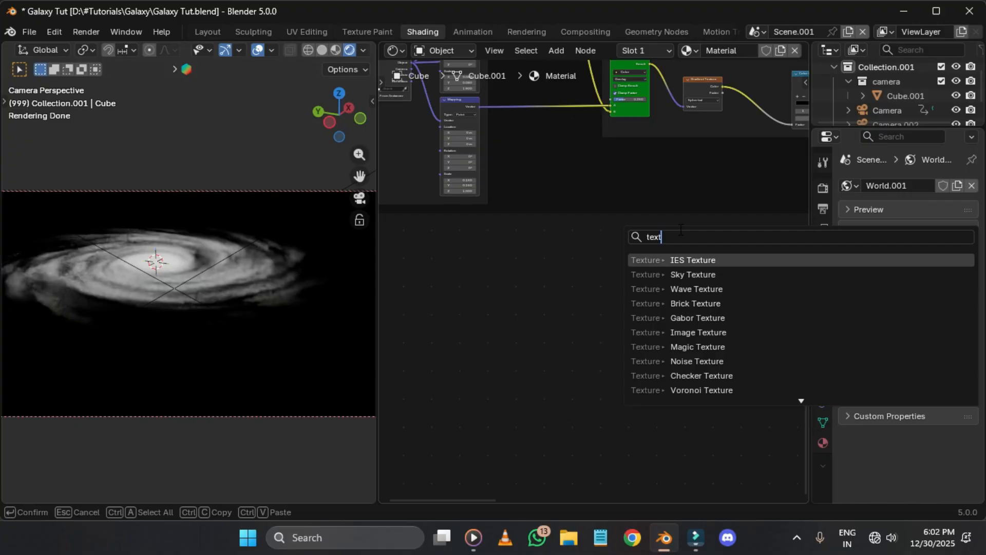
type("ure c")
key("Return")
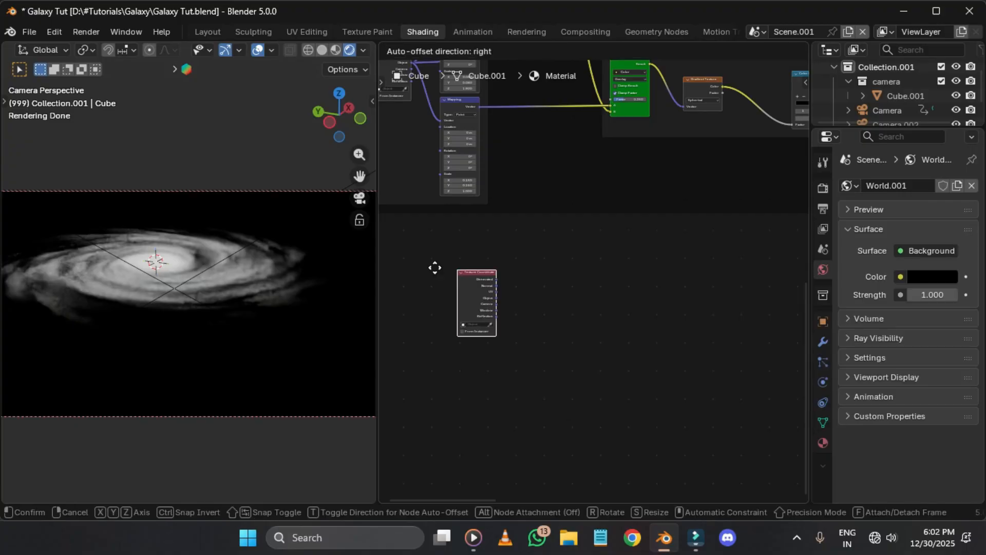
left_click(475, 304)
Step: Add a Mapping node fed by the new Texture Coordinate's Object output and place it beside that node
scroll(502, 285, "up", 5)
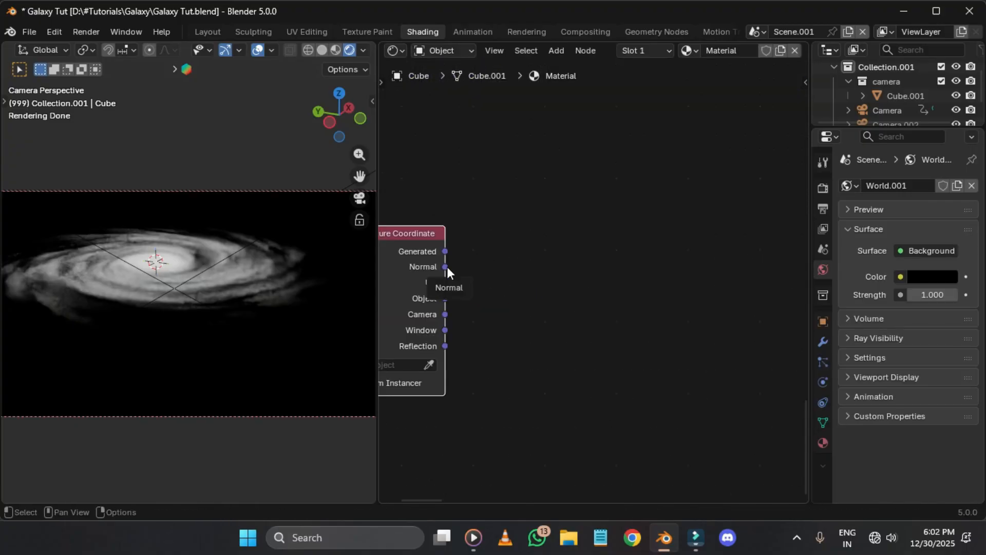
scroll(447, 266, "down", 1, "shift")
left_click_drag(445, 293, 521, 241)
type("mapp")
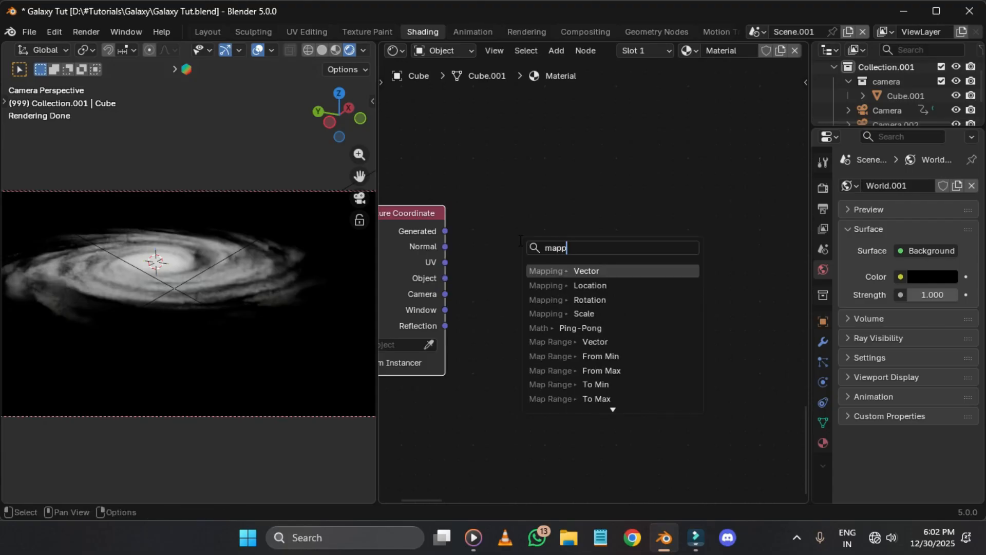
key("Return")
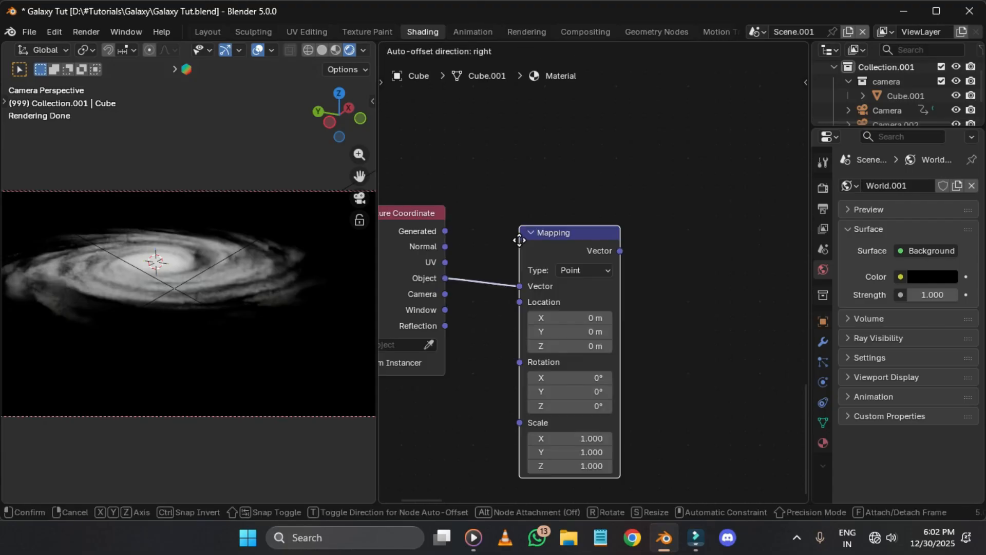
left_click(437, 163)
Step: Add a Voronoi Texture fed by the new Mapping node's Vector output and place it beside the Mapping
left_click_drag(551, 174, 523, 184)
type("vorn")
key("Return")
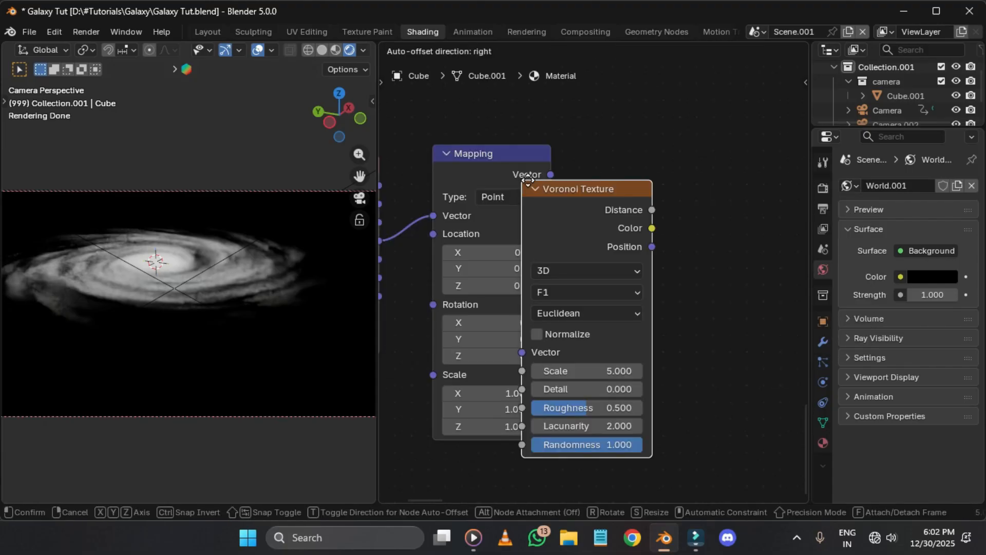
left_click(592, 147)
Step: Start a new linked node from the Voronoi Texture's Distance output
middle_click_drag(591, 150, 540, 105)
scroll(591, 149, "down", 4)
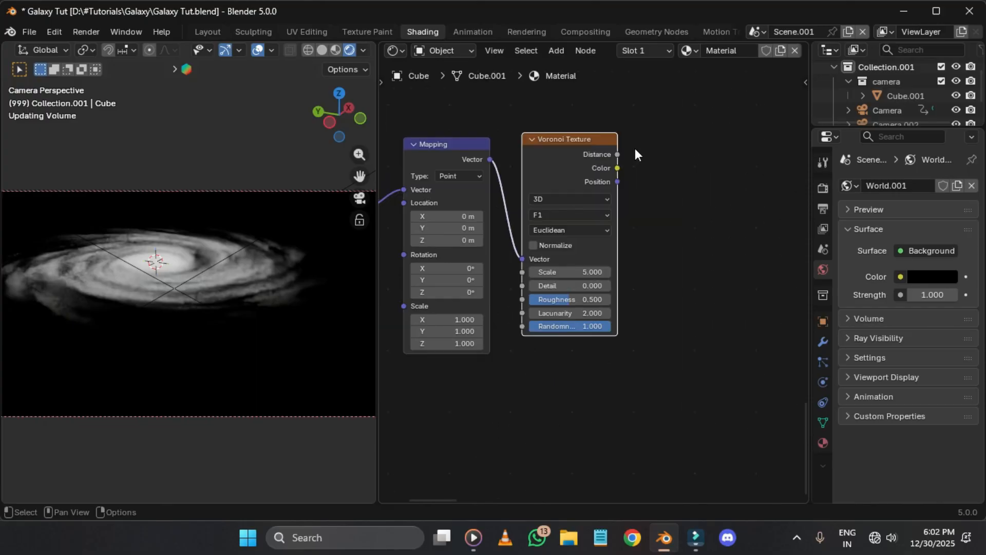
middle_click_drag(590, 158, 522, 187)
left_click_drag(549, 182, 639, 154)
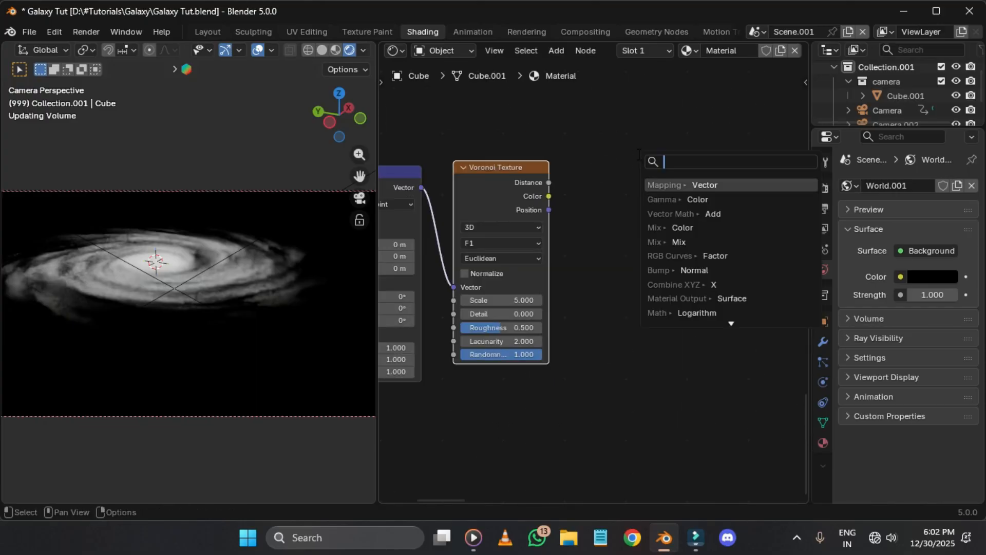
Step: Add a Color Ramp node fed by the Voronoi Texture's Distance output
type("colorr")
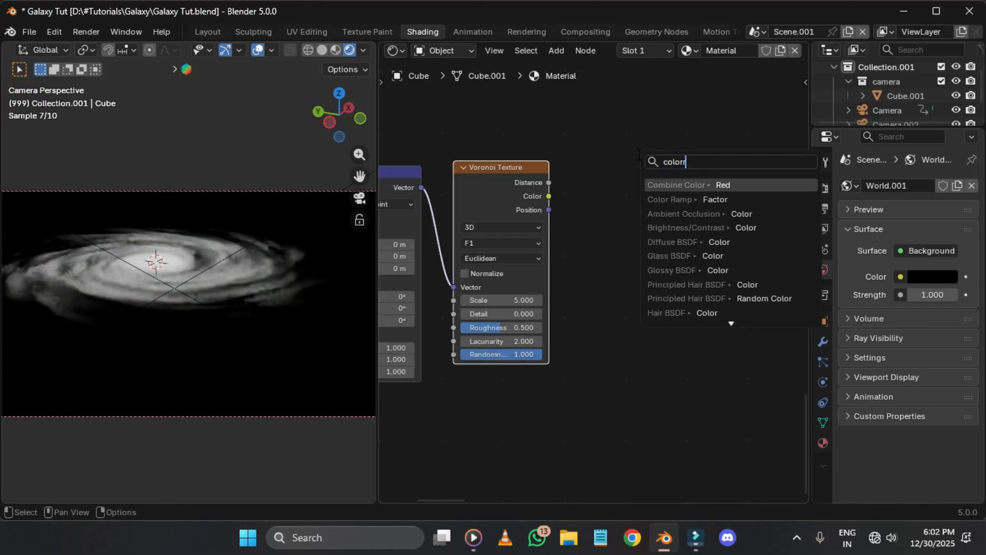
scroll(571, 194, "up", 3)
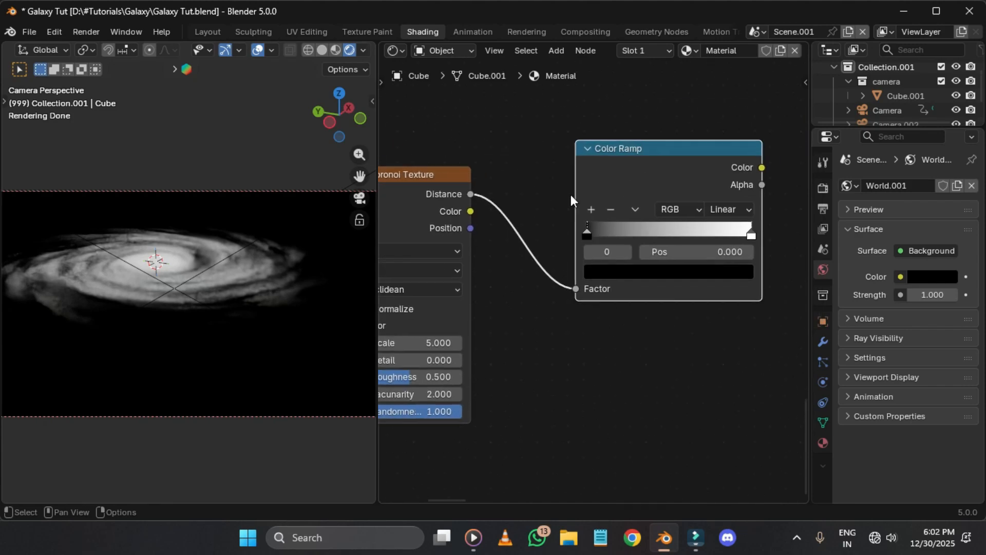
middle_click_drag(619, 253, 587, 206)
scroll(595, 156, "up", 2)
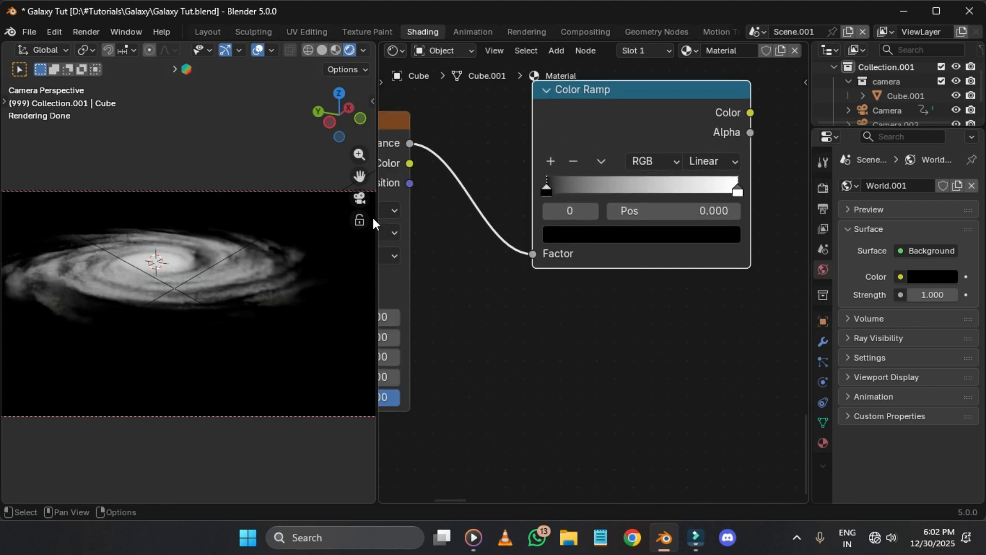
Step: Enable the Screencast Keys overlay for the 3D viewport
key("n")
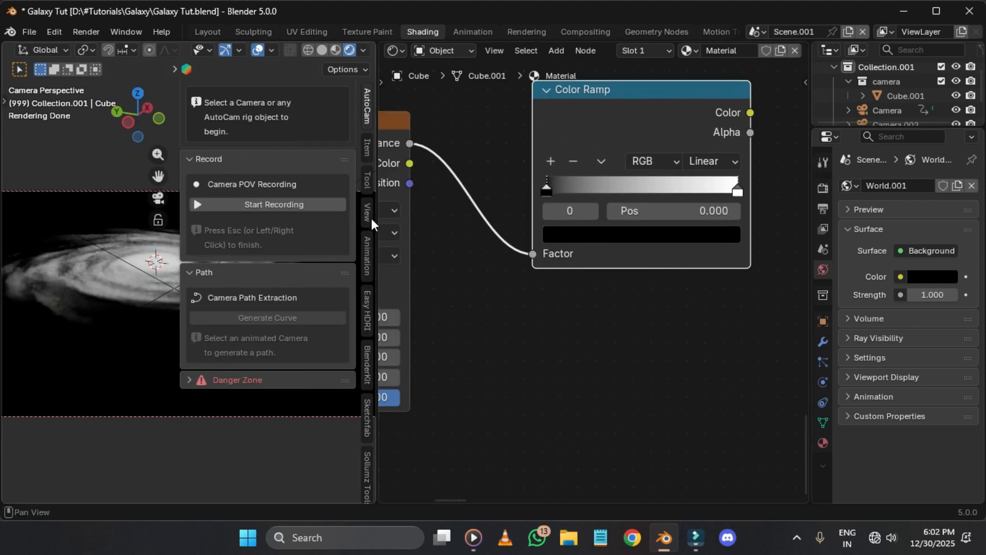
left_click(371, 400)
scroll(372, 411, "down", 4)
left_click(368, 403)
left_click(190, 89)
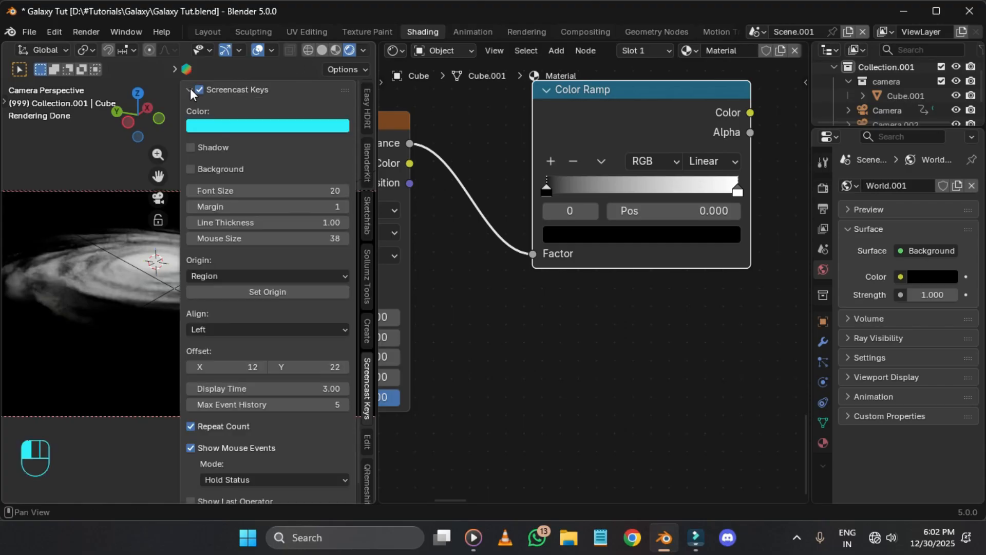
key("n")
Step: Change the new Color Ramp's interpolation from Linear to Constant
middle_click_drag(703, 138, 582, 227)
scroll(589, 270, "up", 2)
scroll(555, 263, "up", 2)
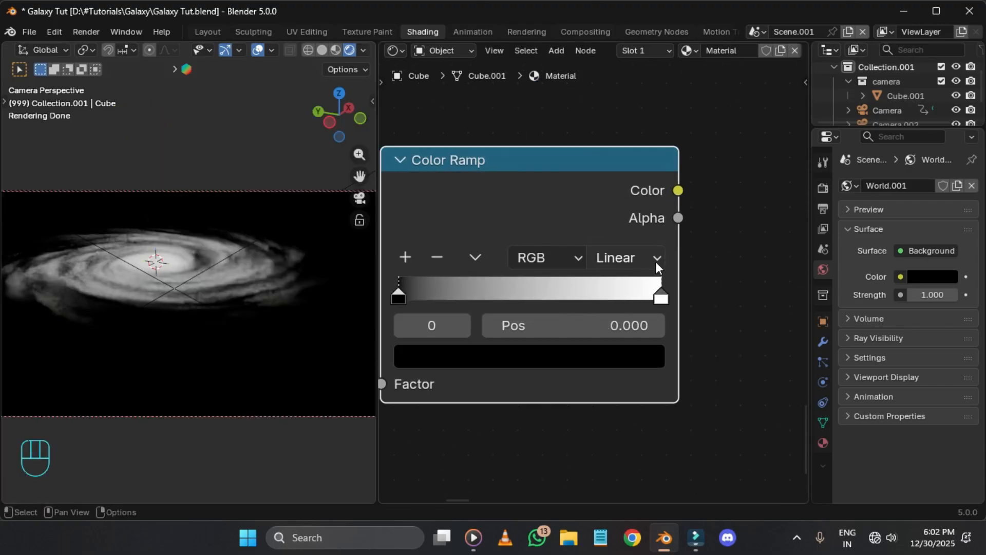
left_click(655, 259)
left_click(639, 428)
middle_click_drag(674, 133, 569, 174)
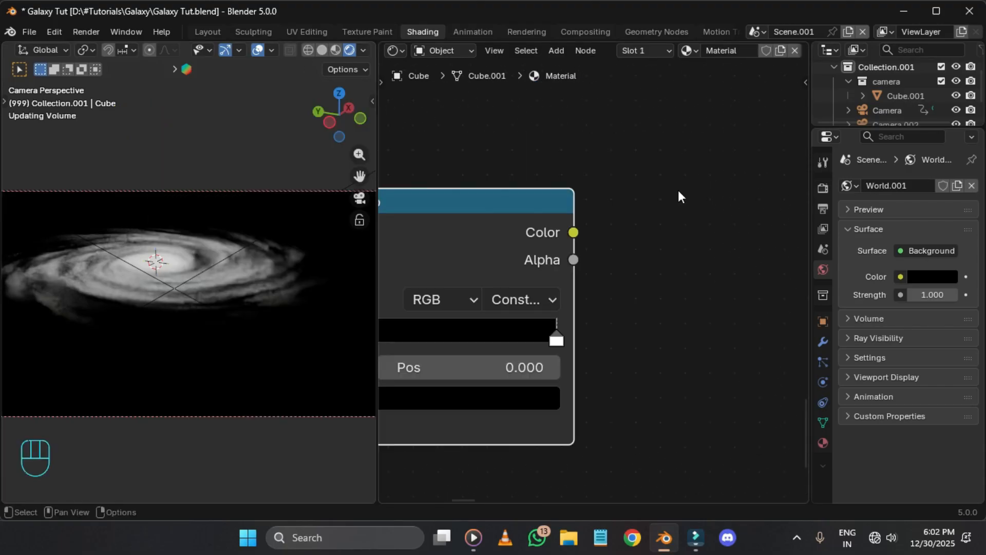
Step: Connect the new Color Ramp's Color output to the shader node before the material output, replacing the galaxy network's link
left_click_drag(586, 234, 596, 175)
right_click(595, 175)
scroll(597, 178, "down", 5)
scroll(596, 178, "down", 6)
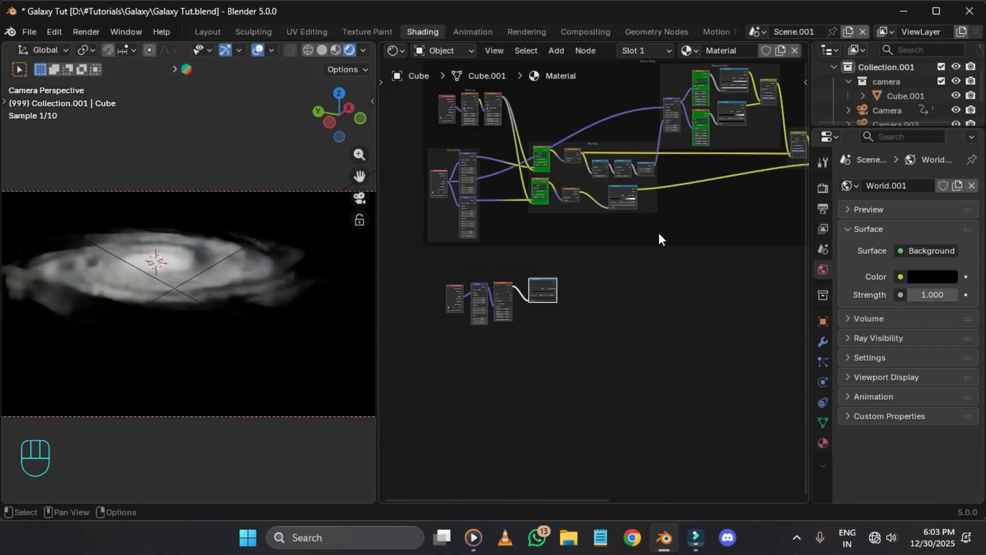
middle_click_drag(659, 232, 491, 201)
scroll(557, 238, "down", 3)
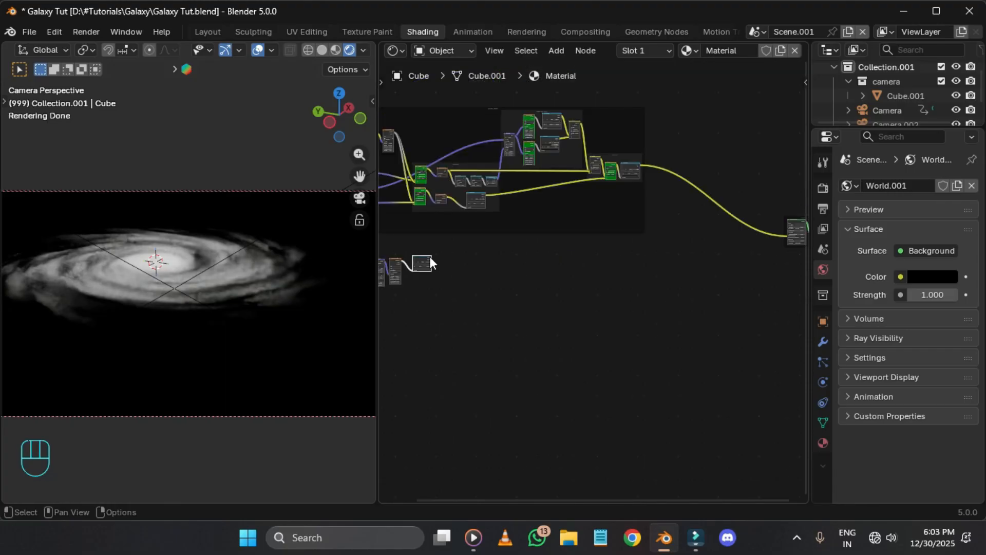
left_click_drag(430, 257, 715, 236)
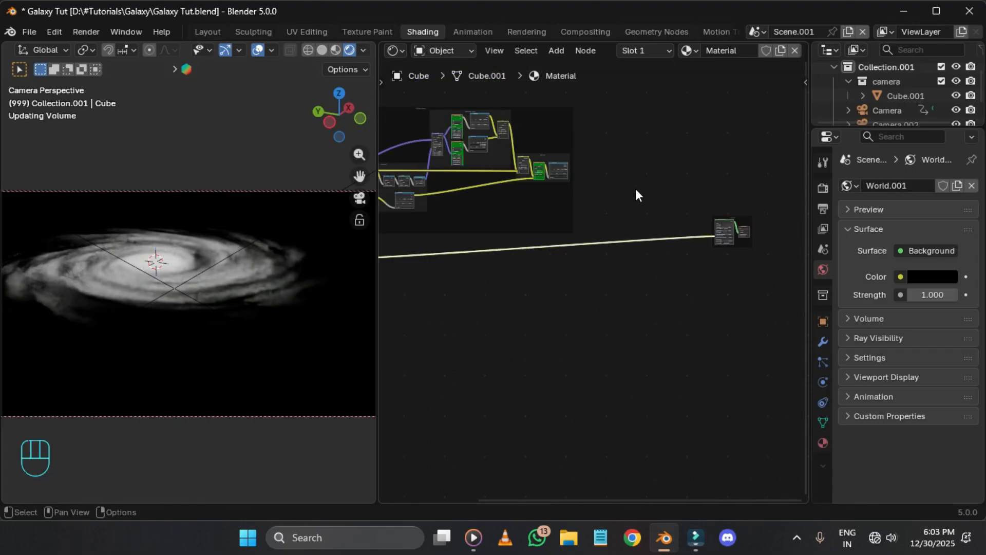
Step: Set the position of the Color Ramp's white stop to 0.023
middle_click_drag(636, 189, 402, 195)
scroll(622, 247, "up", 5)
middle_click_drag(649, 224, 593, 318)
scroll(666, 190, "up", 5)
scroll(609, 309, "up", 9)
scroll(615, 285, "up", 2)
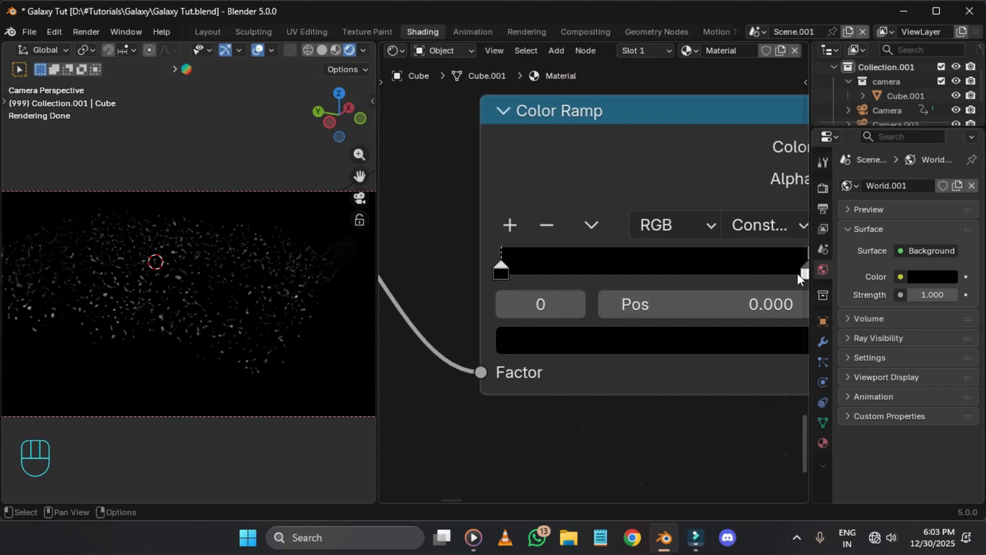
left_click(804, 274)
middle_click_drag(710, 260, 590, 57)
scroll(611, 285, "down", 3)
left_click(618, 355)
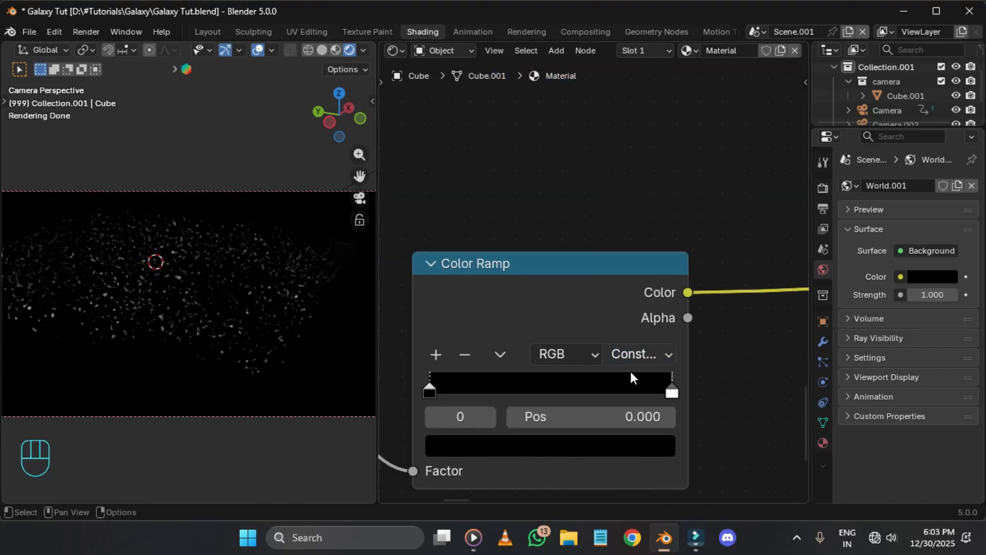
left_click_drag(670, 392, 425, 384)
scroll(614, 389, "up", 2)
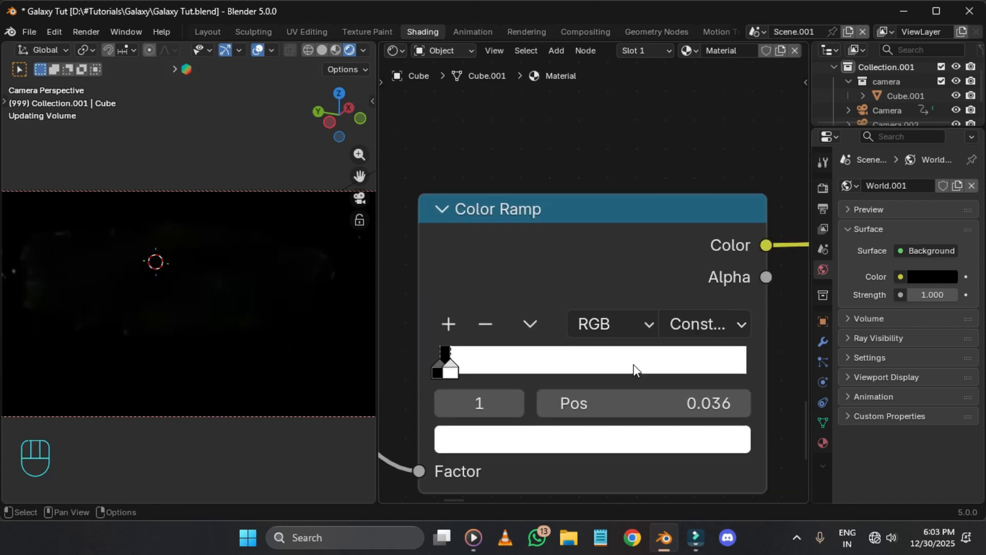
left_click(688, 415)
key("ctrl+a")
type("0.")
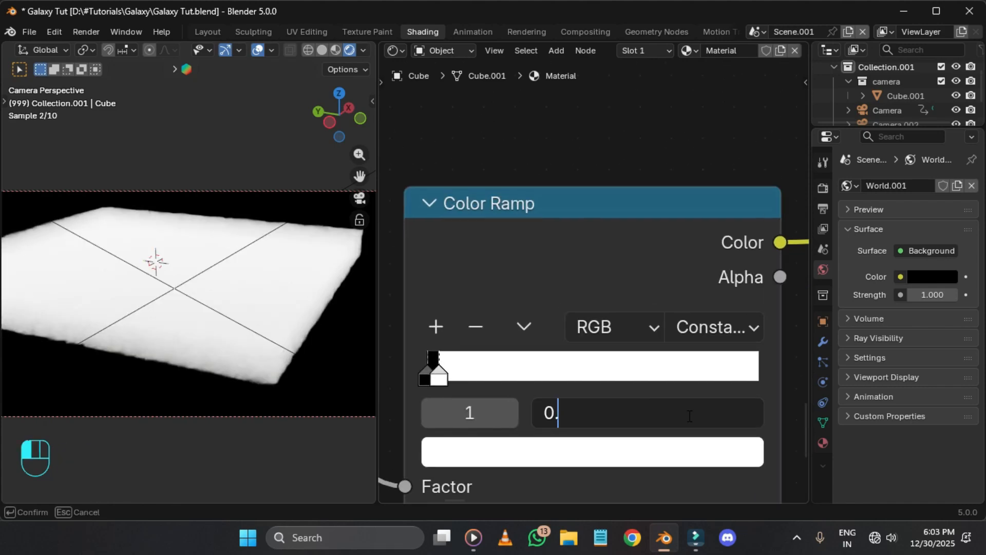
type("23")
key("Left")
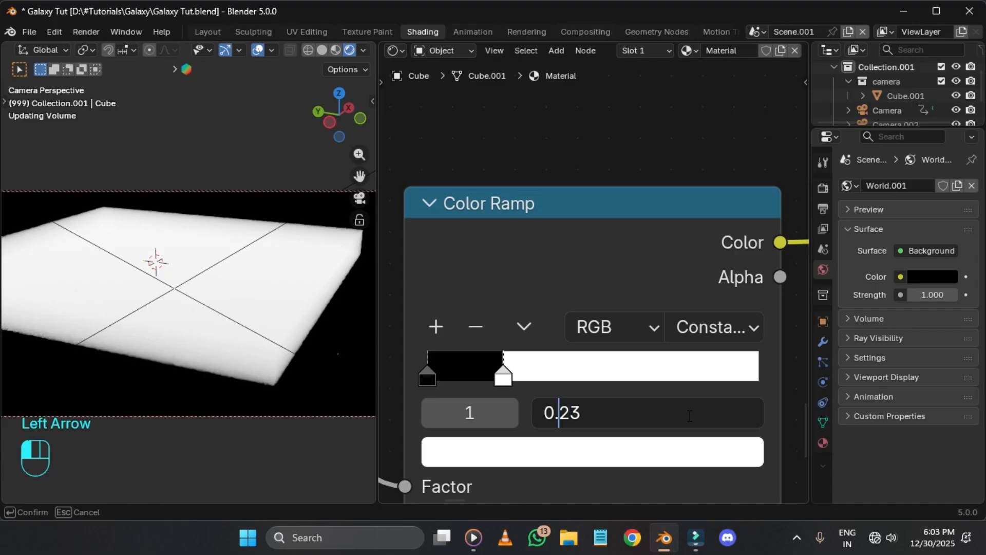
type("0")
key("Return")
Step: Reverse the Color Ramp's stops so white comes first and the black stop sits at 0.023
left_click_drag(419, 379, 438, 377)
right_click(446, 379)
left_click_drag(438, 377, 427, 380)
left_click(432, 377)
scroll(509, 337, "up", 1)
middle_click_drag(529, 325, 541, 294)
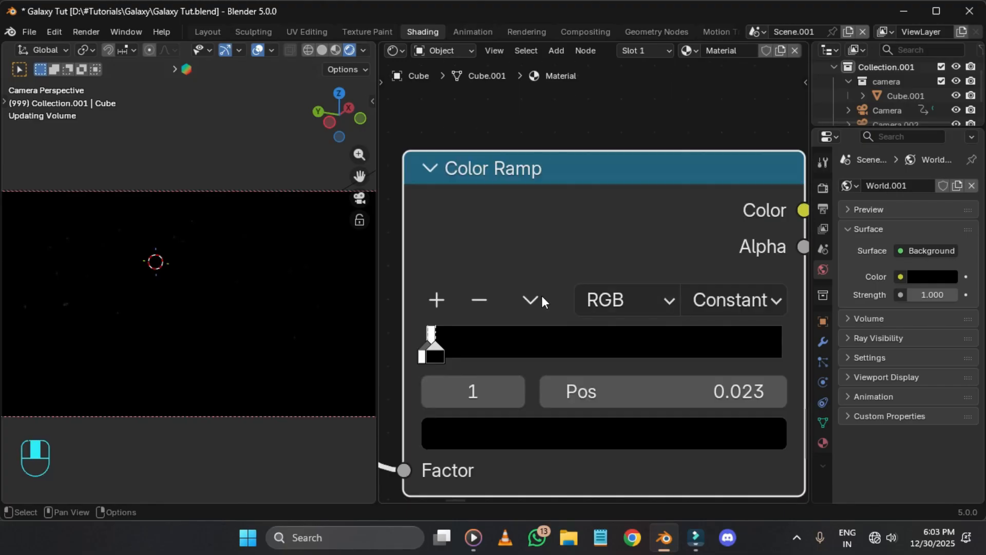
Step: Set the position of the Color Ramp's black stop to 0.030
middle_click_drag(652, 351, 677, 336)
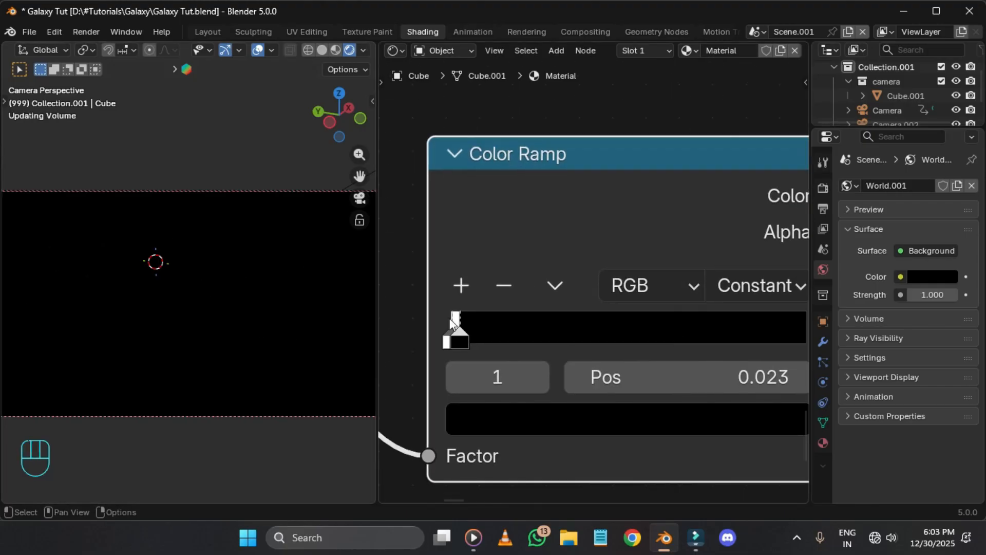
left_click_drag(458, 337, 464, 337)
scroll(236, 314, "up", 1)
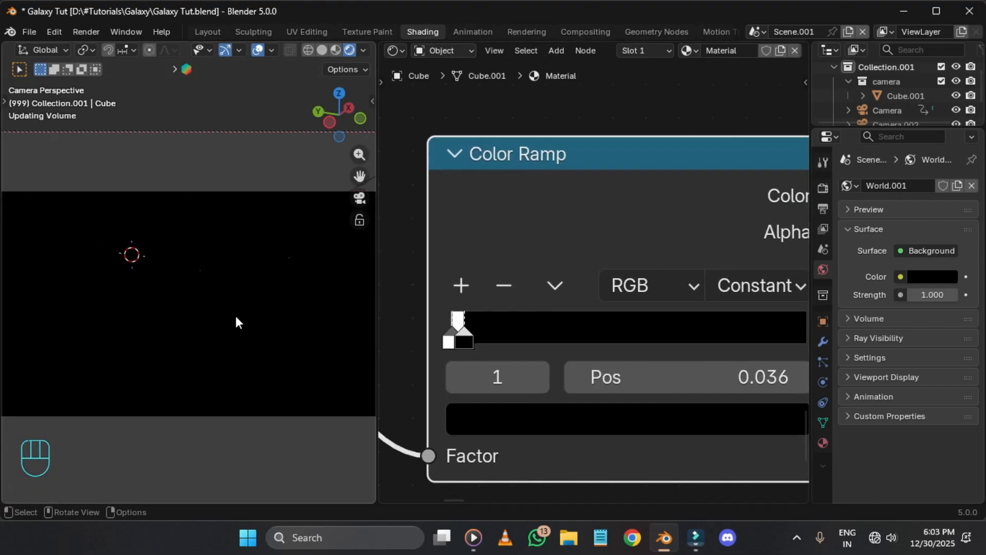
left_click(717, 389)
type("0.030")
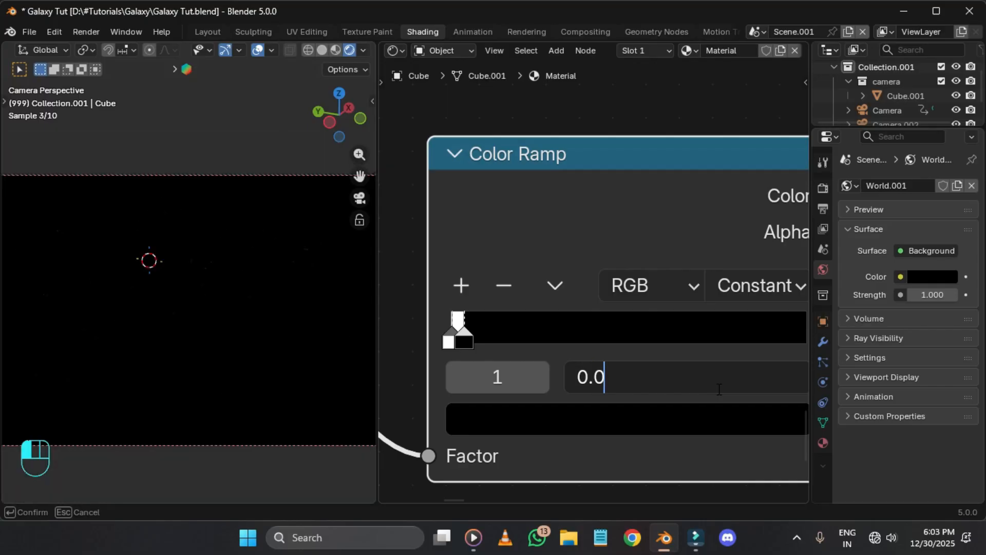
key("Return")
Step: Set the Voronoi Texture's Scale to 0.6
scroll(614, 245, "down", 5)
middle_click_drag(630, 223, 681, 189)
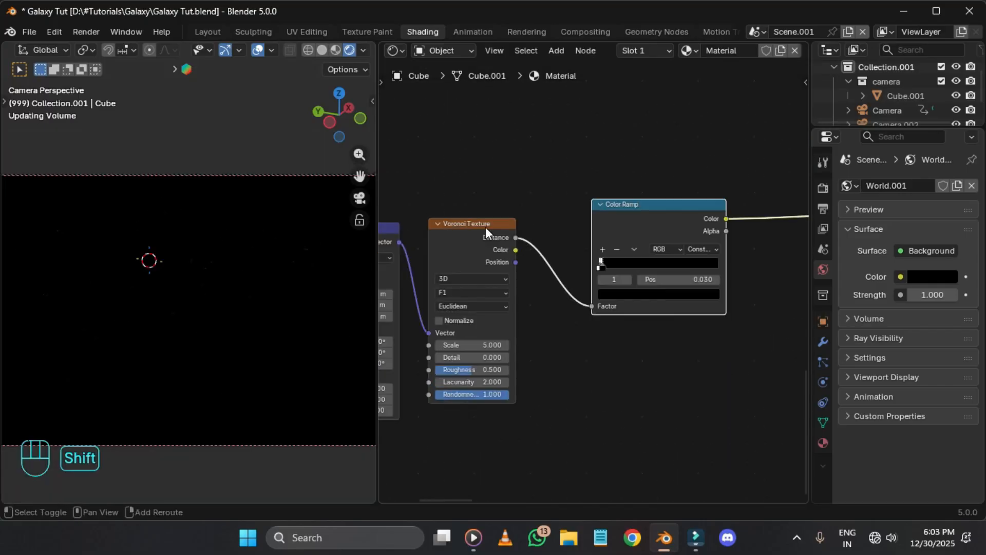
left_click(485, 227, "shift")
scroll(571, 220, "up", 1)
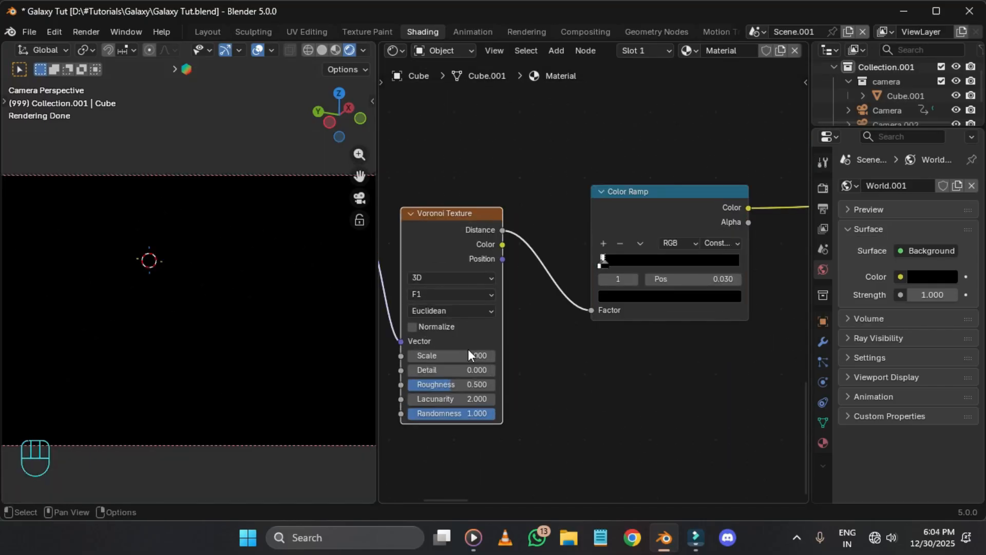
left_click(467, 351)
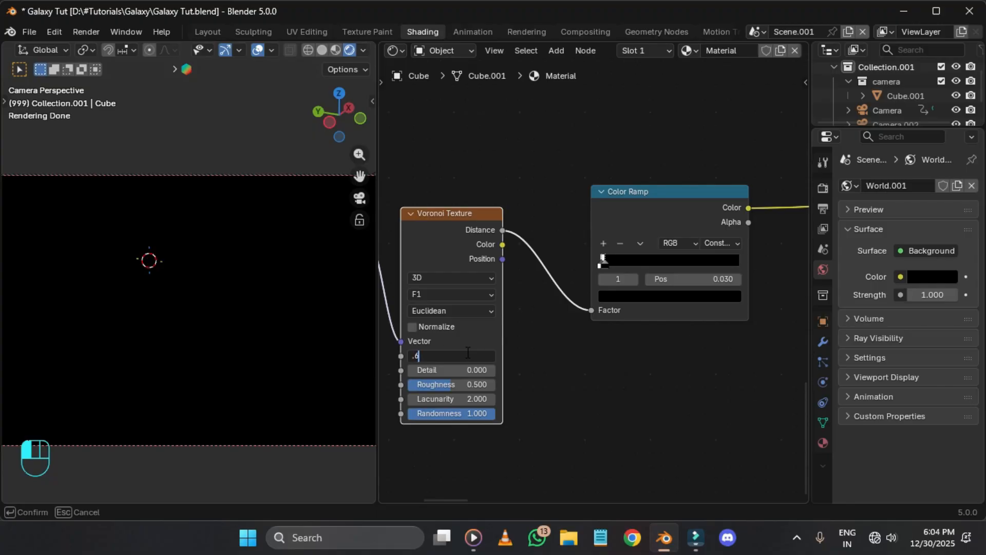
key("Return")
Step: Set the Voronoi Texture's Roughness to 0.3
middle_click_drag(489, 404, 501, 396)
scroll(501, 396, "up", 2)
left_click(482, 394)
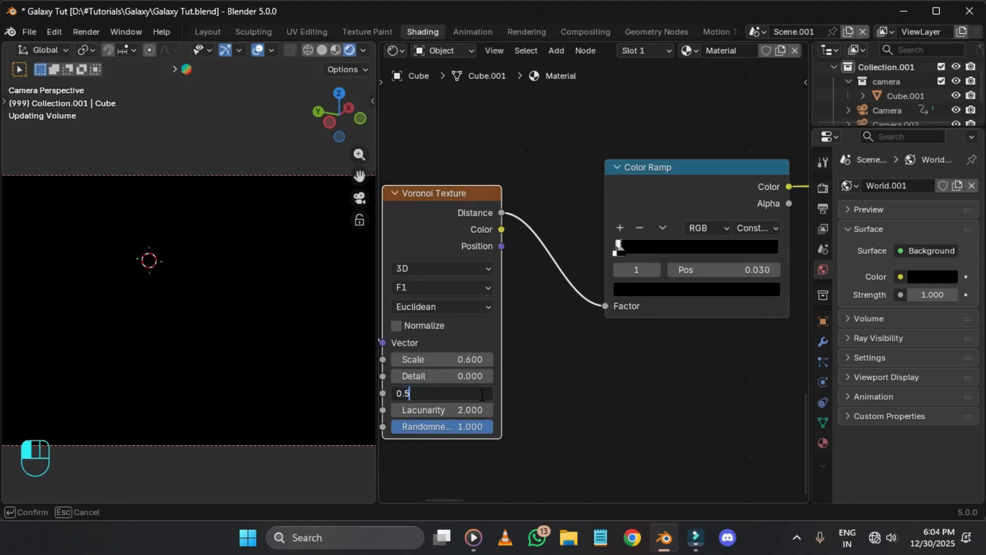
type(".3")
key("Return")
key("BackSpace")
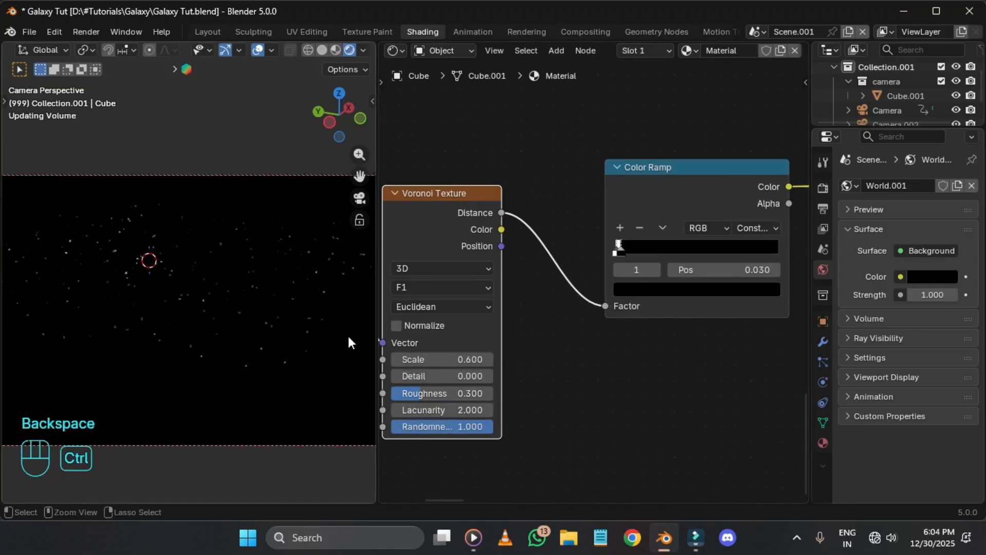
Step: Set the Color Ramp's black stop position to 0.023
scroll(553, 399, "up", 4)
middle_click_drag(475, 413, 555, 382)
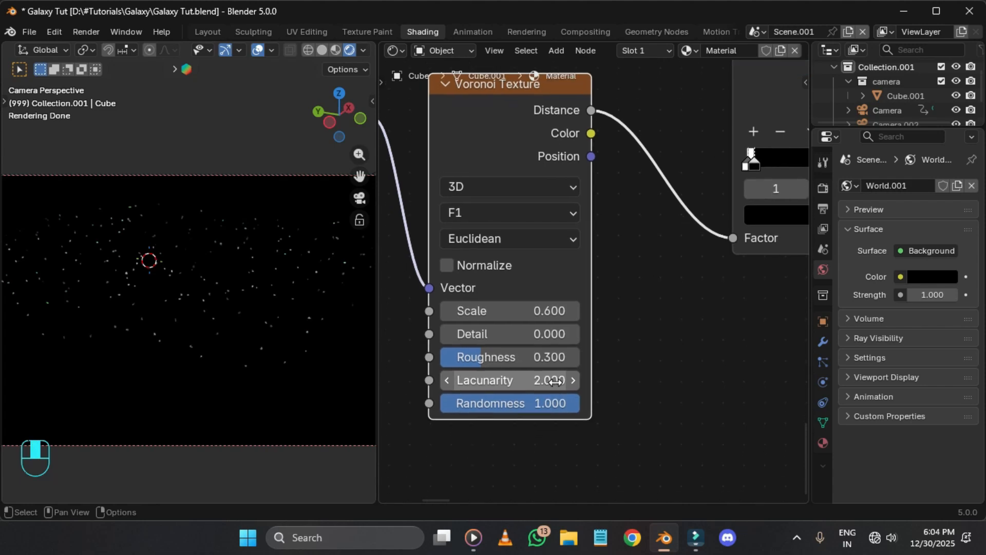
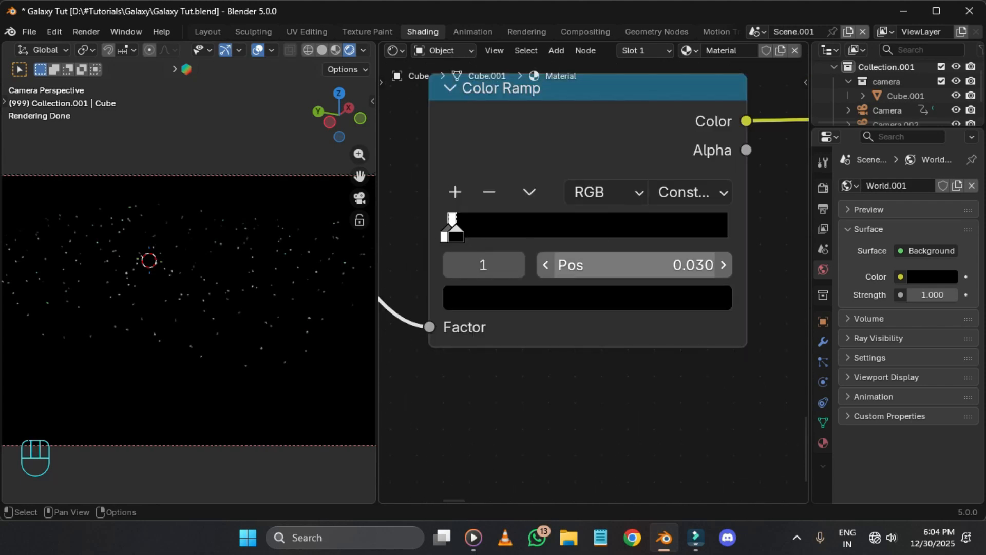
double_click(637, 264)
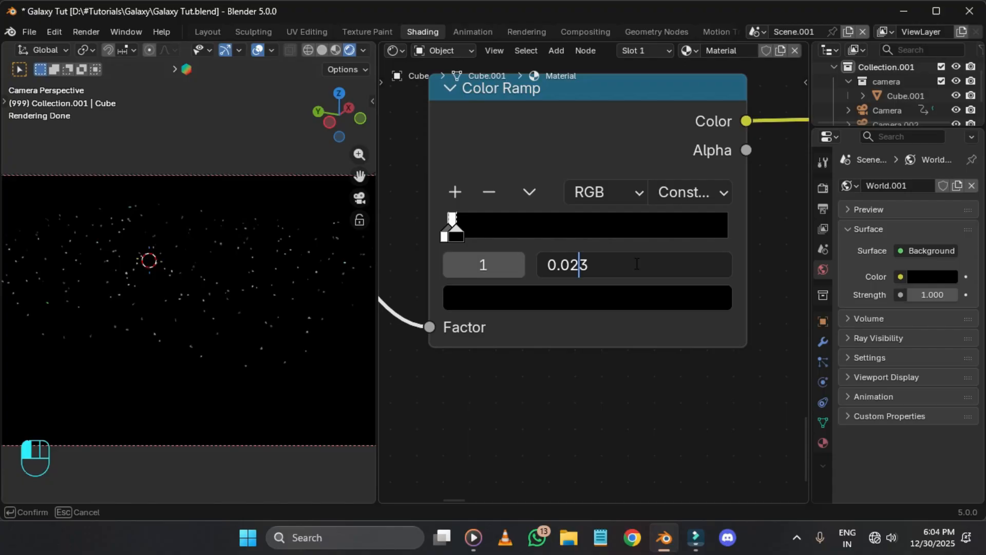
key("Return")
Step: Duplicate the Voronoi Texture below the original with its Mapping link kept, and set the copy's Scale to 1.5
scroll(587, 244, "down", 5)
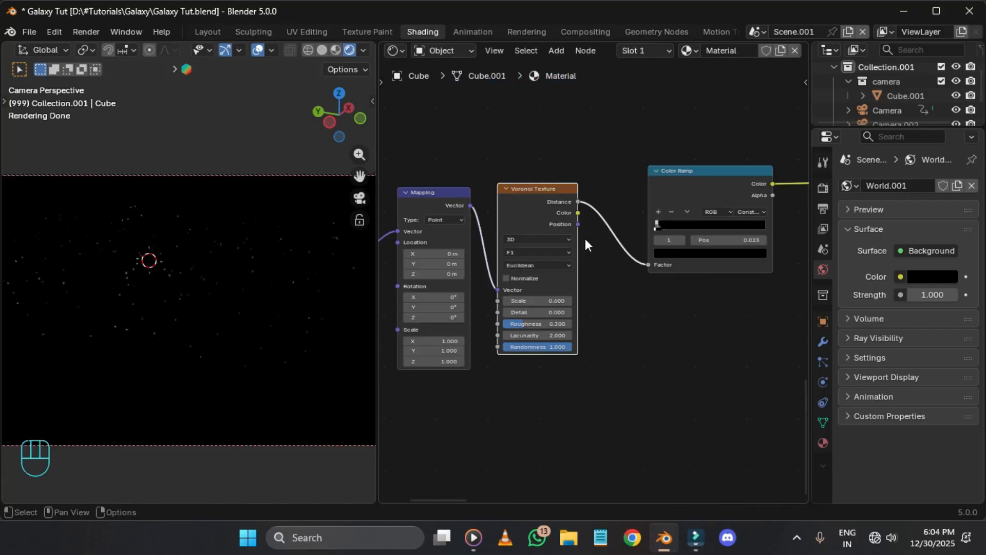
key("shift+ctrl+d")
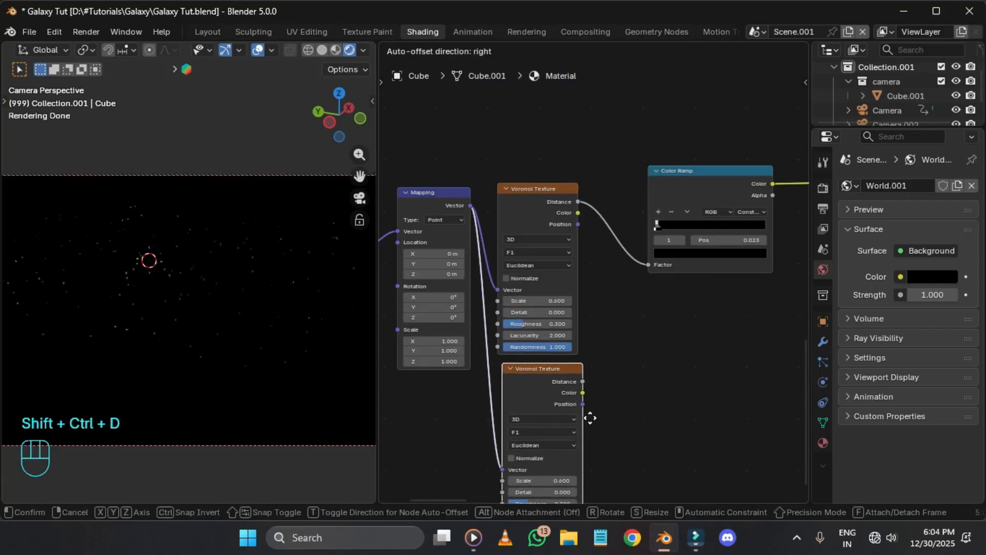
left_click(590, 418)
middle_click_drag(590, 417, 645, 342)
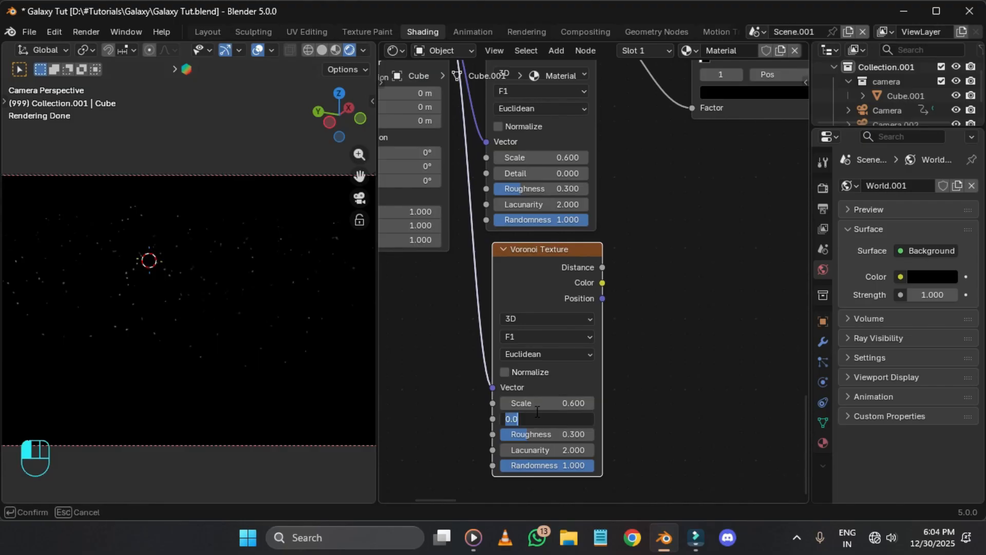
left_click(551, 400)
type("1.5")
key("Return")
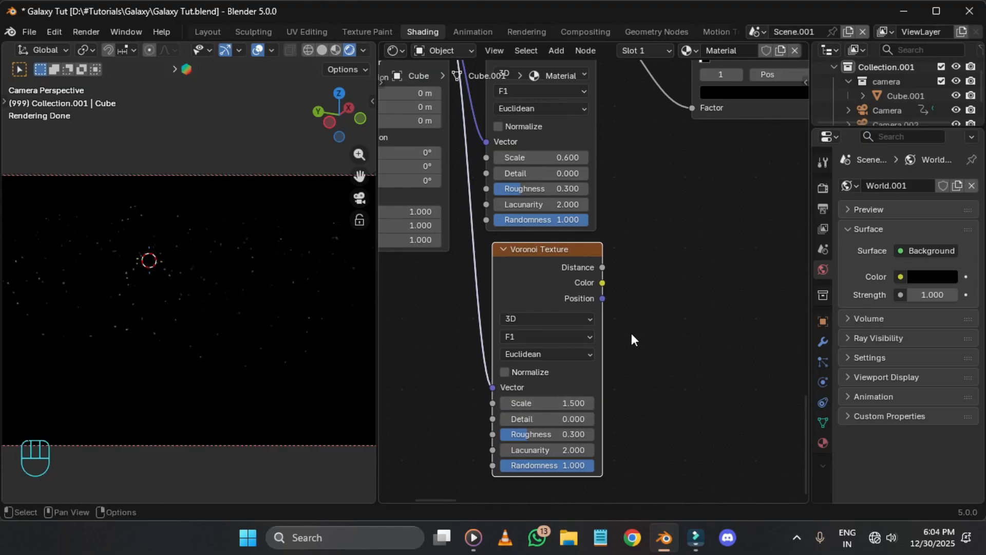
Step: Duplicate the Color Ramp below the original and connect the second Voronoi Texture's Distance to the copy's Factor
middle_click_drag(610, 395, 581, 407)
middle_click_drag(583, 341, 544, 379)
scroll(535, 361, "up", 1)
scroll(534, 359, "down", 1)
key("shift+d")
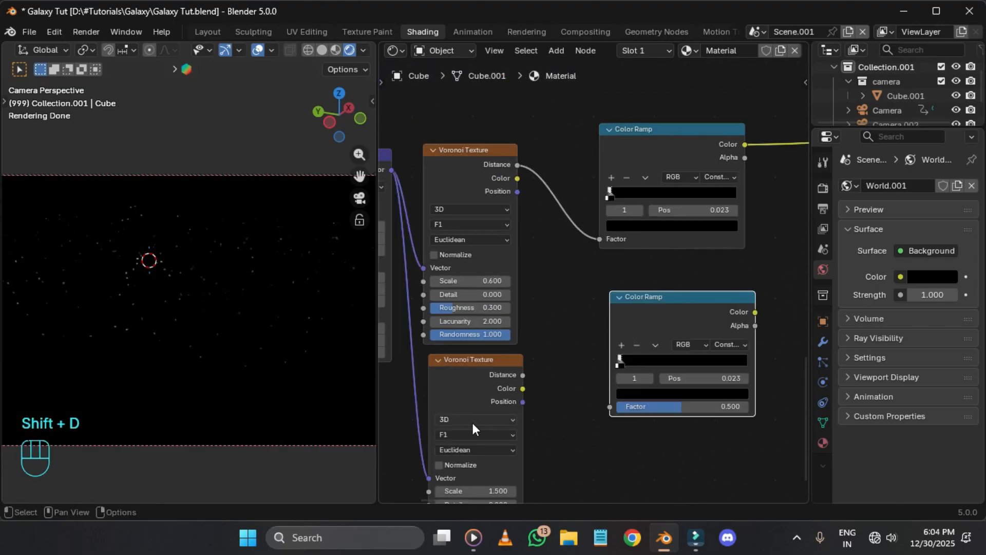
left_click_drag(522, 374, 610, 407)
Step: Set the black stop position of the duplicated Color Ramp to 0.270
scroll(633, 323, "up", 2)
middle_click_drag(633, 323, 539, 342)
scroll(540, 360, "up", 2)
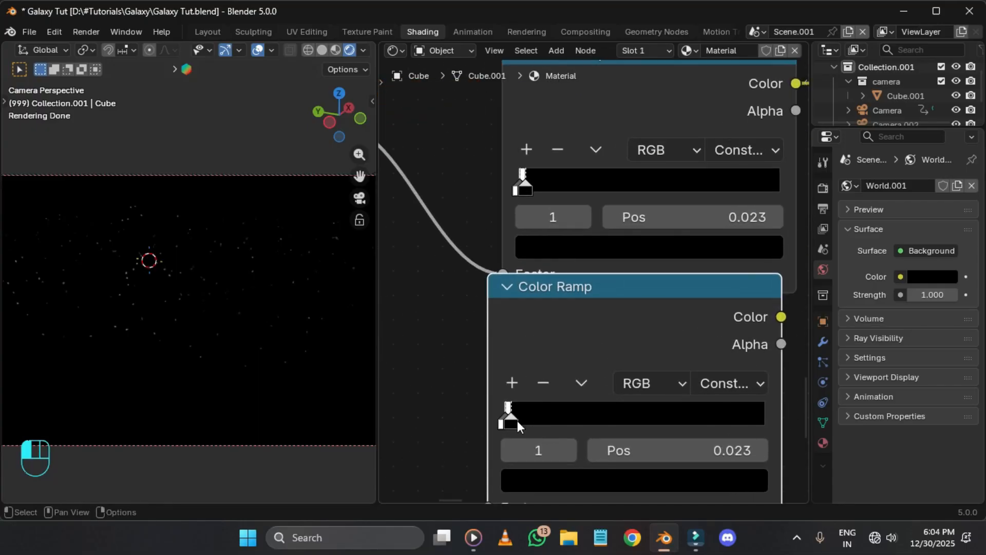
left_click_drag(521, 418, 519, 418)
double_click(692, 450)
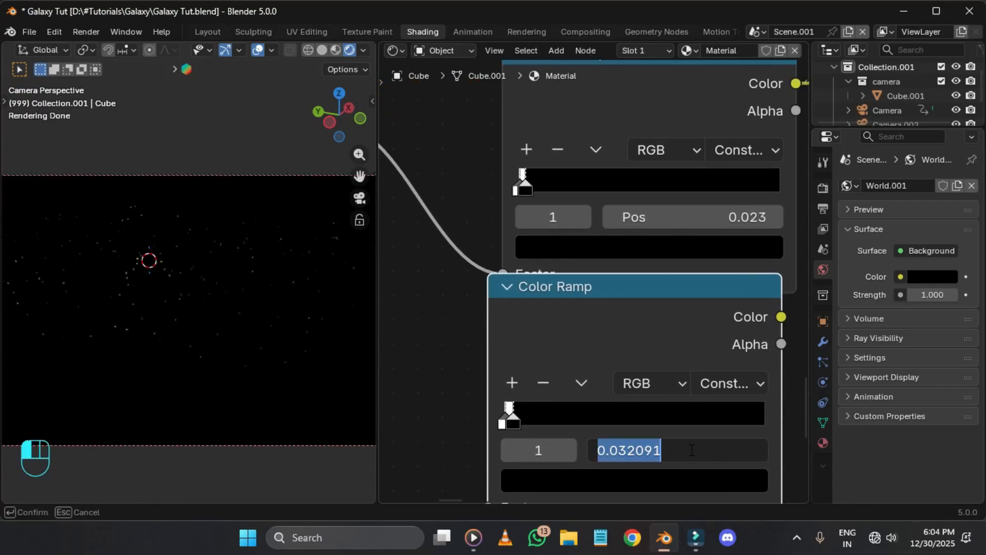
key("BackSpace")
key("ctrl+BackSpace")
type("27")
key("Return")
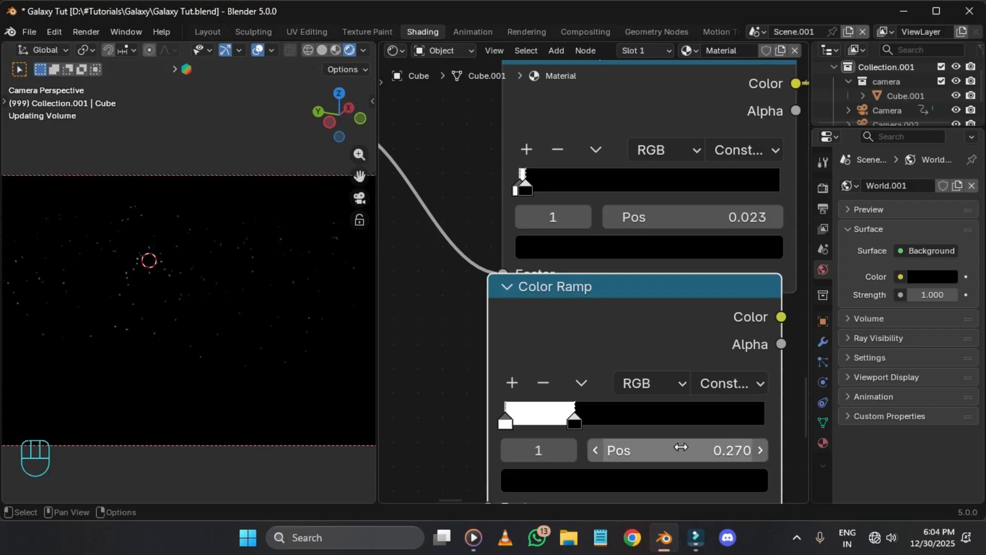
Step: Set the lower Color Ramp's black stop position to 0.027 and shift the node slightly further below the upper one
double_click(673, 448)
key("ctrl+Left")
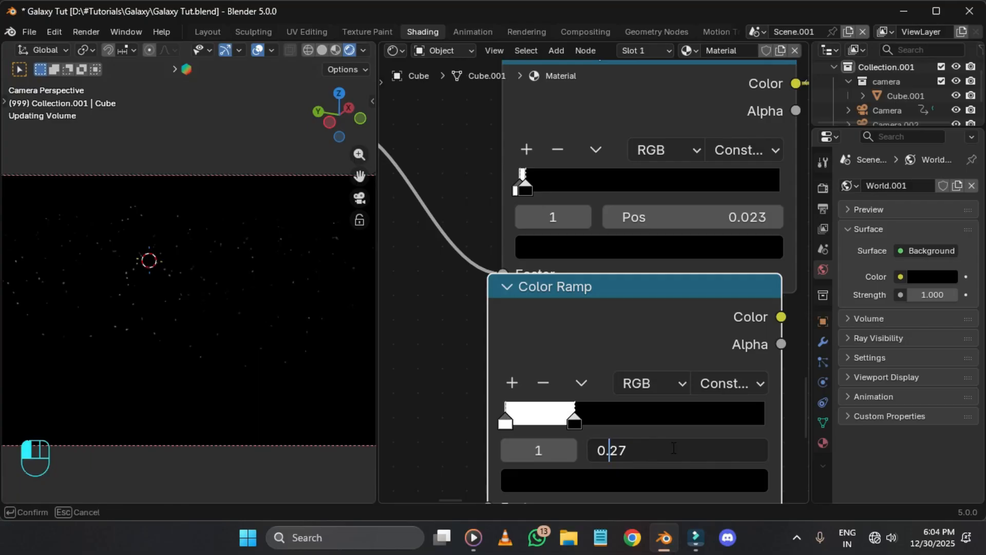
type("0")
key("Return")
middle_click_drag(746, 273, 665, 331)
scroll(665, 331, "up", 3)
scroll(612, 350, "down", 3)
left_click_drag(612, 352, 618, 374)
Step: Insert a Mix Color node on the upper Color Ramp's output link and set its blending mode to Add
middle_click_drag(613, 311, 605, 232)
scroll(648, 285, "down", 4)
middle_click_drag(663, 322, 552, 409)
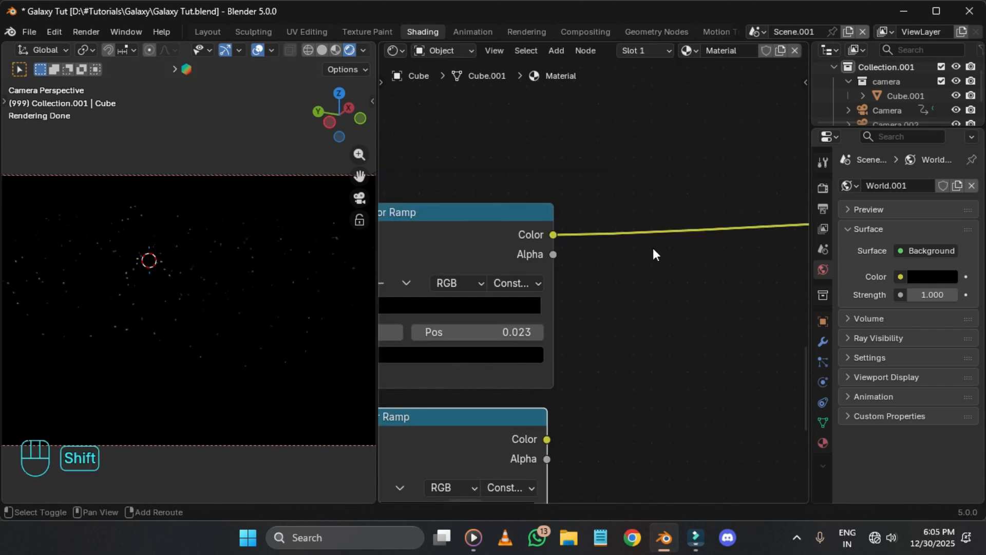
key("shift+a")
type("mixco")
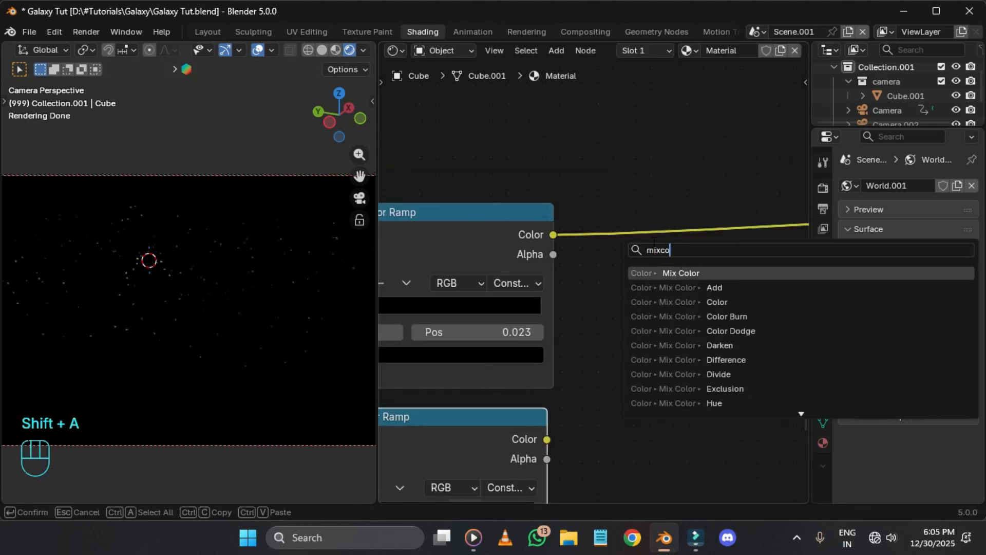
key("Return")
left_click(653, 211)
key("a")
left_click(673, 270)
key("a")
Step: Connect the lower Color Ramp's Color to the Add node's B input and set the Add node's Factor to 1.000
middle_click_drag(673, 270, 670, 206)
left_click_drag(545, 375, 636, 311)
middle_click_drag(683, 340, 638, 365)
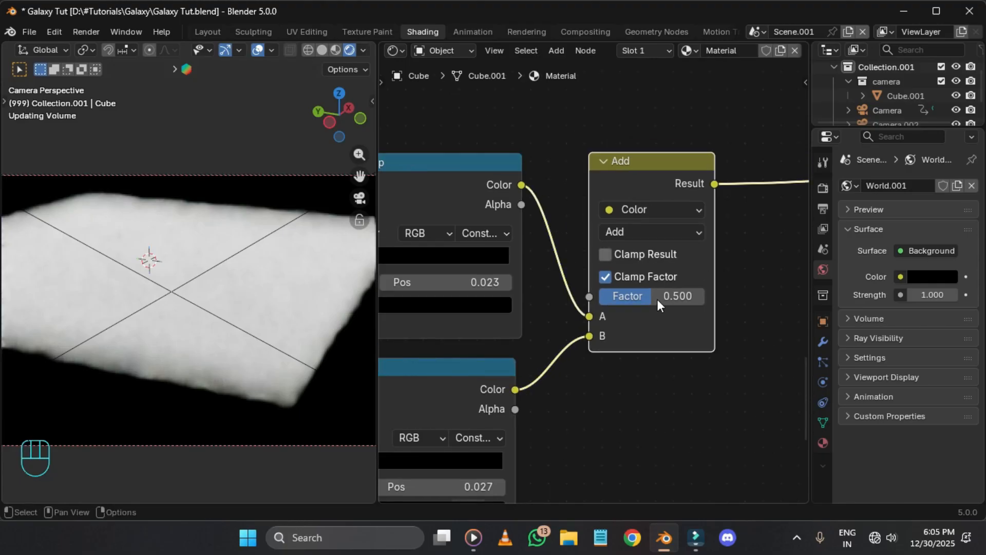
left_click_drag(658, 299, 704, 297)
middle_click_drag(703, 297, 690, 288)
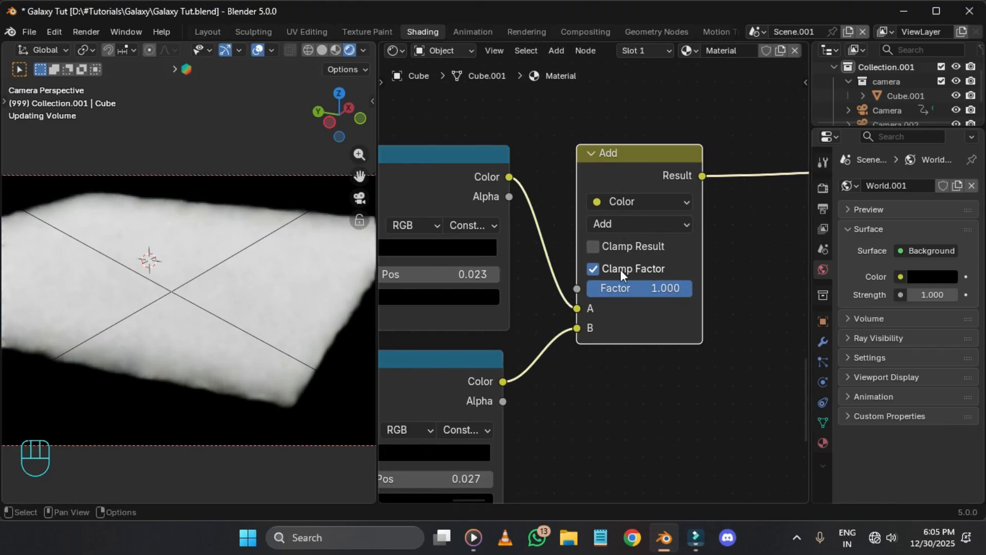
scroll(663, 205, "down", 3)
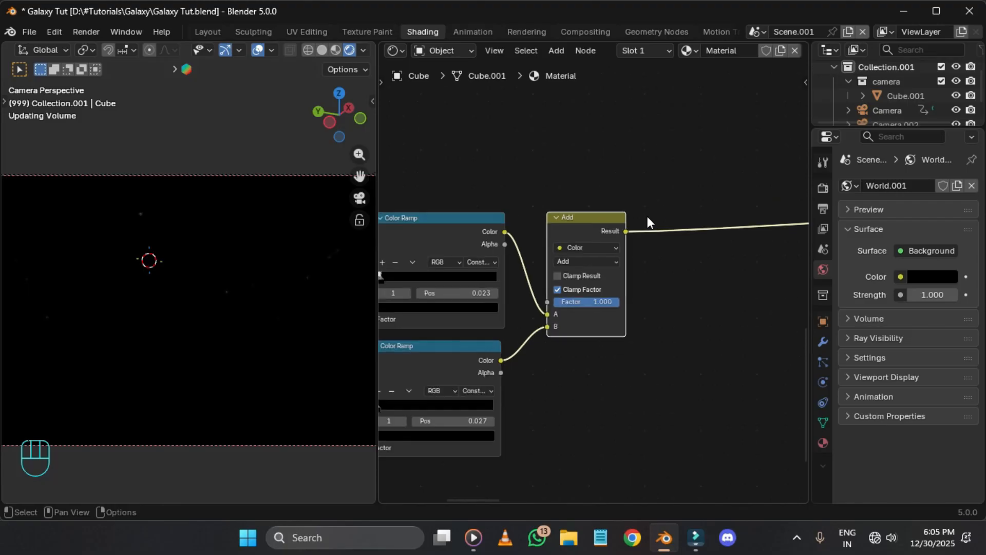
scroll(647, 215, "down", 3)
Step: Enclose all the star nodes in a frame labelled "Stars" and save the file
key("ctrl+s")
left_click_drag(410, 156, 790, 432)
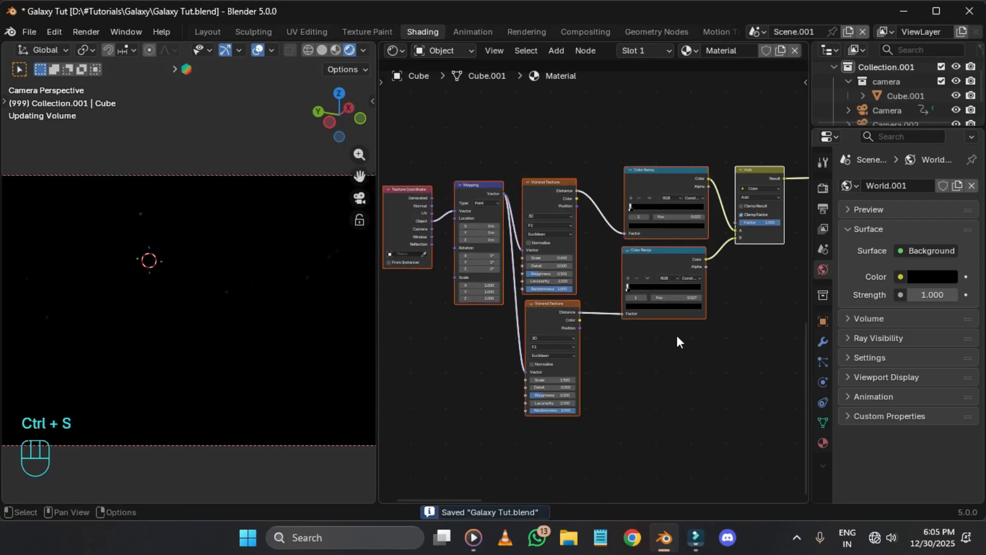
type("f")
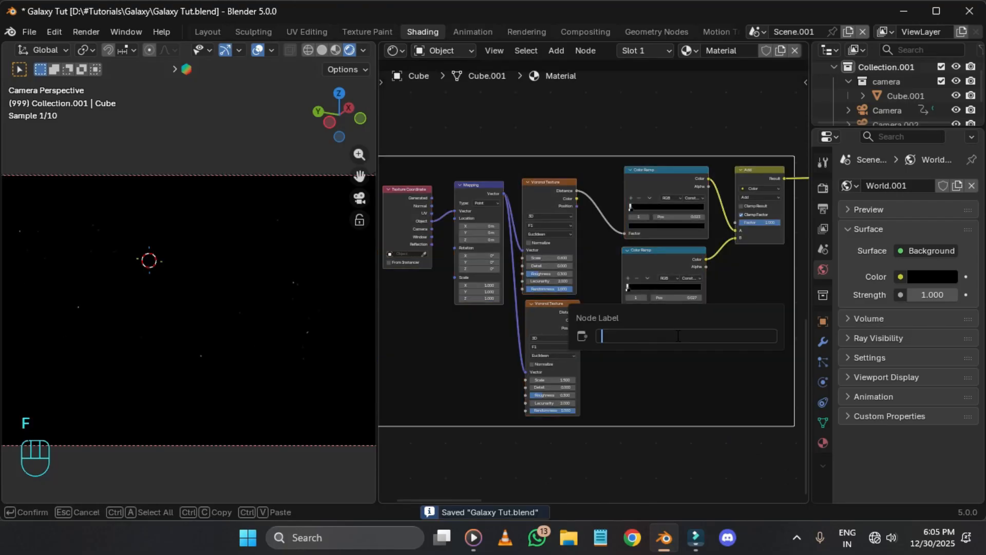
type("Stars")
key("Return")
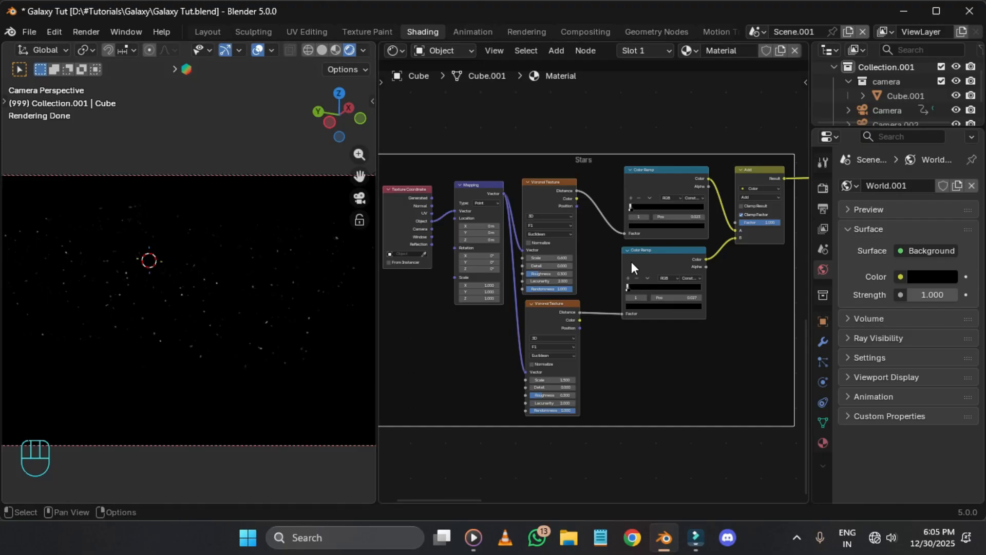
key("ctrl+s")
Step: Add a Mix Color node with its A input fed by the galaxy group's final Color Ramp, and set its blending mode to Add
middle_click_drag(736, 143, 620, 231)
scroll(688, 177, "down", 1)
scroll(626, 223, "down", 3)
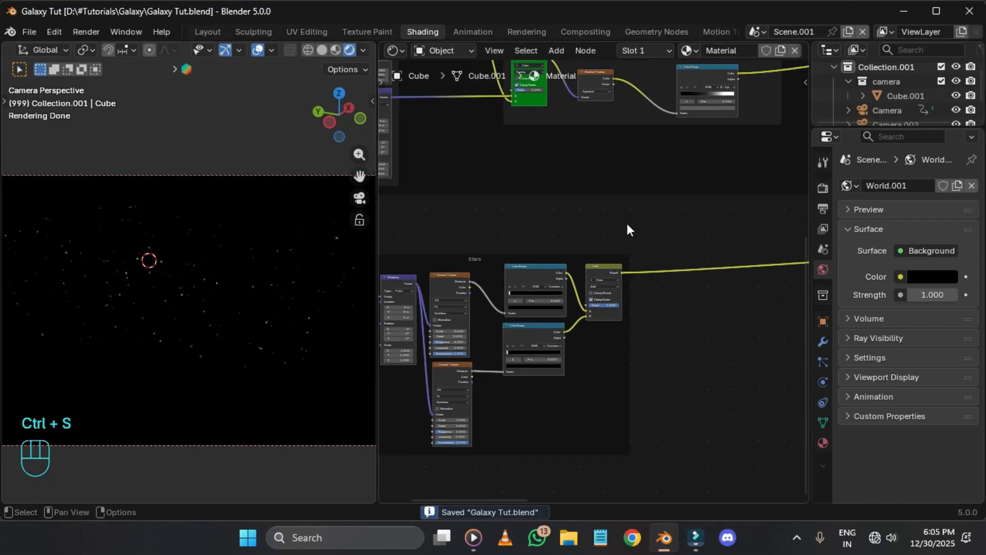
middle_click_drag(688, 118, 555, 229)
scroll(566, 259, "down", 4)
middle_click_drag(690, 268, 386, 365)
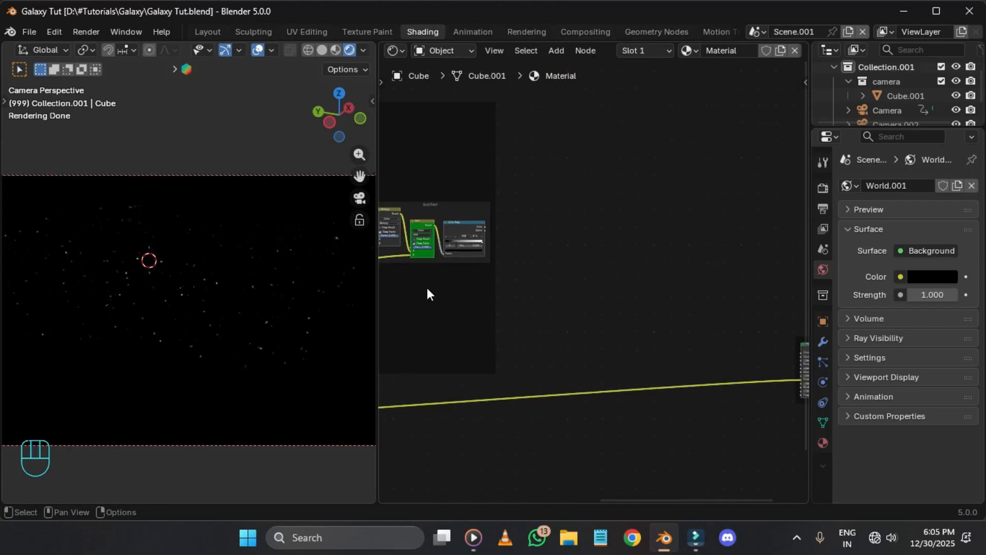
middle_click_drag(453, 207, 432, 163)
scroll(492, 229, "up", 2)
scroll(503, 152, "down", 3)
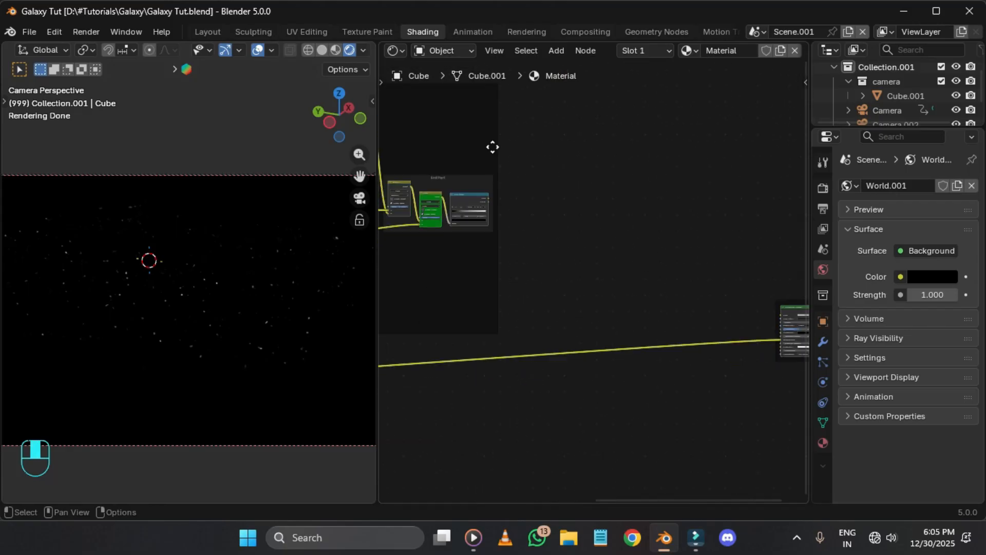
middle_click_drag(494, 147, 500, 144)
scroll(574, 166, "down", 2)
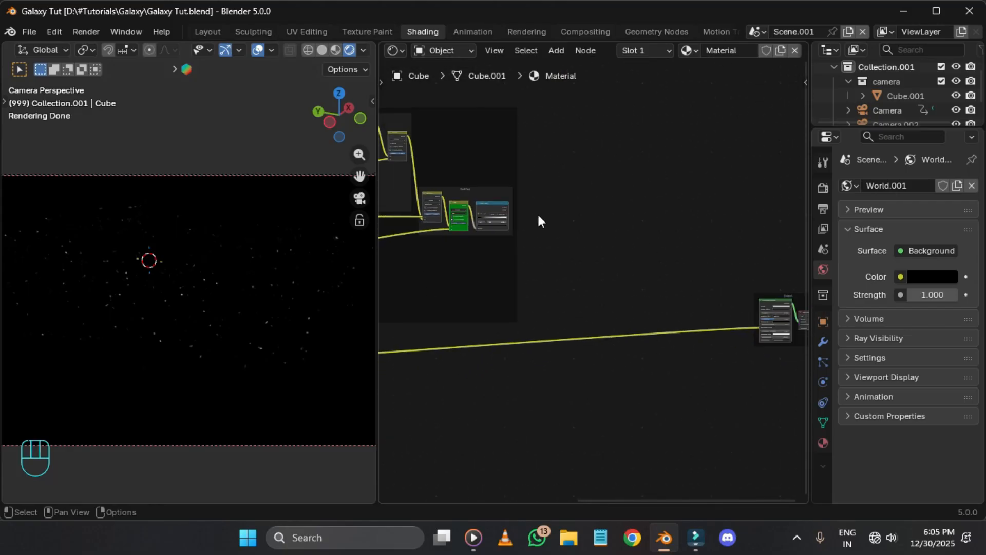
middle_click_drag(539, 220, 596, 221)
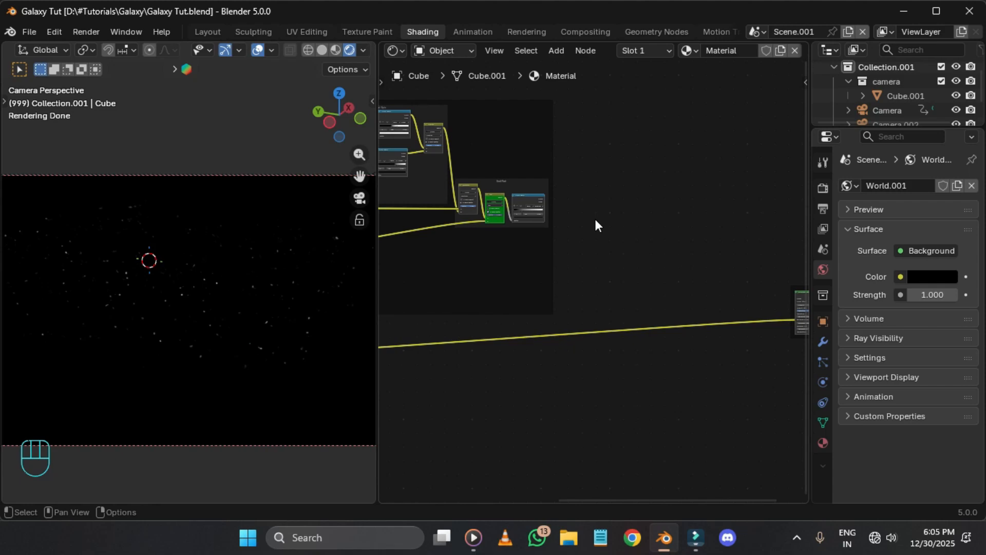
scroll(594, 217, "up", 4)
key("shift+a")
type("mu")
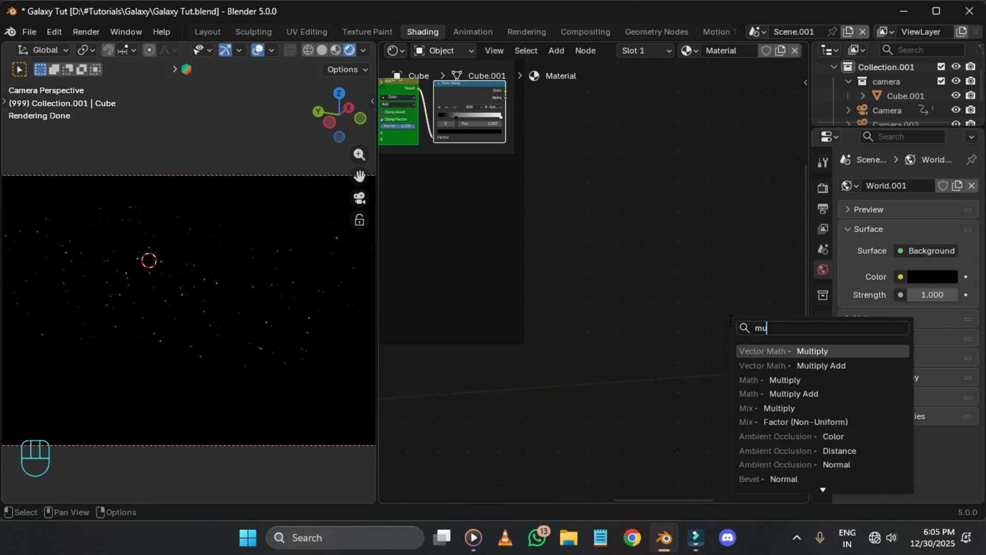
key("ctrl+BackSpace")
type("mixc")
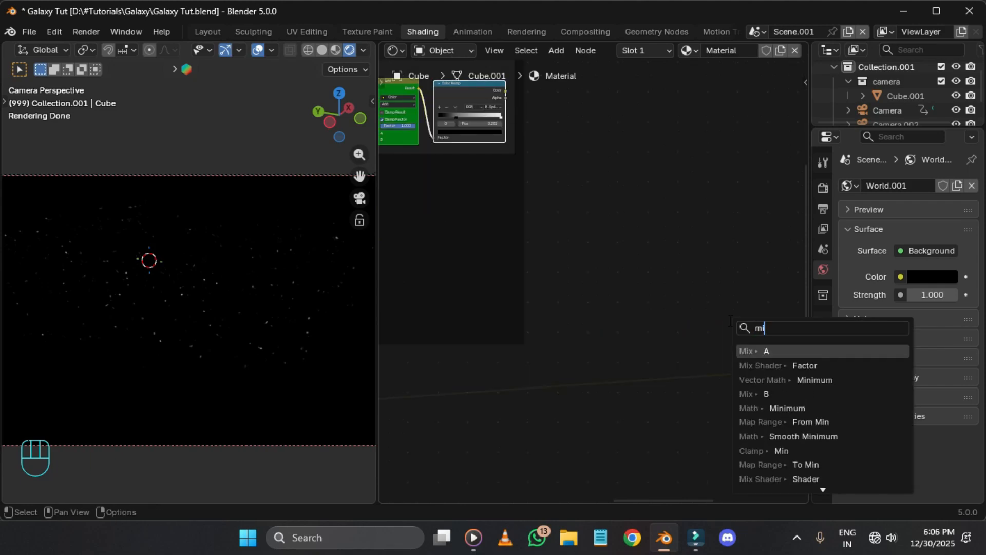
key("Return")
left_click(636, 294)
scroll(641, 299, "up", 5)
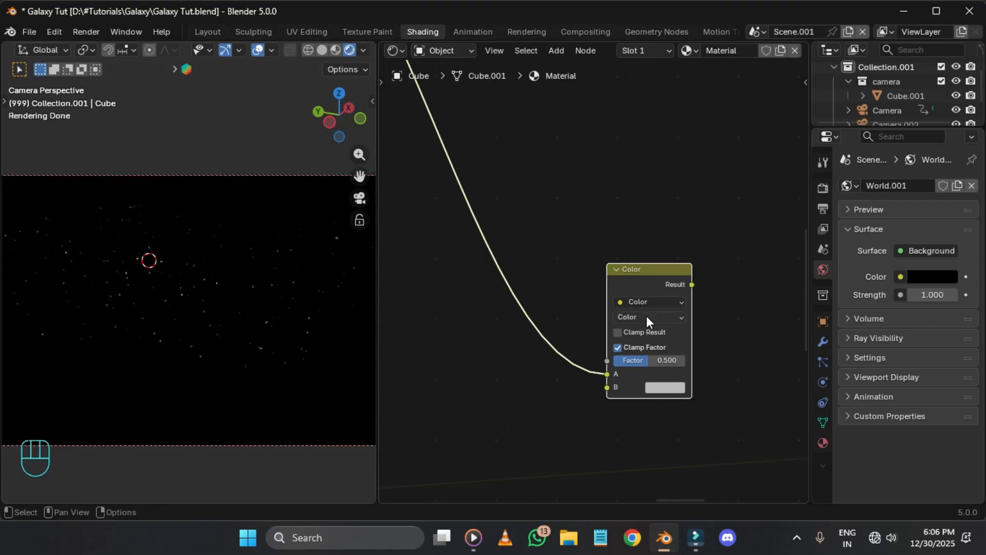
left_click(646, 315)
key("a")
Step: Connect the Result of the Stars frame's Add node to the B input of the new Add node
scroll(646, 315, "down", 3)
middle_click_drag(646, 315, 795, 273)
scroll(619, 290, "down", 3)
scroll(747, 328, "up", 4)
scroll(747, 328, "down", 4)
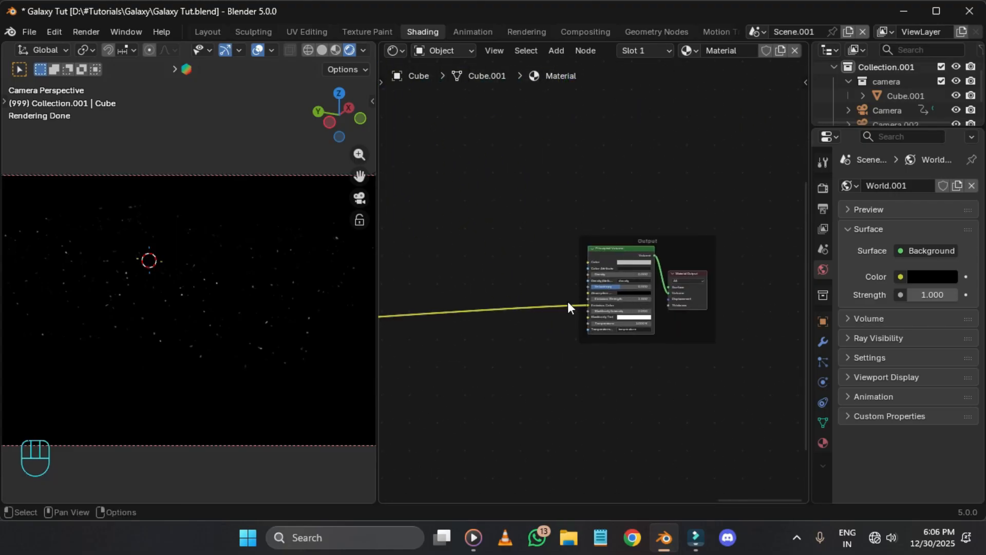
left_click_drag(586, 304, 377, 285)
scroll(564, 307, "down", 4)
middle_click_drag(563, 306, 501, 279)
scroll(482, 279, "up", 2)
middle_click_drag(530, 318, 473, 321)
left_click_drag(491, 340, 764, 251)
scroll(767, 250, "up", 4)
scroll(767, 249, "down", 3)
middle_click_drag(767, 249, 470, 222)
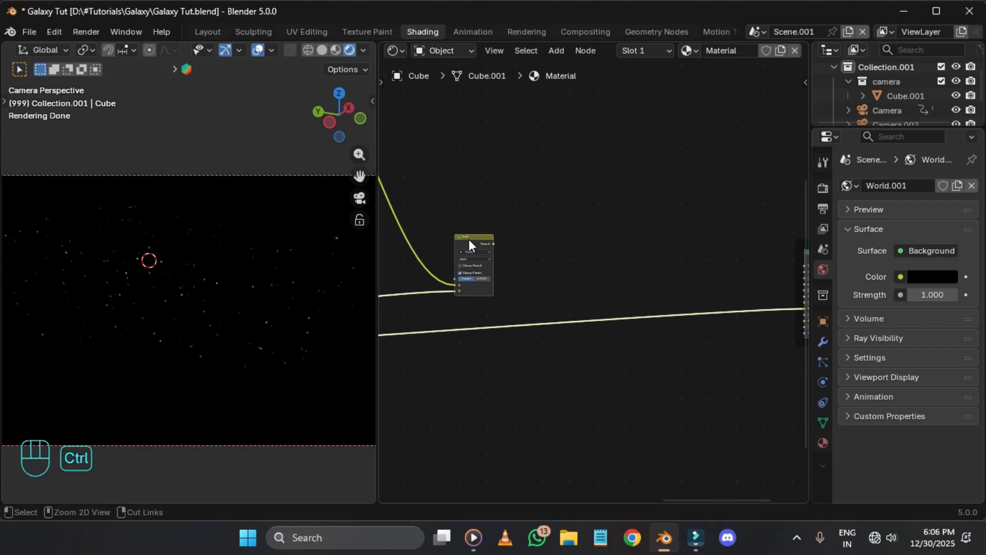
Step: Connect the new Add node's Result to the Principled Volume's Emission Color
right_click_drag(469, 239, 751, 311, "ctrl+shift")
key("ctrl+z")
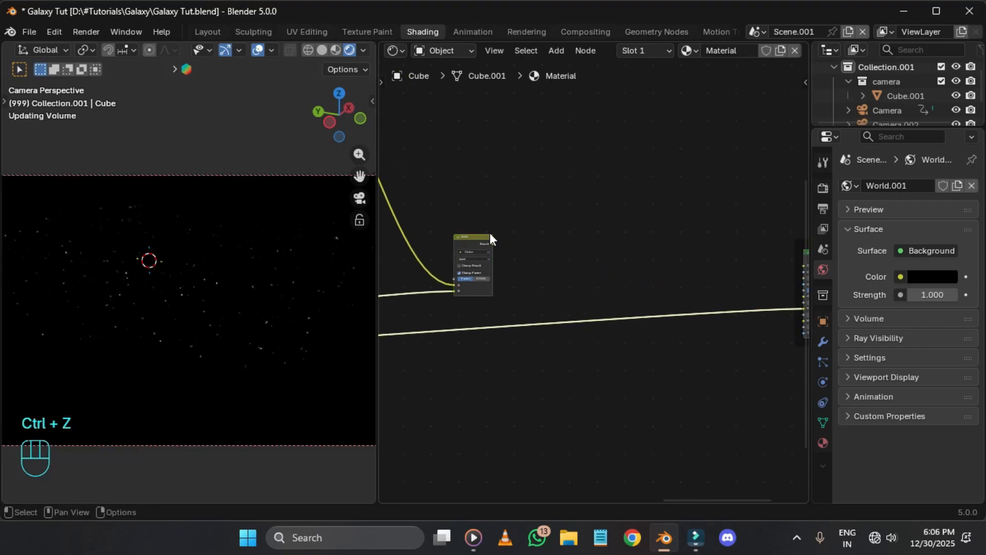
left_click_drag(492, 243, 744, 308)
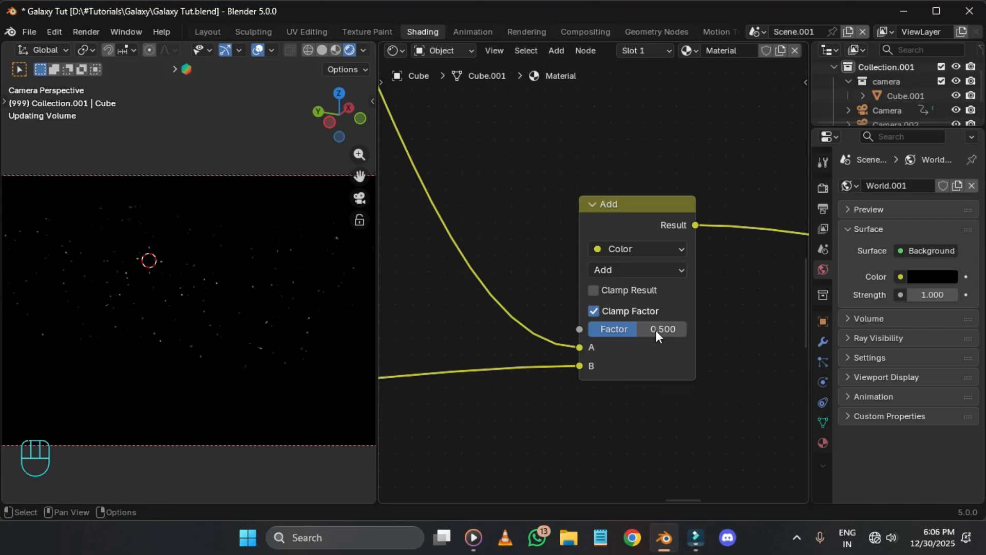
Step: Set the Factor of the Add node combining galaxy and stars to 1.000 and save the file
left_click_drag(656, 331, 705, 331)
middle_click_drag(619, 210, 611, 249)
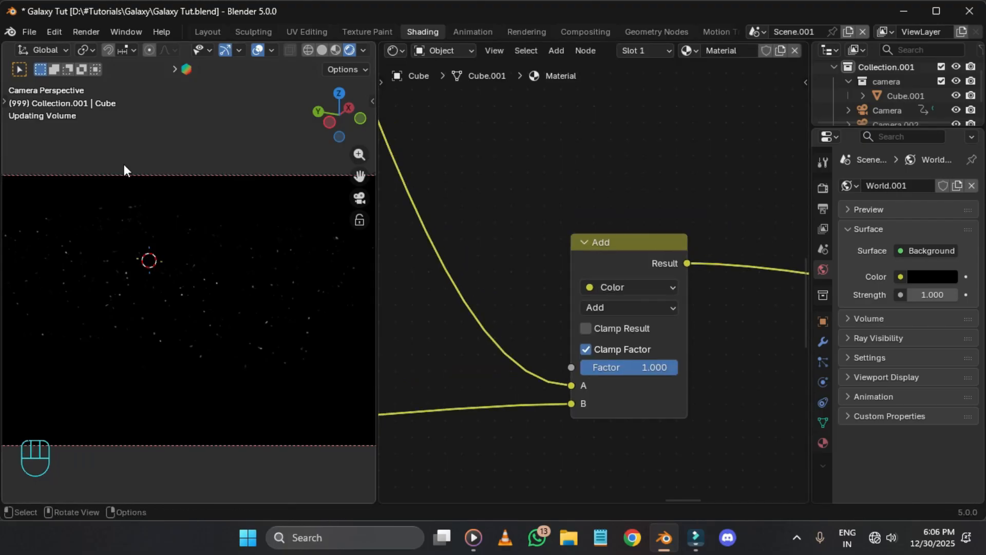
middle_click_drag(589, 359, 639, 294)
key("ctrl+s")
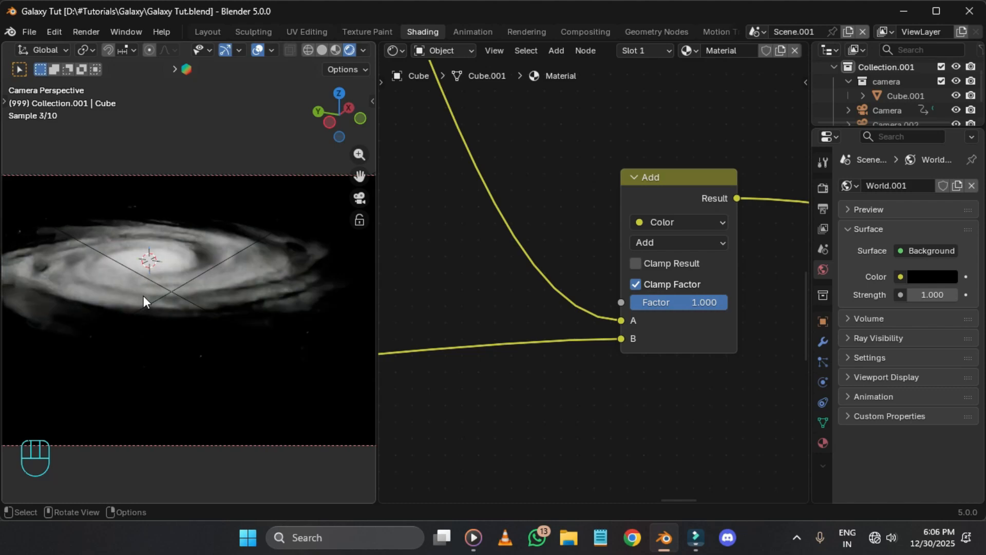
scroll(700, 272, "up", 1)
middle_click_drag(648, 297, 596, 322)
scroll(624, 295, "down", 3)
key("shift+a")
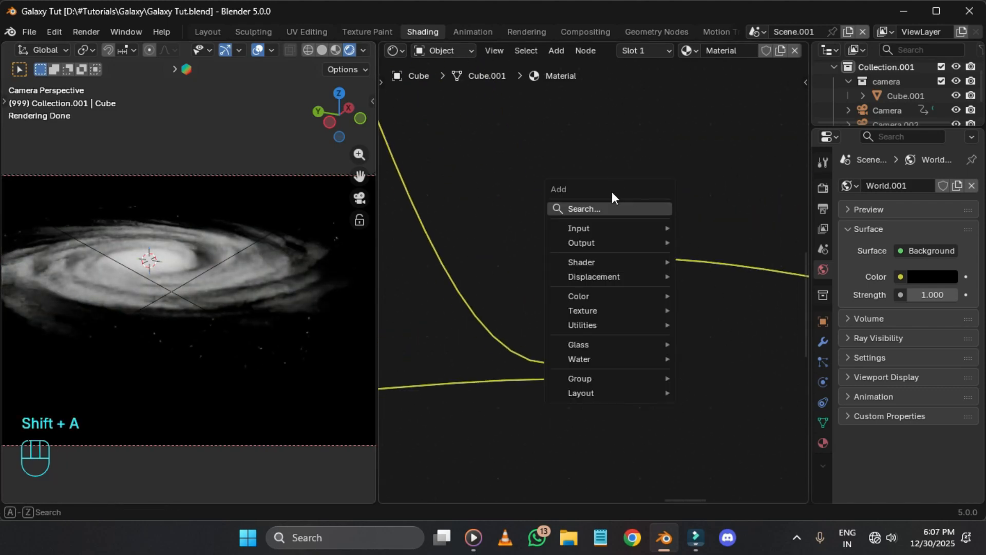
left_click(609, 206)
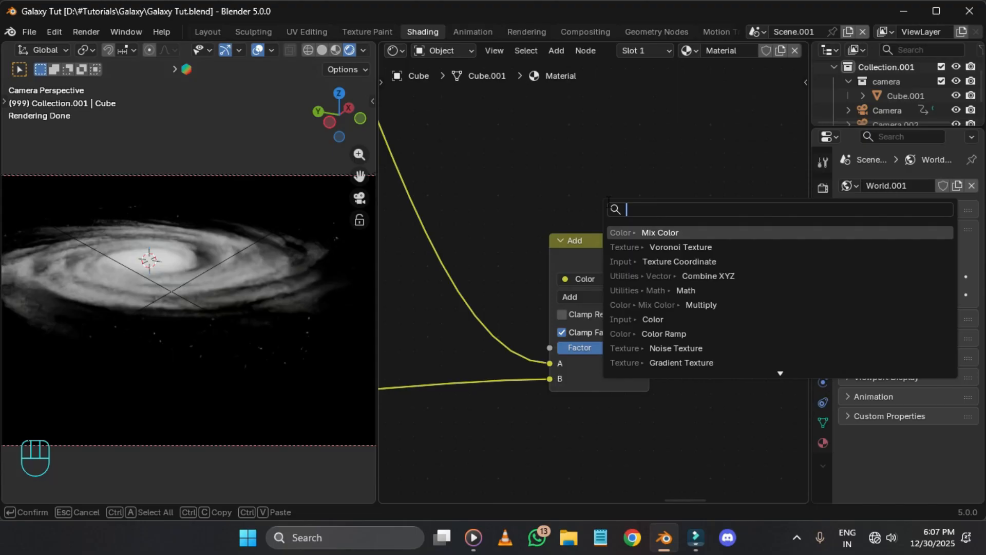
type("colo")
key("BackSpace")
key("BackSpace")
key("BackSpace")
key("BackSpace")
key("Escape")
key("h")
key("shift+d")
right_click(632, 239)
left_click(561, 240)
key("shift+d")
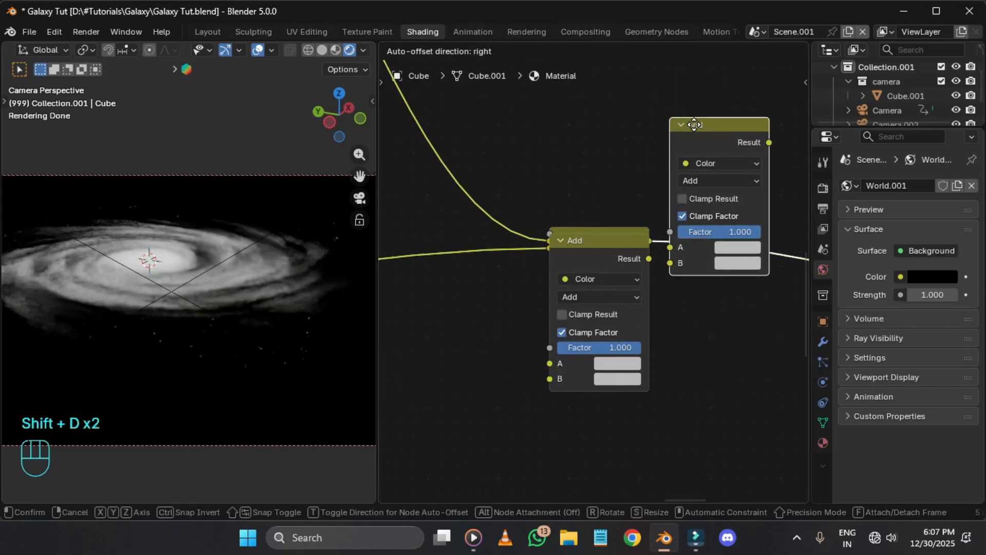
right_click(735, 113)
key("ctrl+z")
key("ctrl+z")
key("ctrl+z")
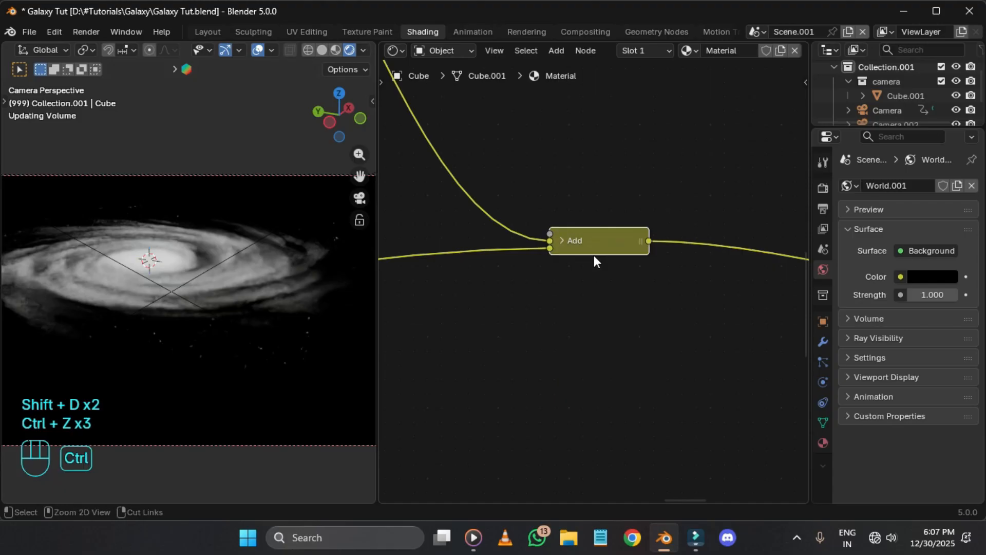
key("x")
key("x")
Step: Duplicate the Add node onto its own output link and set the copy's blending mode to Color Dodge
key("shift+d")
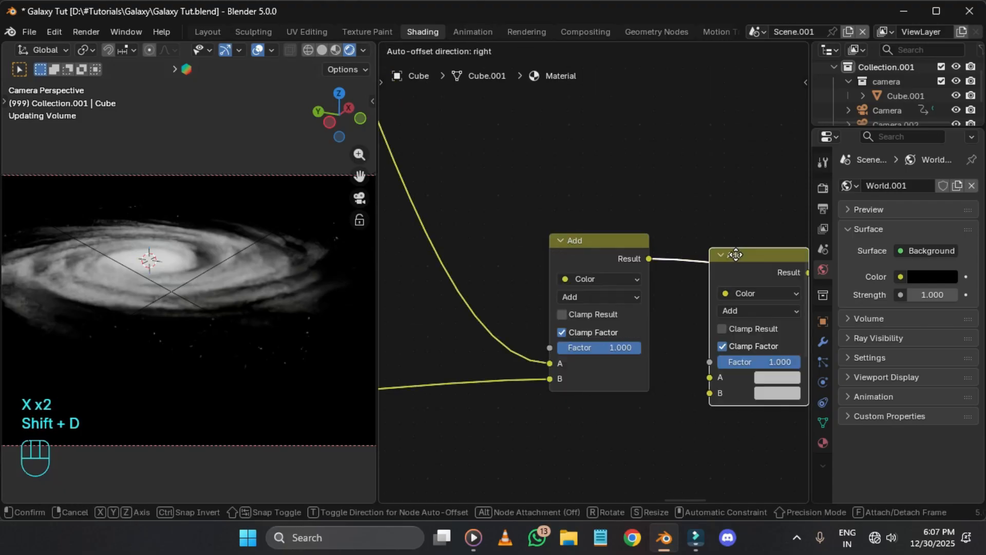
left_click(732, 256)
key("KP_Decimal")
left_click(591, 261)
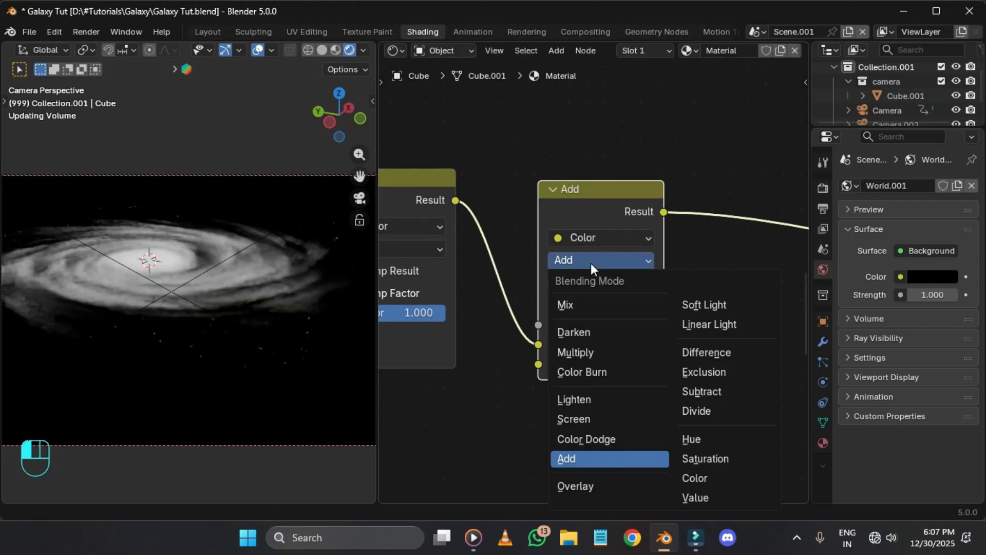
left_click(586, 439)
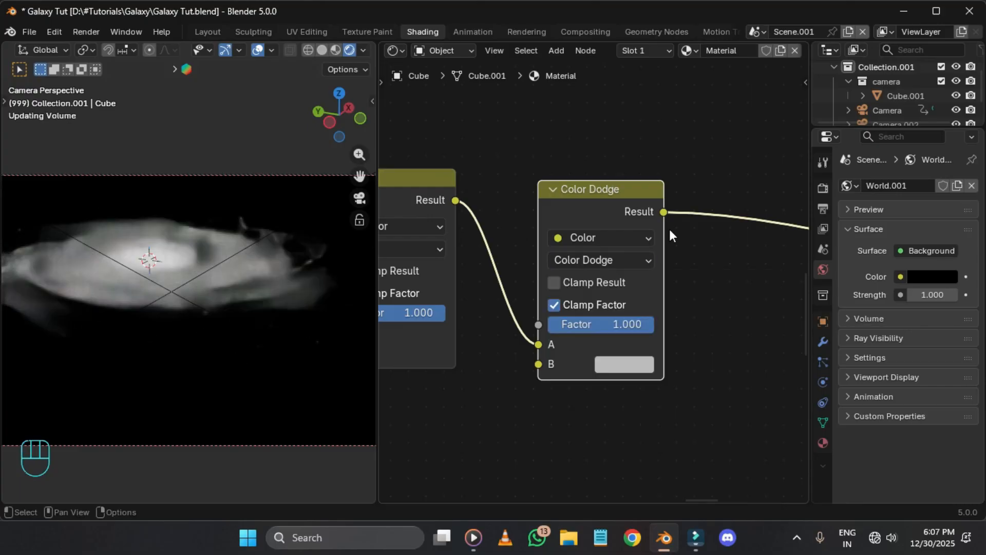
Step: Duplicate the Color Dodge node onto its output link and set the copy's blending mode to Color
middle_click_drag(670, 229, 603, 271)
key("shift+d")
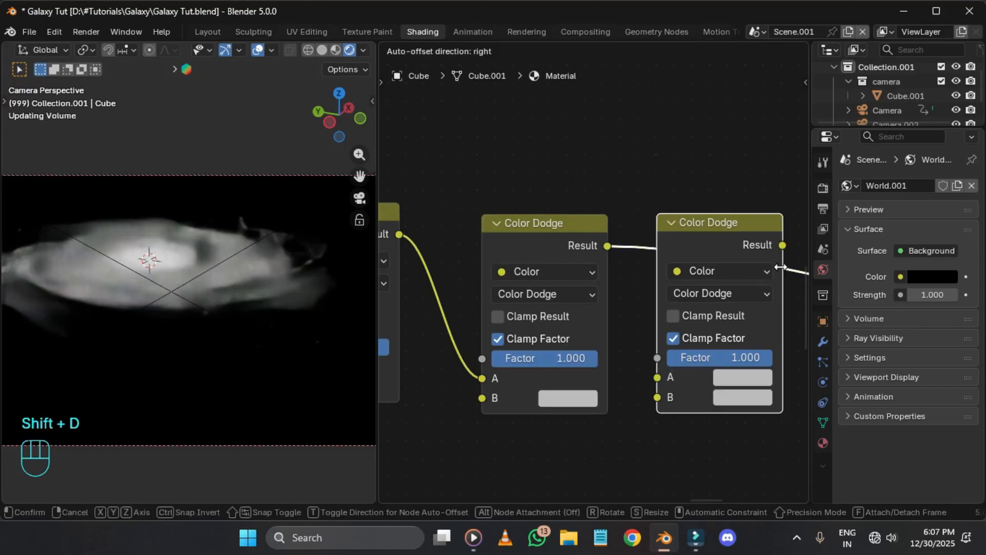
left_click(707, 296)
left_click(707, 292)
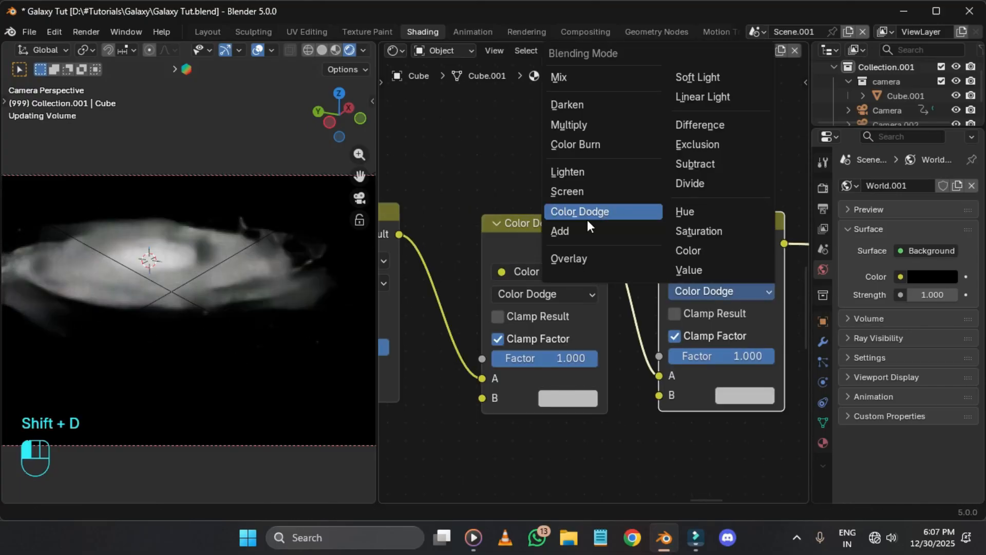
left_click(576, 145)
left_click(723, 291)
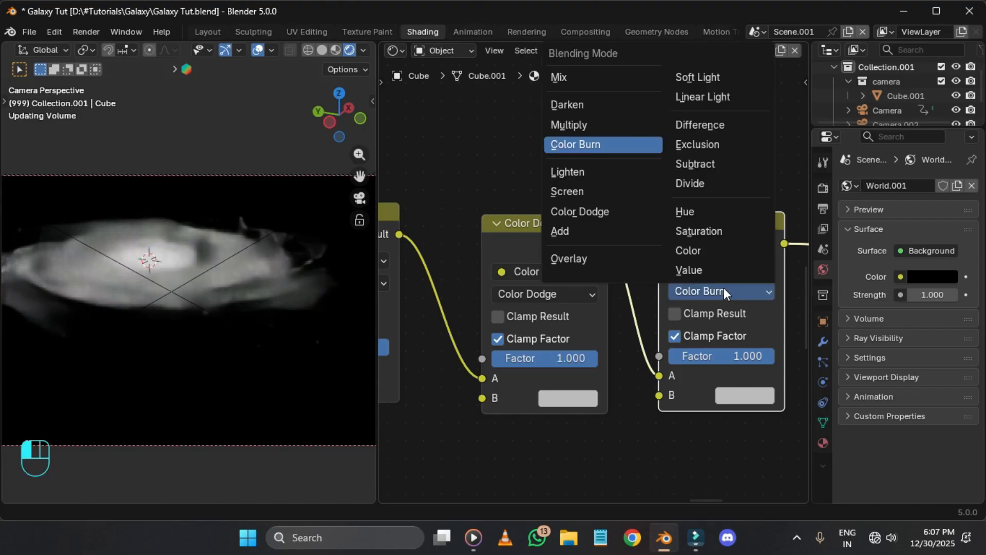
left_click(723, 289)
left_click(727, 297)
left_click(675, 250)
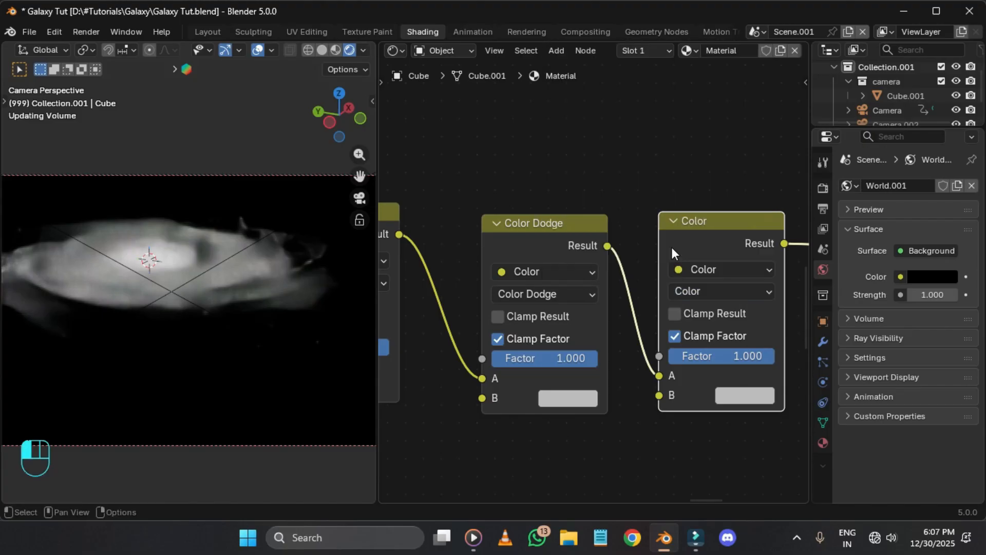
scroll(649, 272, "down", 2)
scroll(654, 206, "down", 2)
scroll(639, 220, "up", 1)
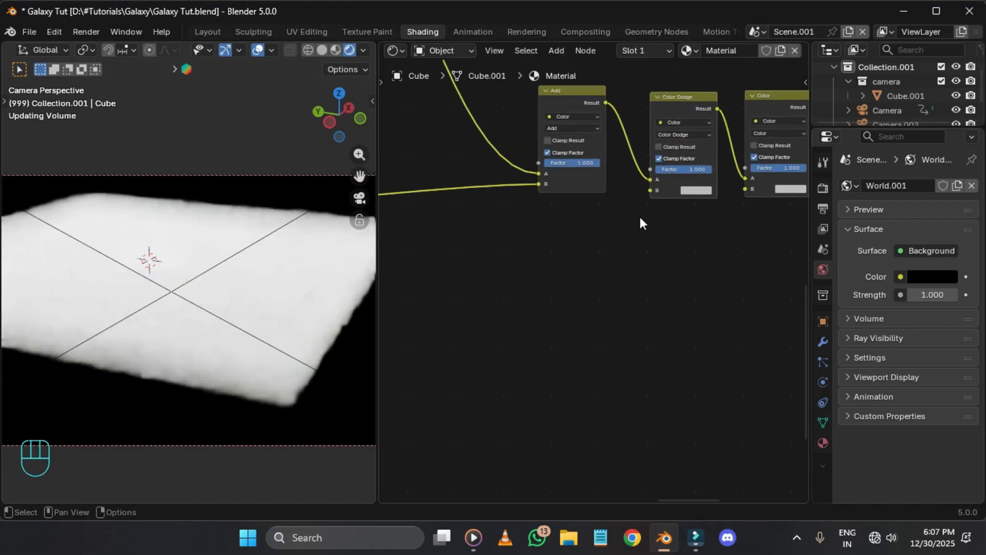
Step: Save the file
key("ctrl+s")
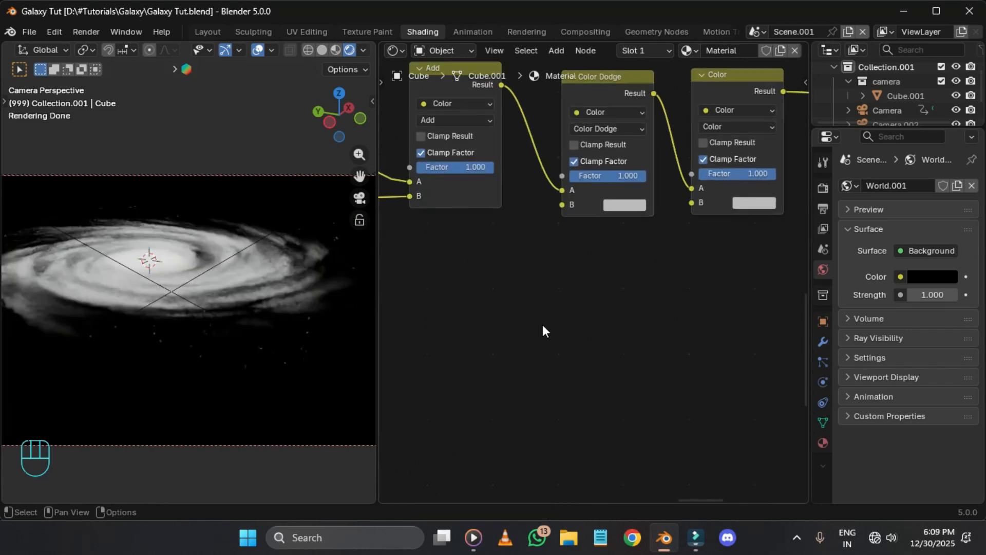
key("shift+a")
left_click(609, 245)
type("text")
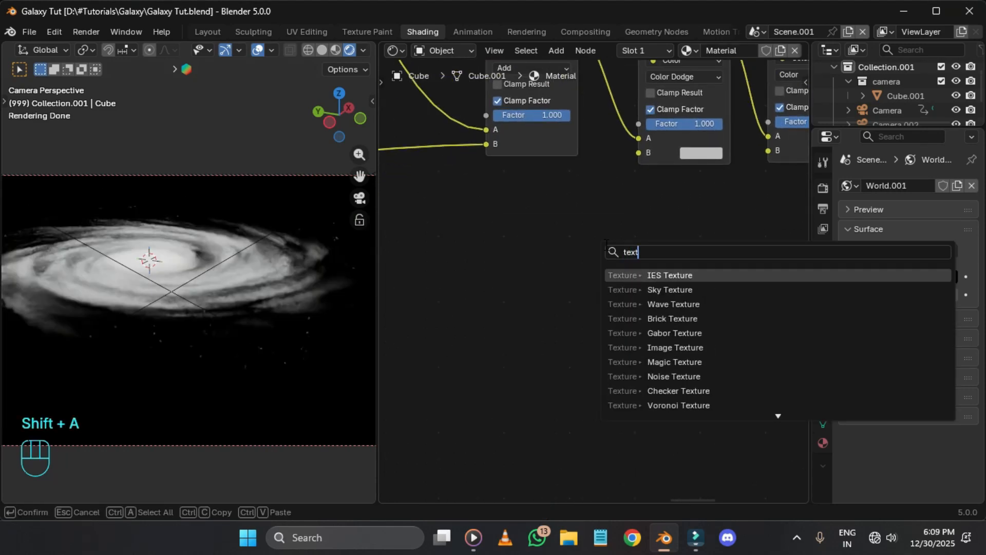
key("Escape")
Step: Copy the Texture Coordinate node and the first Mapping node from the Coord Setup frame and paste them below the mix nodes
middle_click_drag(602, 245, 531, 294)
scroll(515, 200, "up", 1)
left_click(600, 145, "shift")
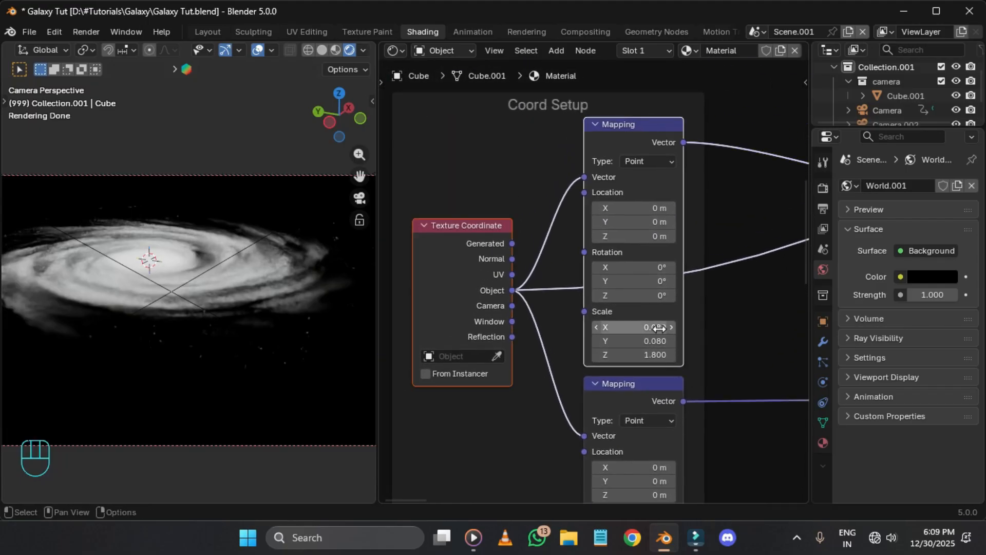
key("ctrl+c")
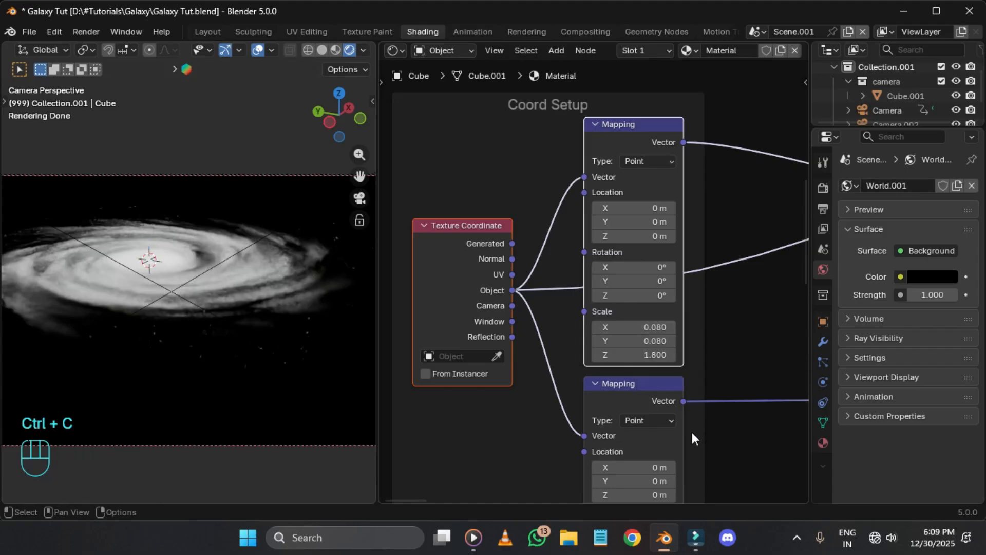
scroll(579, 247, "down", 1)
middle_click_drag(568, 242, 536, 215)
key("ctrl+c")
scroll(671, 238, "down", 4)
mouse_move(671, 238)
middle_mouse_down()
mouse_move(628, 242)
mouse_move(607, 408)
mouse_move(668, 239)
middle_mouse_up()
key("ctrl+v")
scroll(673, 235, "up", 3)
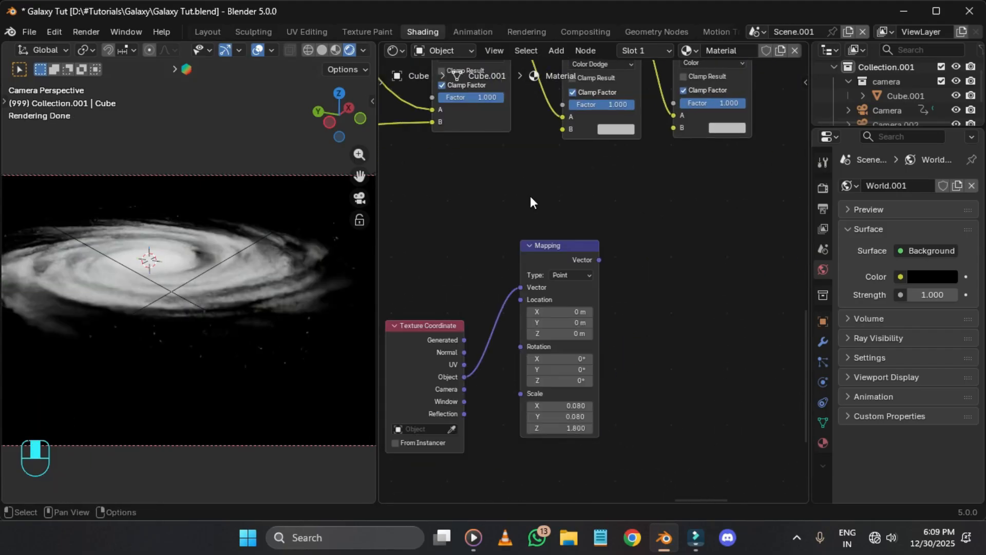
Step: Add a Gradient Texture node fed by the pasted Mapping node's Vector output and set its type to Spherical
left_click_drag(565, 242, 668, 282)
type("grad")
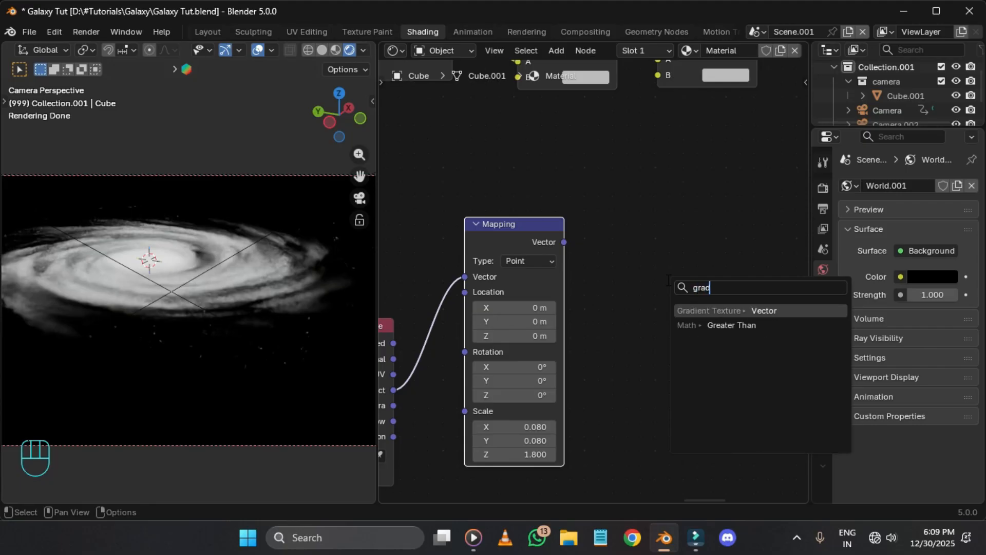
key("Return")
left_click(717, 325)
left_click(711, 403)
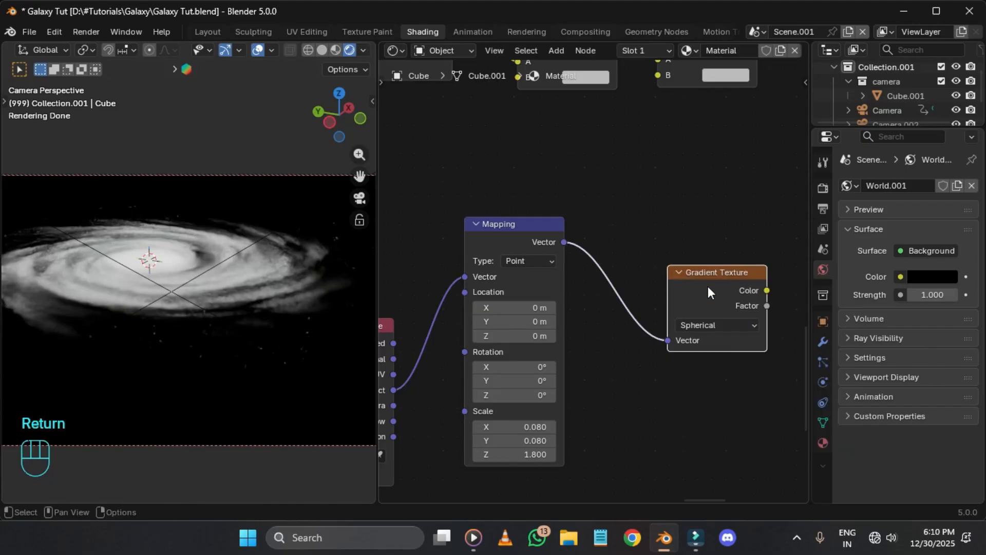
Step: Move the pasted Texture Coordinate, Mapping and Gradient Texture nodes together further down and left, away from the Color Dodge node
middle_click_drag(715, 285, 515, 282)
scroll(516, 282, "up", 3)
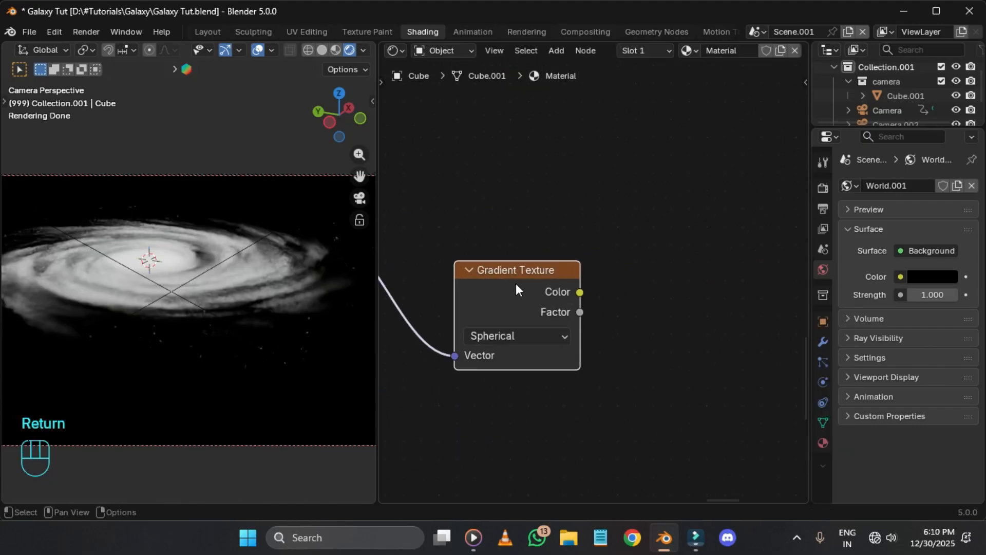
scroll(546, 277, "down", 2)
scroll(488, 290, "down", 4)
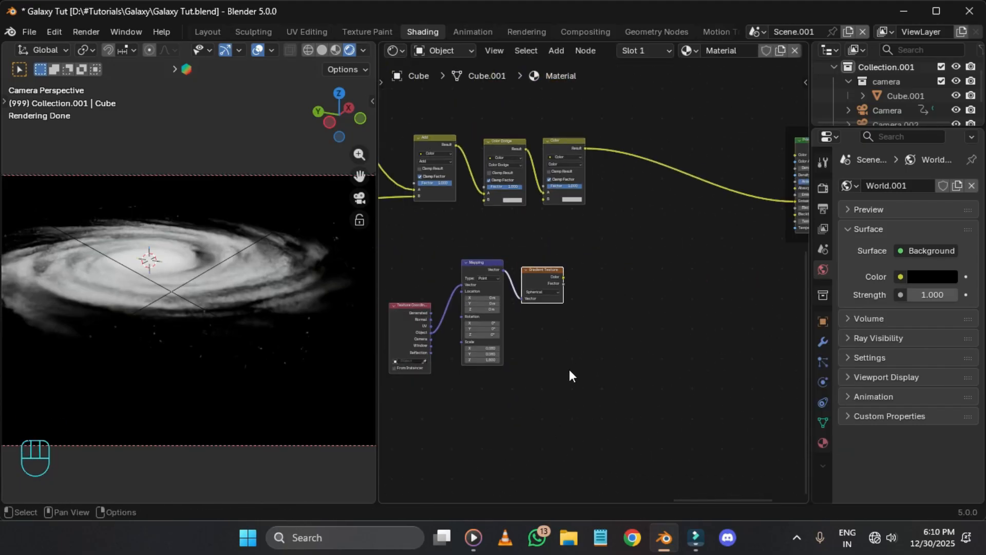
left_click_drag(568, 375, 386, 250)
key("g")
left_click(437, 295)
scroll(535, 272, "up", 2)
key("g")
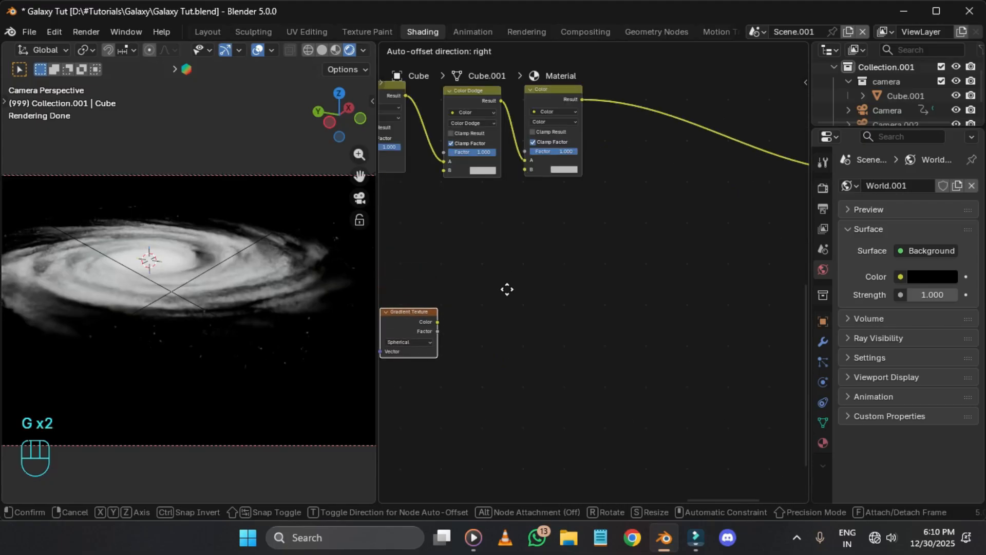
left_click(506, 289)
middle_click_drag(460, 327, 524, 294)
scroll(525, 293, "up", 2)
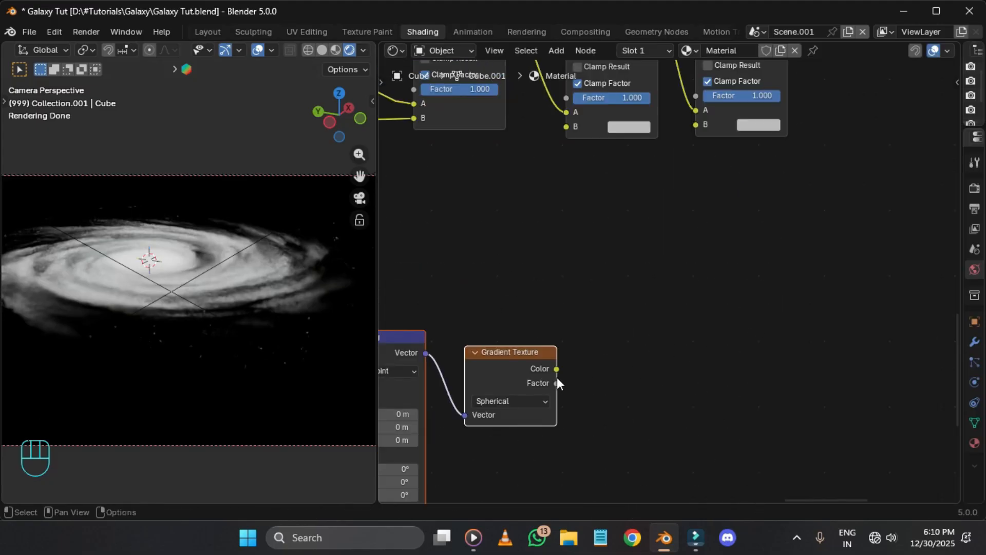
Step: Add a Color Ramp node to the right of the Gradient Texture, with its Factor fed by the gradient's Color output
left_click_drag(556, 382, 651, 323)
type("colorr")
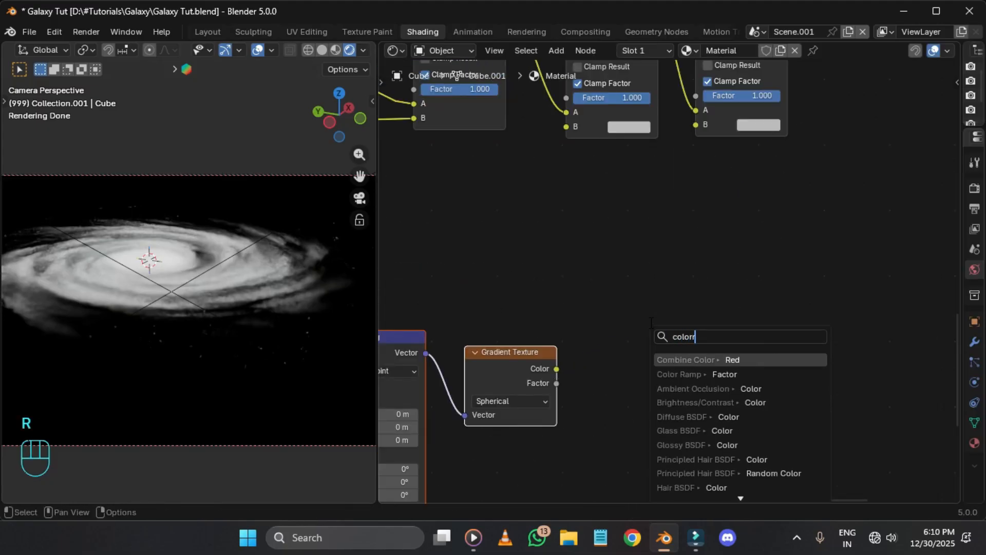
key("Down")
key("Return")
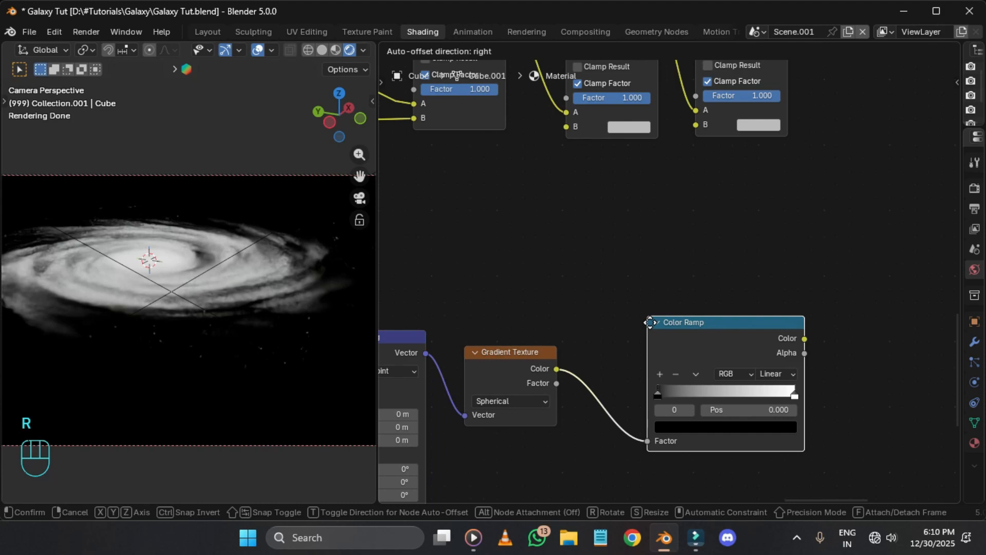
left_click(648, 322)
scroll(649, 324, "up", 3)
scroll(569, 322, "down", 1)
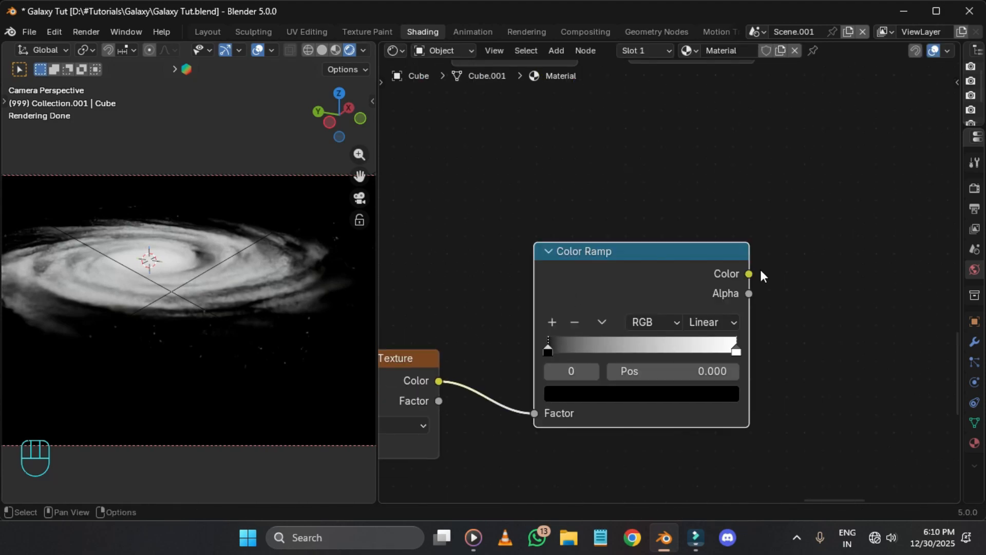
Step: Connect the Gradient Texture's Color to input B of Color Dodge and the Color Ramp's Color to input B of the Color node
scroll(661, 232, "down", 2)
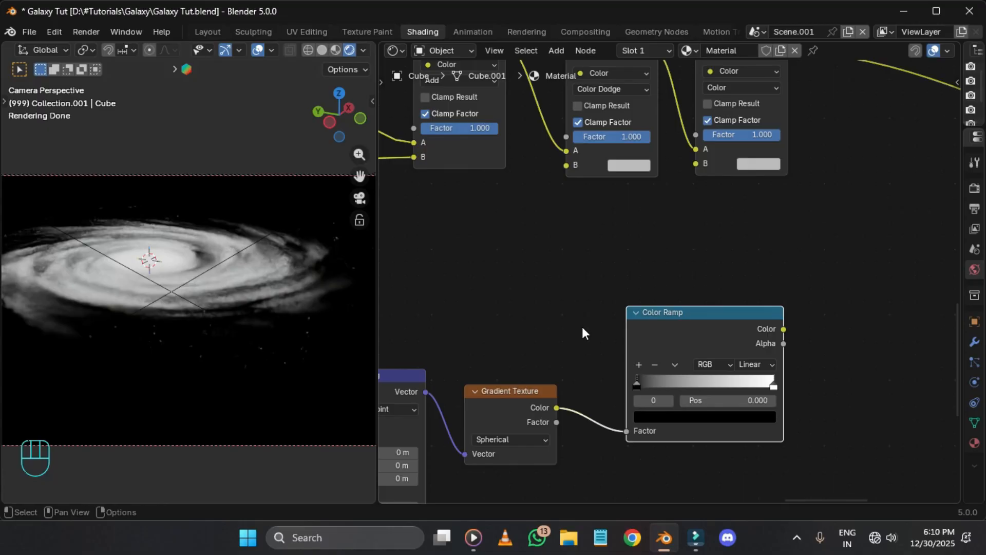
left_click_drag(466, 396, 445, 369)
mouse_move(541, 379)
left_mouse_down()
mouse_move(558, 284)
mouse_move(559, 173)
left_mouse_up()
middle_click_drag(595, 73, 591, 220)
scroll(690, 412, "up", 1)
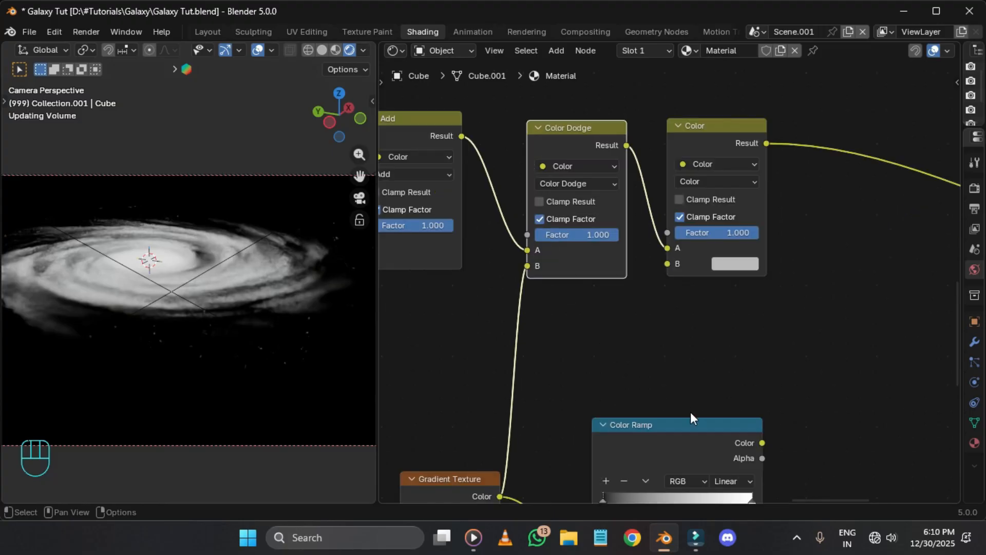
left_click_drag(761, 441, 680, 266)
Step: Set the Color Dodge node's Factor to 0.5
left_click(565, 234)
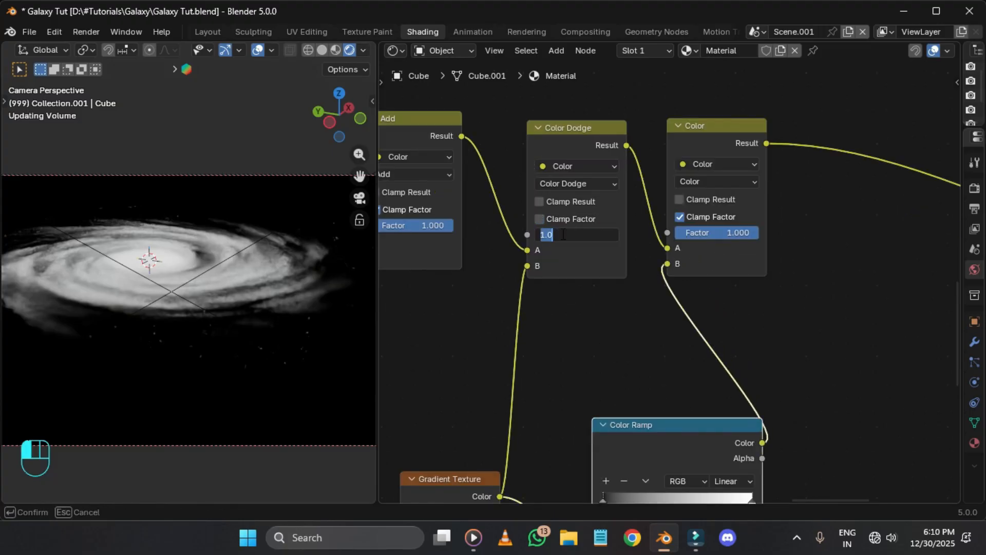
type(".5")
key("Return")
Step: Add four stops between the Color Ramp's black and white ends, at positions 0.125, 0.250, 0.386 and 0.500
scroll(802, 308, "up", 1)
middle_click_drag(809, 320, 776, 326)
mouse_move(777, 416)
middle_mouse_down()
mouse_move(768, 394)
mouse_move(807, 274)
middle_mouse_up()
scroll(801, 287, "up", 1)
middle_click_drag(772, 366, 792, 293)
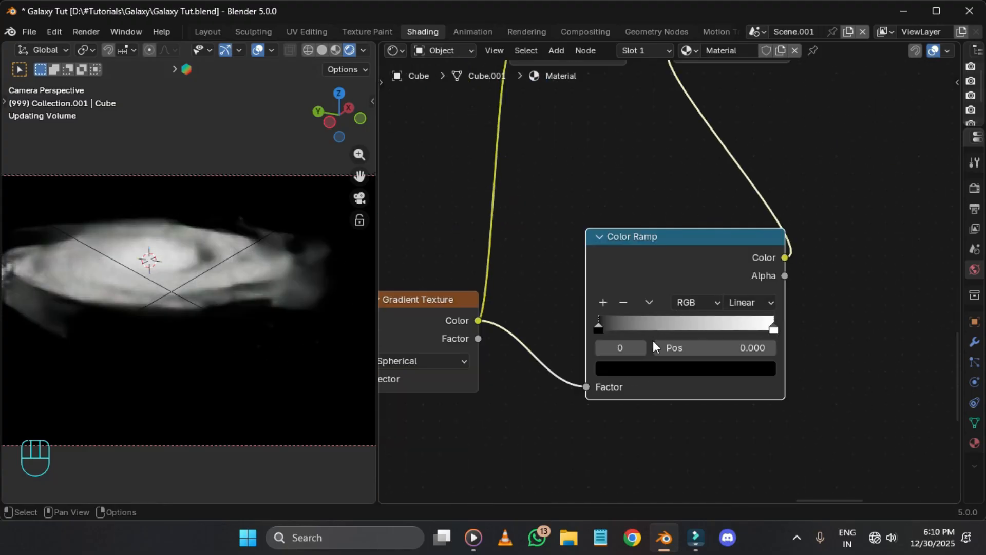
scroll(654, 342, "up", 1)
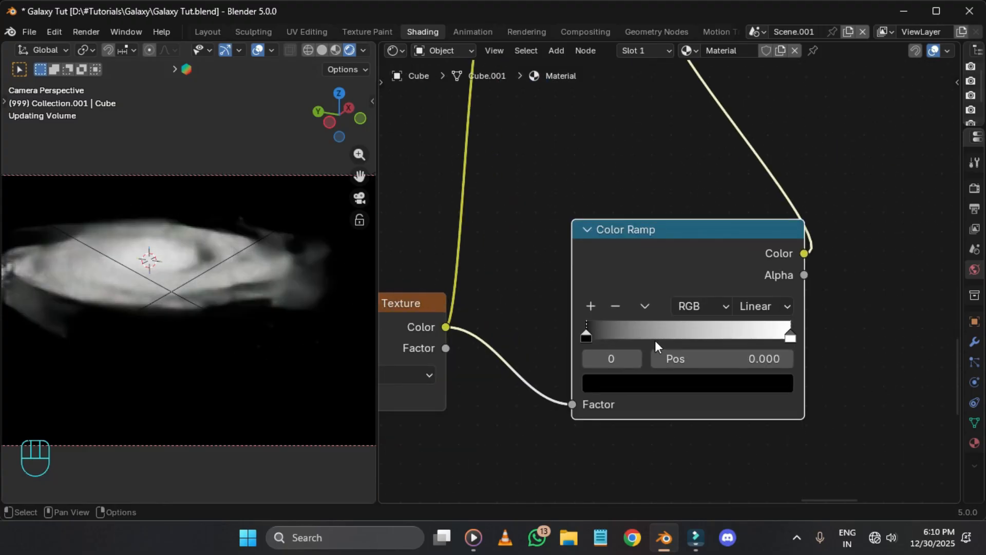
key("ctrl")
left_click(591, 306)
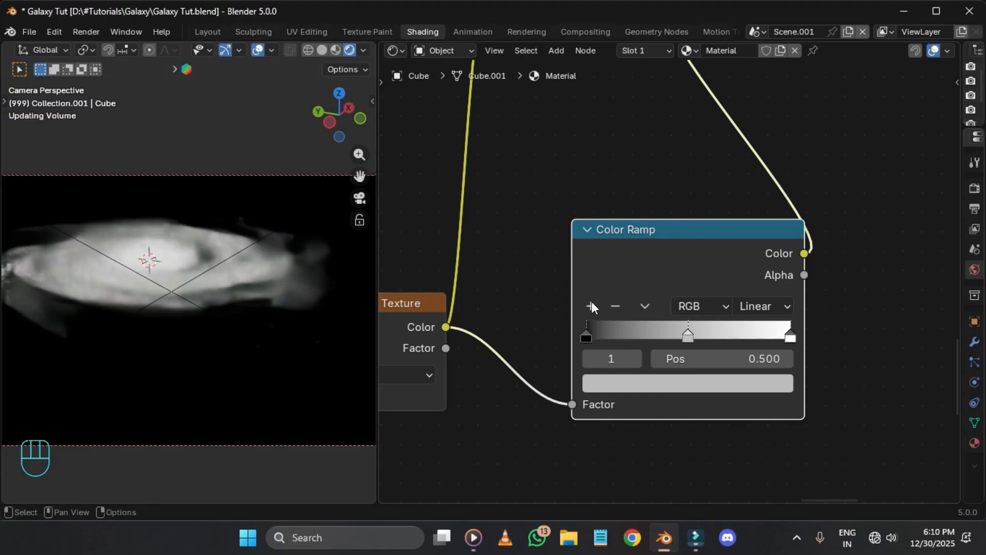
left_click(591, 306)
left_click(590, 306)
left_click(615, 306)
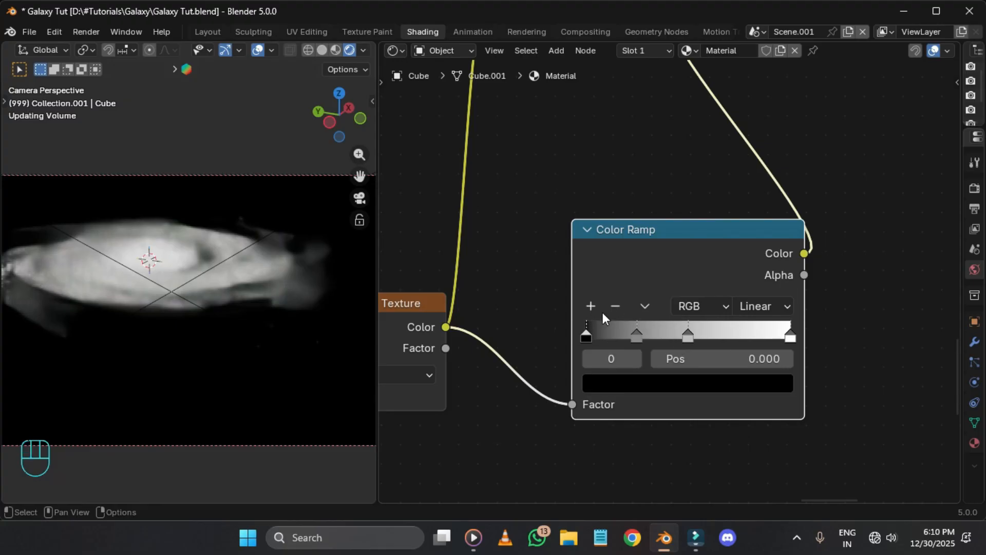
left_click(593, 304)
left_click(660, 330, "ctrl")
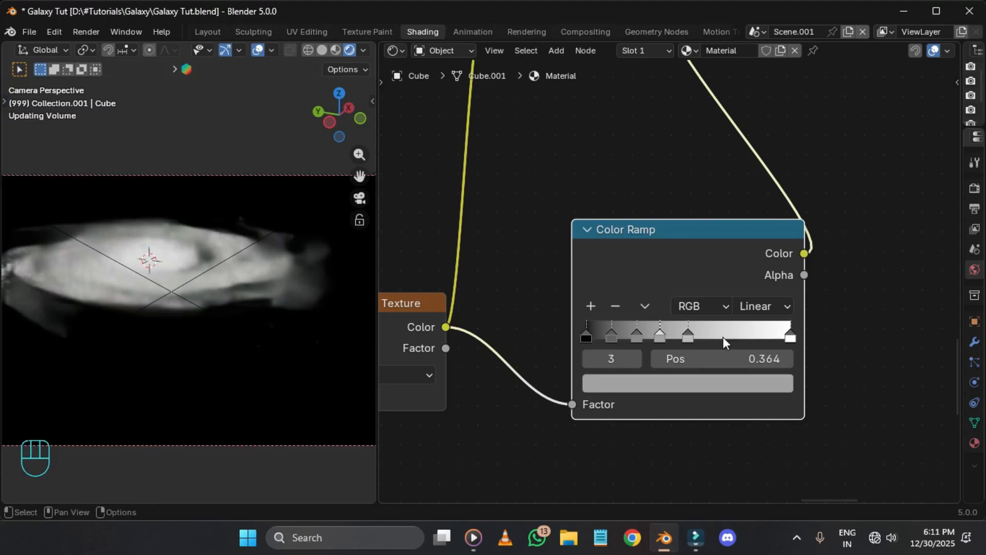
key("ctrl")
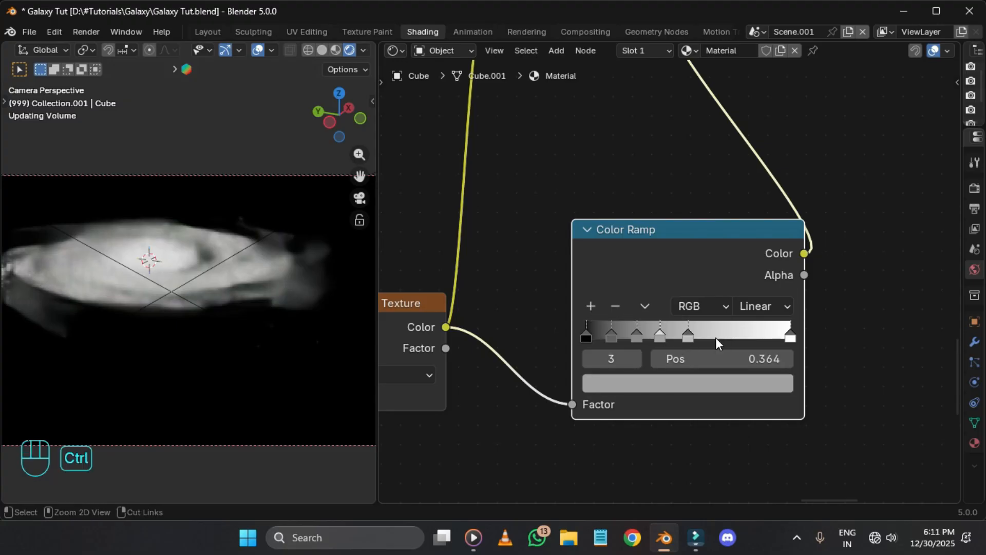
left_click_drag(659, 339, 665, 340)
Step: Set the Color Ramp's interpolation to B-Spline
left_click(611, 339)
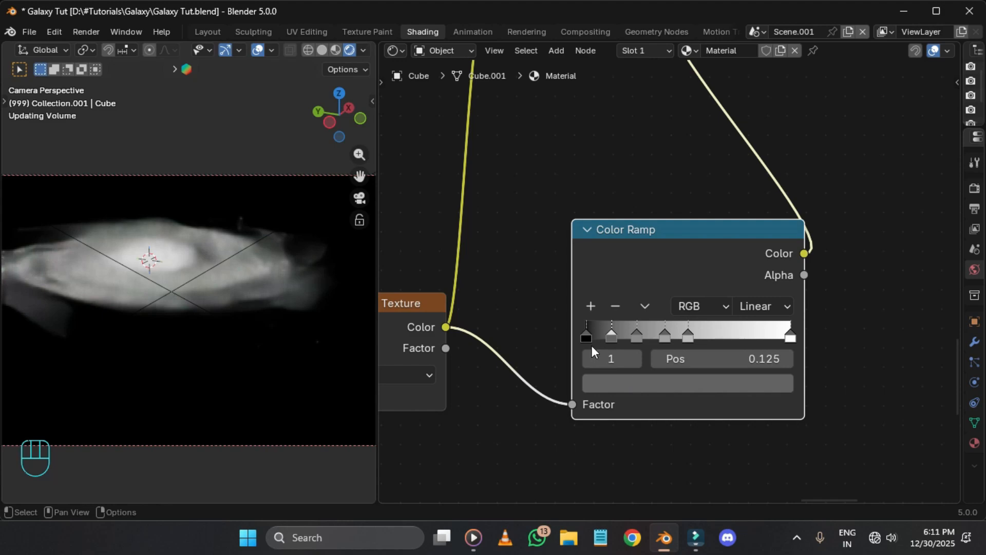
left_click(590, 330)
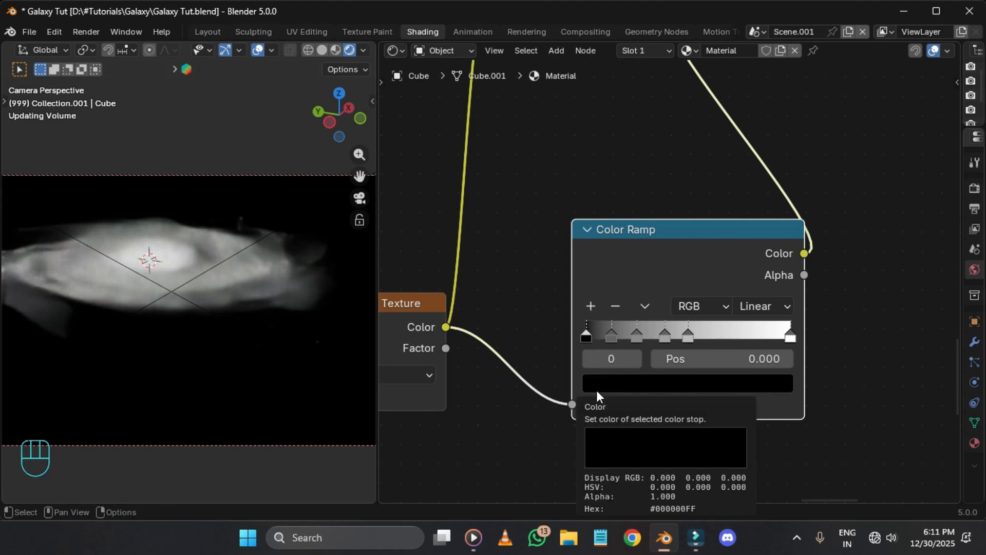
left_click(759, 307)
left_click(765, 417)
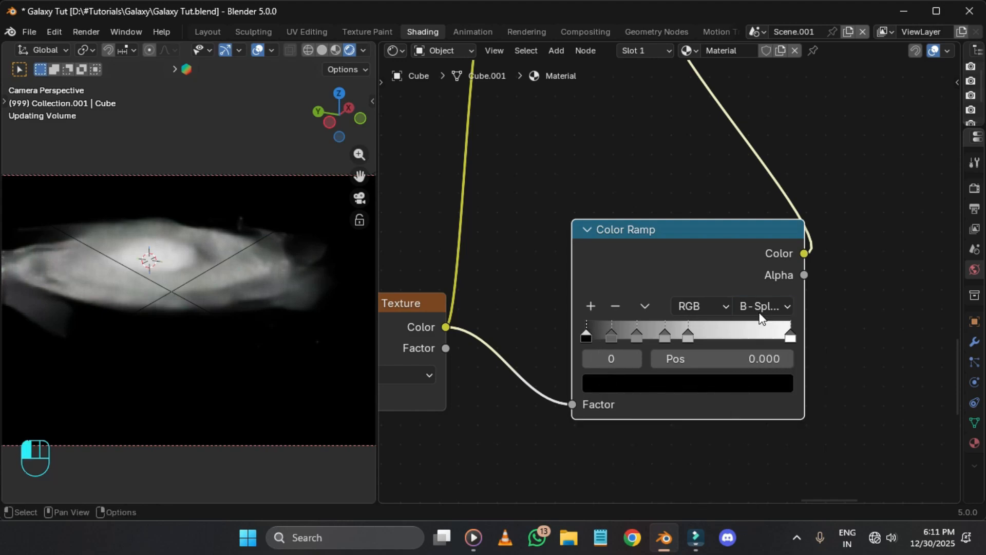
Step: Colour the Color Ramp stop at position 0.125 dark navy blue
scroll(655, 334, "up", 1)
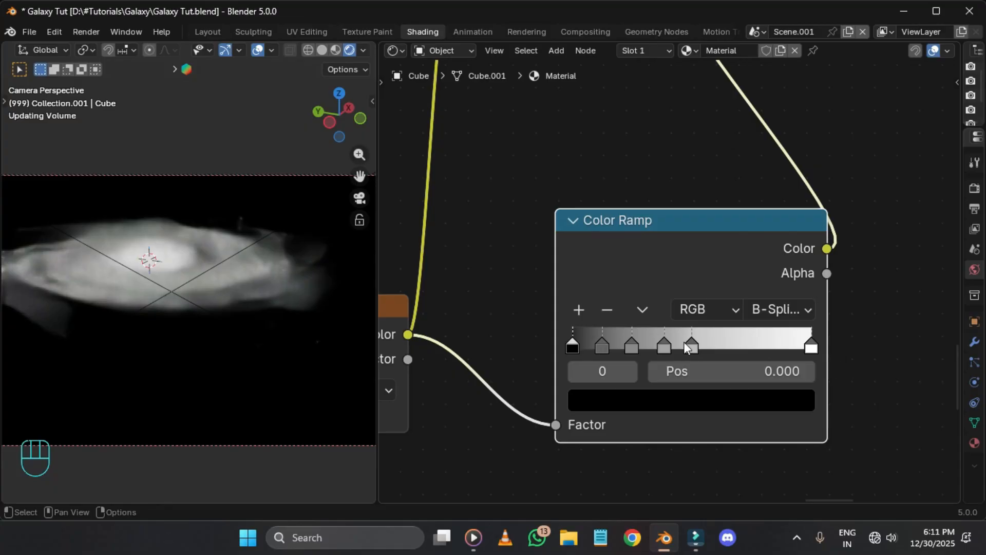
left_click(602, 345)
left_click(619, 400)
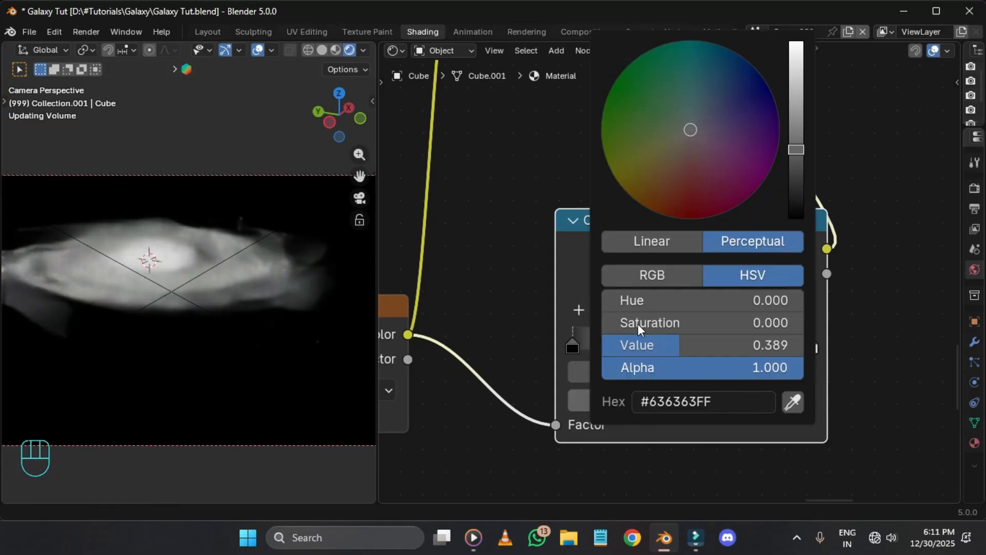
left_click_drag(720, 97, 744, 82)
Step: Colour the Color Ramp stop at position 0.250 cyan-blue and brighten it slightly
scroll(667, 281, "up", 3)
left_click(623, 396)
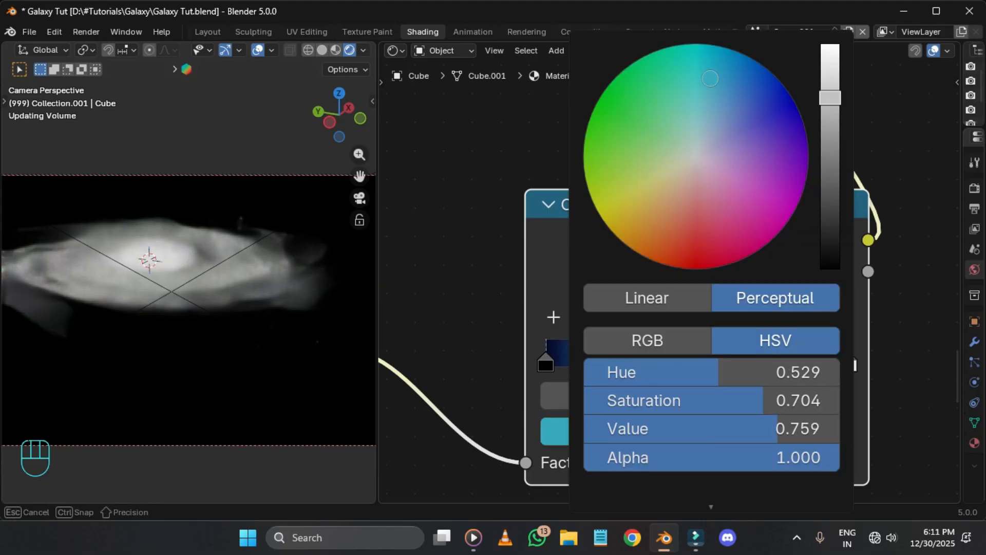
left_click_drag(830, 98, 830, 90)
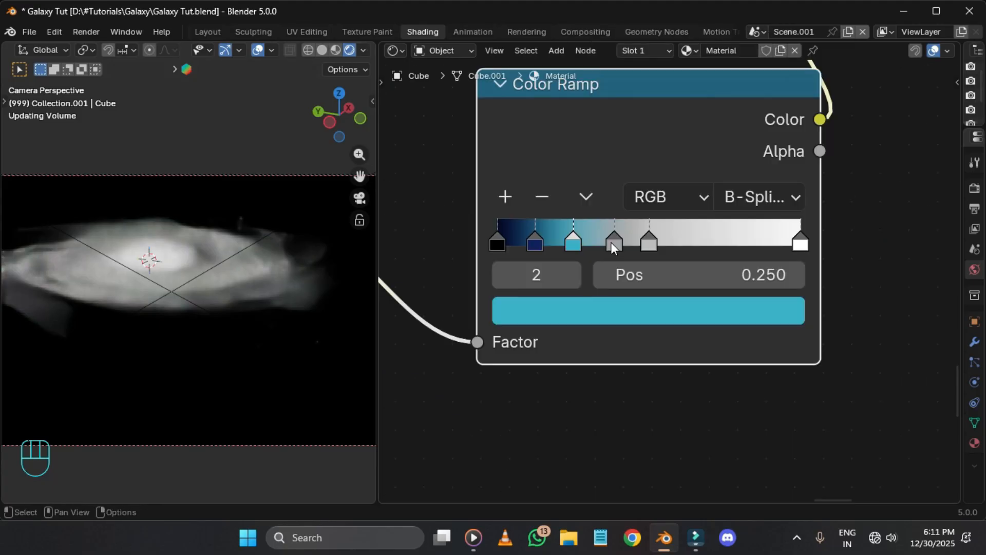
Step: Colour the Color Ramp stop at position 0.386 bright magenta-pink
left_click(611, 242)
left_click(634, 325)
left_click_drag(695, 148, 696, 205)
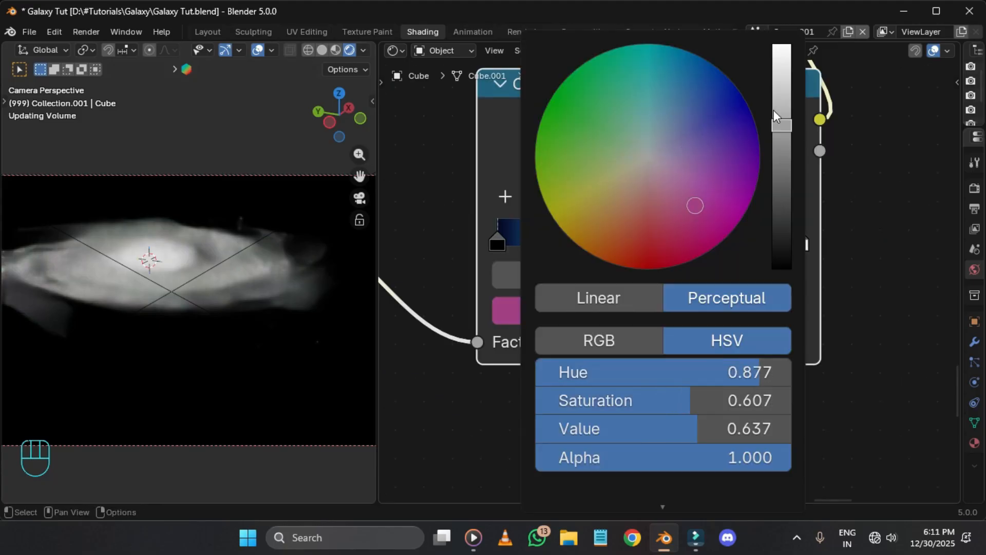
left_click_drag(777, 107, 776, 59)
left_click_drag(710, 184, 706, 199)
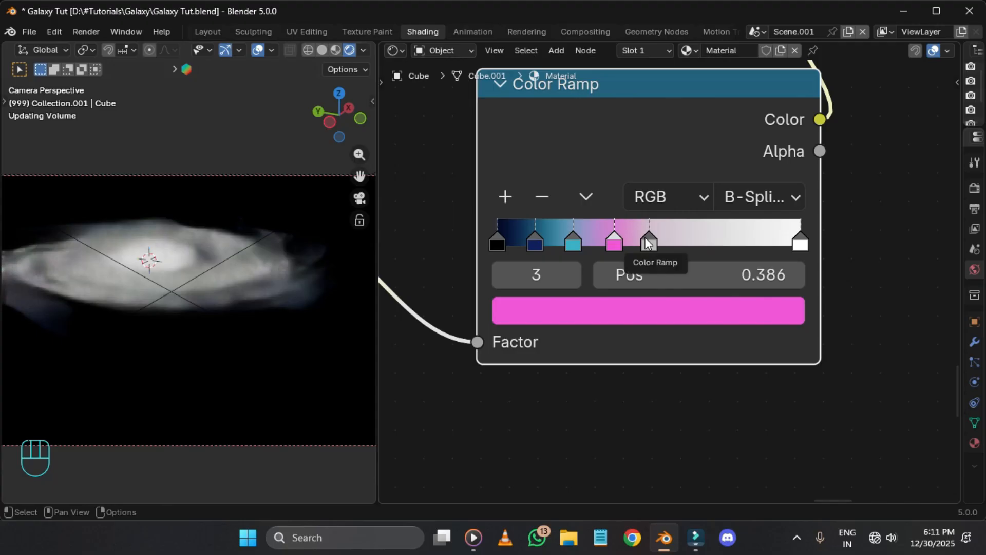
Step: Colour the Color Ramp stop at position 0.500 light pink, with hue 0.951, saturation 0.322 and value 0.924
left_click(648, 241)
left_click(655, 309)
left_click_drag(648, 159, 654, 194)
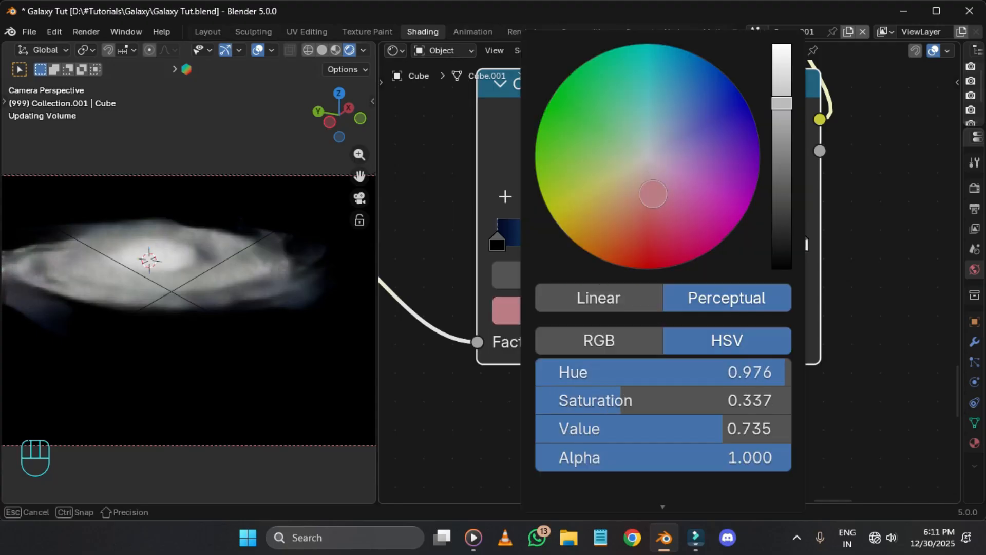
left_click_drag(782, 102, 781, 69)
left_click_drag(685, 143, 670, 225)
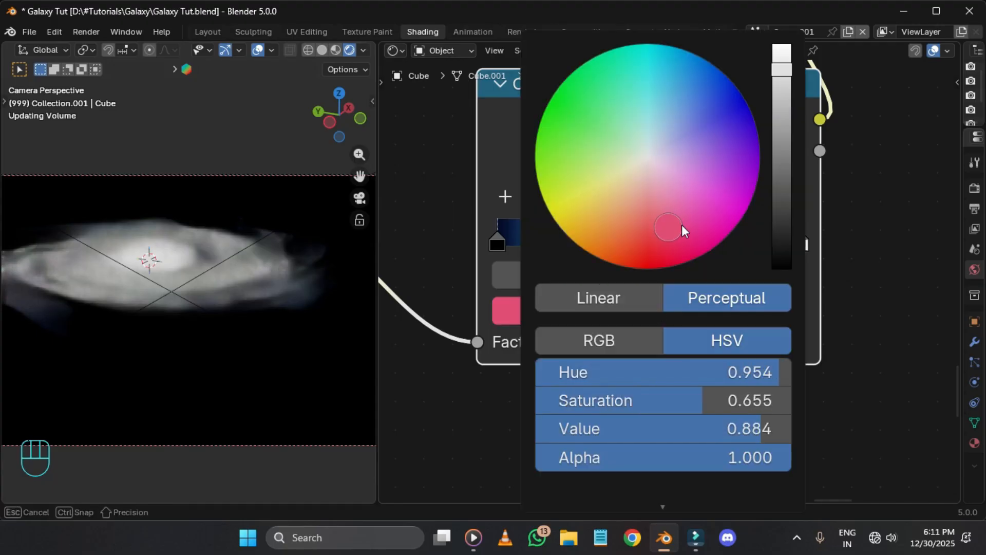
left_click(655, 309)
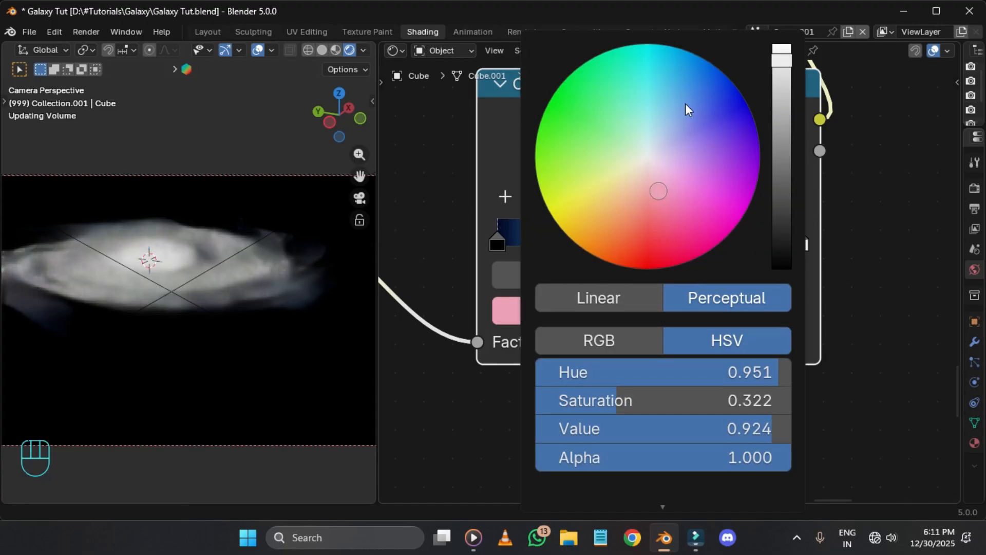
Step: Colour the Color Ramp stop at position 0.609 a slightly darkened tan-orange and the stop at 0.764 pale beige
left_click_drag(619, 128, 613, 206)
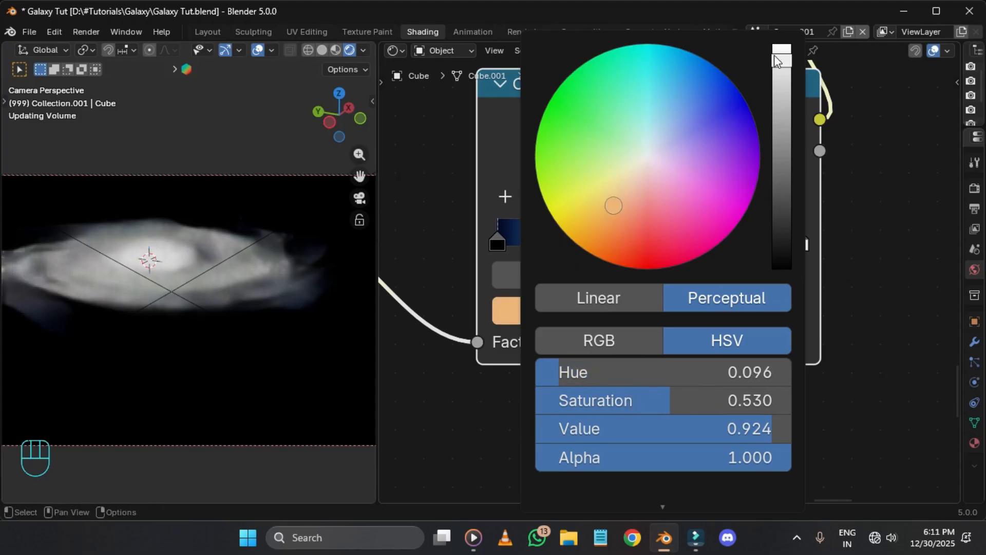
left_click_drag(774, 56, 775, 91)
scroll(896, 186, "up", 1)
middle_click_drag(895, 186, 758, 199)
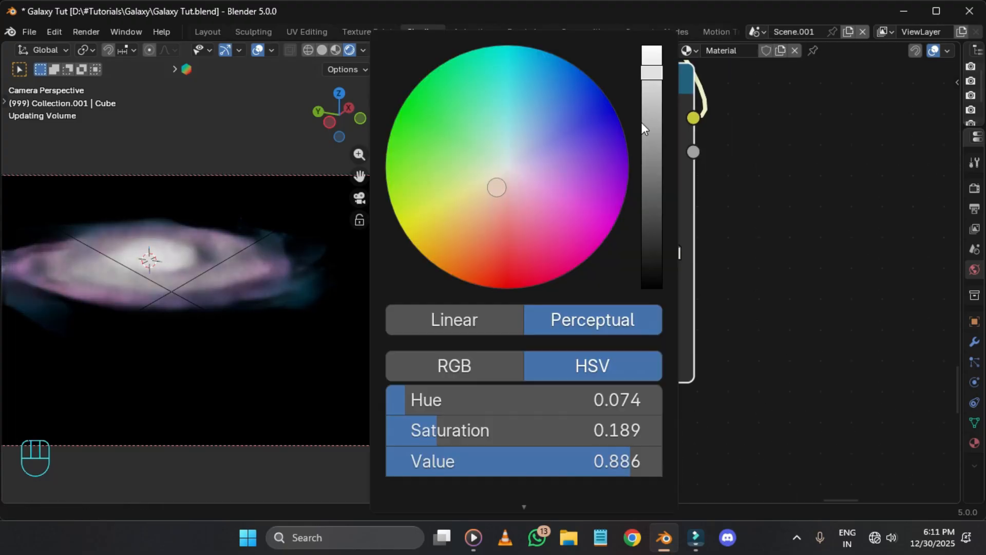
left_click(643, 128)
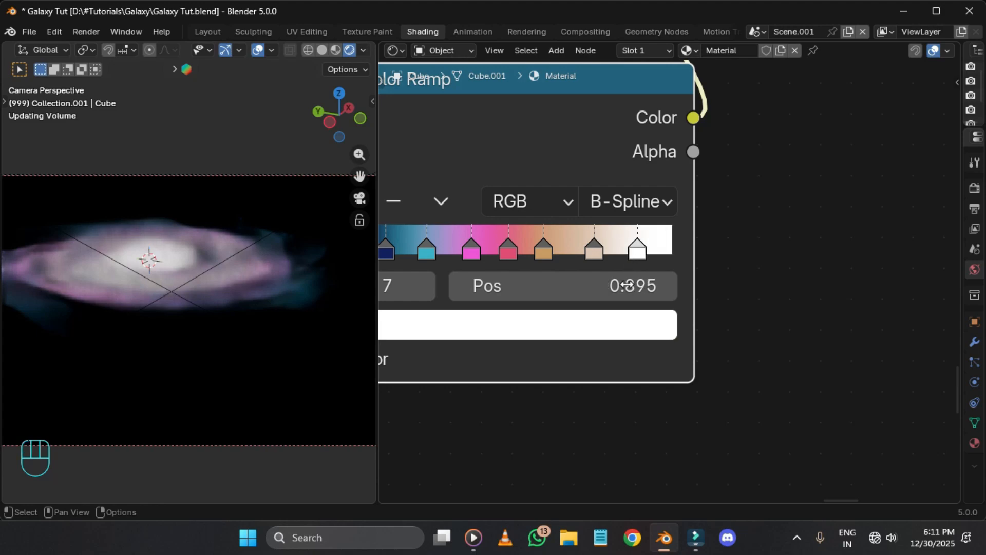
Step: Colour the Color Ramp stop at position 0.895 pale cream-yellow, with hue 0.194, saturation 0.120 and value 1.000, and save the file
left_click(630, 331)
left_click(494, 172)
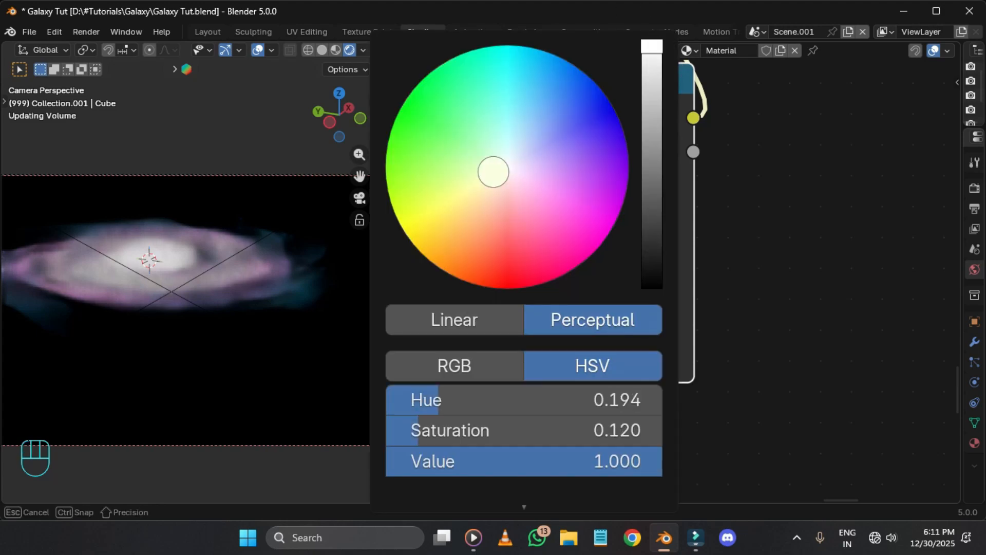
scroll(735, 118, "down", 7)
middle_click_drag(743, 74, 858, 364)
middle_click_drag(799, 308, 850, 337)
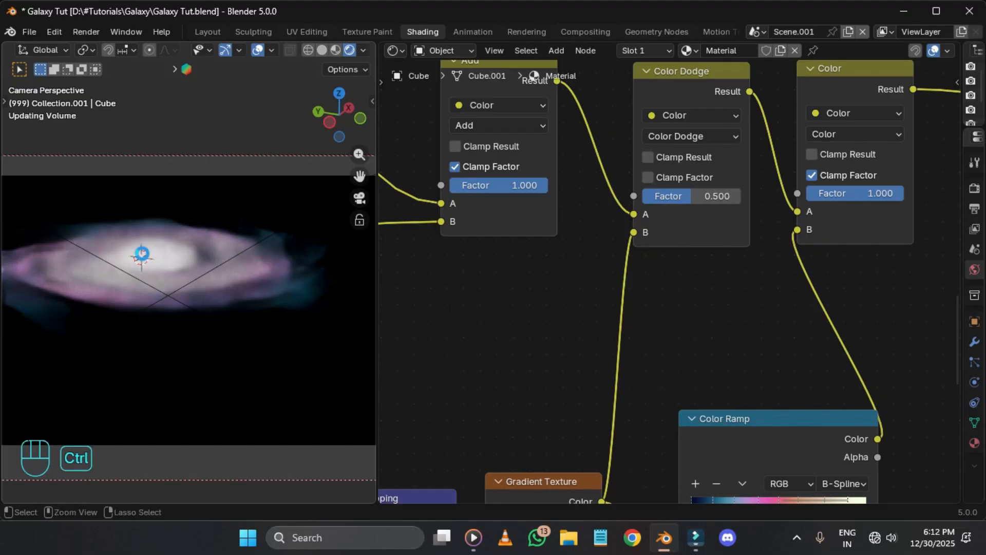
key("ctrl+s")
Step: Delete the Color Ramp stop at position 0.500, and shift the magenta stop to 0.455 and the cyan stop to 0.291
middle_click_drag(718, 286, 704, 125)
scroll(719, 232, "up", 3)
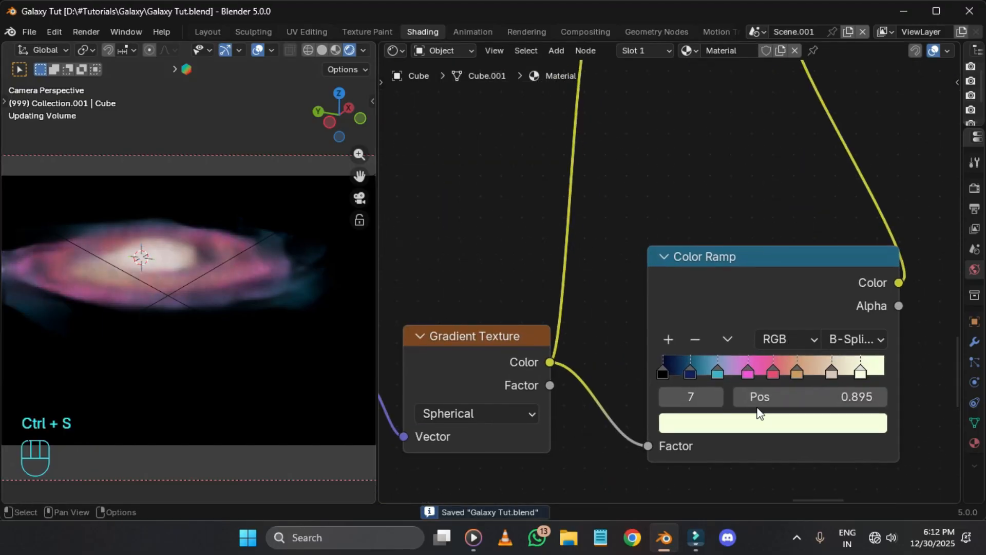
left_click_drag(780, 368, 758, 378)
left_click(695, 339)
Step: Hide the overlays and gizmos in the 3D viewport for a clean view of the galaxy
scroll(206, 307, "up", 1)
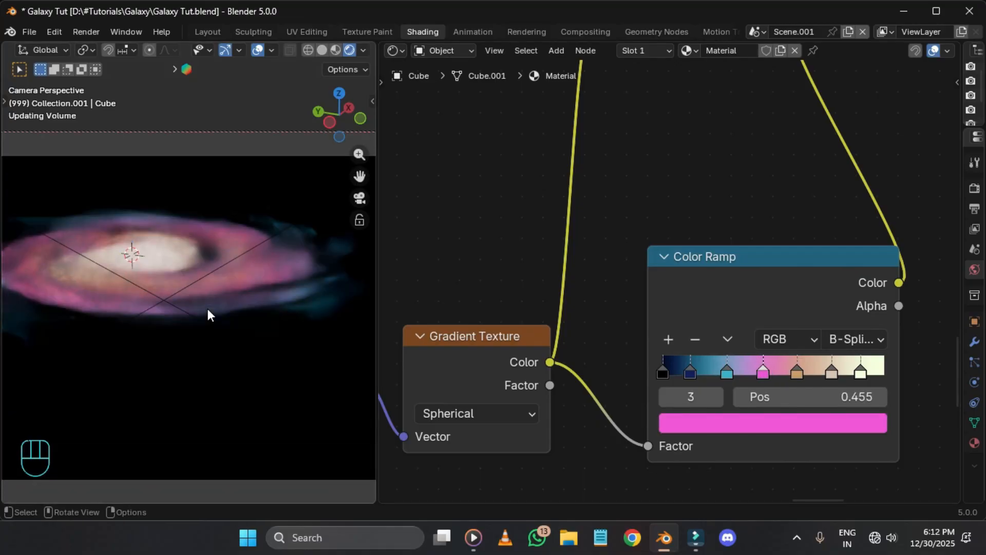
left_click(258, 50)
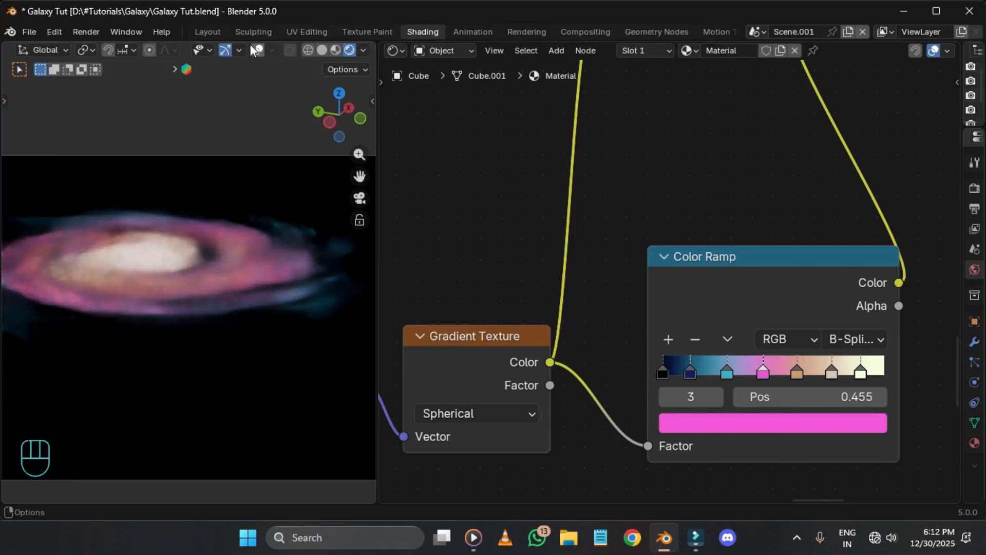
left_click(227, 50)
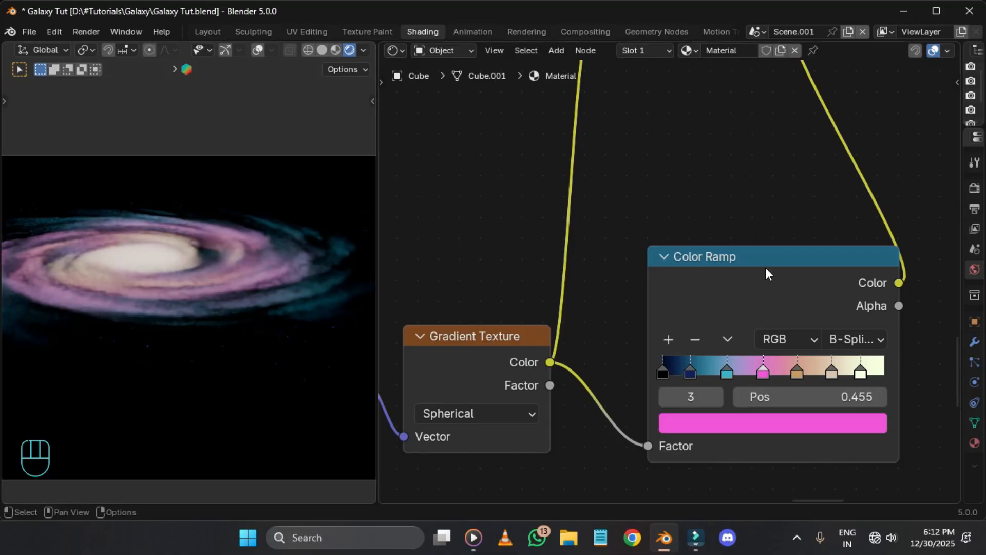
Step: Review the position and colour values of every Color Ramp stop, from the black one to the cream-yellow one
middle_click_drag(797, 282, 728, 213)
scroll(729, 213, "up", 1)
left_click(575, 310)
left_click(583, 311)
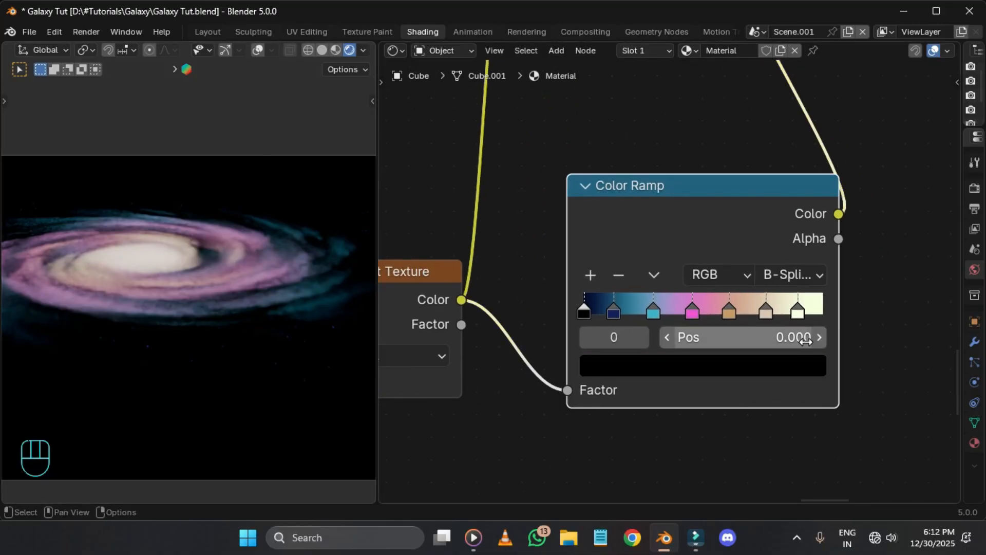
left_click(777, 366)
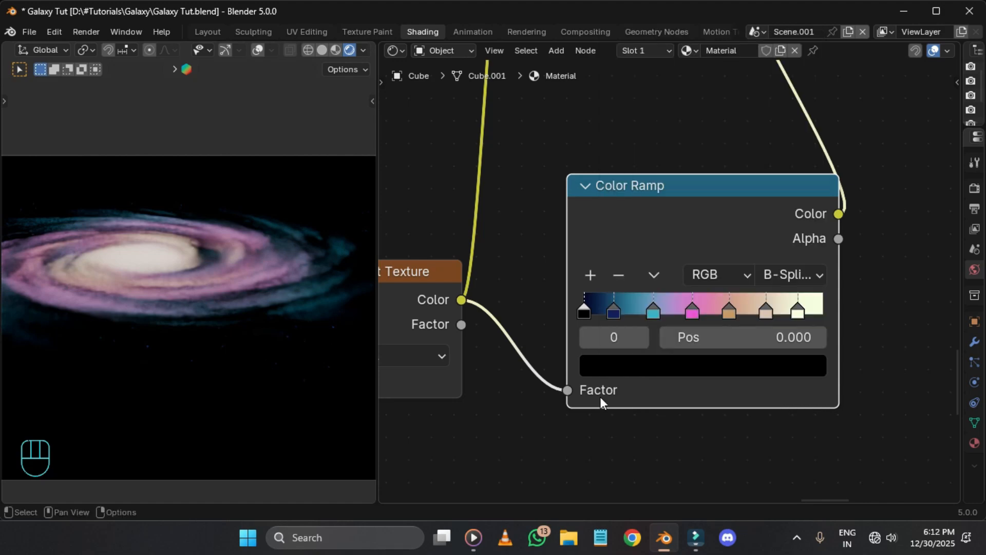
left_click(614, 312)
left_click(653, 369)
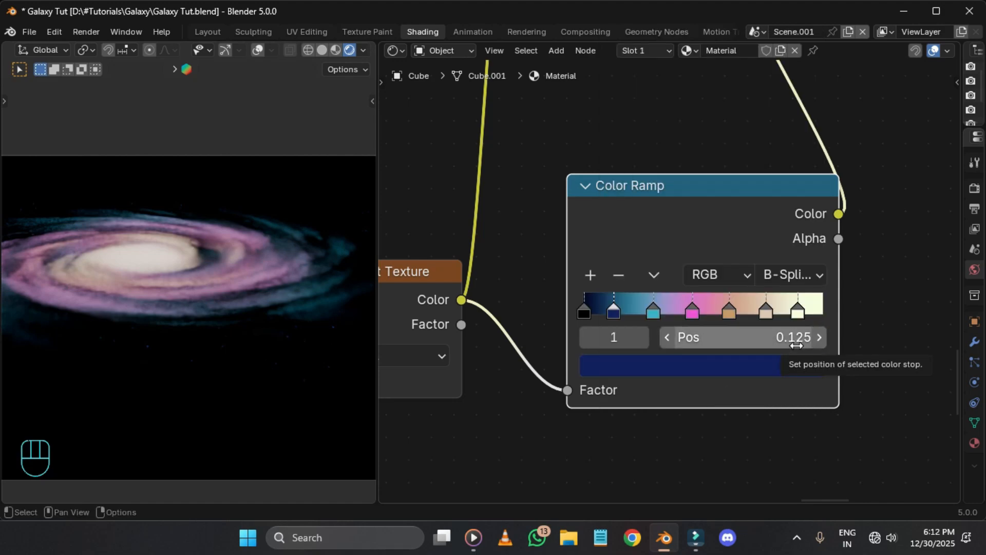
left_click(652, 311)
left_click(721, 367)
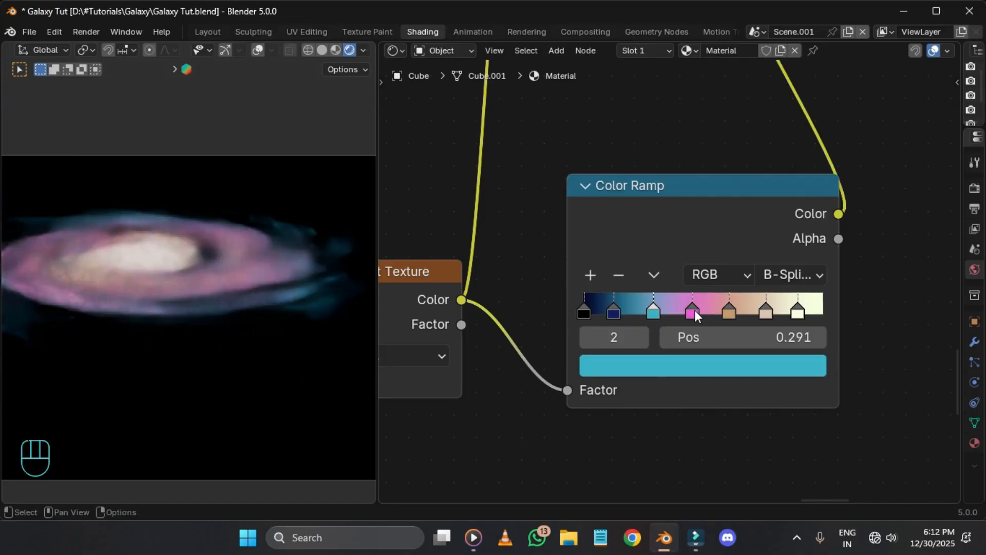
left_click(693, 310)
left_click(705, 370)
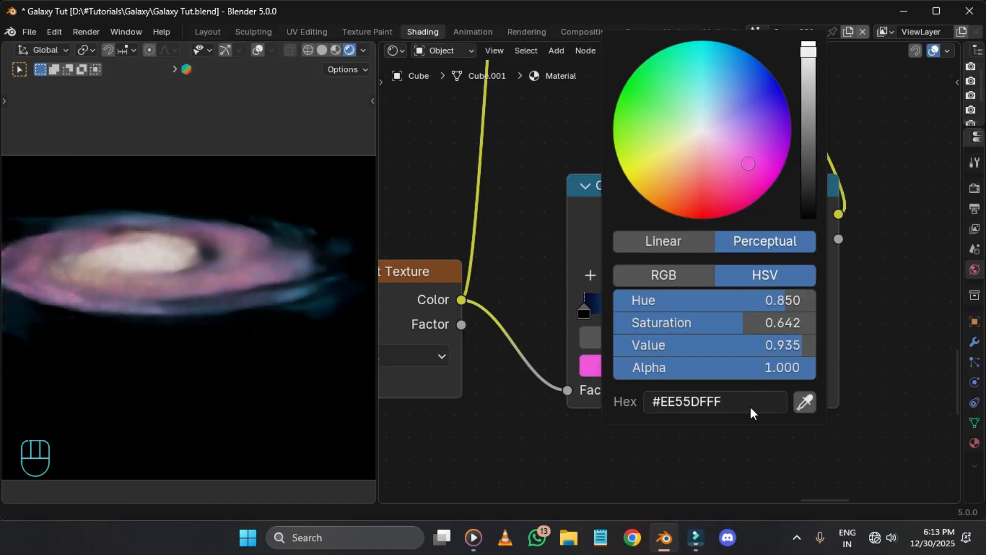
left_click(729, 312)
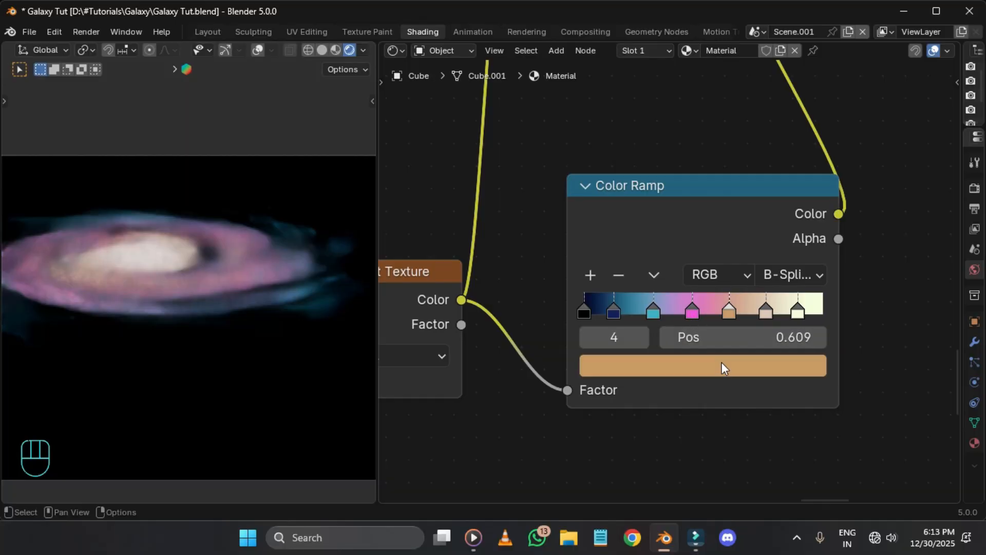
left_click(730, 371)
left_click(766, 311)
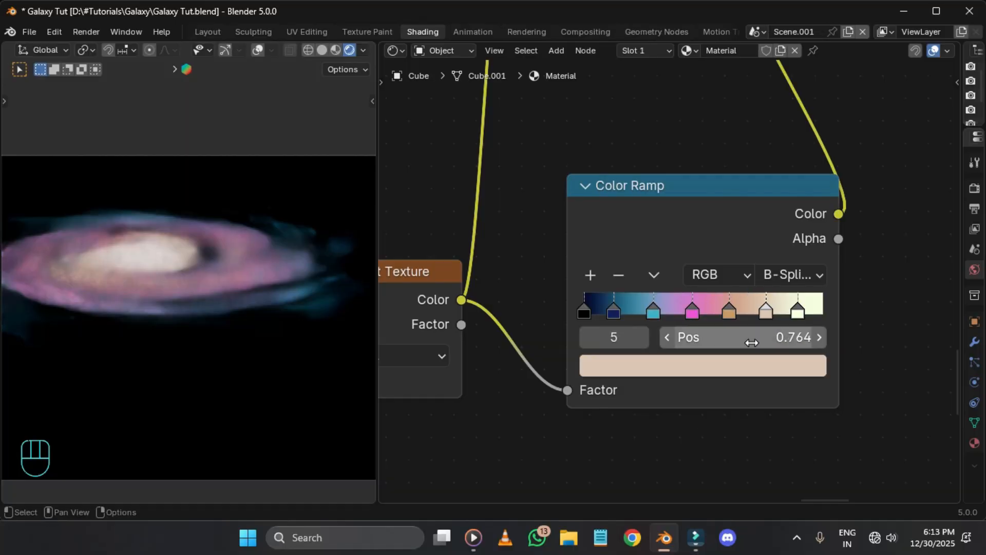
left_click(735, 368)
left_click(797, 312)
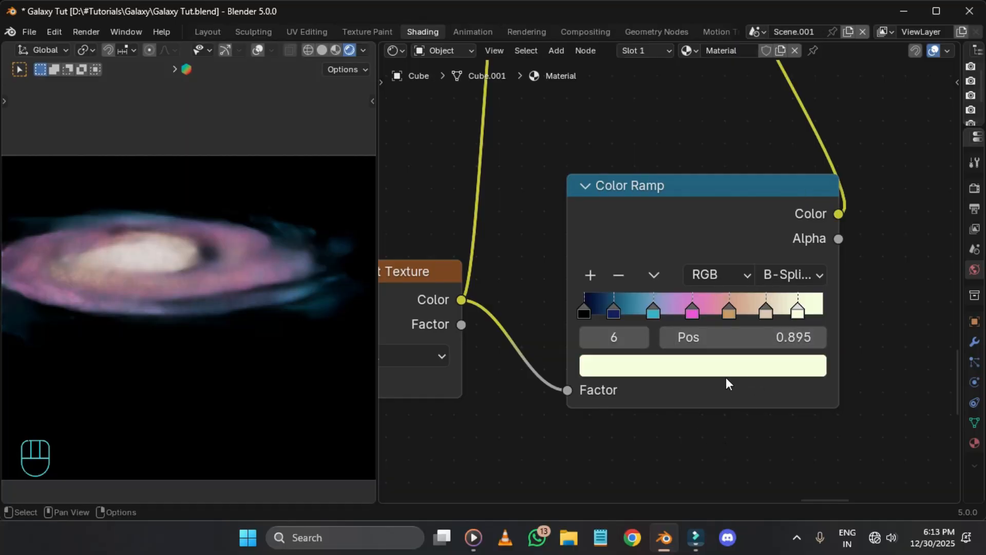
left_click(727, 371)
Step: Move the Output frame with the Principled Volume and Material Output nodes closer to the Color mix node
middle_click_drag(868, 269, 776, 308)
scroll(776, 307, "down", 1)
middle_click_drag(762, 265, 766, 303)
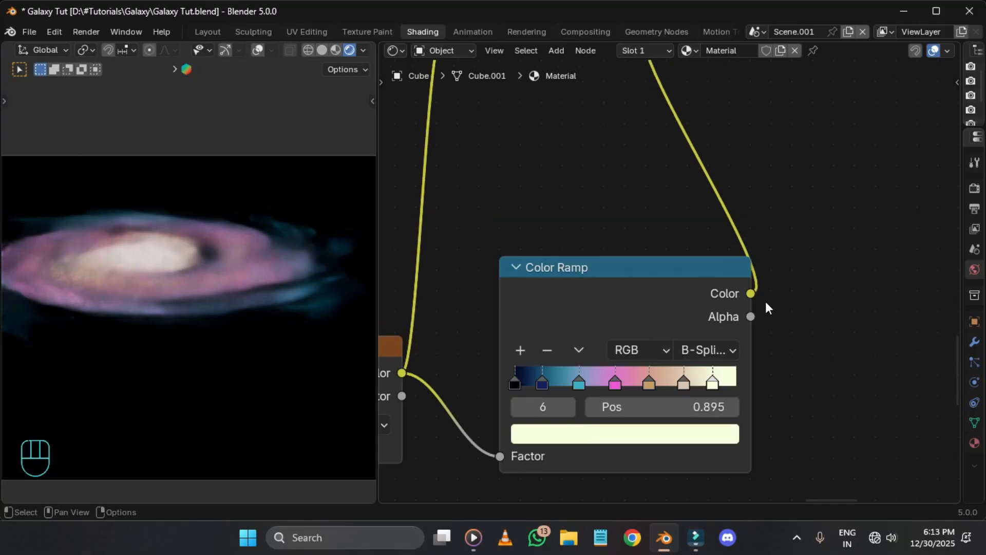
mouse_move(623, 330)
middle_mouse_down()
mouse_move(638, 365)
mouse_move(617, 385)
middle_mouse_up()
scroll(617, 385, "down", 3)
middle_click_drag(865, 122, 710, 278)
scroll(710, 279, "down", 4)
middle_click_drag(788, 278, 616, 251)
scroll(619, 253, "down", 3)
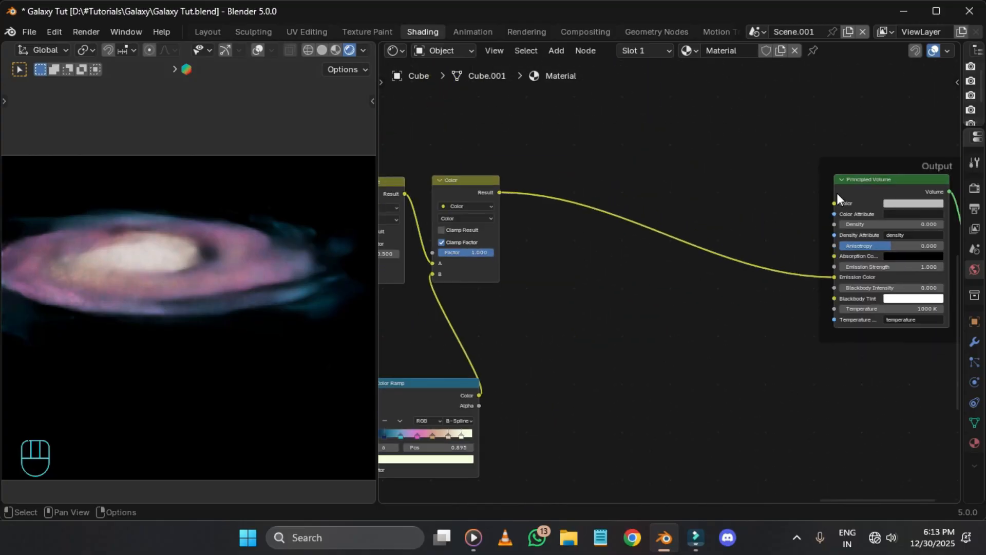
left_click_drag(848, 182, 665, 208)
middle_click_drag(665, 207, 415, 186)
left_click_drag(745, 201, 592, 196)
left_click(562, 147)
middle_click_drag(654, 149, 853, 94)
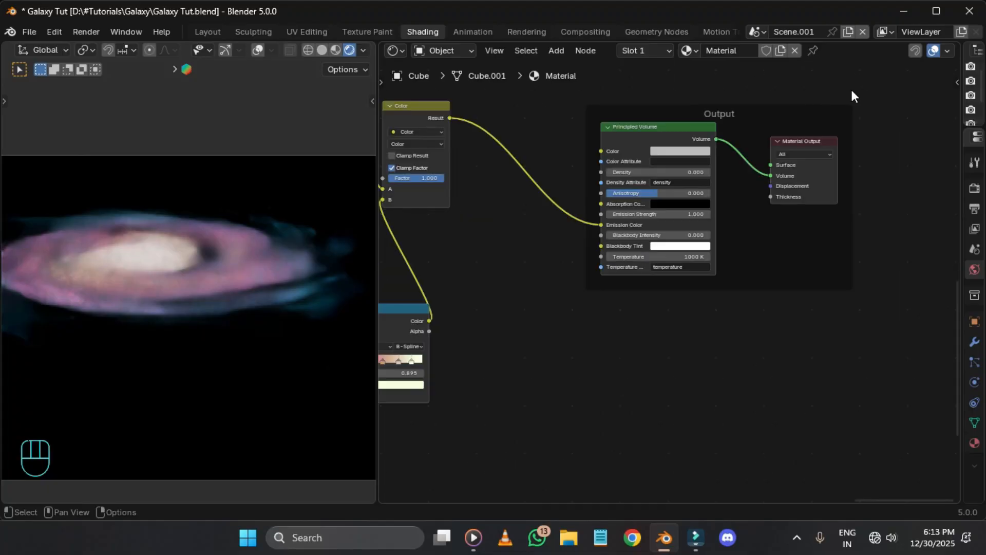
Step: Frame the Texture Coordinate, Mapping, Gradient Texture and Color Ramp nodes together and label the frame "Adding colors"
scroll(852, 95, "down", 4)
middle_click_drag(541, 226, 719, 229)
scroll(722, 364, "down", 3)
middle_click_drag(722, 364, 764, 328)
left_click_drag(731, 391, 426, 247)
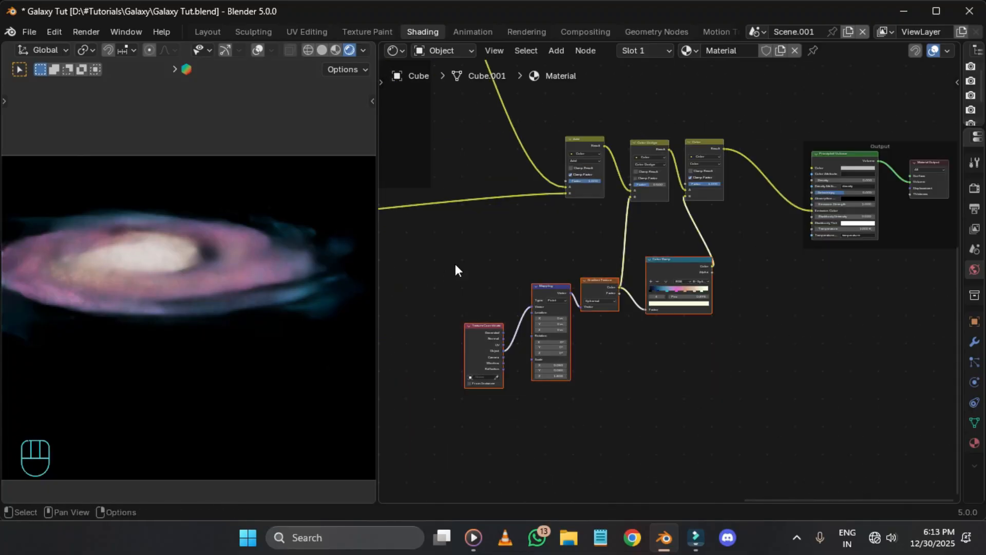
key("f")
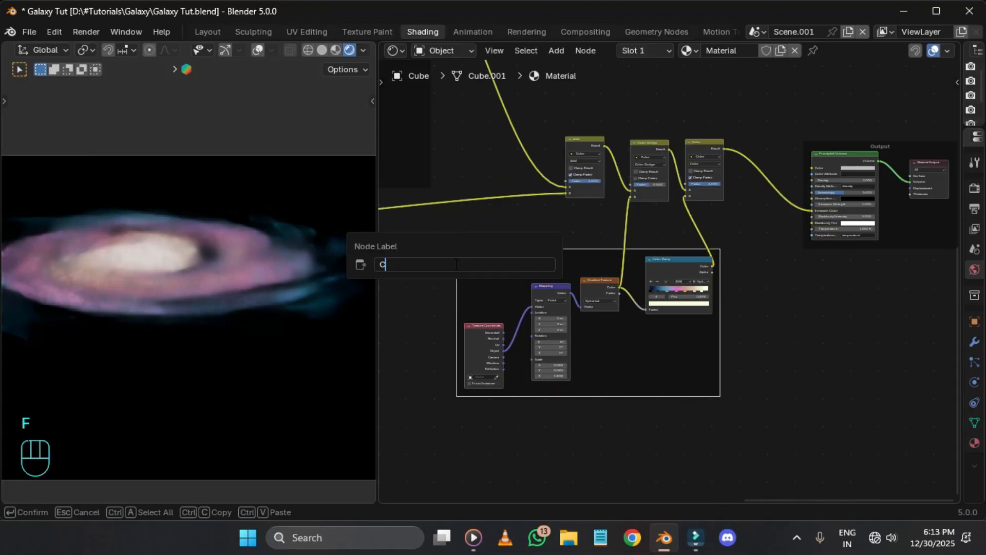
type("Adding colors")
key("Return")
Step: Frame the Add, Color Dodge and Color mix nodes, label the frame "combining all elements", and save the file
middle_click_drag(696, 140, 694, 195)
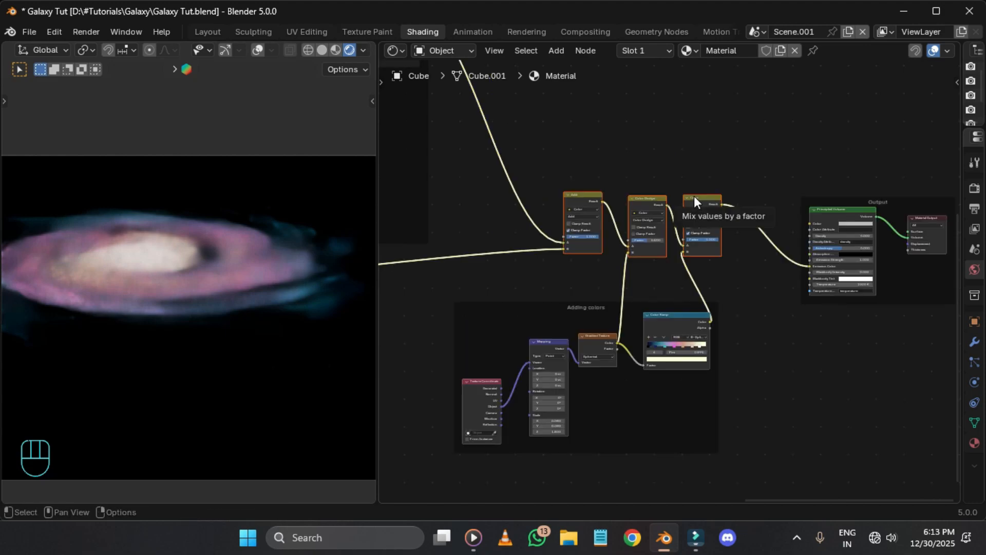
type("f")
type("Add")
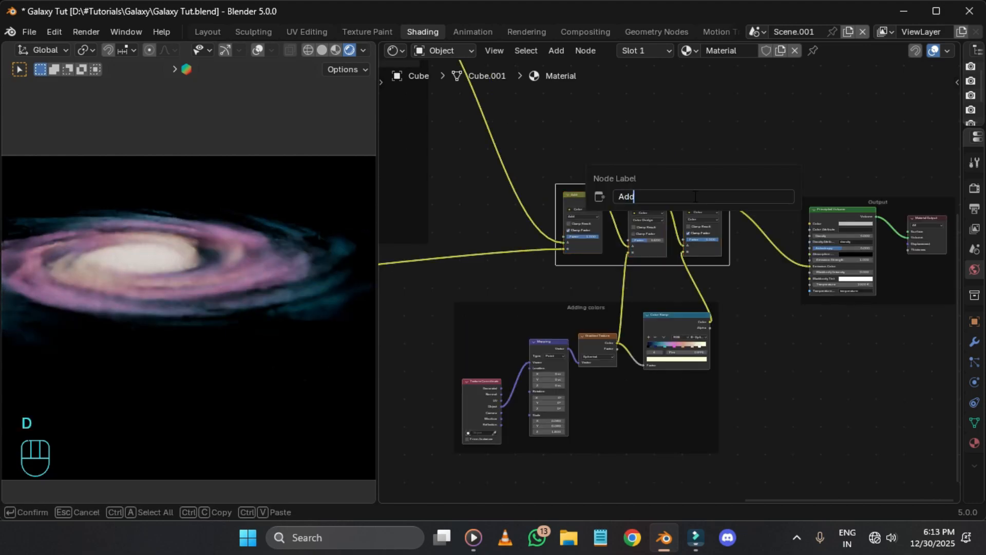
type("in")
key("ctrl+BackSpace")
type("com")
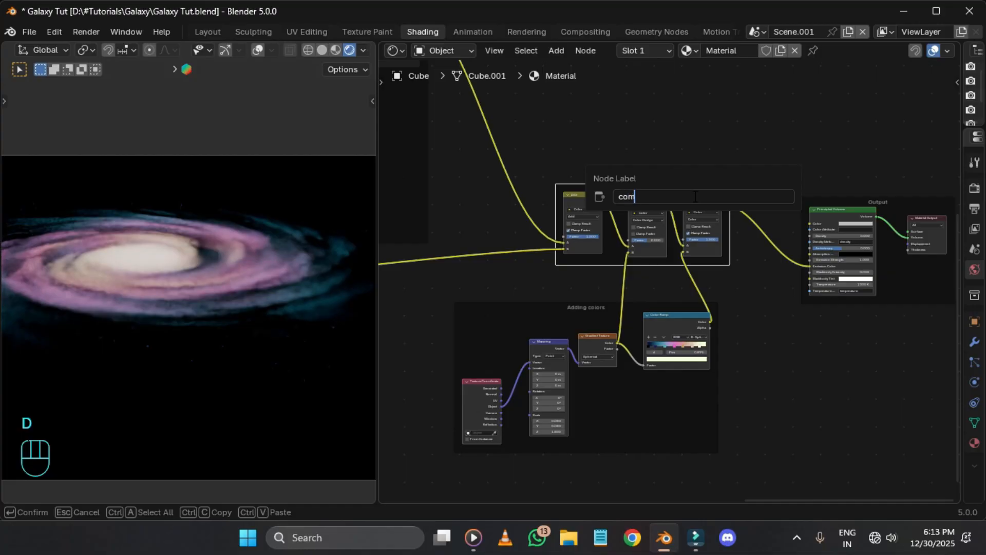
type("bining al")
key("BackSpace")
key("BackSpace")
type("ents")
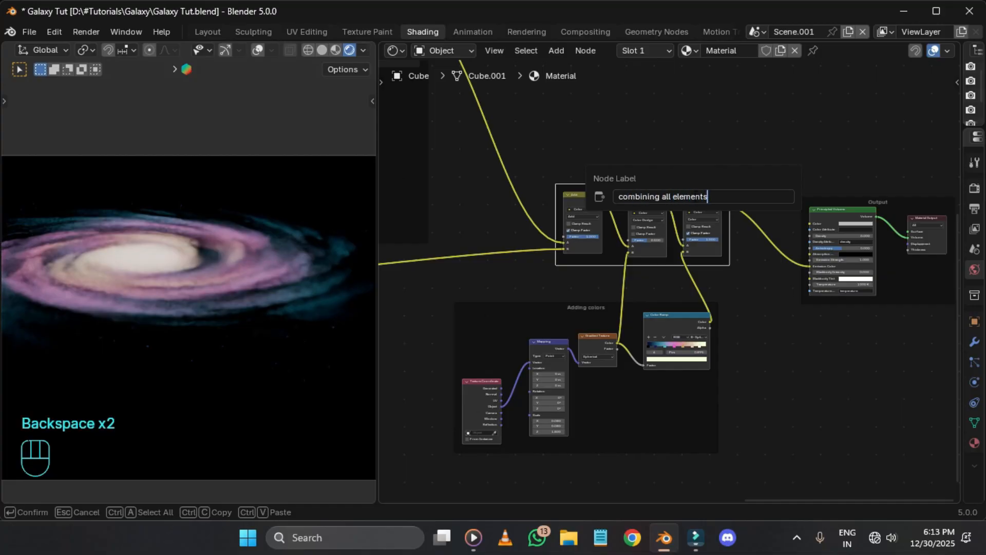
key("Return")
key("ctrl+s")
Step: Widen the Properties editor and display the scene's render properties
key("KP_0")
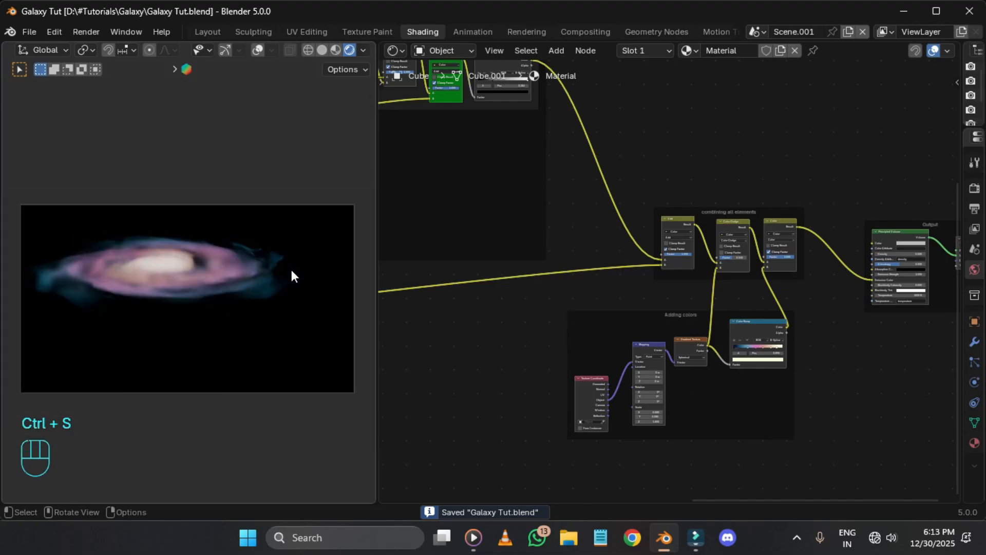
middle_click_drag(939, 188, 604, 222)
scroll(604, 222, "up", 4)
left_click_drag(962, 316, 798, 308)
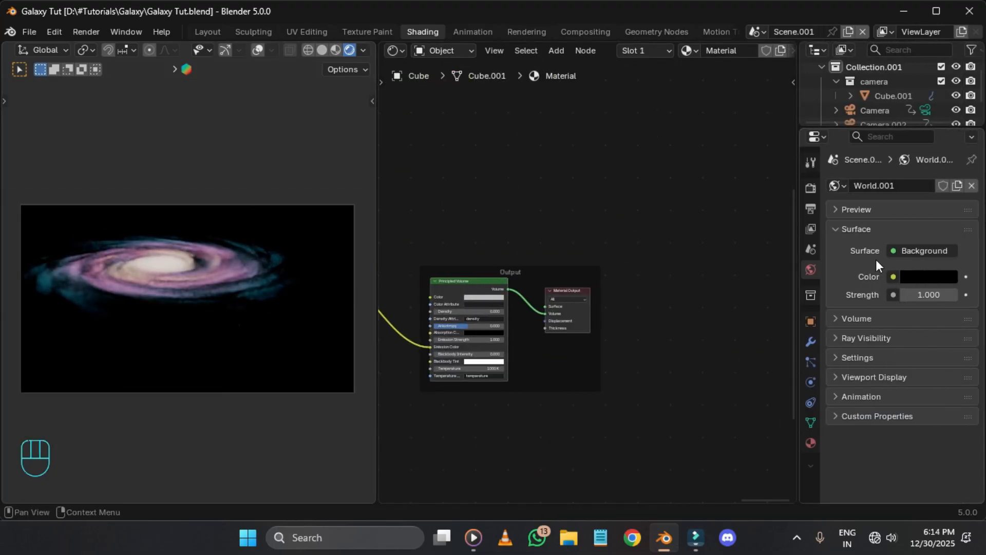
left_click(810, 188)
Step: Set the Principled Volume node's Emission Strength to 1.3
scroll(496, 272, "up", 8)
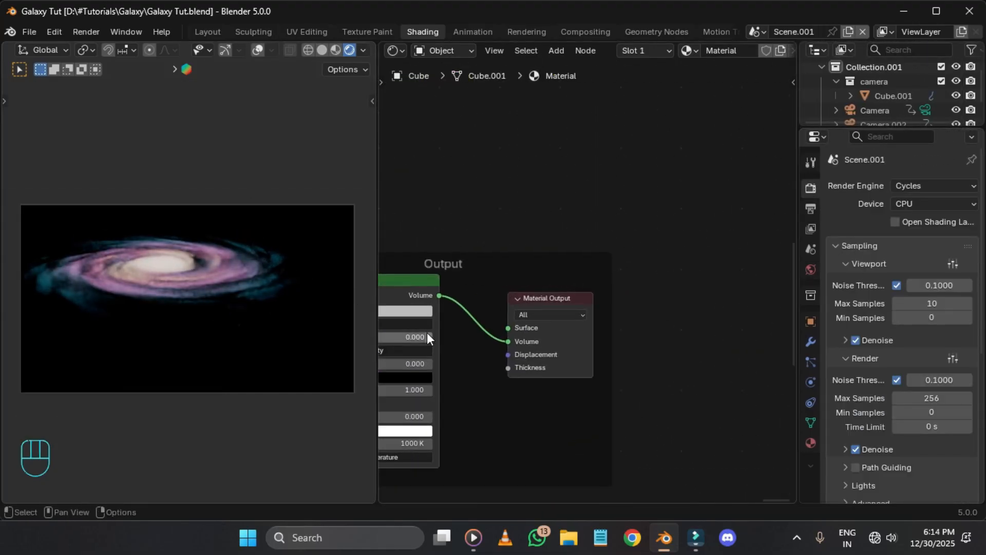
middle_click_drag(427, 332, 727, 264)
left_click(720, 322)
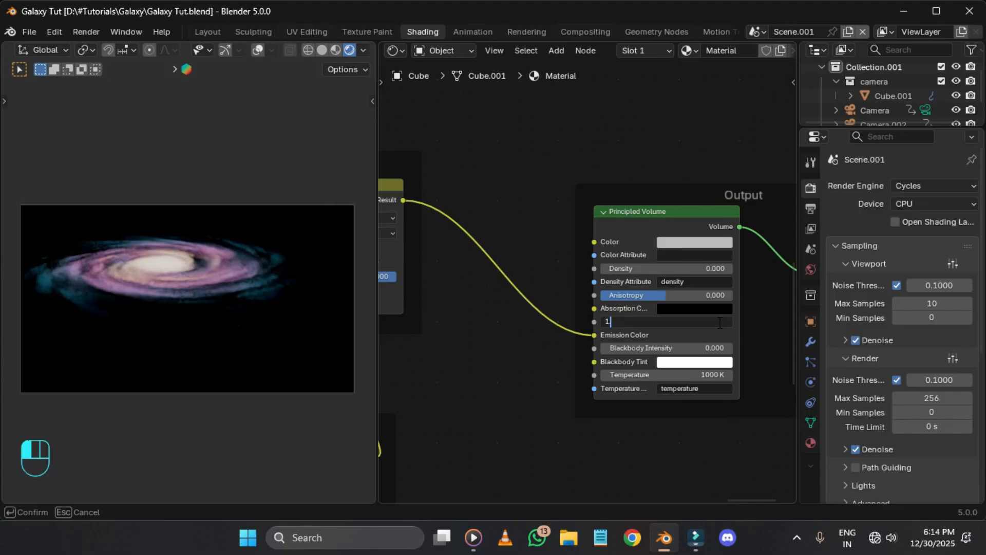
type("1")
key("Return")
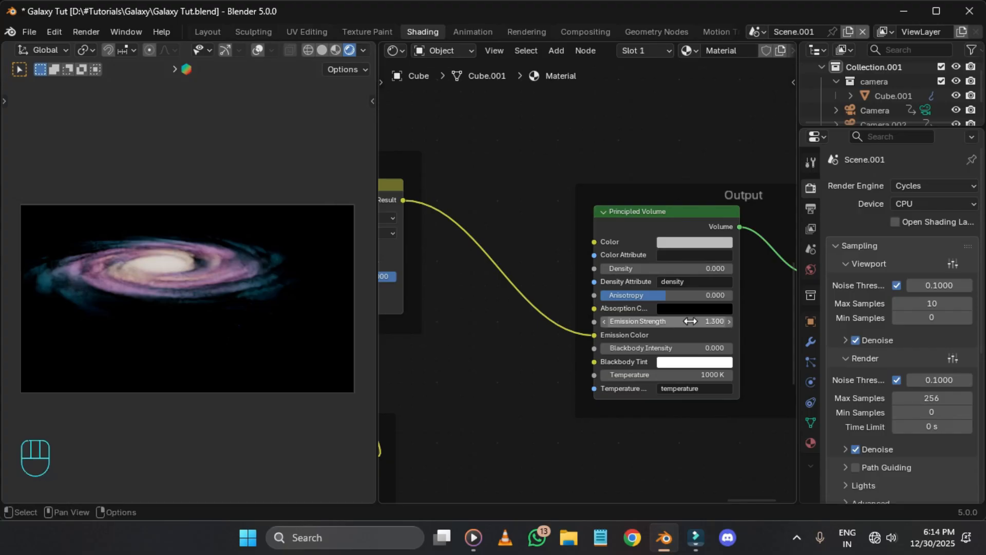
Step: Turn the 3D viewport's gizmos and overlays back on and save the file
left_click(263, 210)
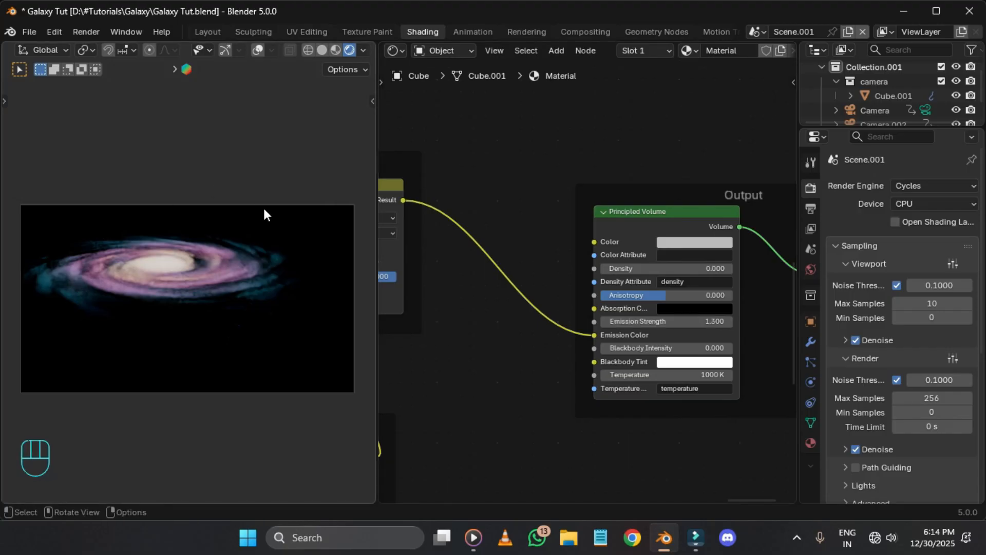
left_click(223, 49)
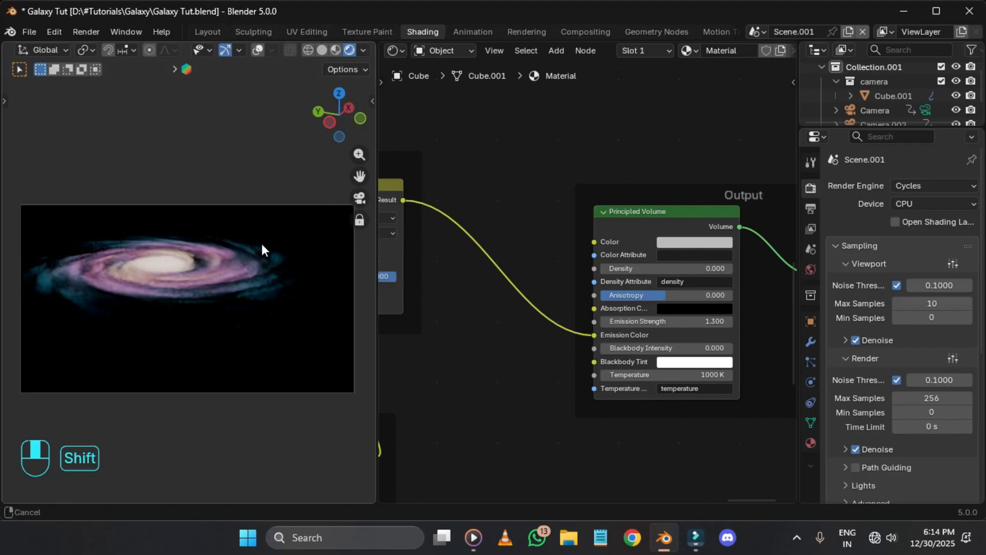
left_click(258, 50)
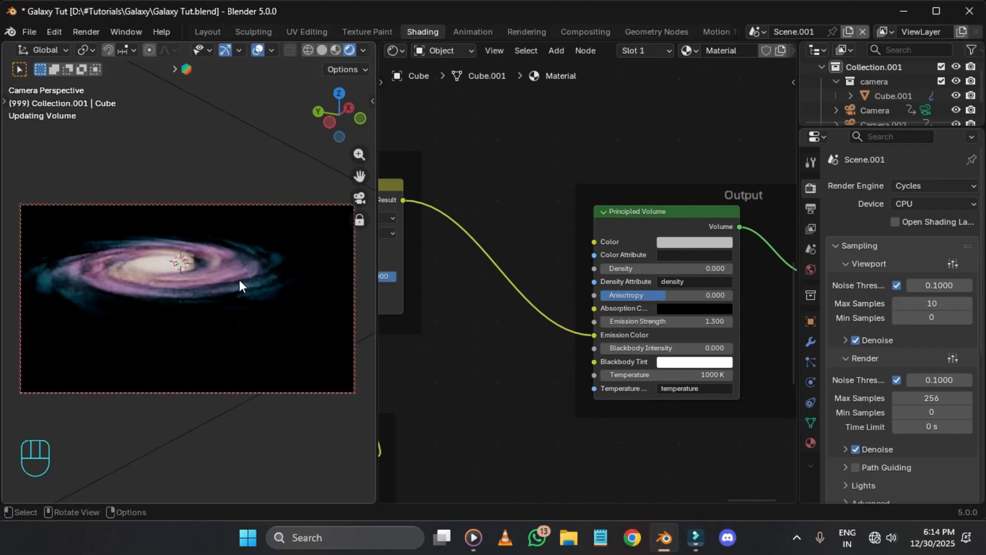
key("ctrl+s")
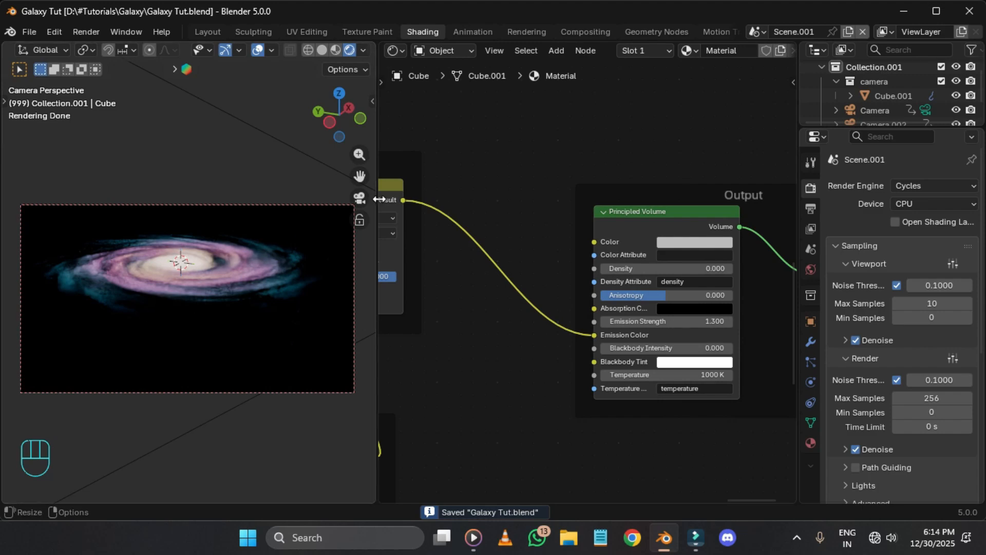
Step: Select the scene camera and set its lens focal length to 70 mm
left_click(811, 209)
left_click(810, 322)
left_click(232, 203)
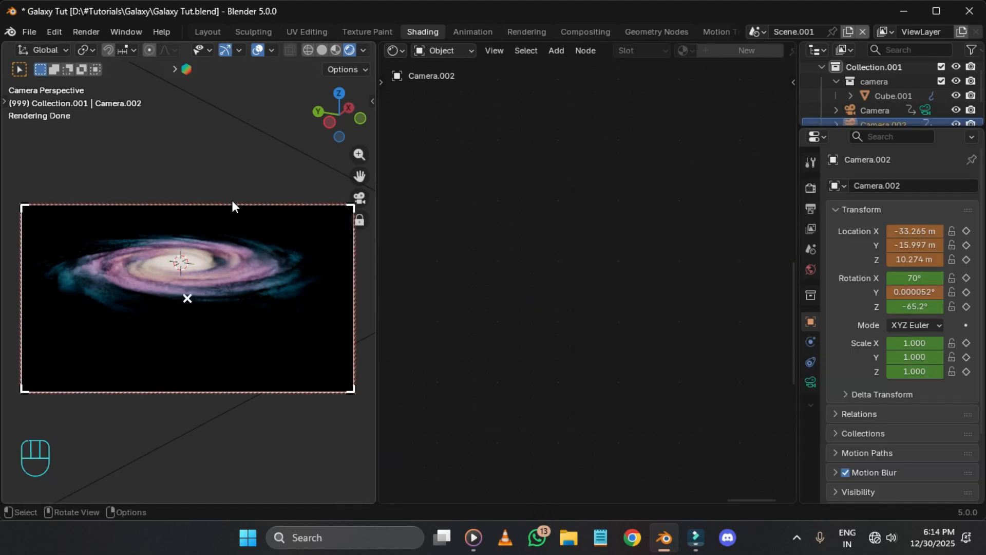
left_click(810, 382)
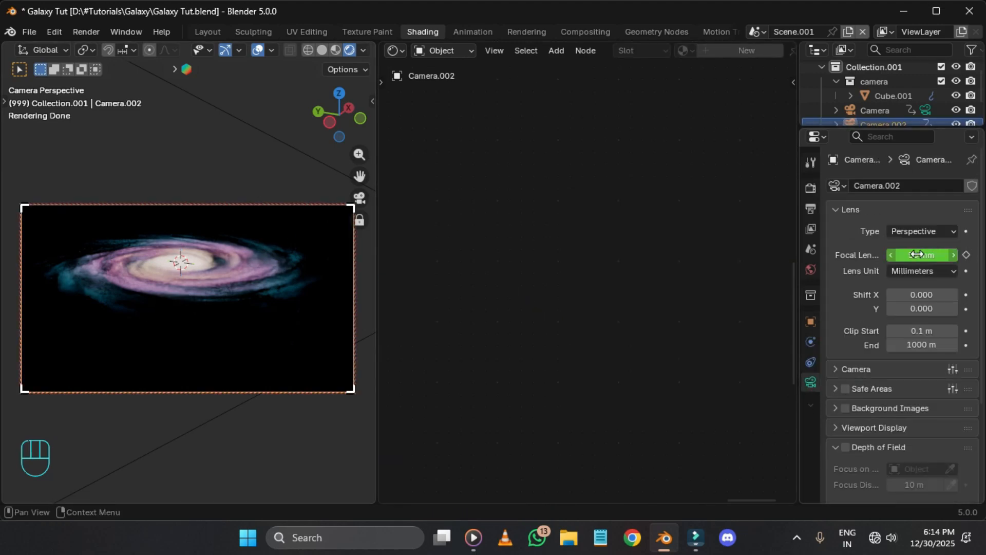
left_click_drag(922, 255, 899, 255)
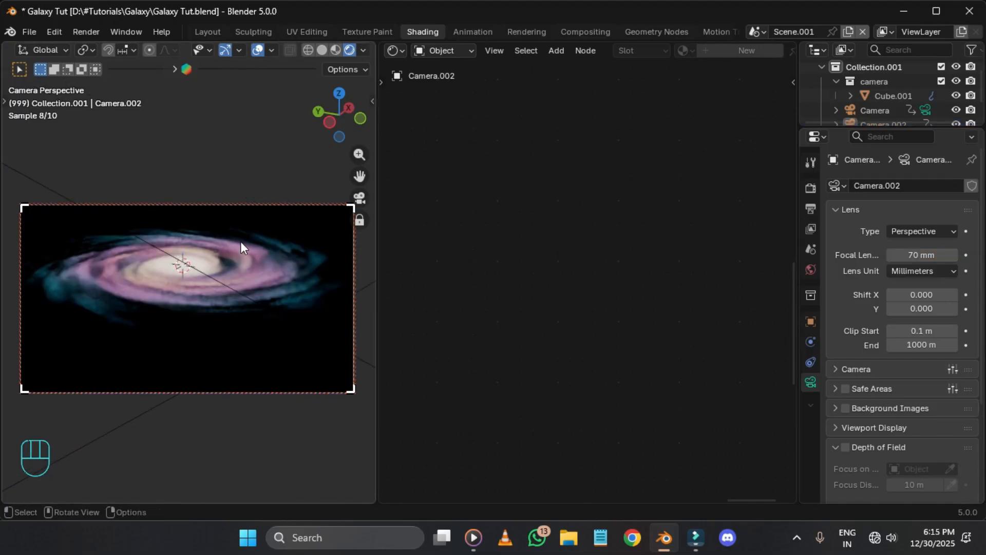
Step: Save the file and render the galaxy image
key("ctrl+s")
left_click(86, 31)
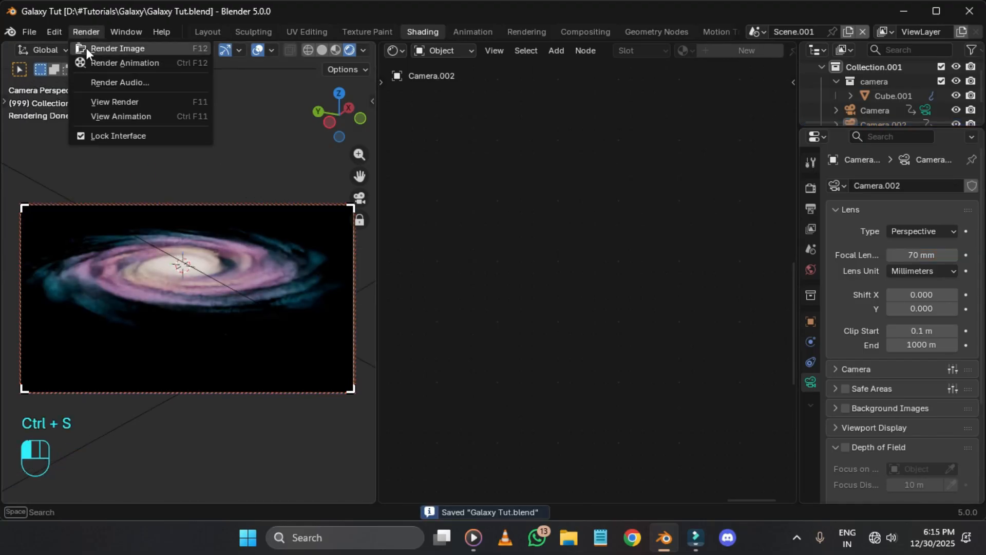
left_click(86, 48)
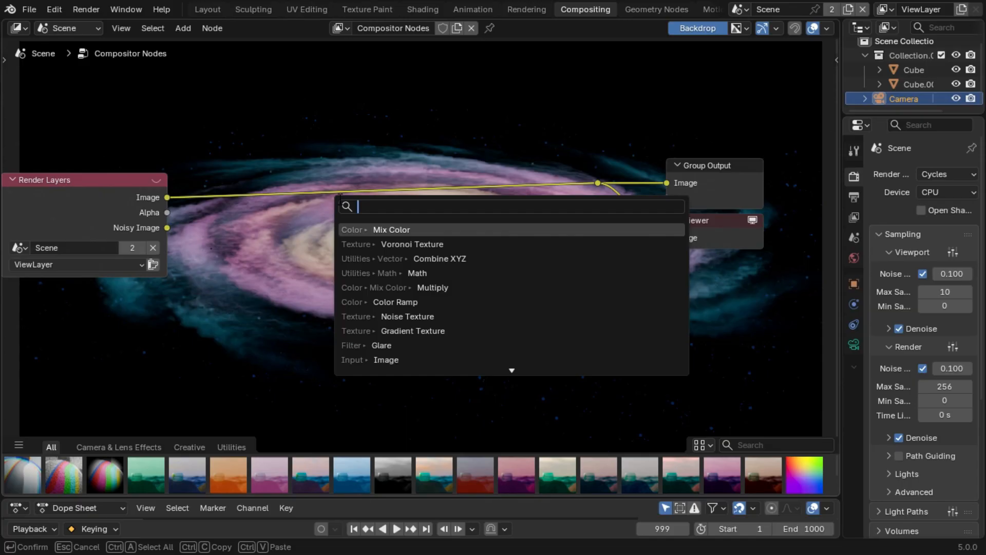
Step: Add a Glare node between Render Layers and the output reroute and set its quality to High
type("gl")
key("Return")
left_click(289, 29)
left_click(322, 141)
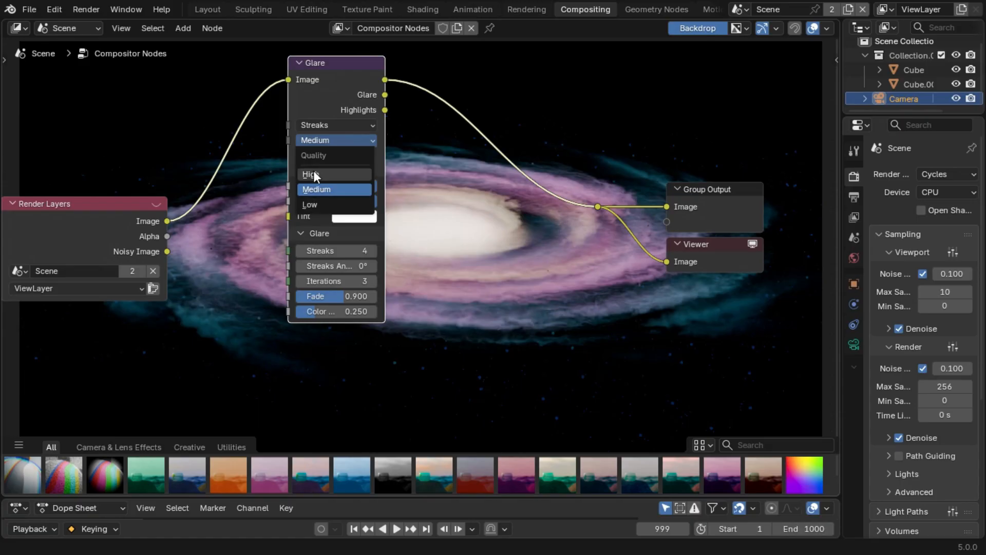
left_click(315, 175)
Step: Set the Glare node's Color Modulation to 0 and its Fade to 0.8
scroll(304, 82, "up", 2)
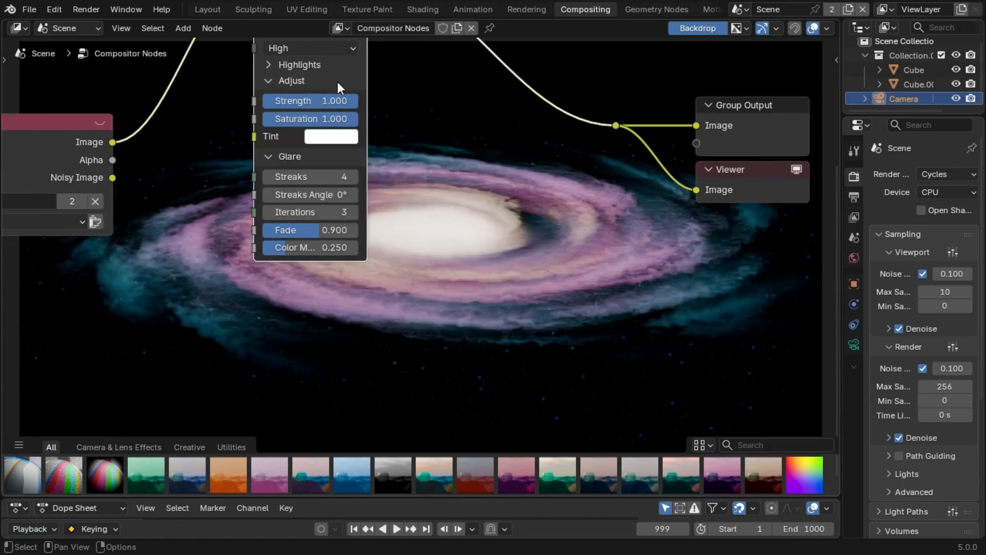
middle_click_drag(307, 248, 306, 243)
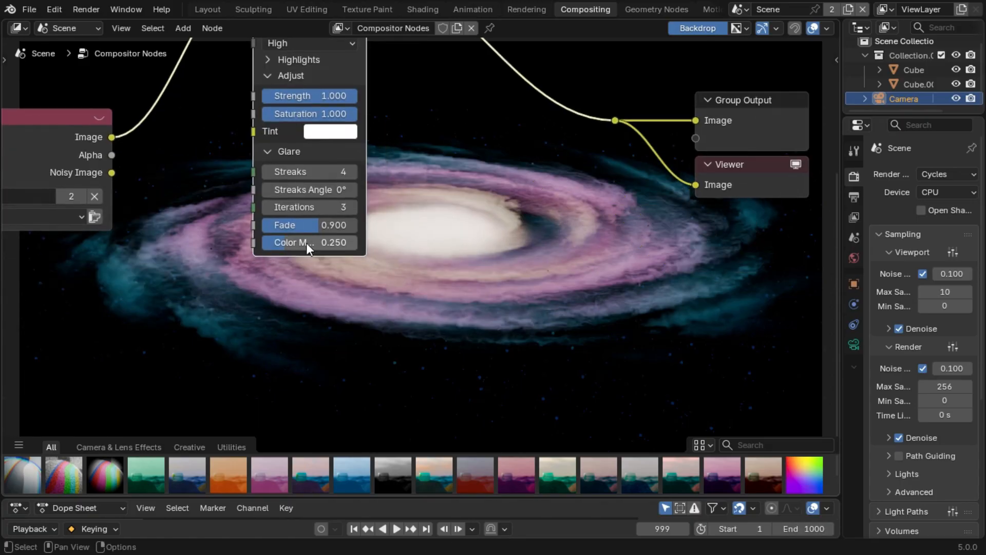
key("g")
left_click(22, 230)
key("ctrl+z")
left_click_drag(285, 225, 284, 225)
left_click(309, 225)
type("0.")
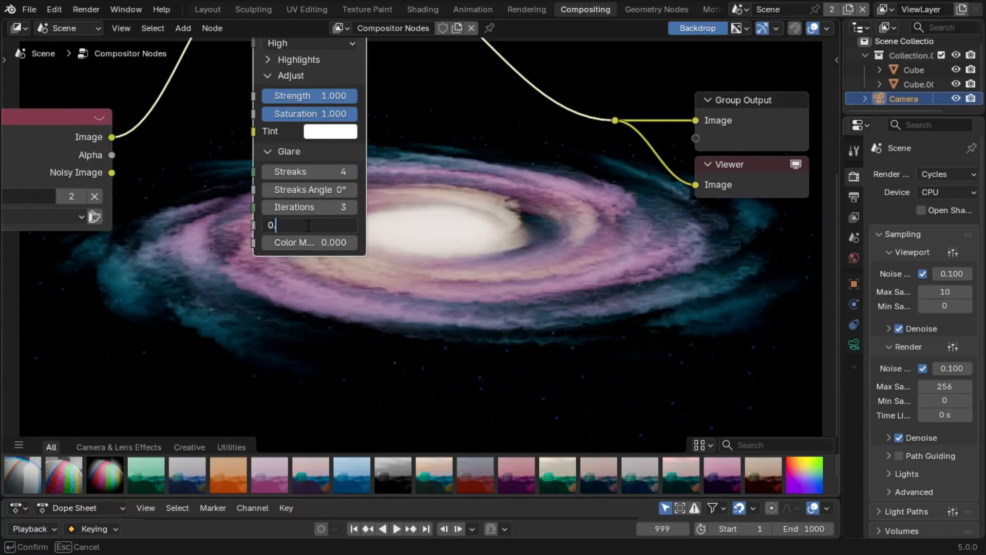
type("8")
key("Return")
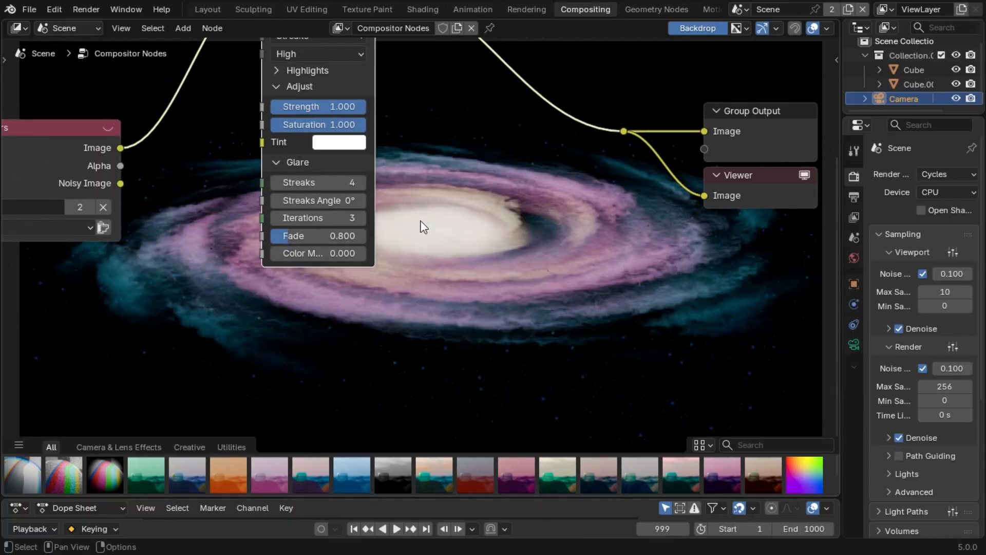
Step: Spread out the compositor nodes, moving Group Output and Viewer away from Glare to make room between them
key("Home")
middle_click_drag(361, 113, 359, 219)
key("g")
left_click(351, 129)
scroll(608, 179, "down", 1)
middle_click_drag(609, 179, 534, 168)
left_click_drag(465, 230, 727, 376)
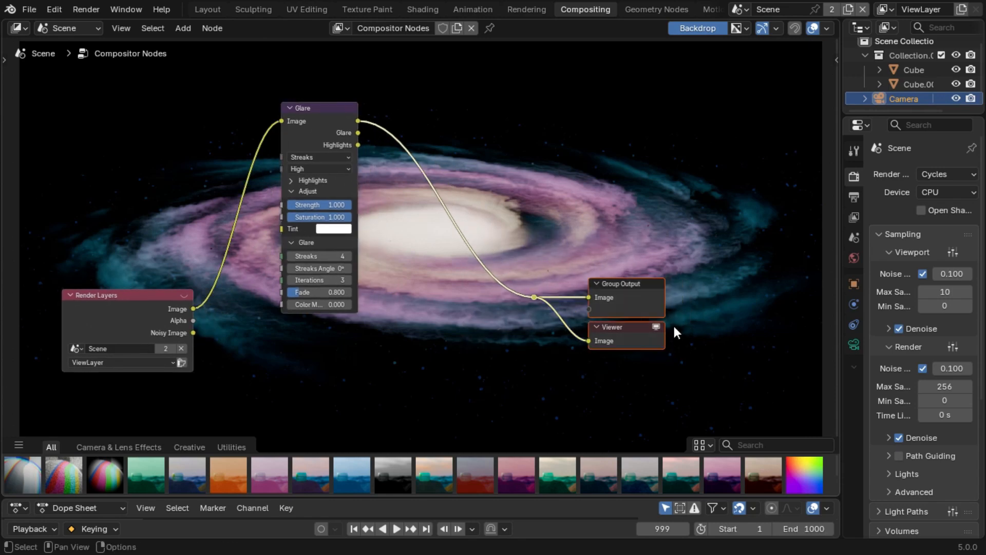
key("g")
left_click(811, 335)
left_click_drag(120, 330, 94, 331)
left_click(171, 164)
Step: Add a Blur node directly below the Glare node
middle_click_drag(272, 184, 253, 125)
key("shift+a")
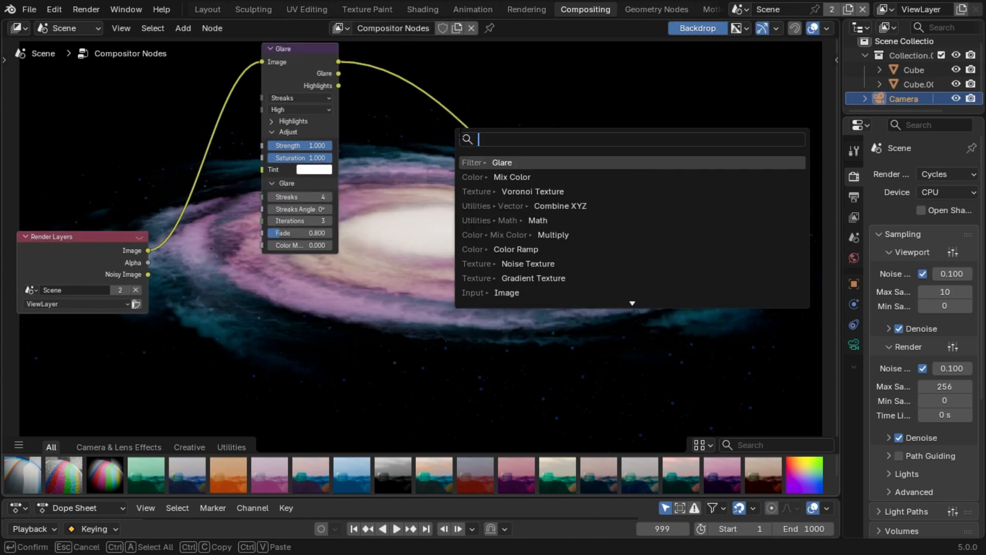
type("blu")
type("r")
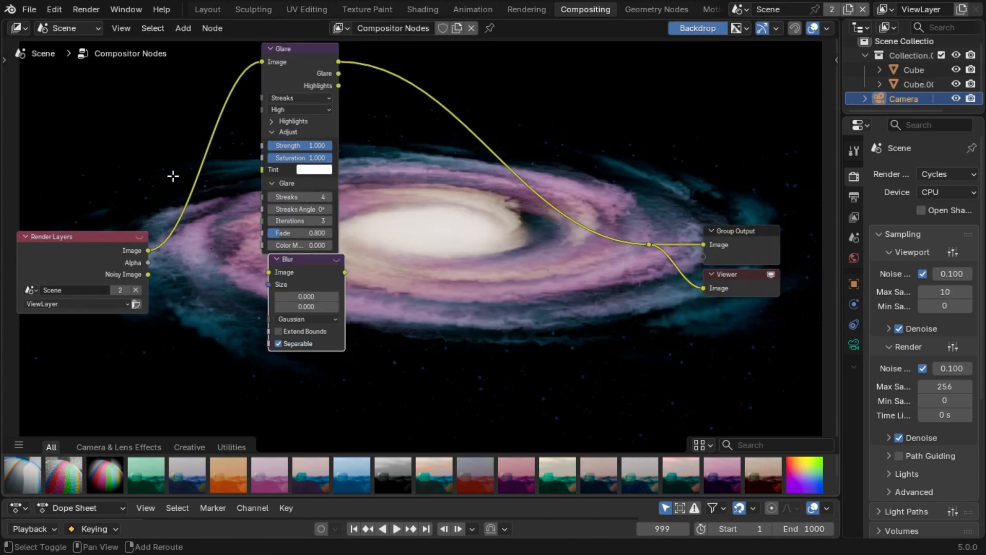
Step: Insert a reroute on the link between Render Layers and Glare and connect it to the Blur node's Image input
right_click_drag(172, 176, 199, 187, "shift")
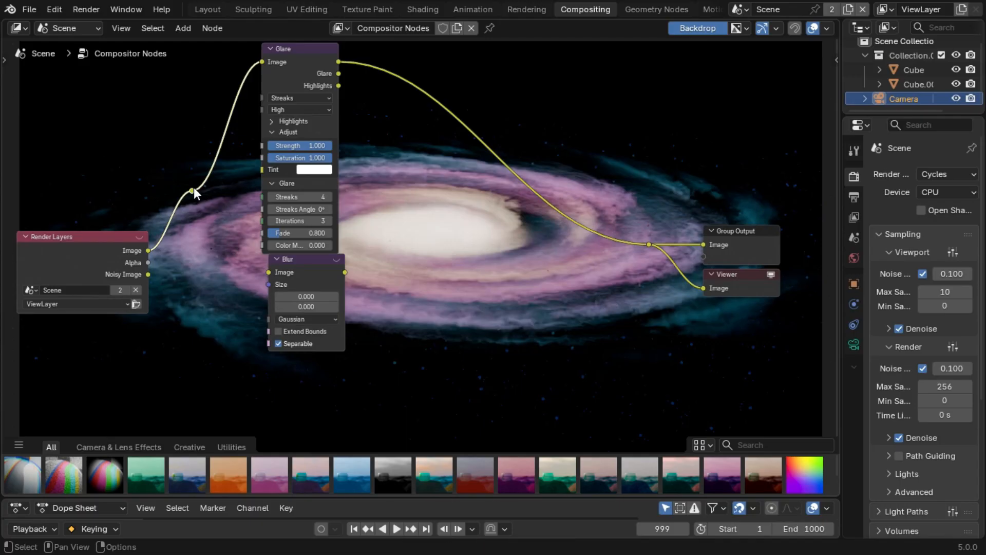
left_click_drag(193, 190, 204, 233)
left_click_drag(216, 262, 269, 273)
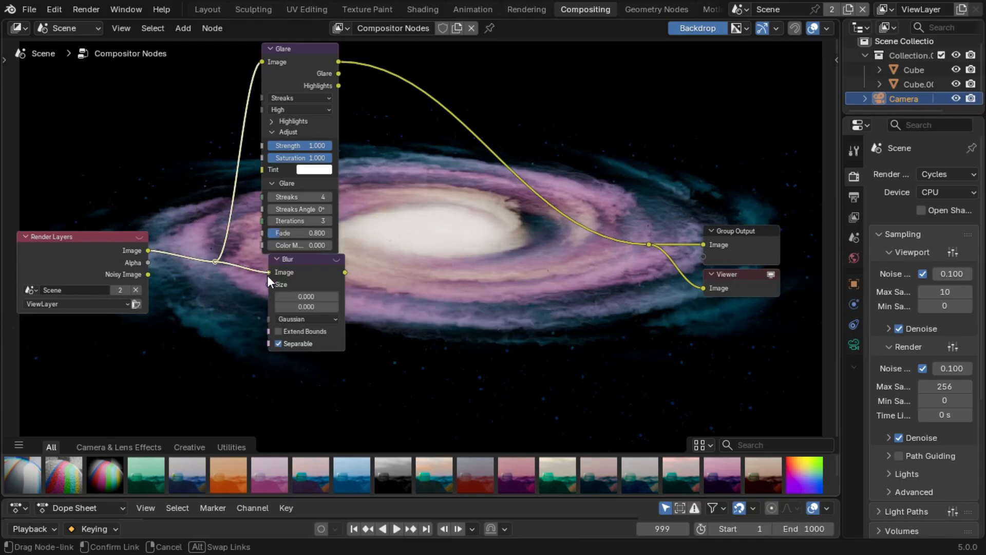
left_click_drag(272, 273, 273, 272)
Step: Set the Blur node's size to 50 on both axes
scroll(346, 251, "up", 1)
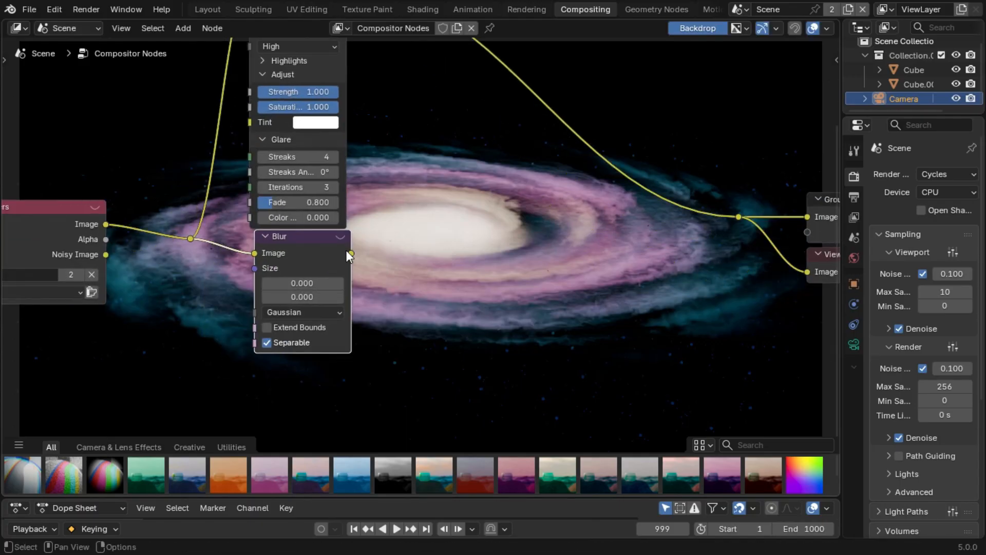
left_click(321, 283)
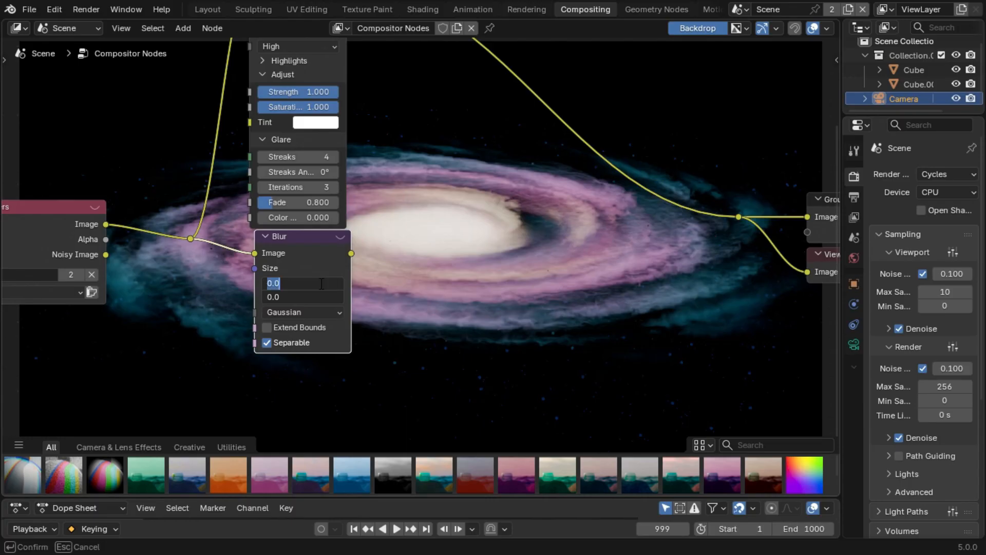
type("50")
key("Return")
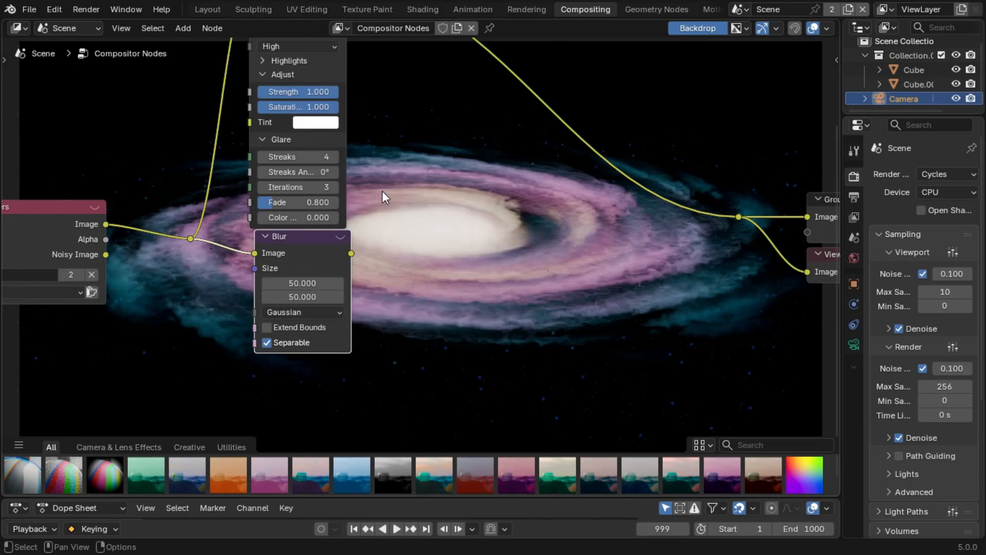
Step: Insert an Add colour mix node between Glare and the output reroute, and link the Blur result to its B input
key("shift+a")
type("ad")
key("Return")
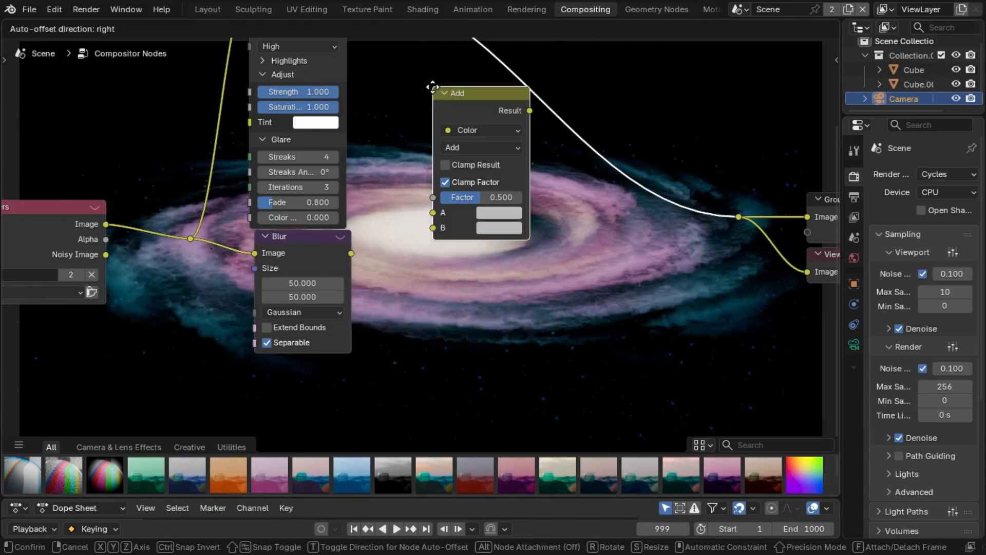
left_click(468, 93)
left_click_drag(352, 254, 468, 234)
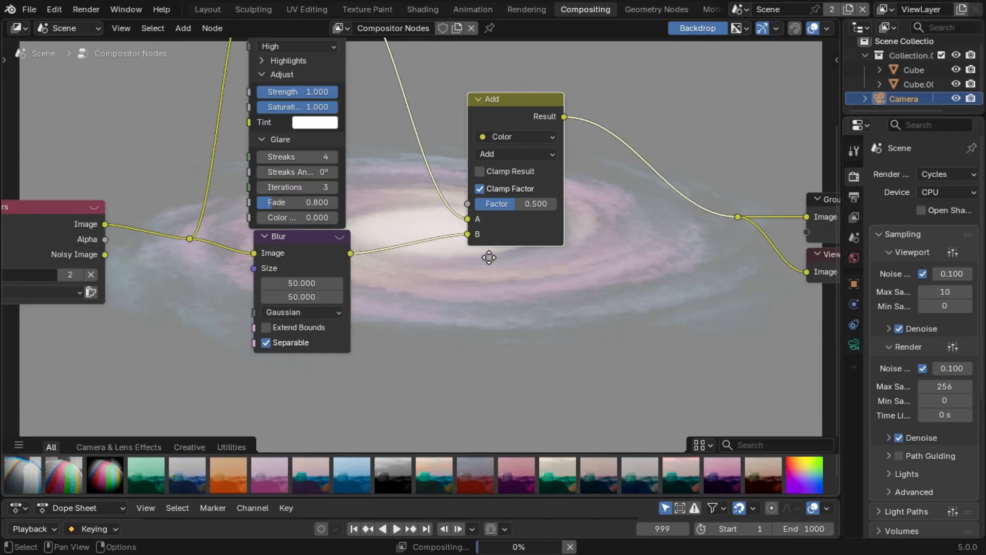
Step: Mute and unmute the Add node to compare its effect on the image
scroll(514, 258, "up", 1)
left_click_drag(494, 98, 529, 107)
key("m")
key("m")
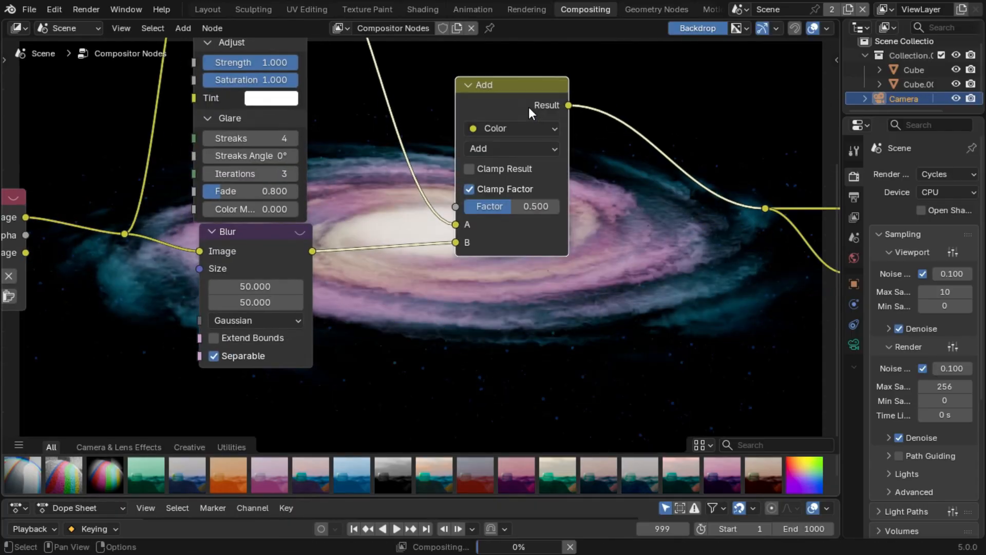
left_click_drag(530, 94, 534, 120)
left_click(625, 142)
Step: Set the Add node's Factor to 0.121
middle_click_drag(624, 143, 623, 106)
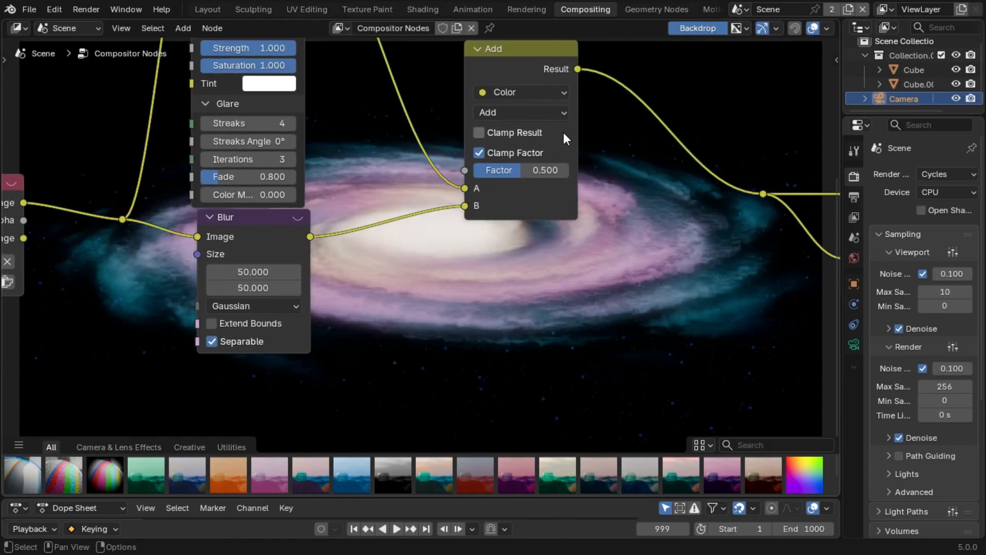
left_click(536, 170)
type("0.5")
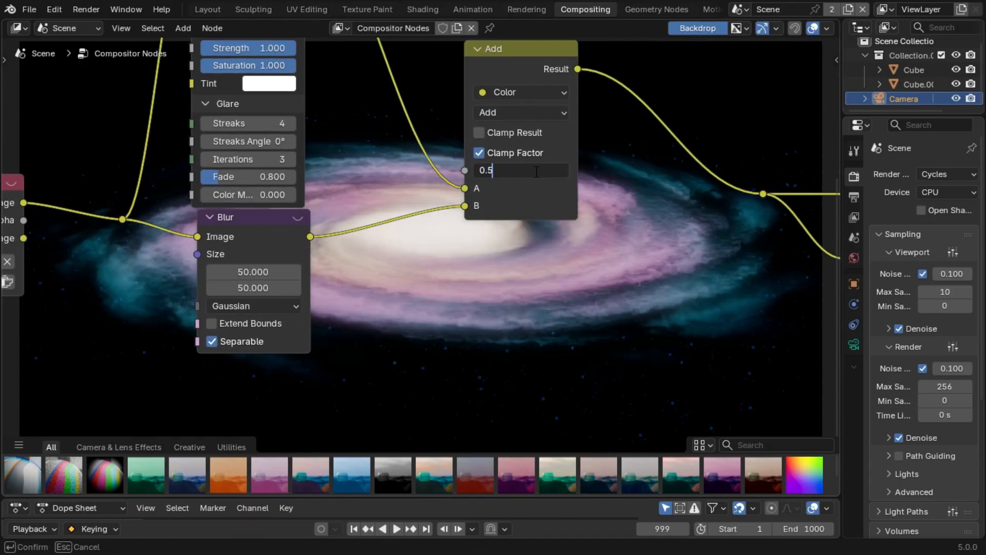
type("1")
key("Return")
scroll(566, 175, "up", 1)
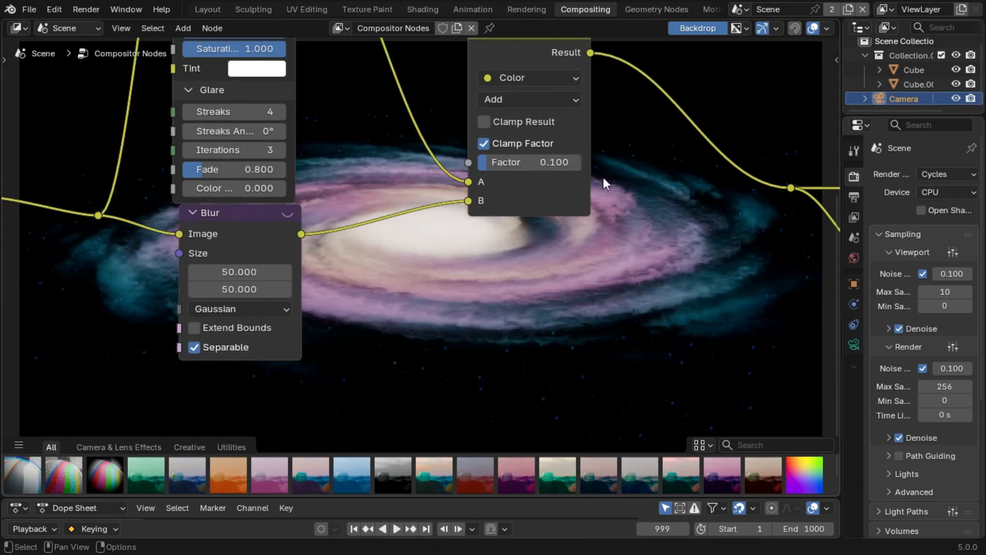
double_click(578, 164)
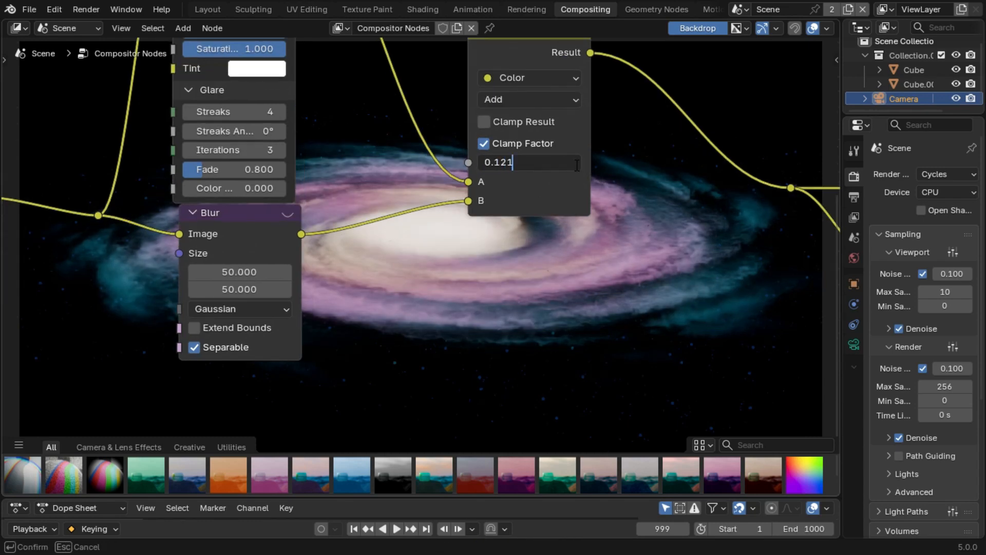
key("Return")
Step: Duplicate the Blur node below the original and set the copy's size to 750 on both axes
middle_click_drag(579, 233, 596, 207)
scroll(596, 208, "down", 1)
middle_click_drag(529, 225, 536, 193)
key("shift+d")
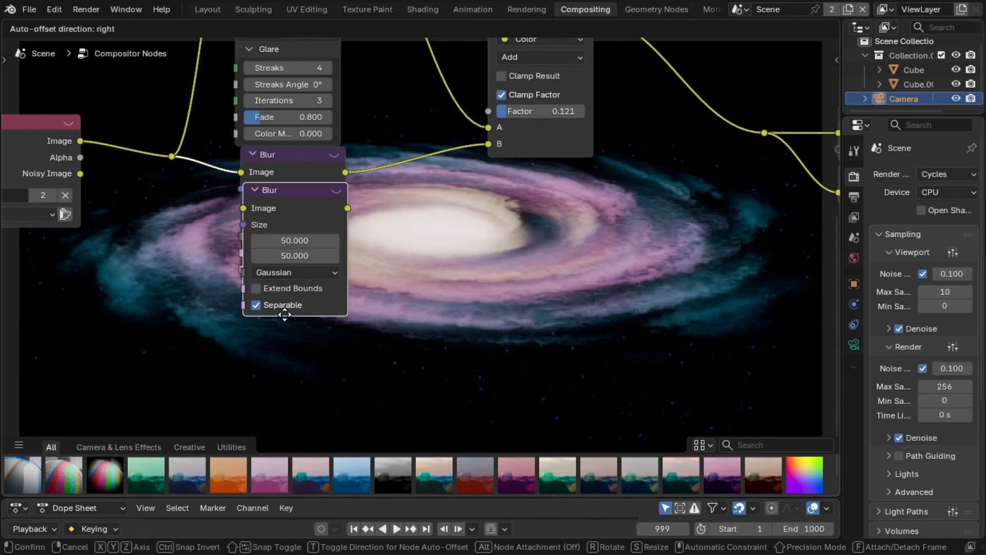
left_click(282, 318)
left_click(280, 344)
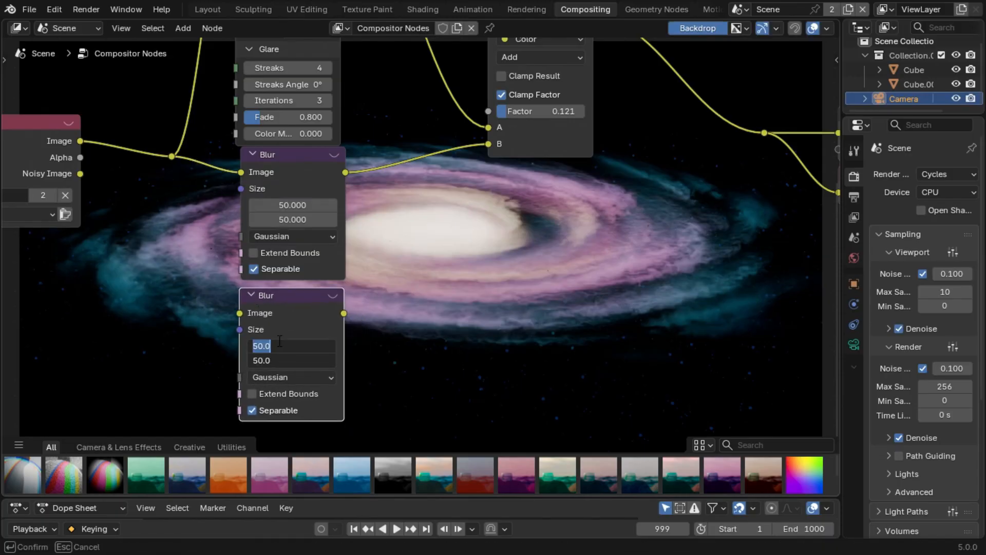
type("750")
key("Return")
Step: Link the reroute to the second Blur node's Image input and attach a Hue/Saturation/Value node to its output
left_click_drag(172, 157, 237, 313)
middle_click_drag(329, 308, 313, 343)
left_click_drag(329, 348, 461, 253)
type("hues")
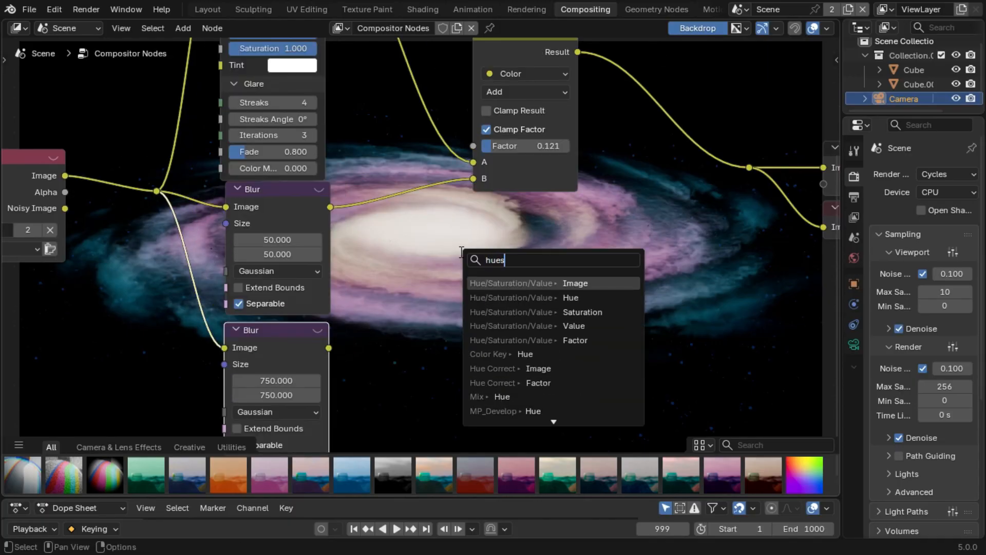
key("Return")
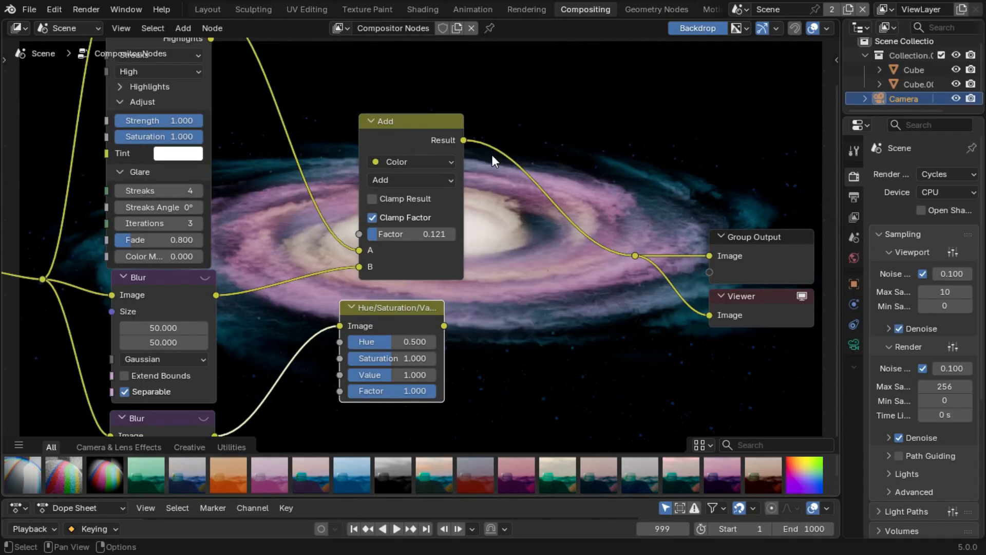
Step: Duplicate the Add node onto the link before the output reroute and connect Hue/Saturation/Value to its B input
left_click(425, 148)
key("shift+d")
left_click(559, 157)
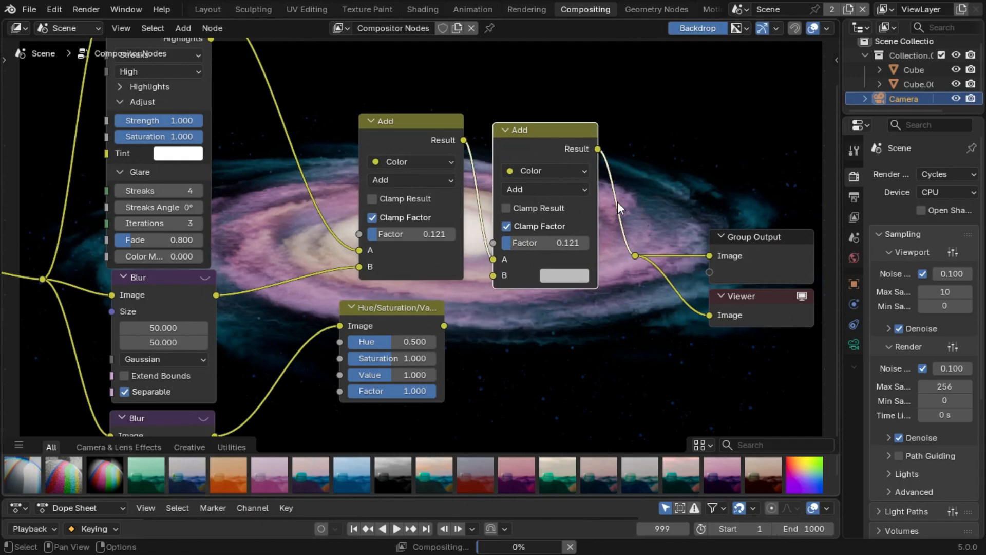
left_click_drag(445, 326, 495, 285)
Step: Set the Hue/Saturation/Value node's Hue to 0.05
scroll(452, 333, "up", 3)
mouse_move(451, 334)
middle_mouse_down()
mouse_move(479, 317)
mouse_move(443, 328)
middle_mouse_up()
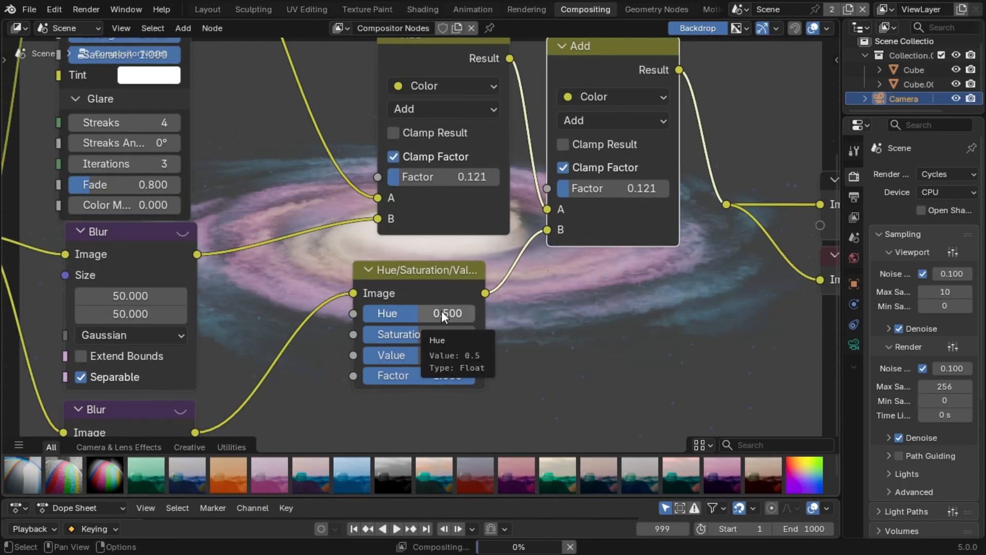
left_click(442, 310)
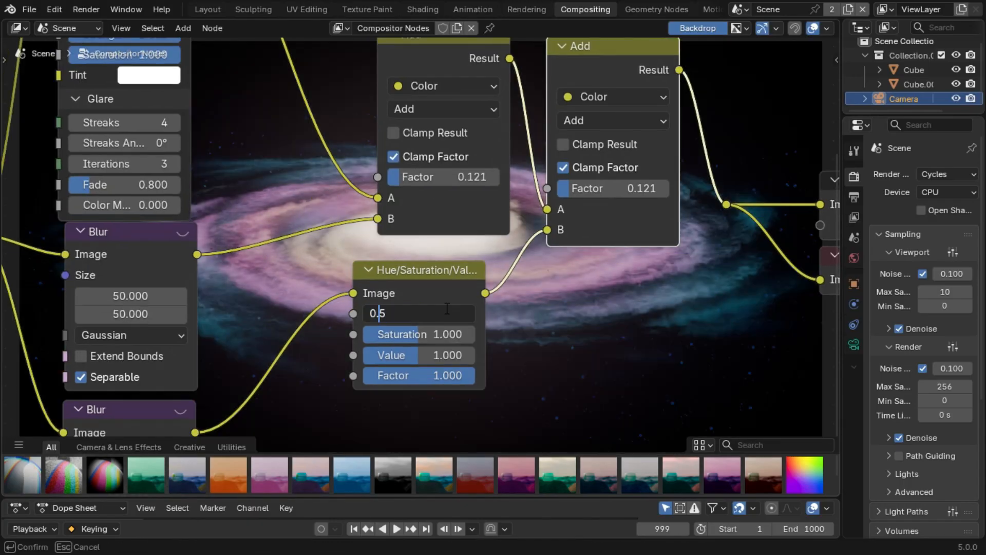
type("0")
key("Return")
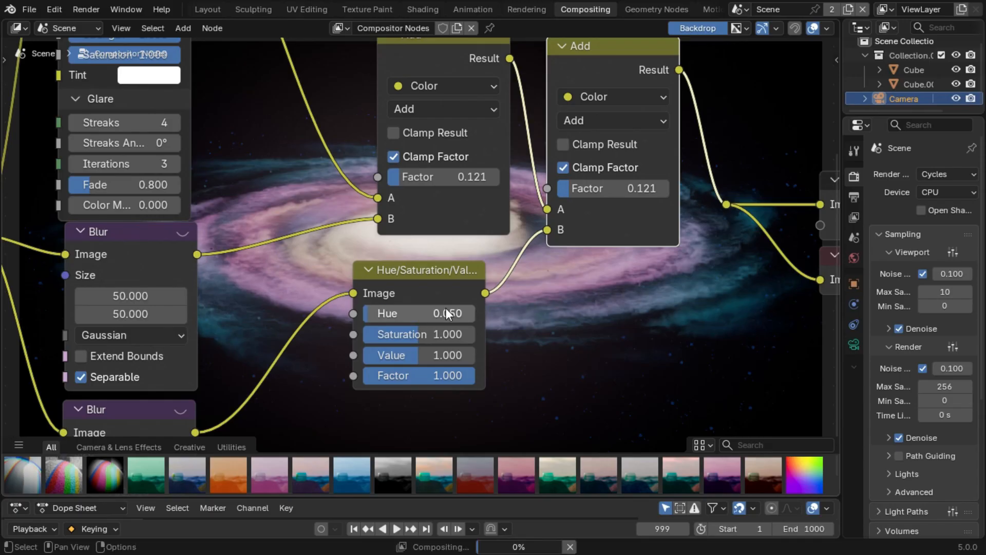
Step: Set the Factor of the second Add node, fed by the Hue/Saturation/Value node, to 0.100
middle_click_drag(603, 96, 567, 125)
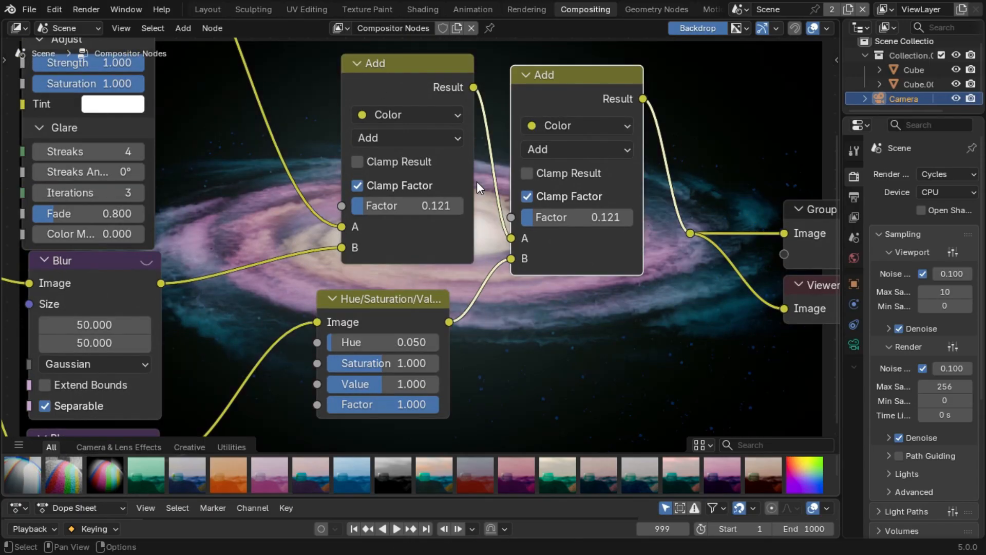
left_click(582, 219)
type("0.10")
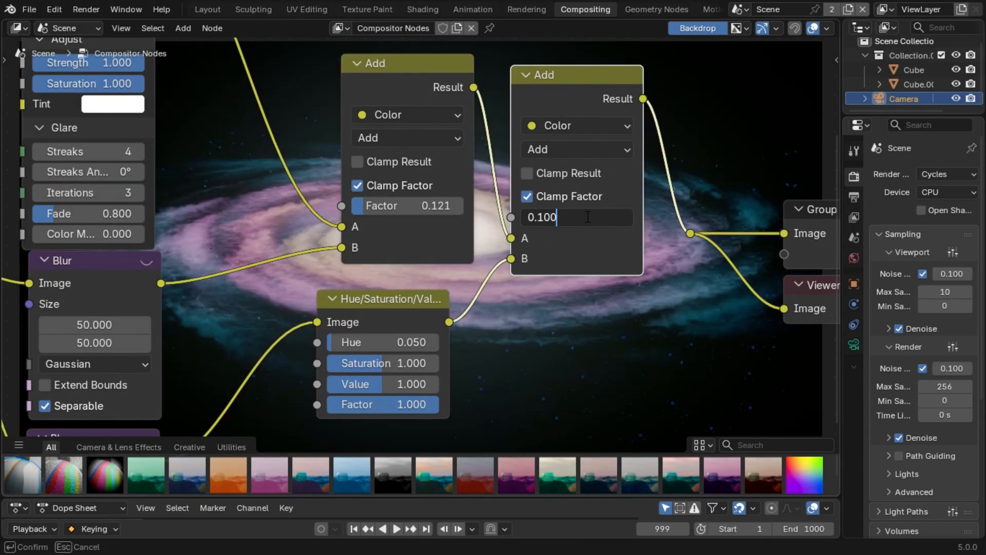
key("Return")
Step: Open the render result and examine the composited galaxy up close and as a whole, closing the image window when finished
scroll(590, 211, "down", 11)
middle_click_drag(673, 141, 584, 105)
scroll(641, 182, "up", 2)
key("a")
scroll(585, 105, "up", 1)
left_click(584, 104)
key("F11")
scroll(856, 227, "up", 4)
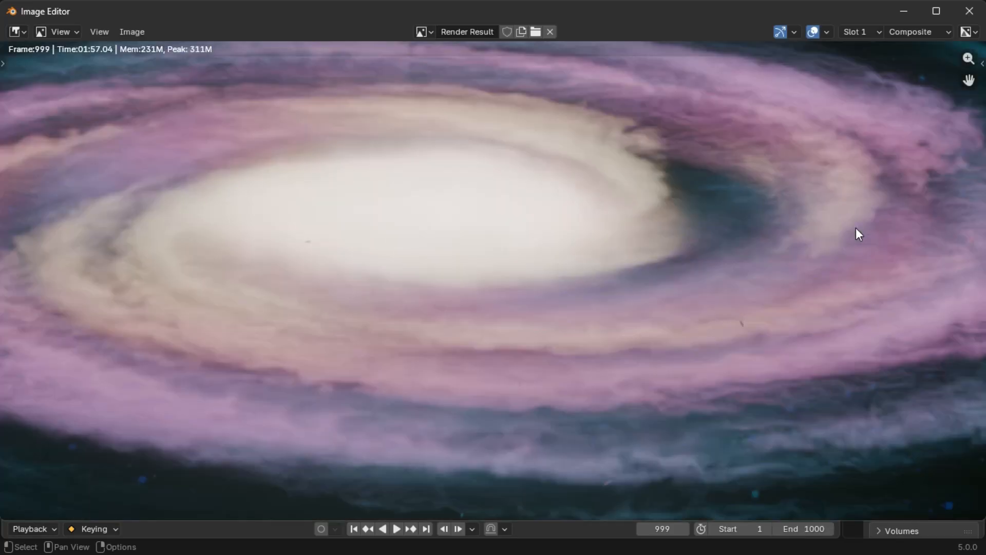
scroll(783, 222, "down", 2)
middle_click_drag(752, 231, 788, 223)
scroll(792, 230, "down", 1)
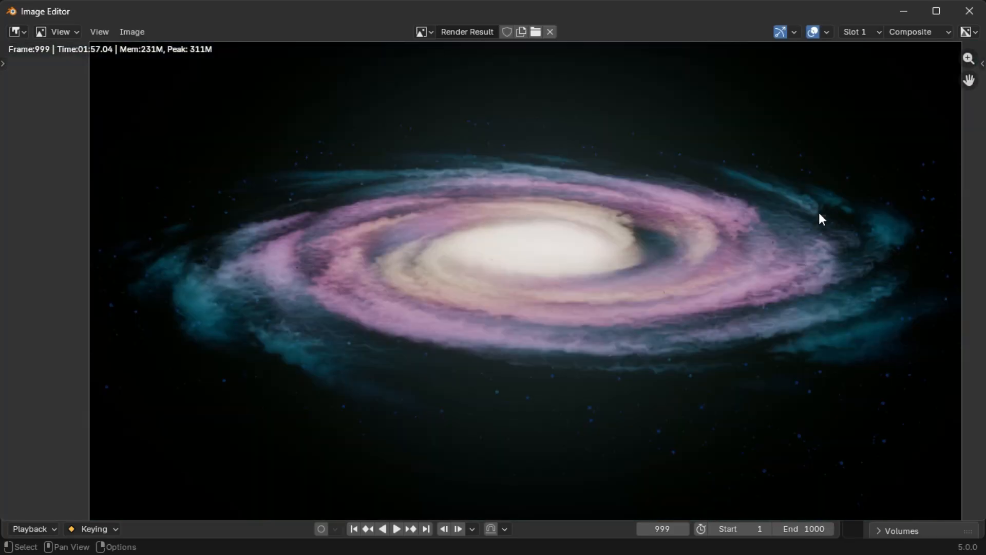
scroll(821, 219, "up", 1)
scroll(612, 158, "down", 3)
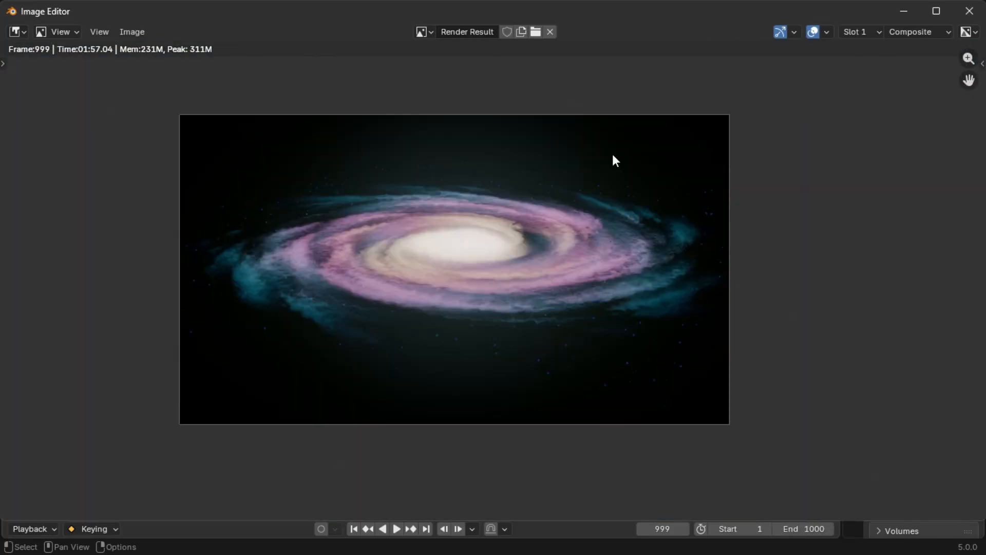
scroll(436, 167, "up", 3)
scroll(386, 237, "up", 1)
mouse_move(458, 238)
middle_mouse_down()
mouse_move(559, 254)
mouse_move(447, 249)
middle_mouse_up()
scroll(548, 255, "down", 1)
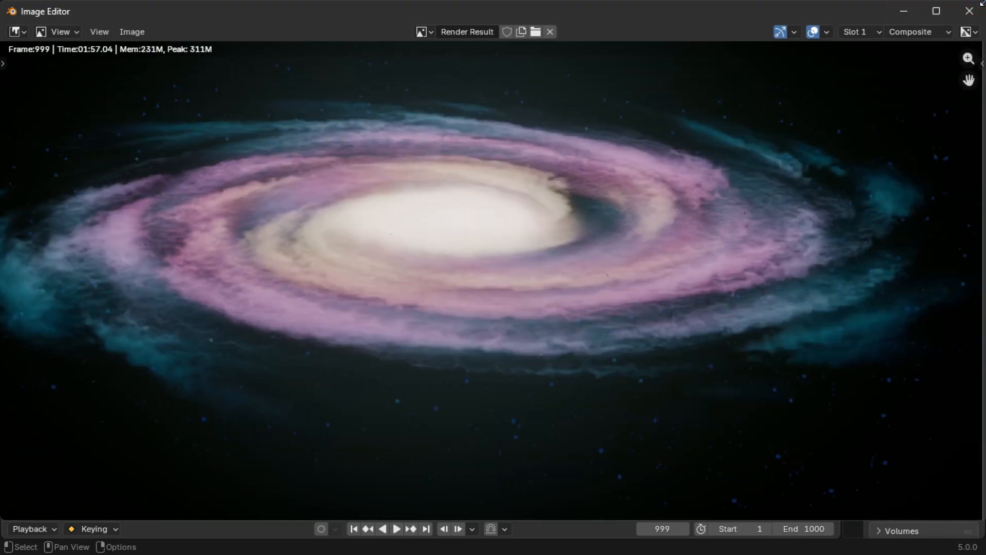
left_click(969, 11)
Step: Switch to the Shading workspace and select the galaxy's volume cube to show its material nodes
left_click(637, 9)
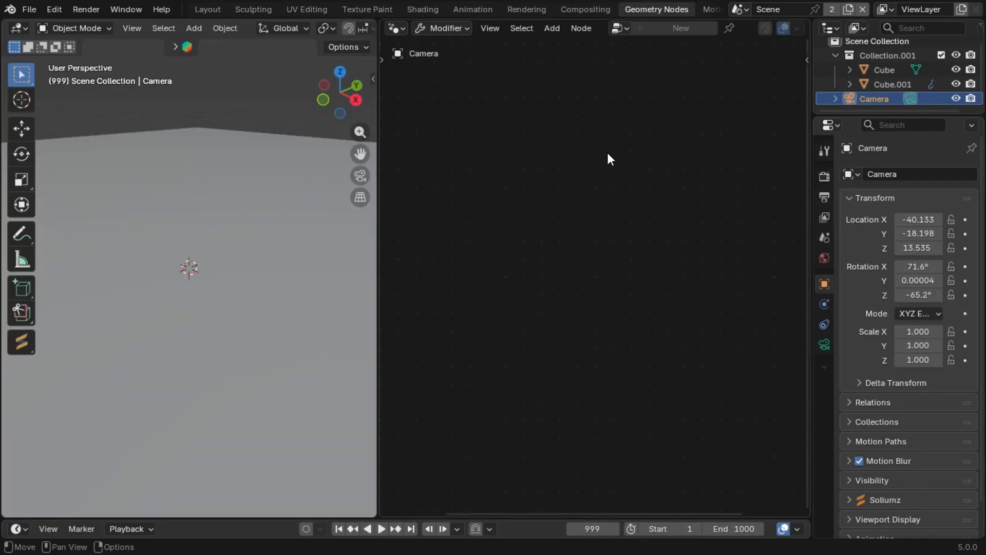
left_click(215, 7)
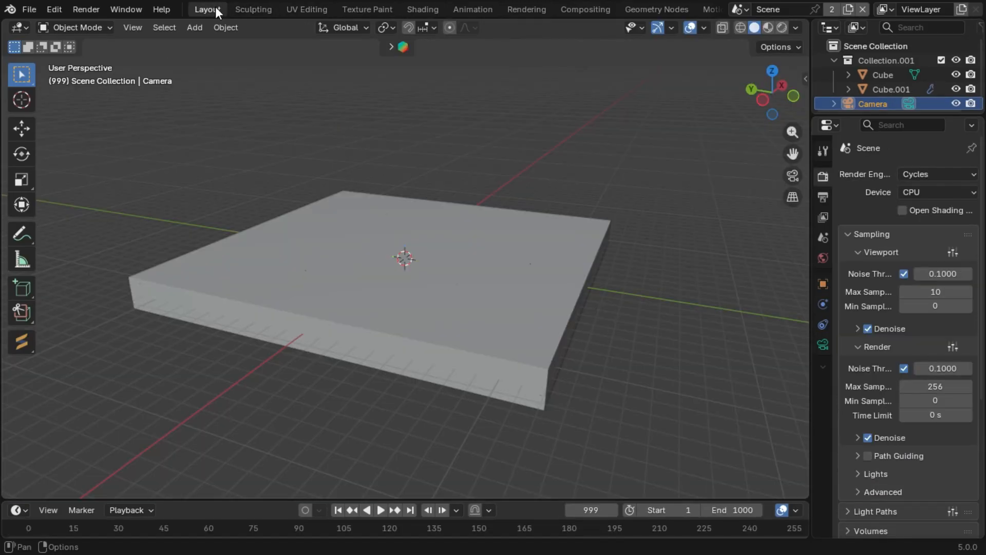
left_click(423, 9)
left_click(273, 292)
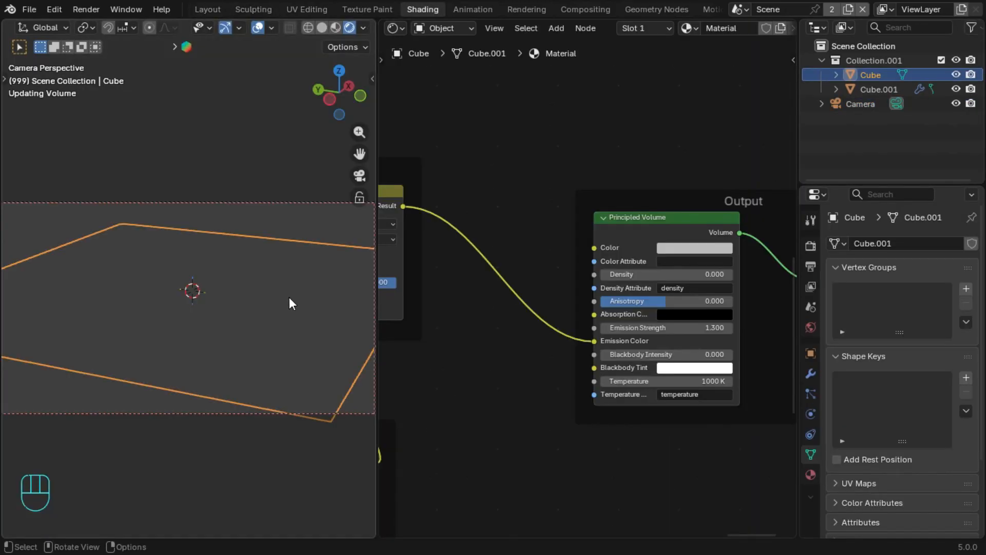
middle_click_drag(726, 203, 588, 222)
left_click(544, 224)
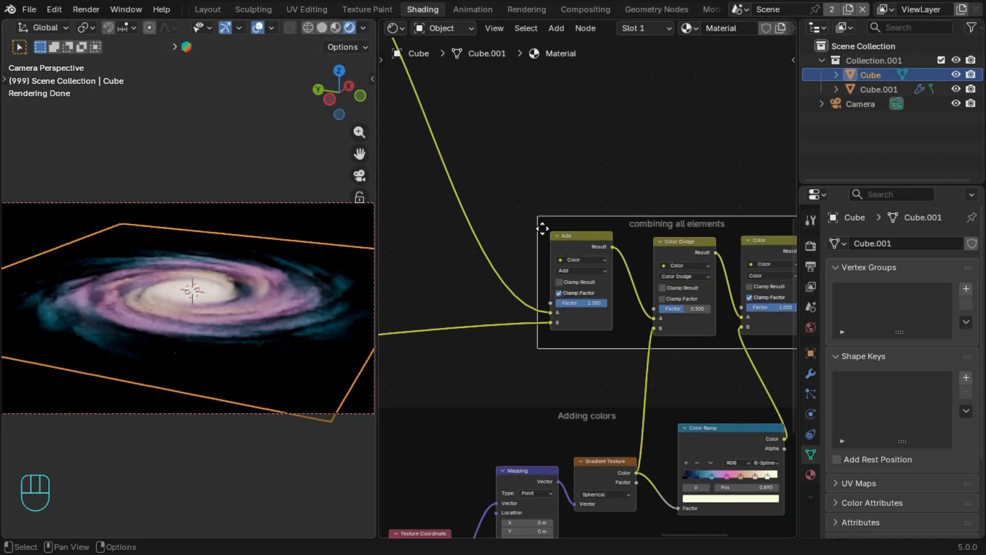
left_click(226, 258, "ctrl")
Step: Insert a Mix Color Multiply node on the link into the B input of the Add node in the "combining all elements" frame
middle_click_drag(719, 238, 719, 208)
scroll(719, 208, "up", 4)
key("shift+a")
left_click(689, 174)
type("multi")
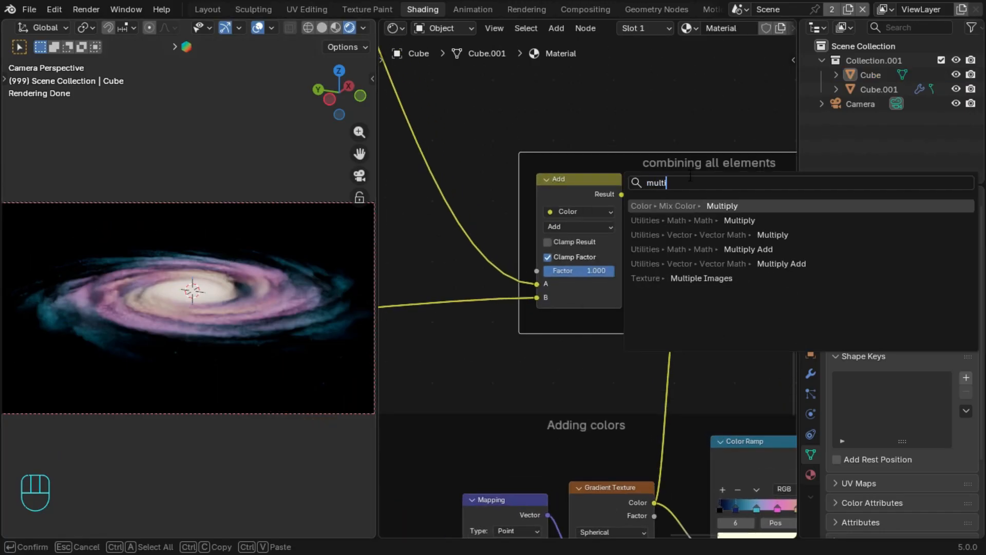
key("Return")
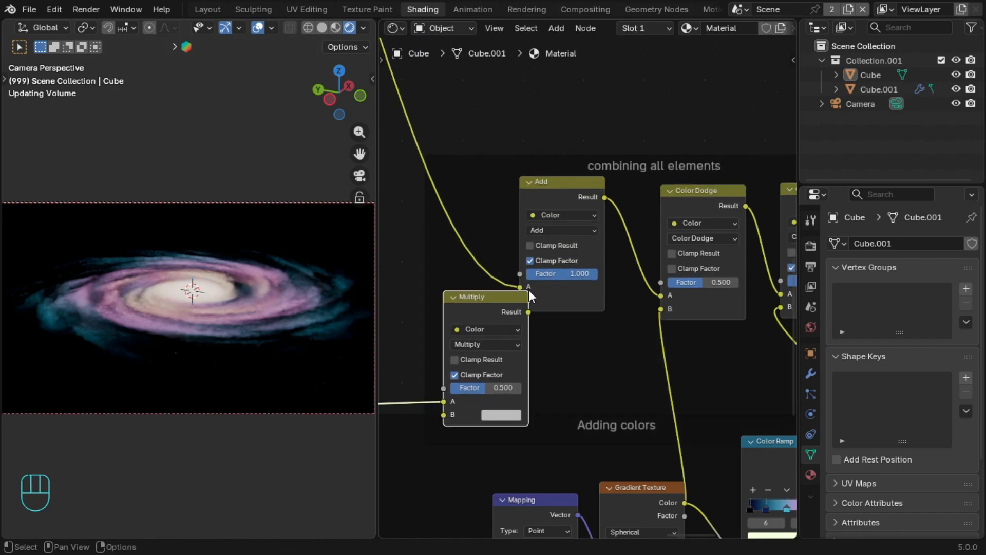
left_click(446, 266)
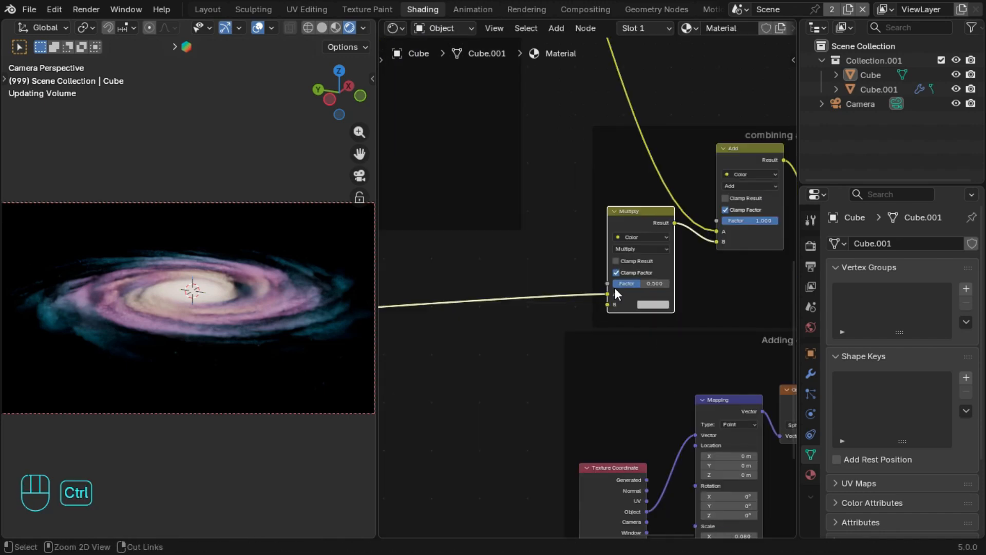
Step: Move the Multiply node's incoming link to its B input and connect the End Part Color Ramp's Color output to input A
left_click_drag(607, 293, 606, 300)
middle_click_drag(562, 178, 648, 315)
scroll(574, 226, "up", 2)
middle_click_drag(608, 218, 674, 354)
middle_click_drag(600, 76, 696, 309)
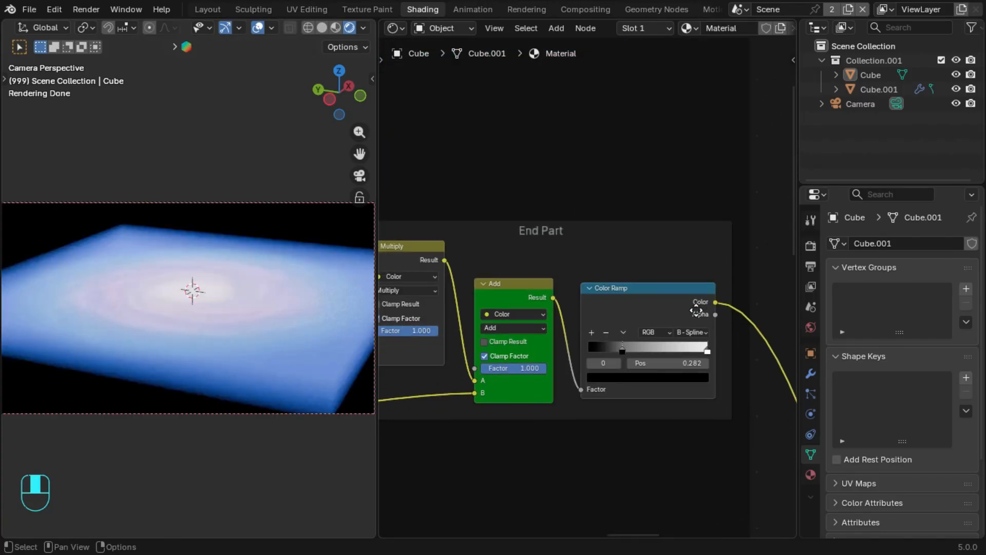
middle_click_drag(461, 217, 688, 241)
scroll(691, 236, "down", 6)
middle_click_drag(697, 179, 785, 172)
scroll(469, 367, "up", 5)
left_click_drag(479, 223, 575, 470)
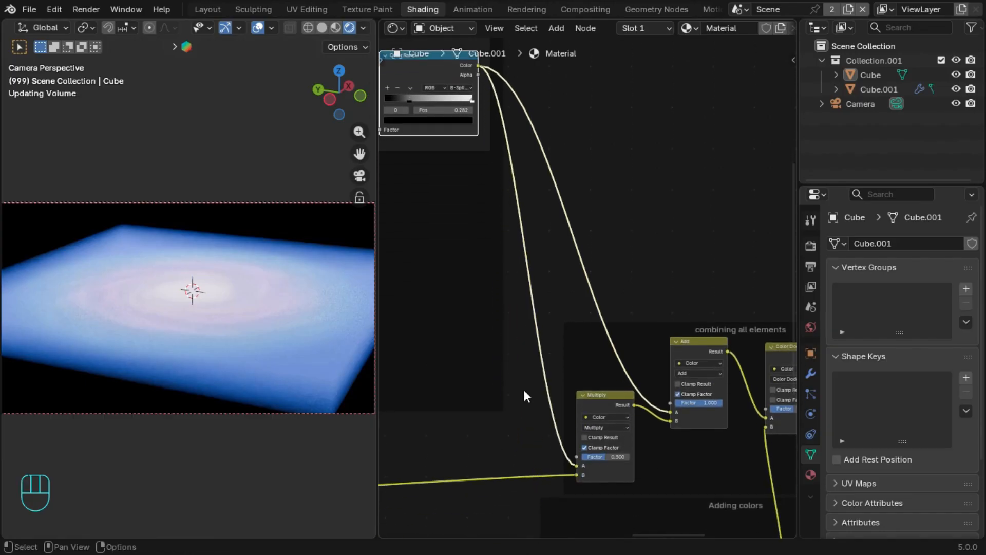
Step: Set the new Multiply node's Factor to 0.9
scroll(524, 396, "up", 3)
left_click_drag(514, 458, 544, 458)
left_click(544, 458)
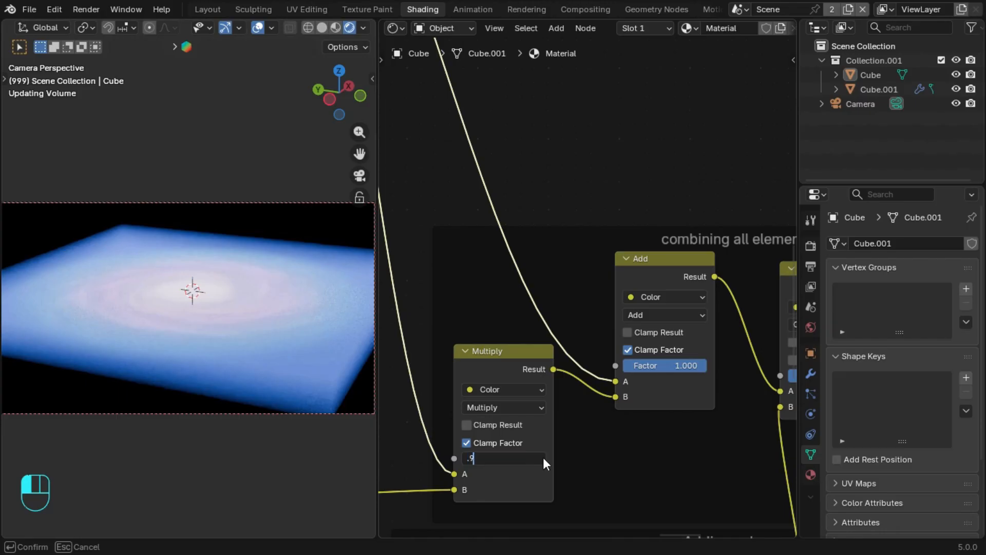
key("Return")
middle_click_drag(539, 448, 440, 387)
scroll(568, 388, "up", 1)
middle_click_drag(415, 308, 432, 299)
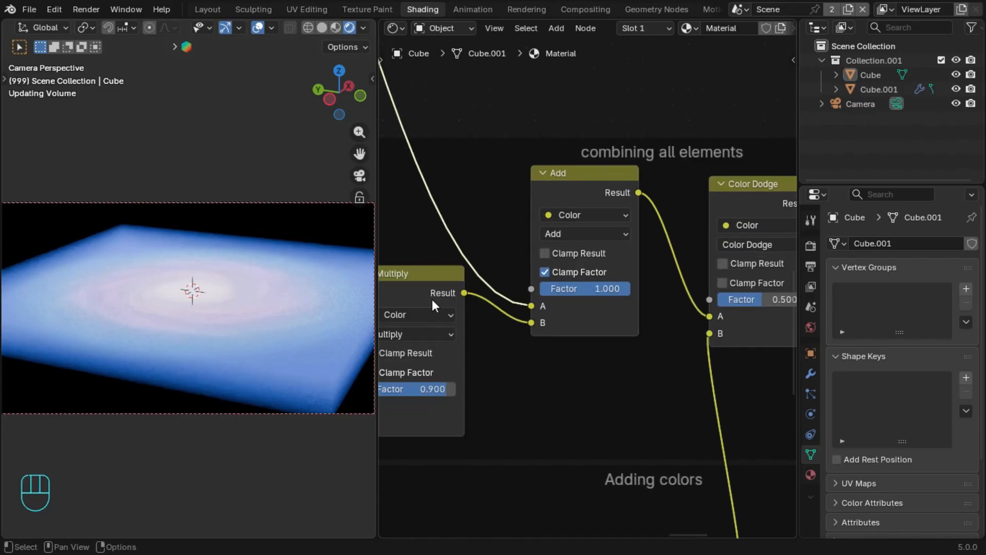
scroll(584, 399, "down", 5)
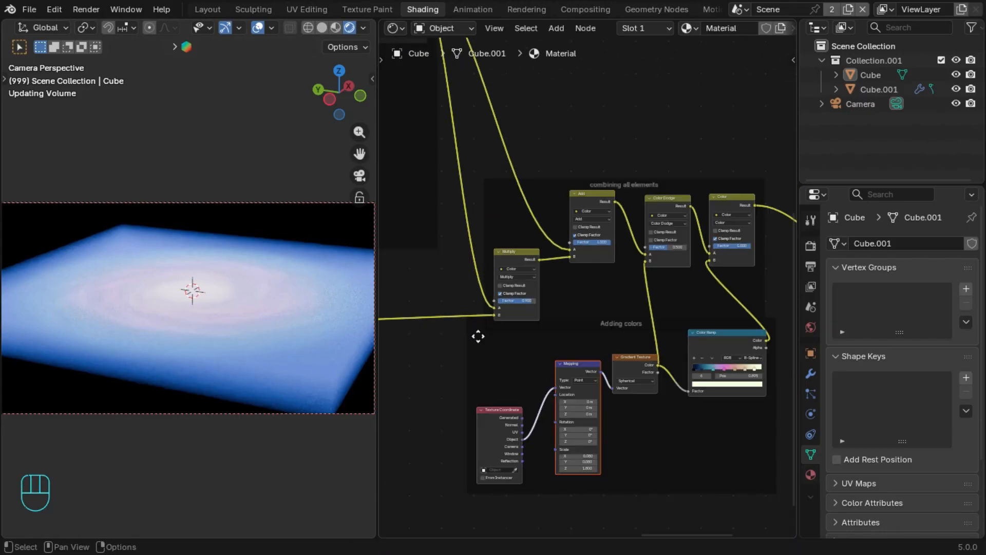
left_click_drag(477, 337, 473, 352)
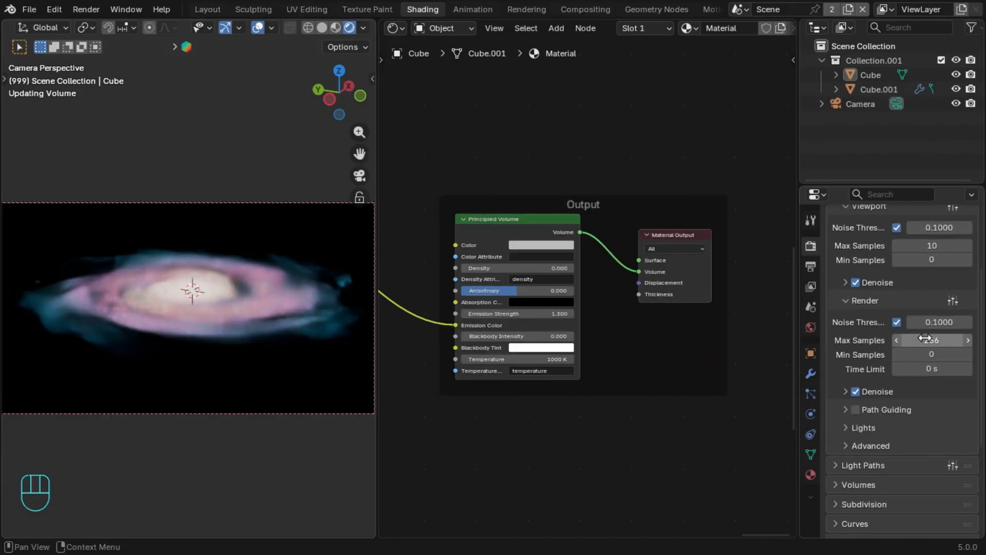
Step: Try render Max Samples values of 1000 and 200
left_click(926, 339)
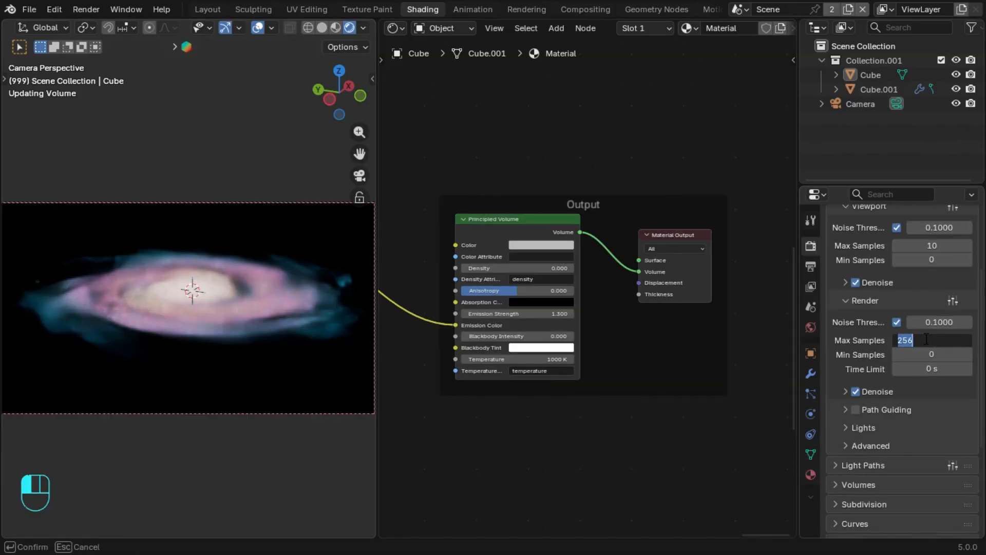
type("1000")
key("Return")
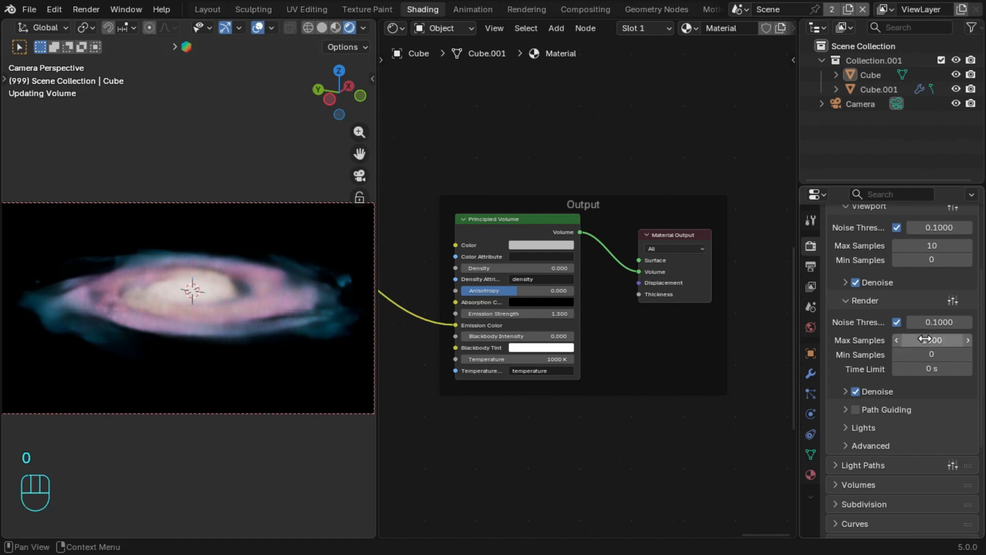
left_click(926, 339)
type("200")
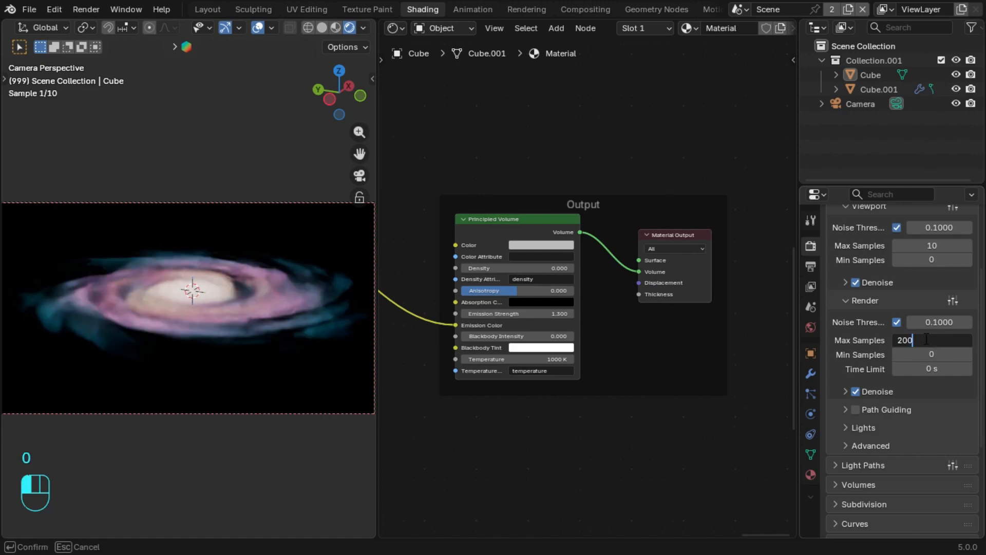
key("Return")
Step: Set the render Max Samples to 512
left_click(947, 341)
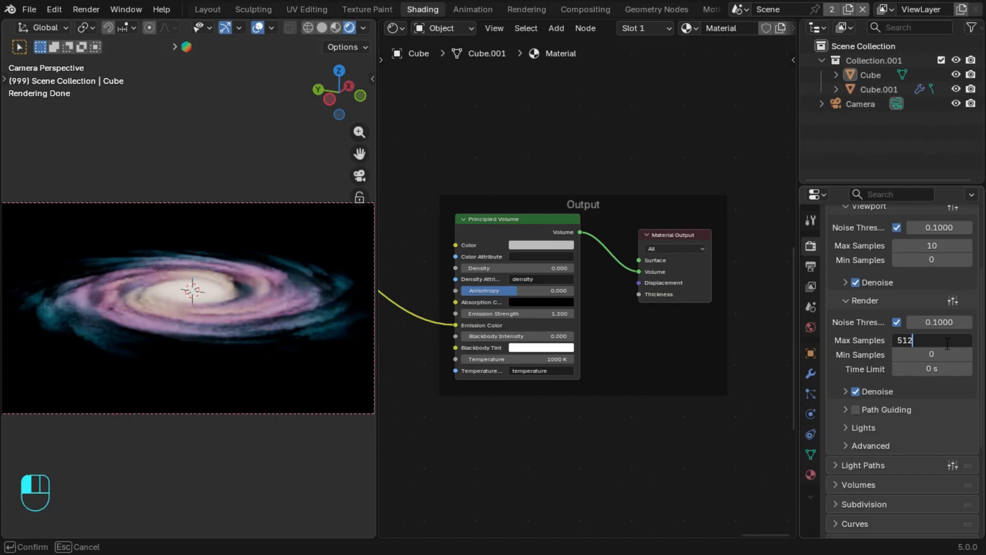
type("512")
key("Return")
scroll(878, 339, "up", 1)
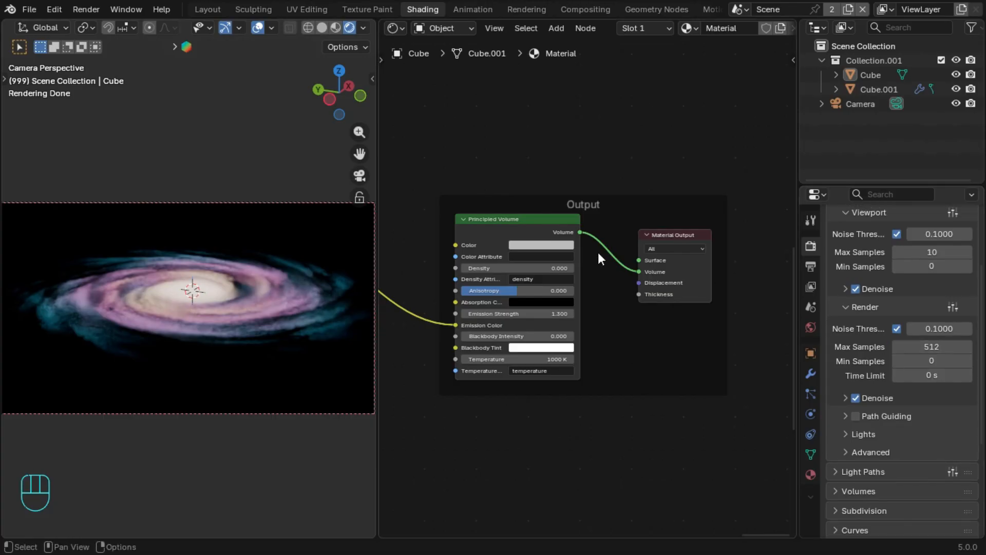
Step: Examine the adjustable green nodes, especially the W and Scale settings of the two Noise Textures in the spherical spin frame
middle_click_drag(599, 254, 563, 160)
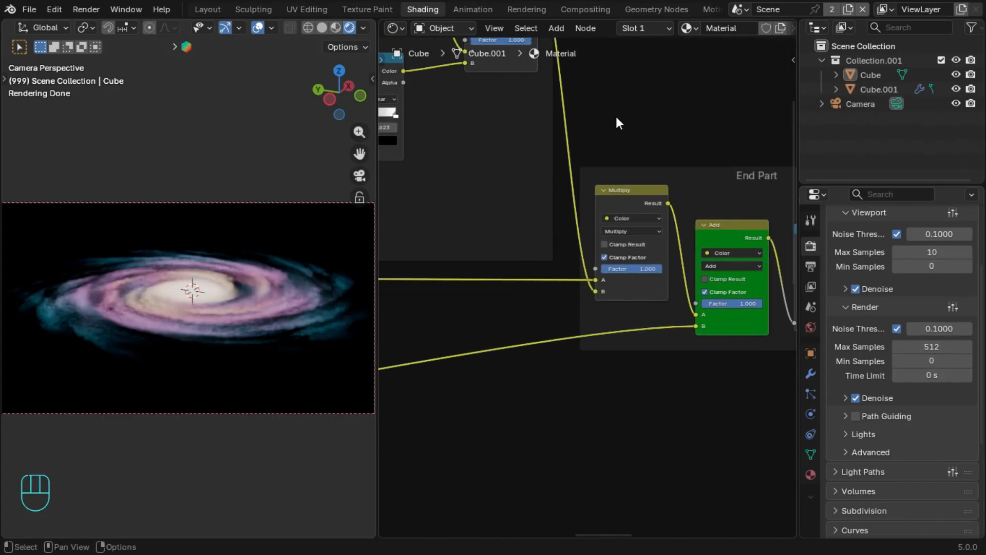
scroll(575, 109, "up", 2)
middle_click_drag(734, 182, 630, 173)
left_click(669, 213)
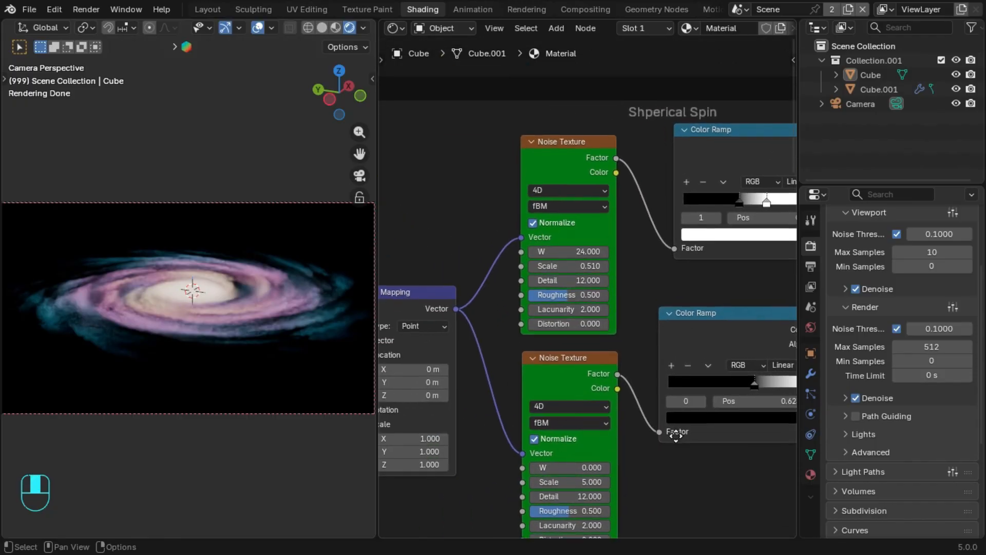
left_click(547, 231)
left_click(541, 356)
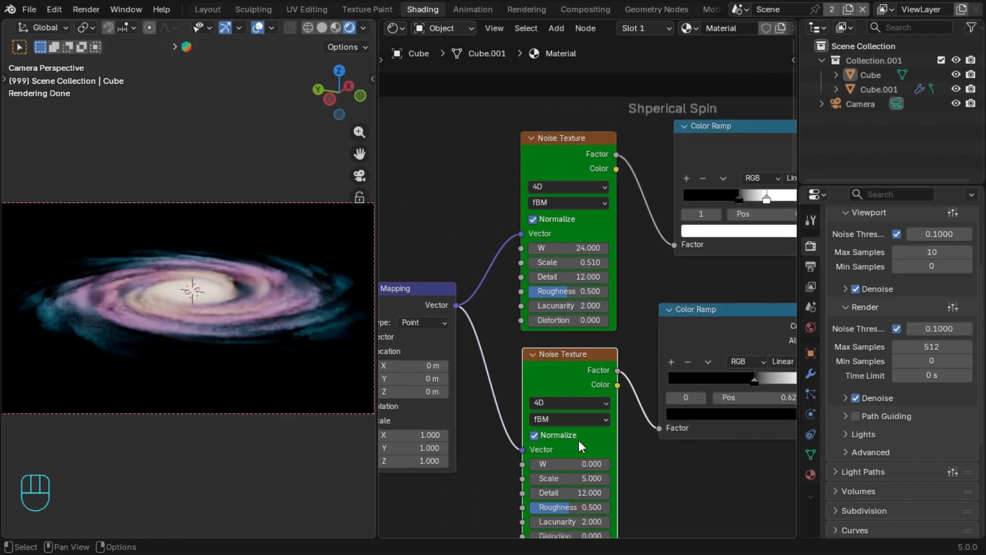
scroll(579, 452, "up", 1)
middle_click_drag(578, 457, 570, 431)
left_click(555, 126)
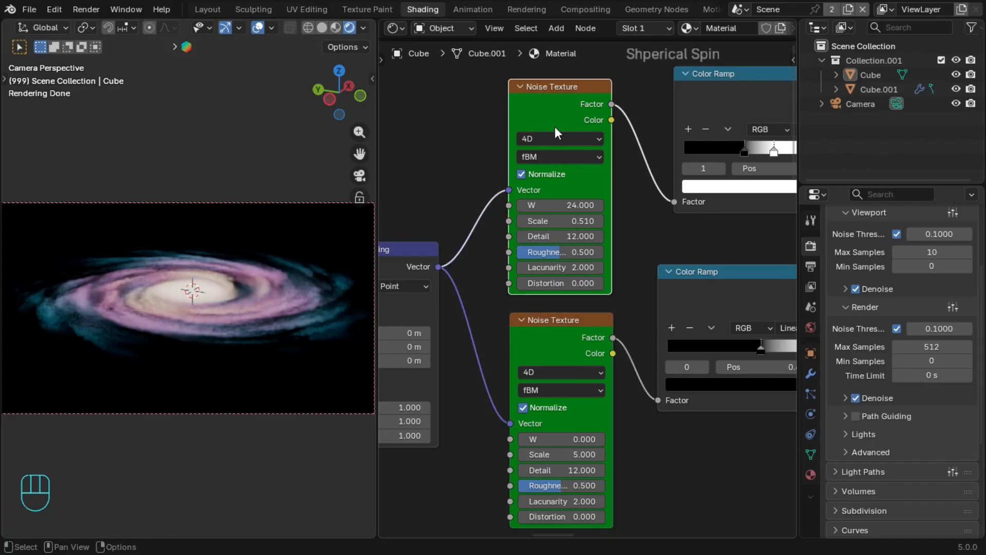
left_click(519, 119)
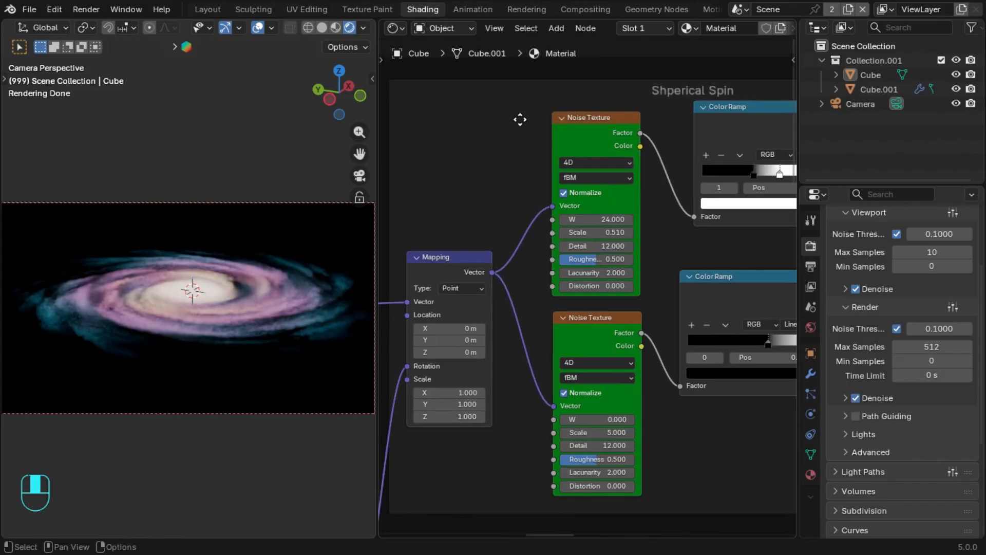
middle_click_drag(520, 119, 548, 198)
left_click(620, 106)
scroll(596, 195, "up", 2)
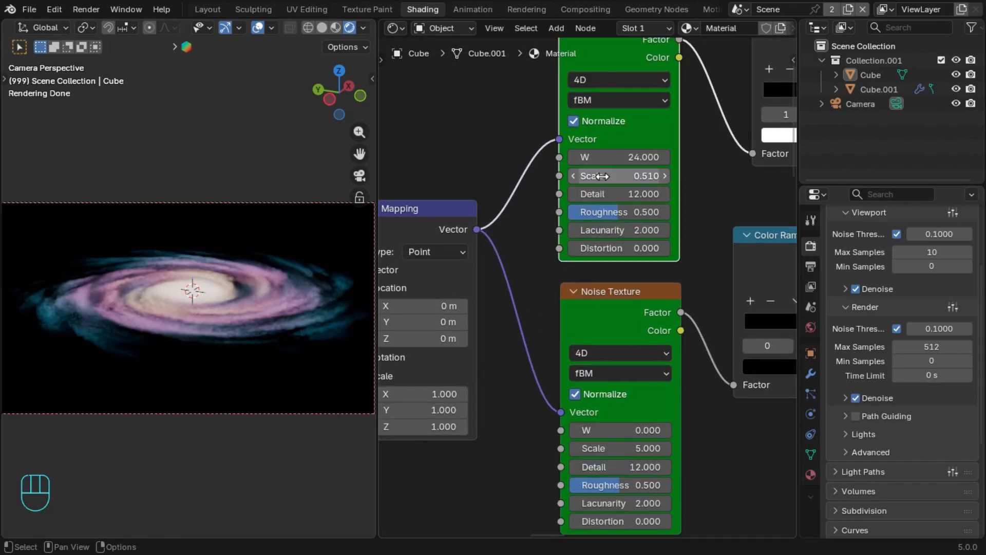
mouse_move(616, 157)
left_mouse_down()
mouse_move(601, 157)
mouse_move(617, 157)
left_mouse_up()
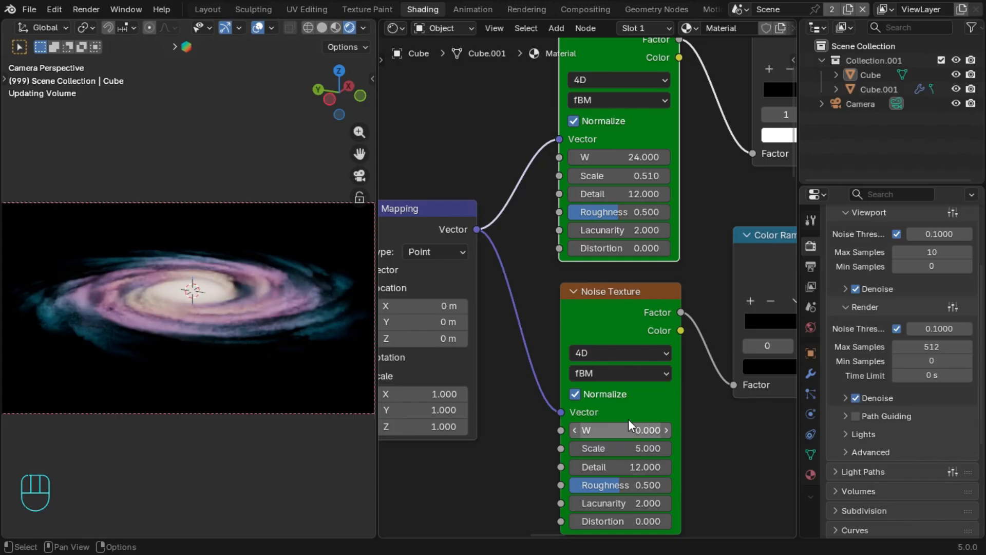
Step: Examine the two green Overlay nodes and their Factor settings along the galaxy's node chain
middle_click_drag(632, 427, 531, 344)
left_click(675, 228)
middle_click_drag(678, 263, 679, 422)
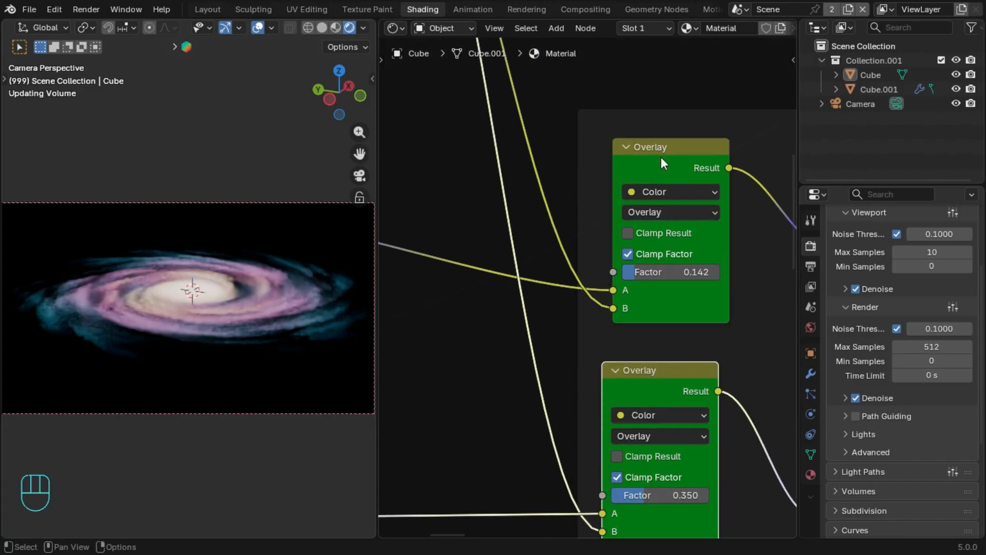
left_click(661, 156)
middle_click_drag(659, 283, 593, 43)
scroll(614, 267, "down", 2)
middle_click_drag(625, 198, 520, 178)
scroll(616, 262, "down", 2)
middle_click_drag(647, 280, 528, 270)
Step: Examine the galaxy's colour stops and interpolation in the Color Ramp, and the Principled Volume settings in the Output frame
middle_click_drag(729, 308, 180, 442)
scroll(642, 360, "up", 2)
middle_click_drag(668, 370, 443, 332)
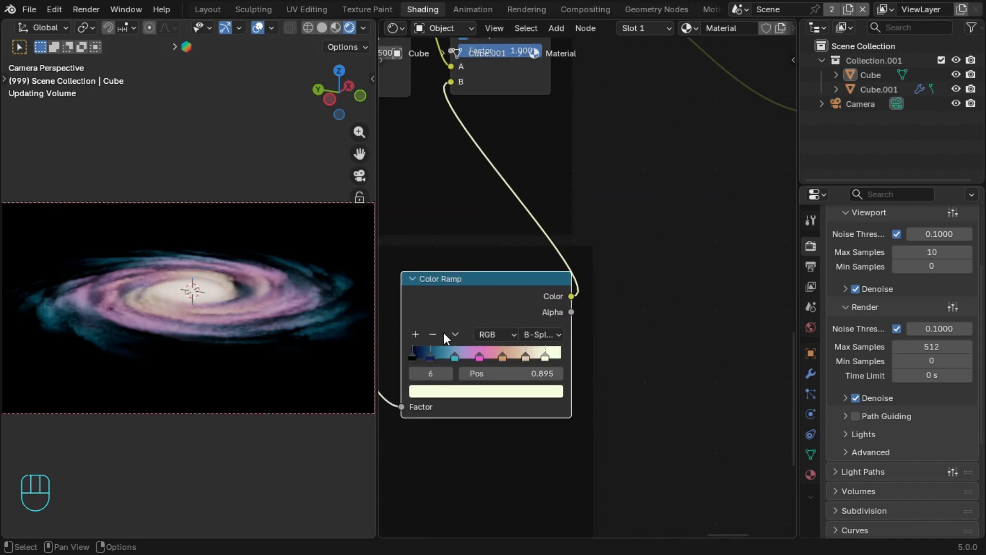
scroll(494, 344, "up", 1)
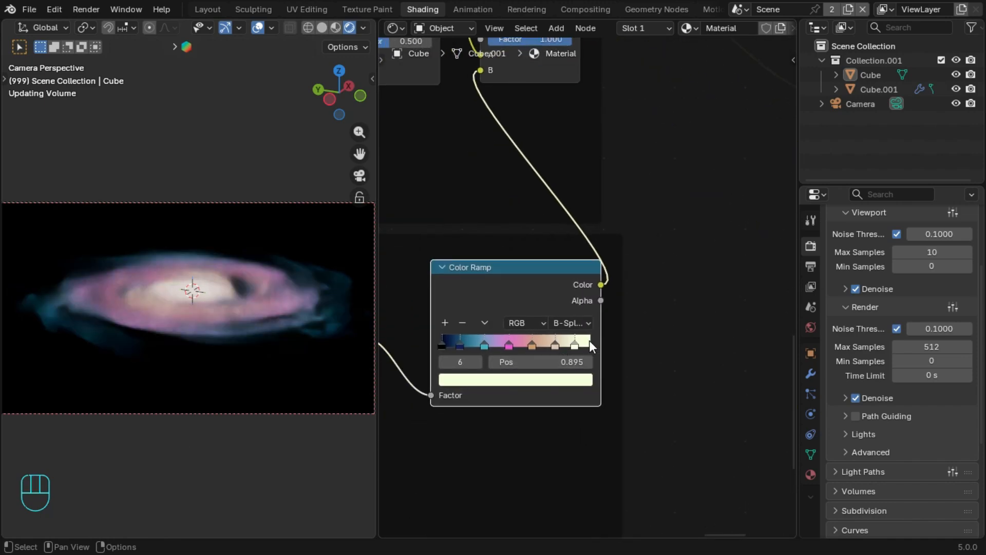
left_click(573, 323)
left_click(575, 324)
middle_click_drag(664, 243, 660, 309)
scroll(661, 307, "up", 1)
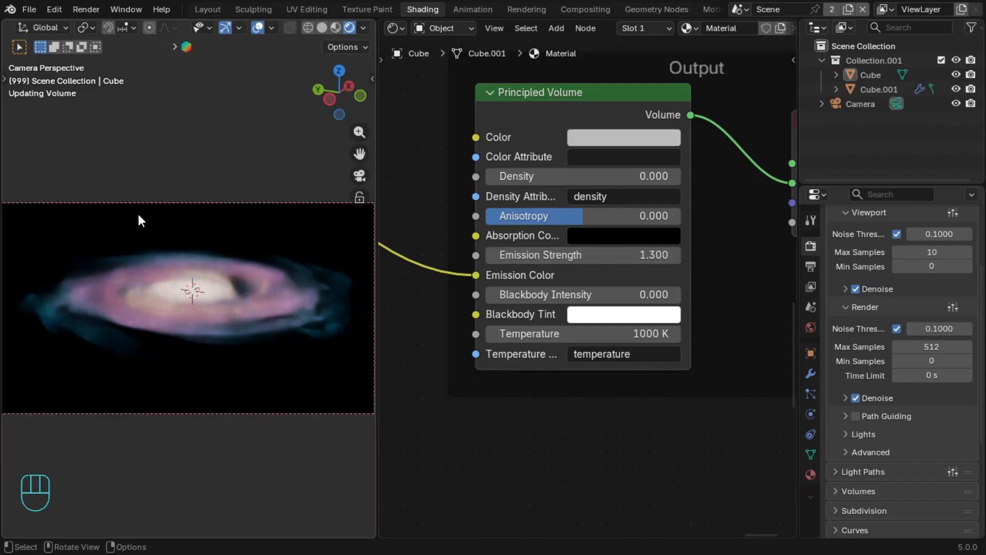
Step: Save the file and render the image
key("ctrl+s")
left_click(86, 10)
left_click(90, 27)
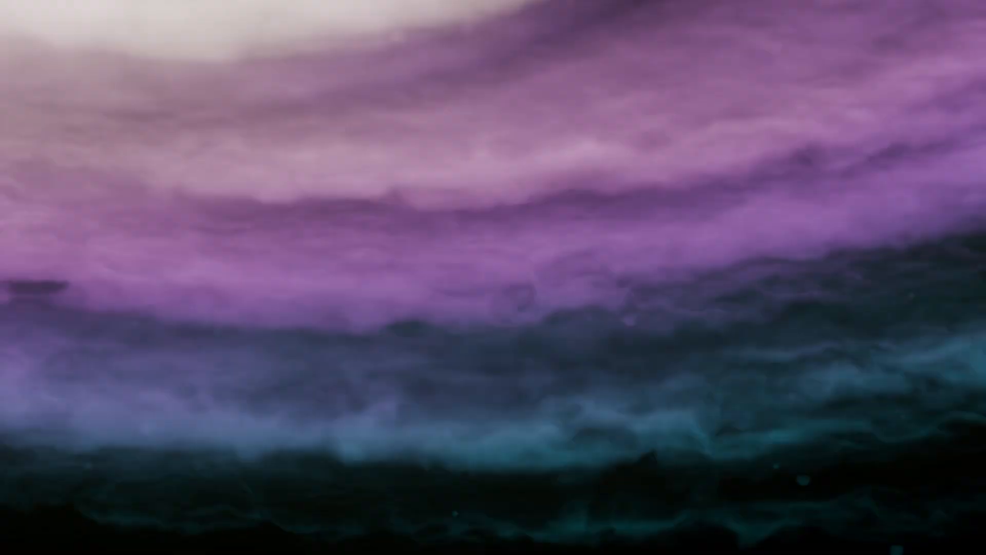